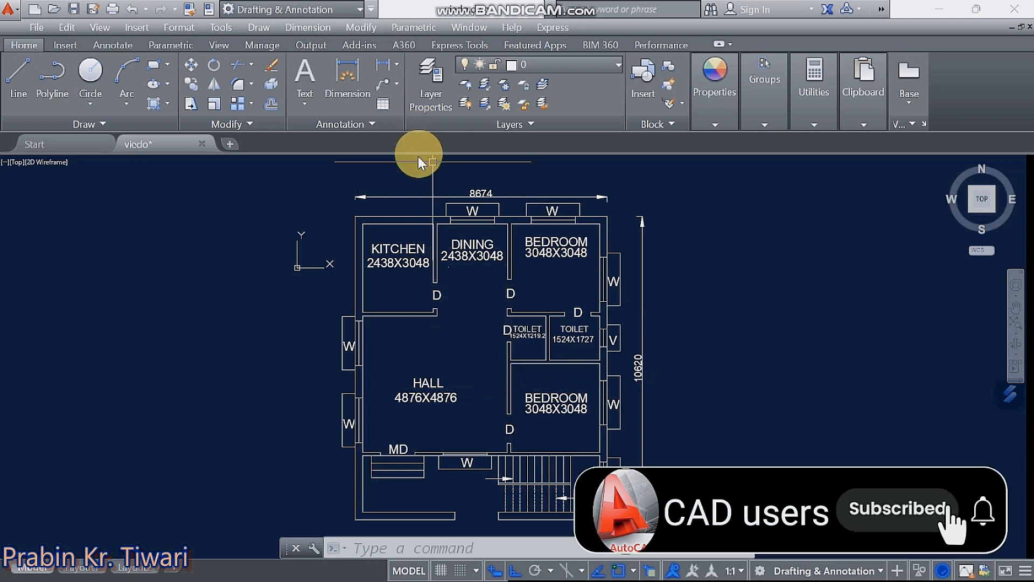
scroll(446, 272, "down", 3)
scroll(445, 272, "up", 4)
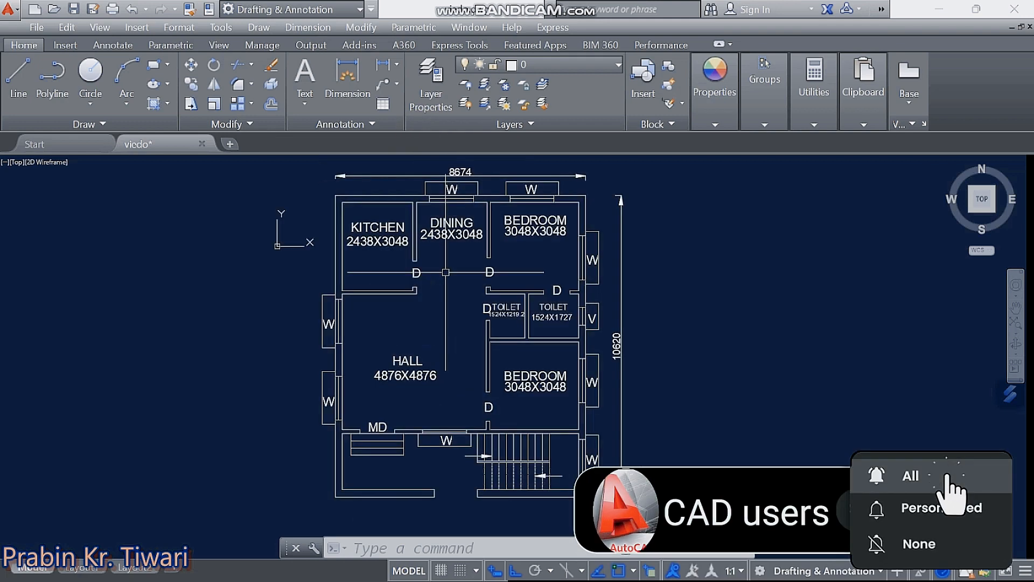
middle_click_drag(446, 272, 449, 285)
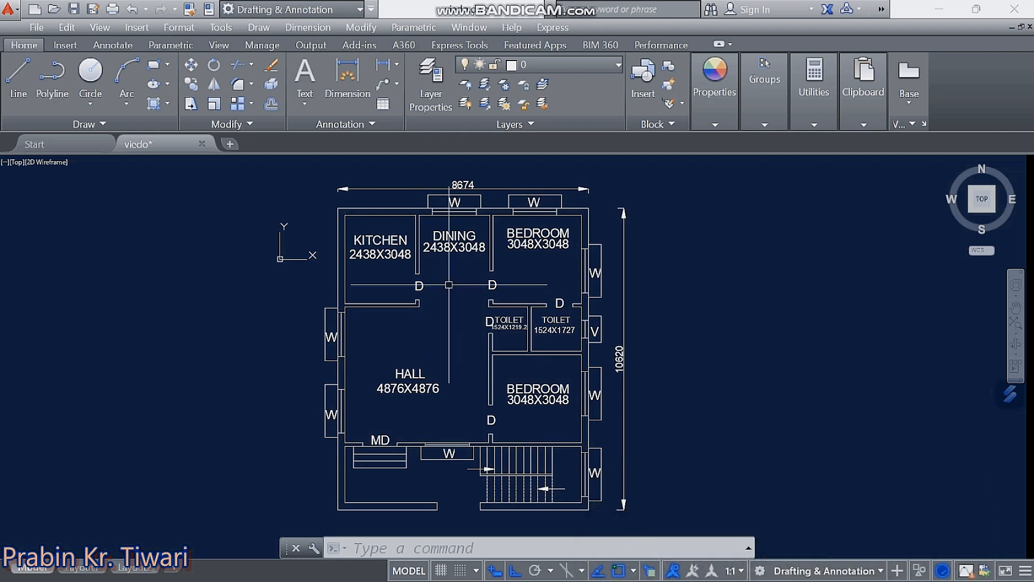
scroll(449, 285, "down", 2)
scroll(451, 296, "up", 2)
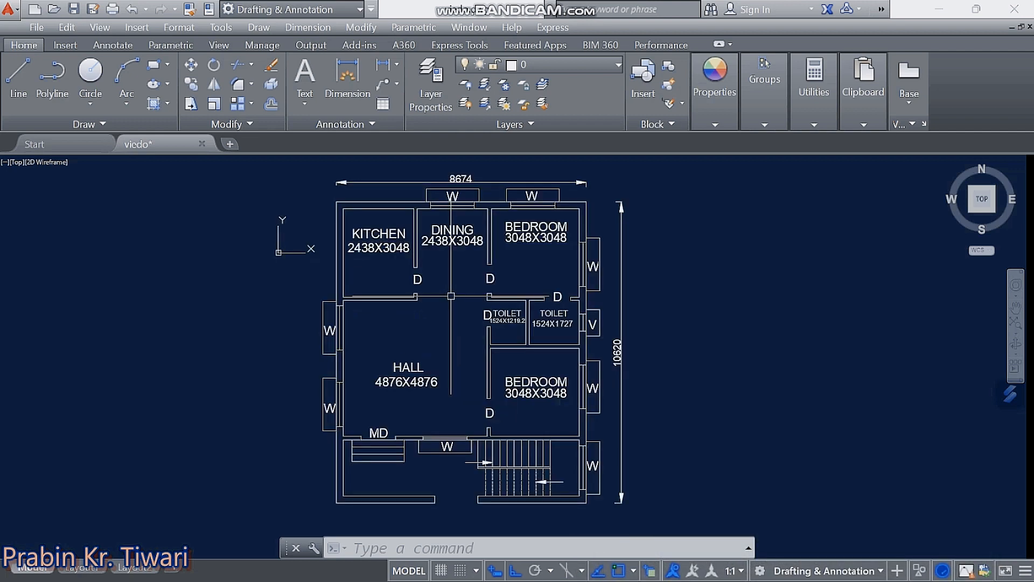
middle_click_drag(451, 295, 453, 304)
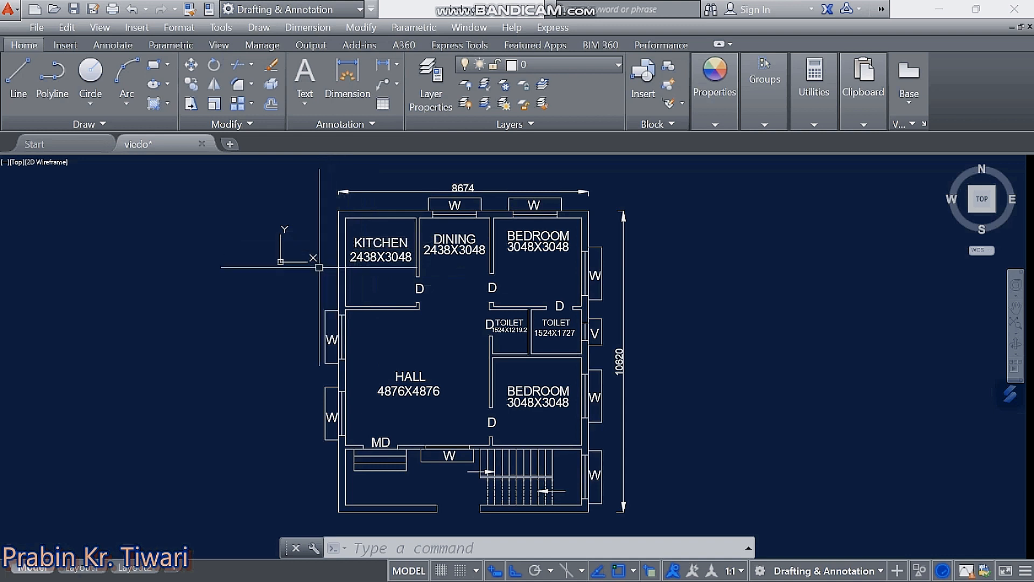
mouse_move(349, 282)
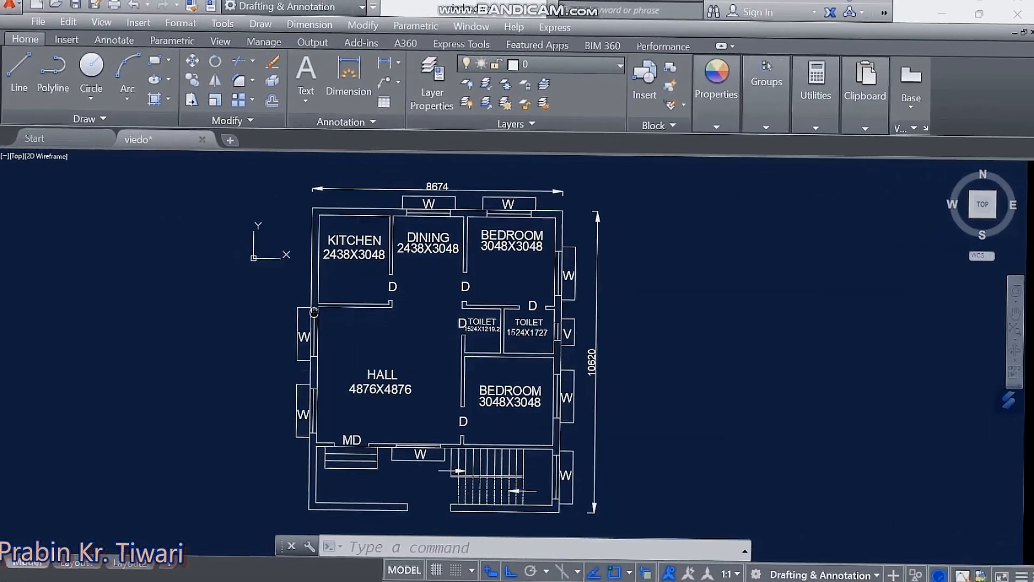
- Copy the hall's upper west window, including its outline and W label, straight up to the kitchen's west wall
scroll(324, 320, "up", 6)
left_click(315, 258)
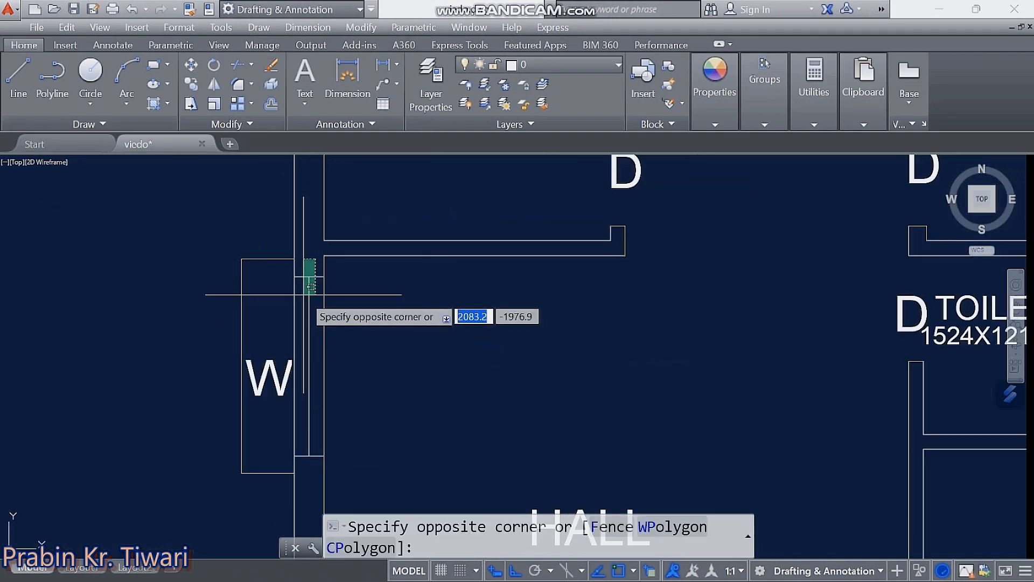
left_click(304, 293)
scroll(316, 442, "up", 3)
left_click(316, 444)
left_click(302, 509)
scroll(307, 422, "down", 4)
left_click(289, 295)
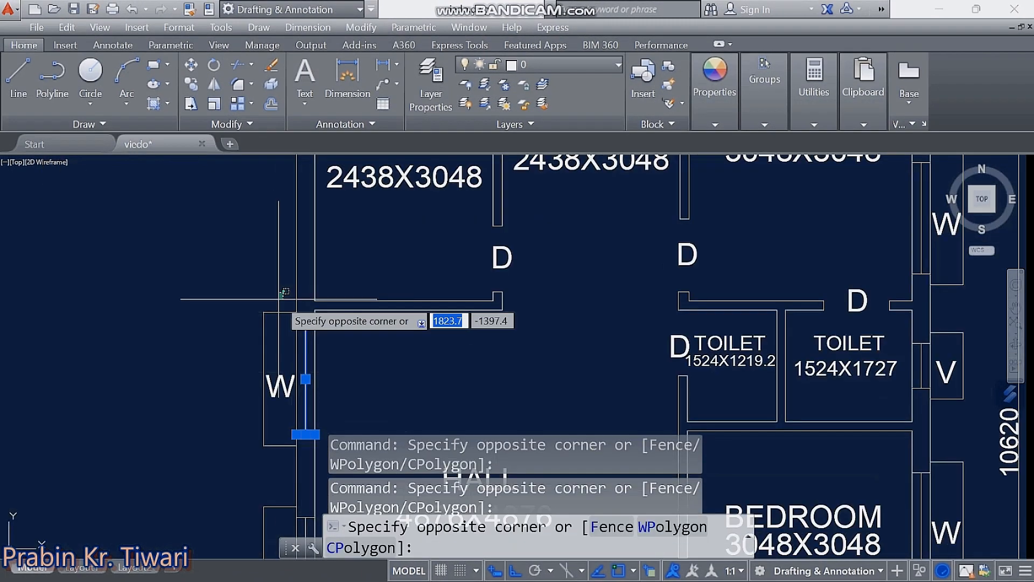
left_click(251, 439)
middle_click_drag(280, 406, 252, 364)
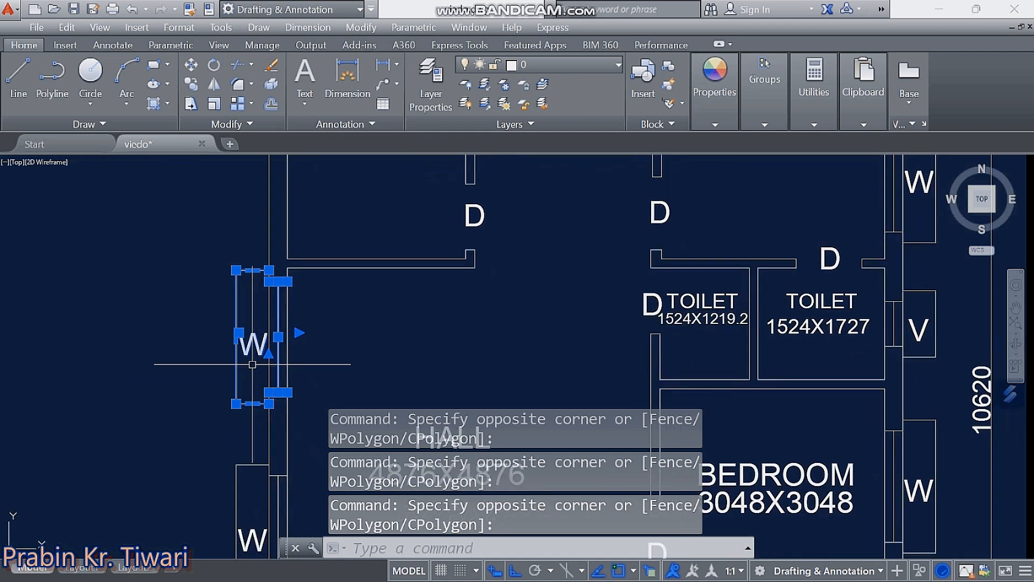
right_click(346, 317)
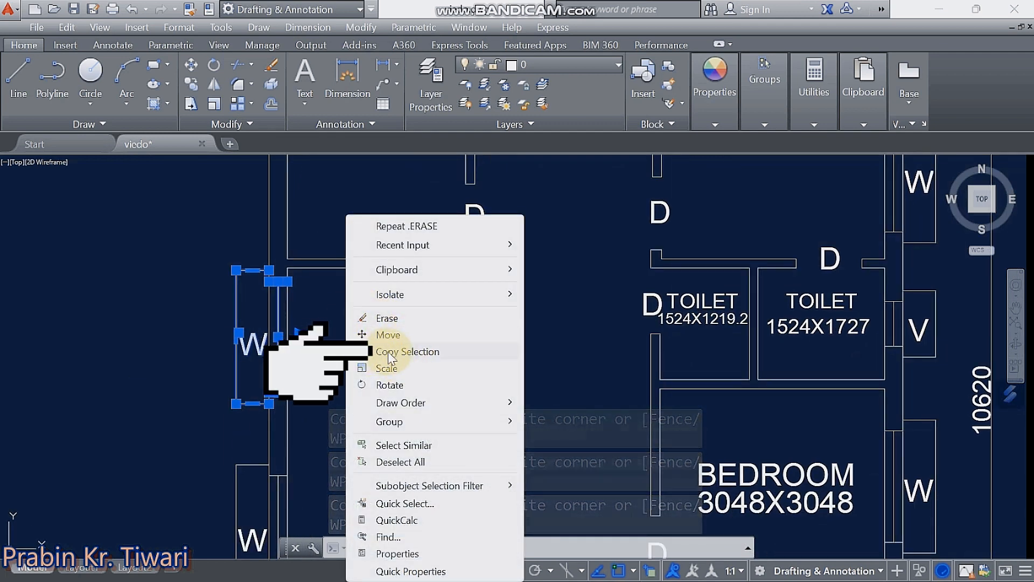
left_click(405, 353)
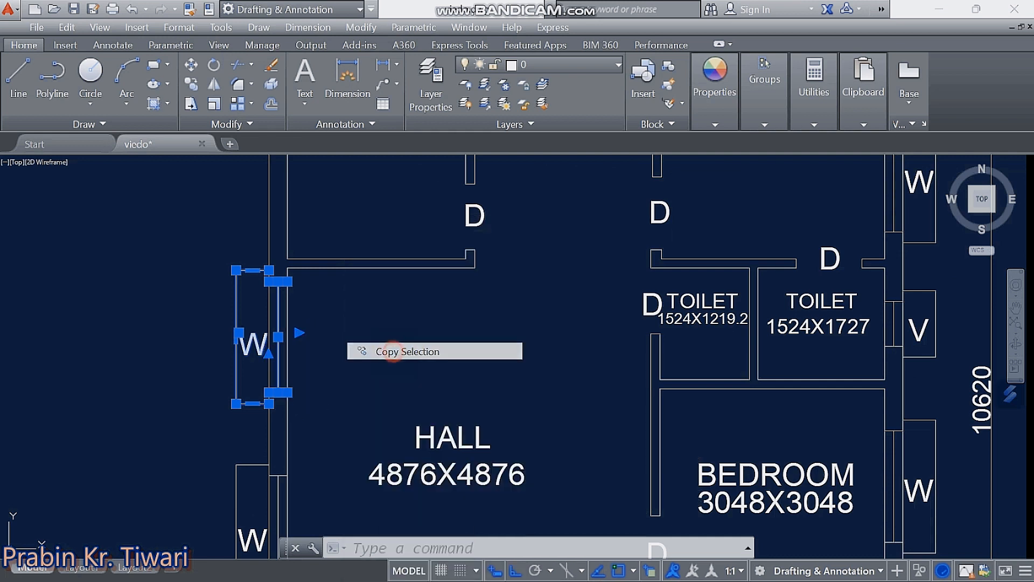
scroll(316, 369, "up", 2)
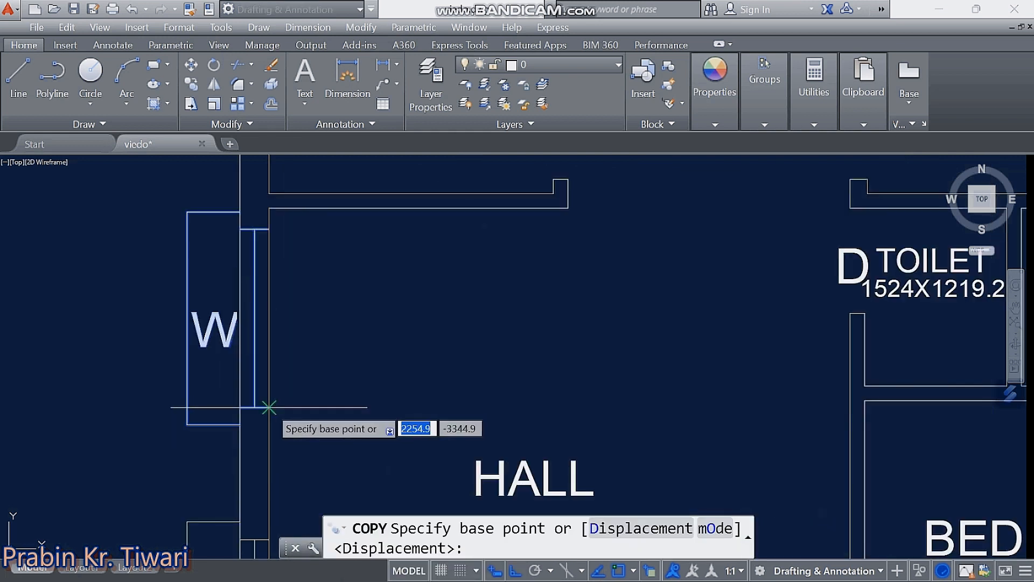
left_click(269, 407)
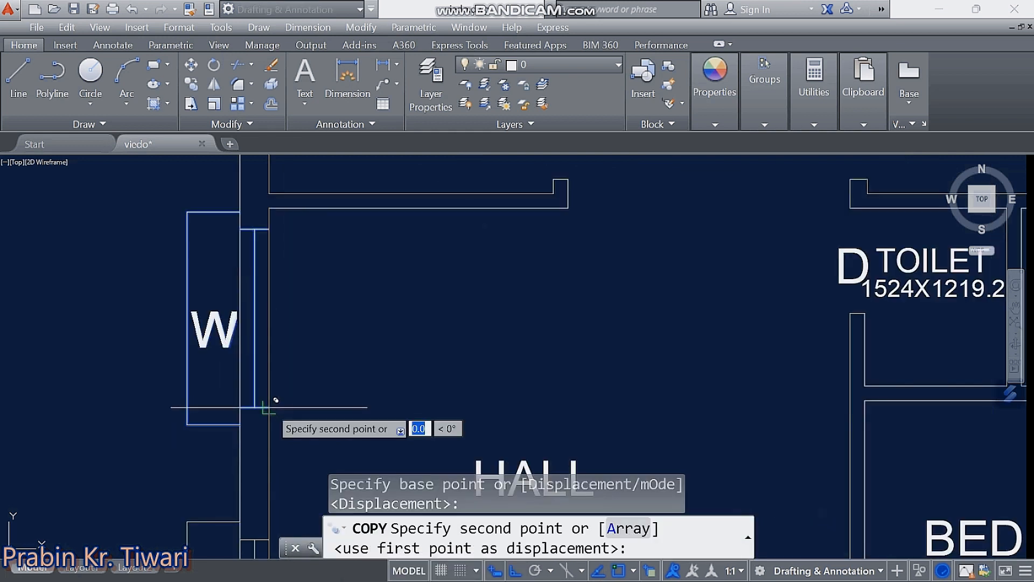
middle_click_drag(270, 242, 262, 424)
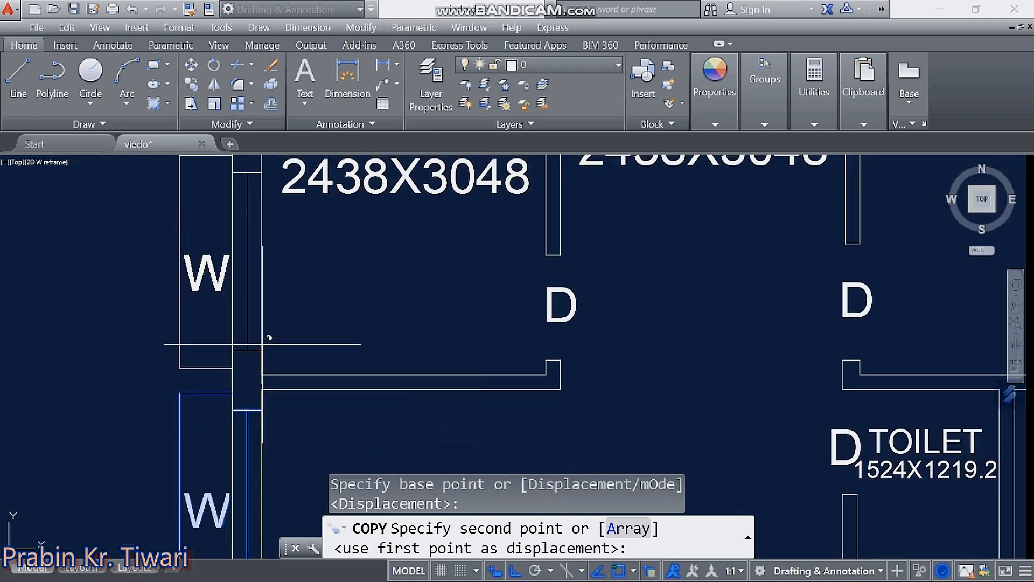
middle_click_drag(266, 303, 262, 400)
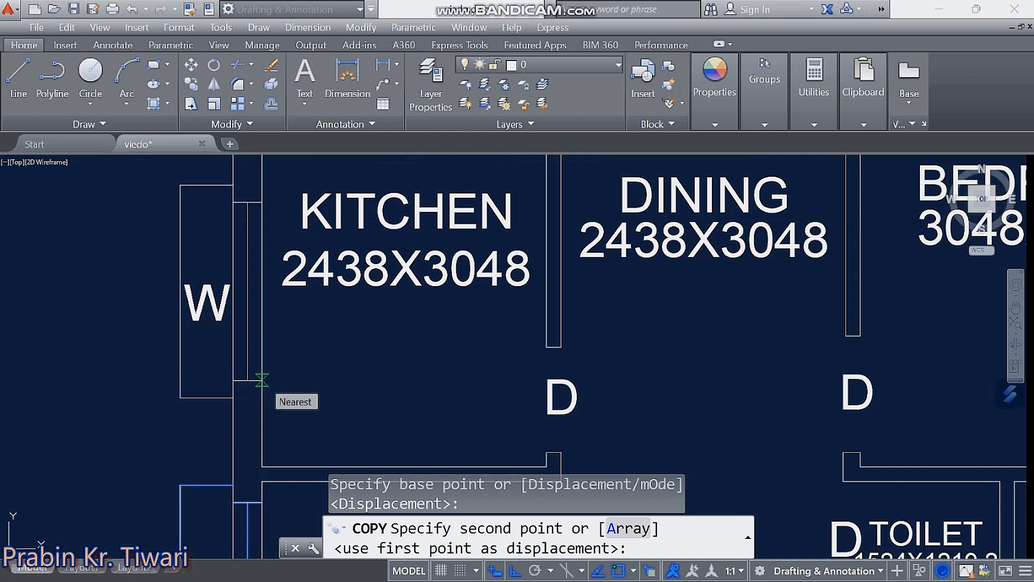
left_click(262, 380)
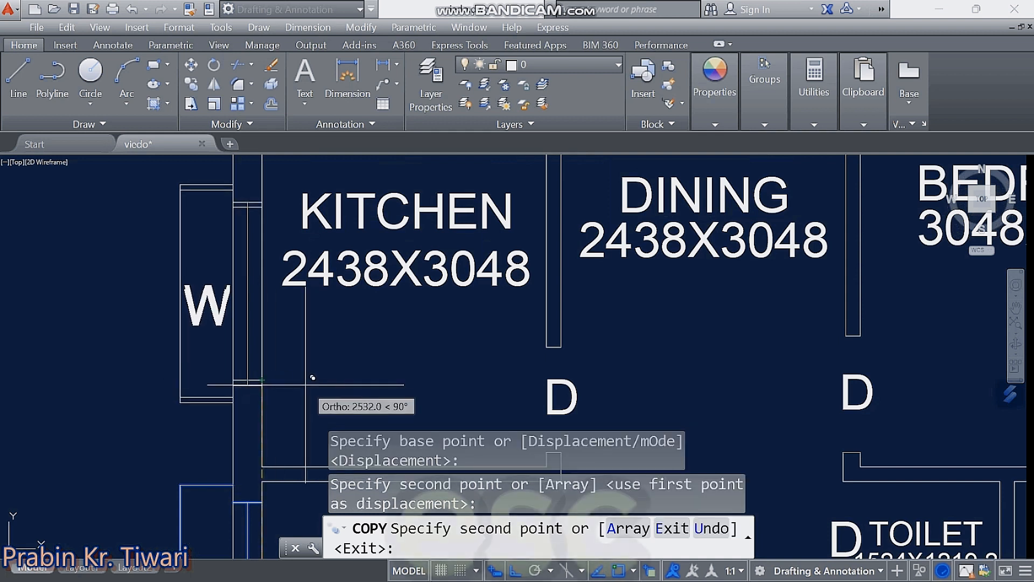
key("Escape")
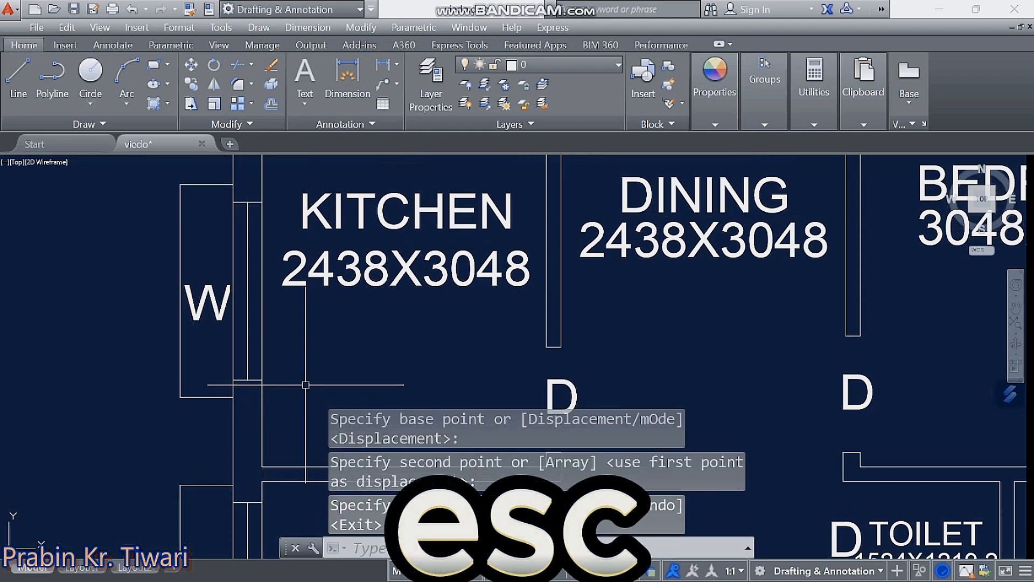
scroll(306, 385, "down", 4)
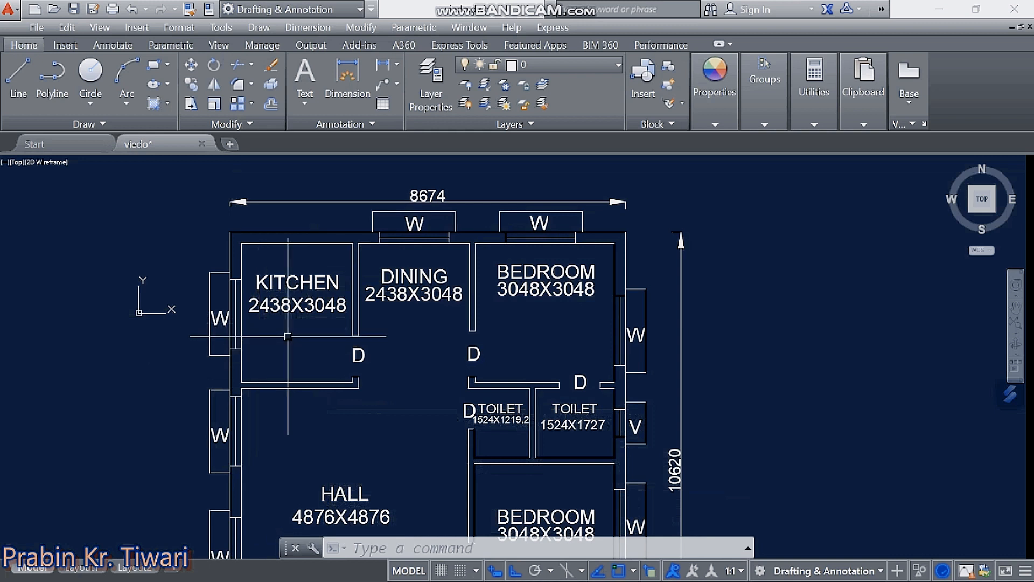
- Collapse the ribbon to enlarge the drawing area around the floor plan
scroll(320, 295, "down", 2)
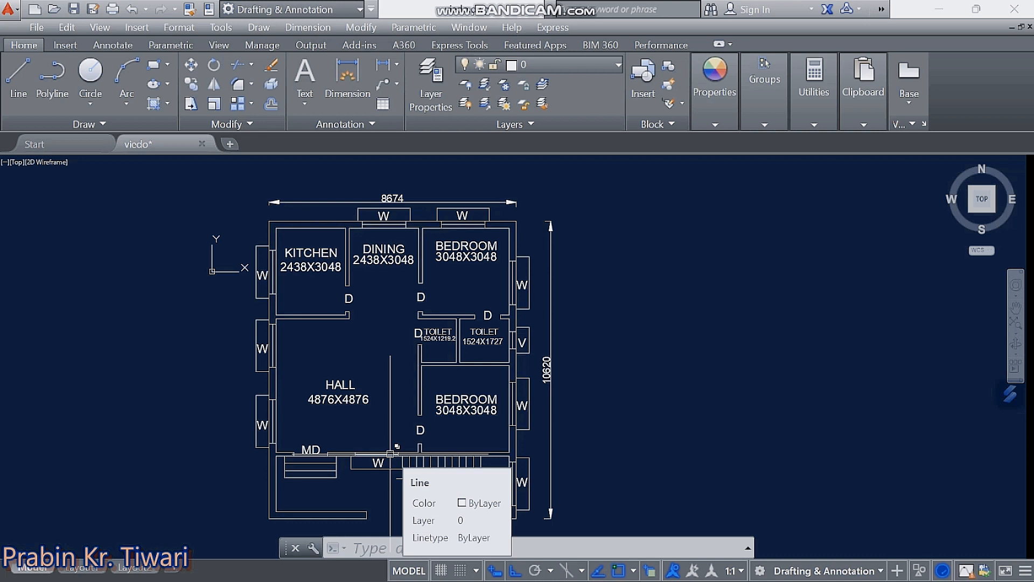
middle_click_drag(390, 453, 419, 439)
left_click(718, 51)
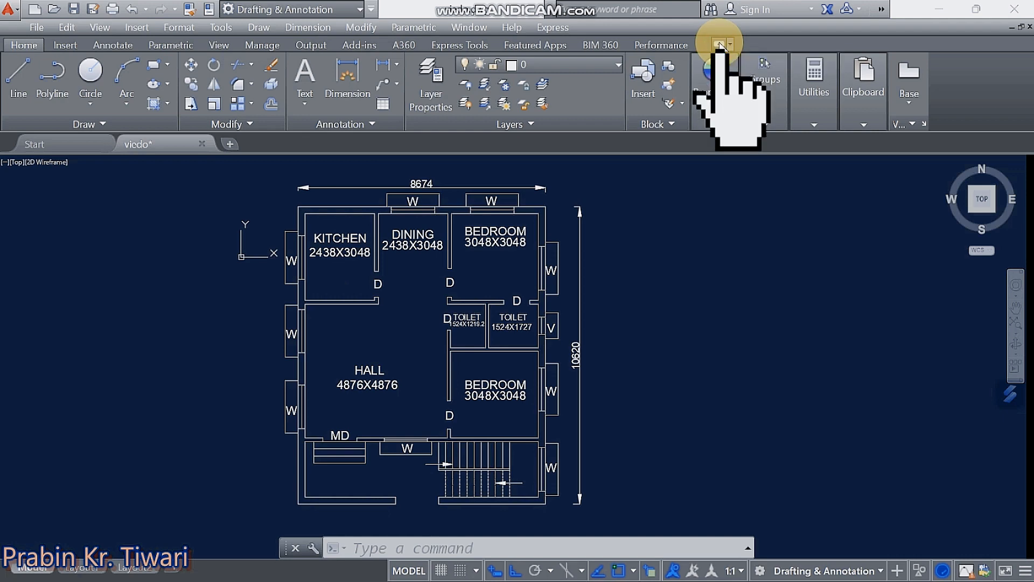
left_click(720, 46)
left_click(719, 43)
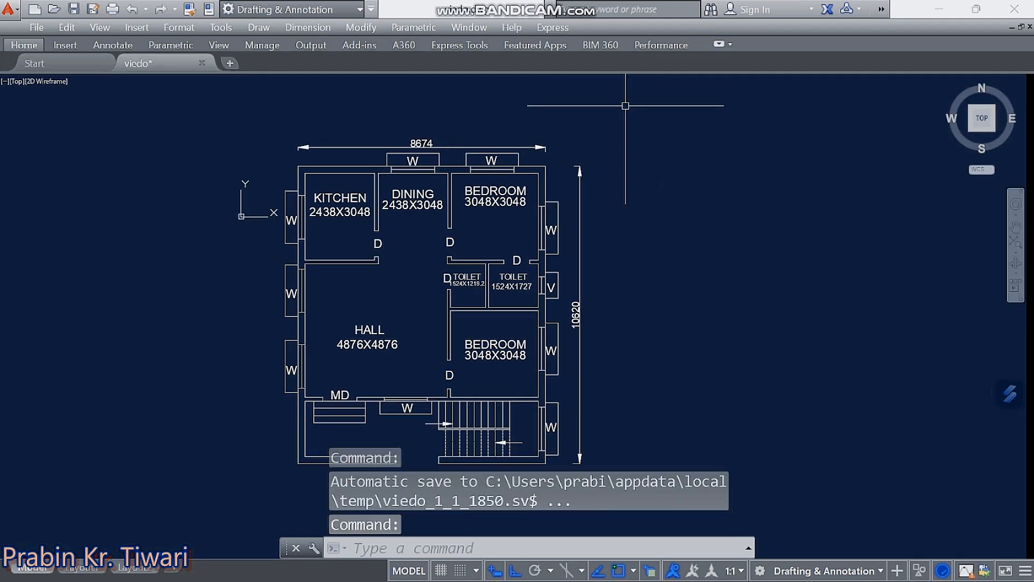
middle_click_drag(619, 131, 644, 128)
middle_click_drag(507, 234, 536, 204)
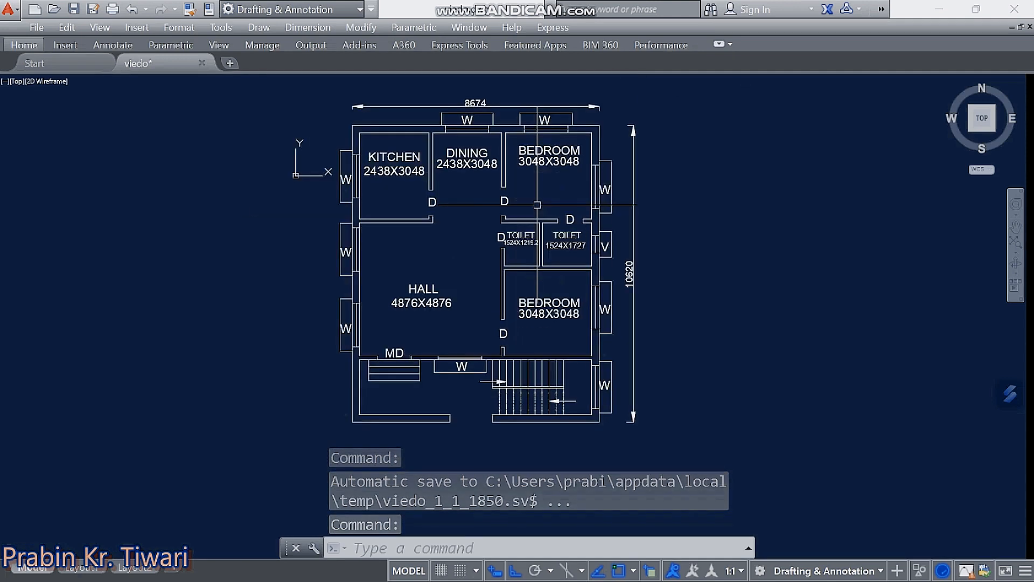
middle_click_drag(469, 196, 464, 225)
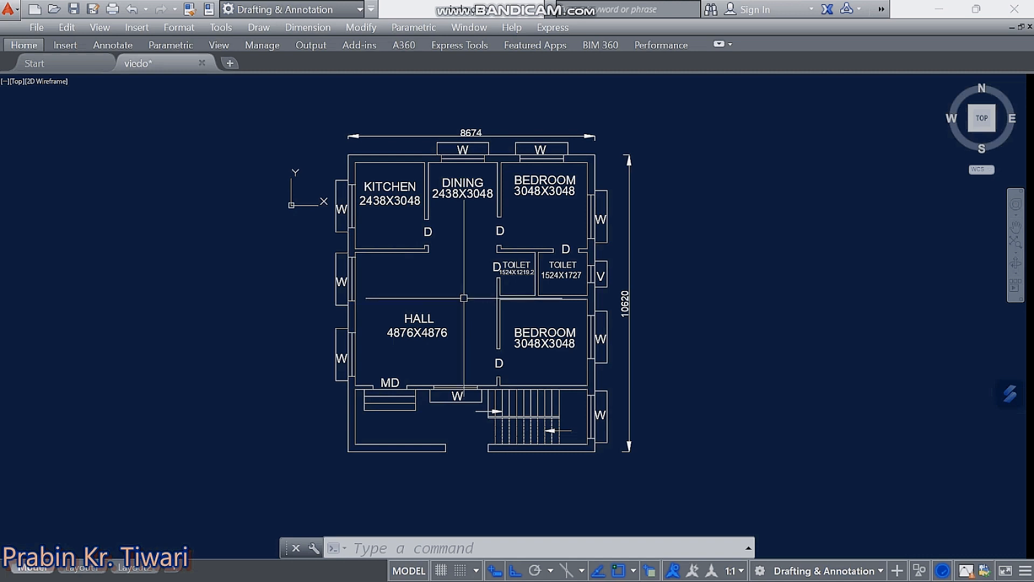
- Draw a horizontal line across the whole plan, through the hall and just inside the lower bedroom, extending past both outer walls
type("l")
key("Return")
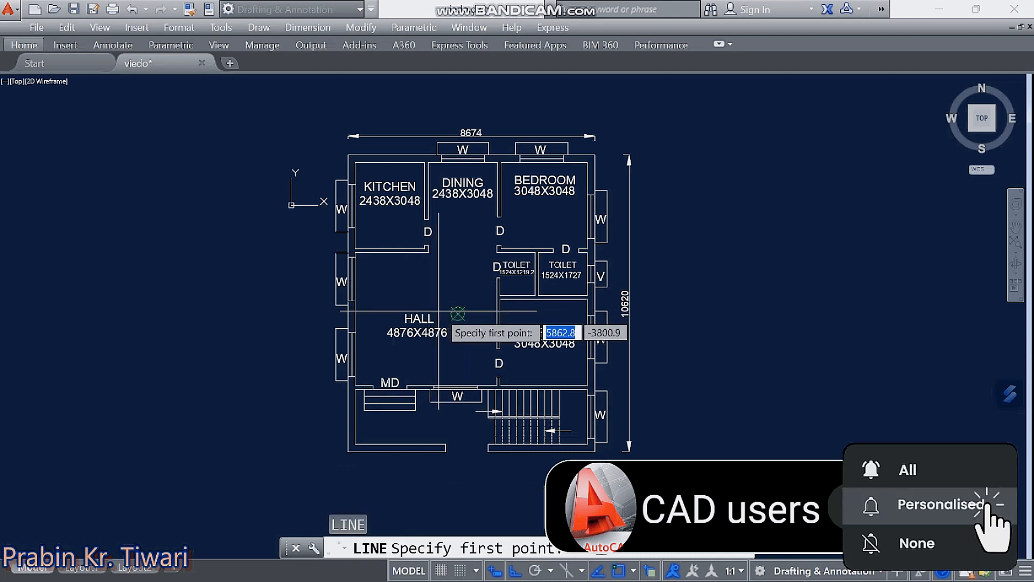
scroll(440, 307, "up", 2)
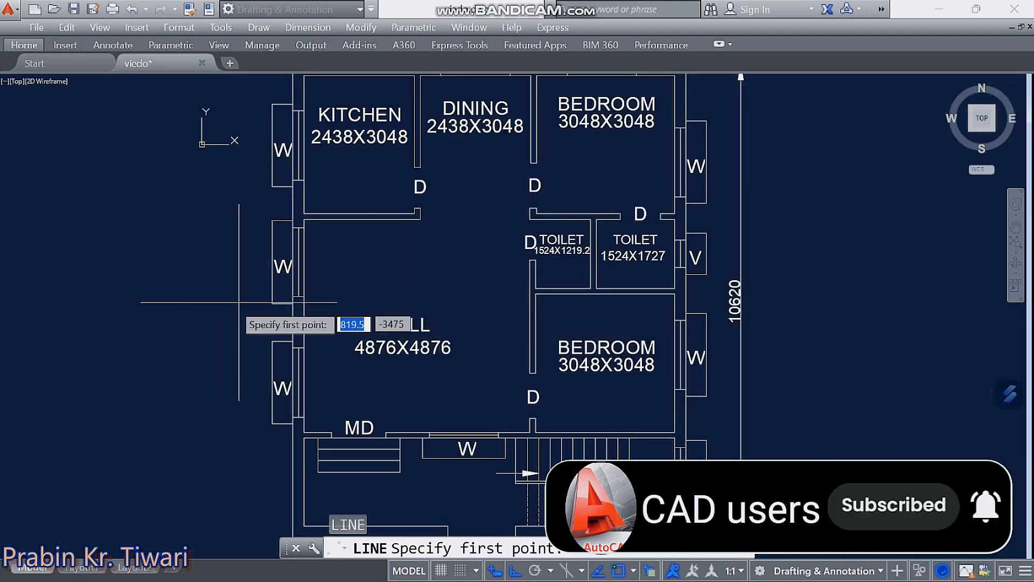
left_click(223, 306)
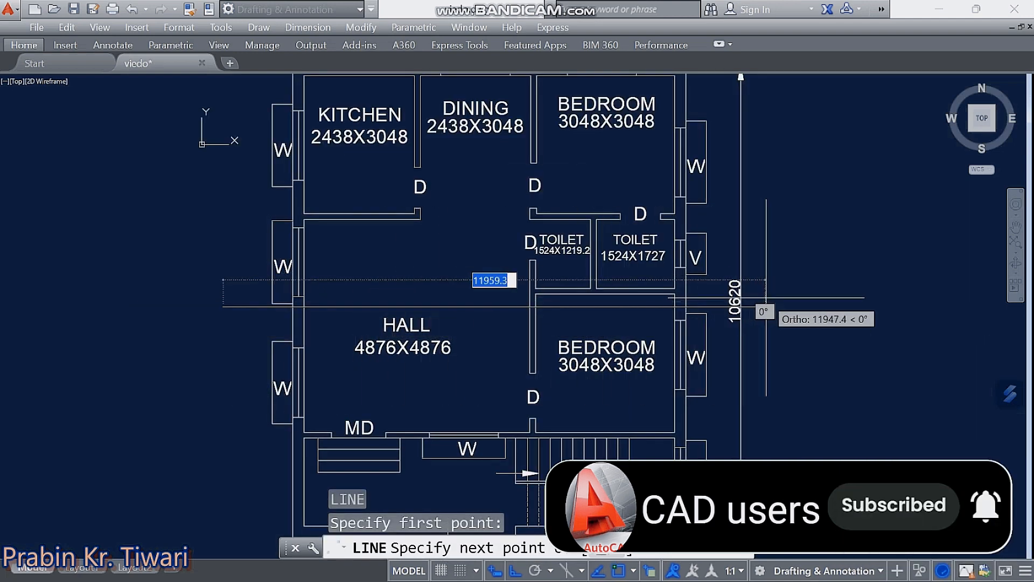
left_click(803, 306)
key("Escape")
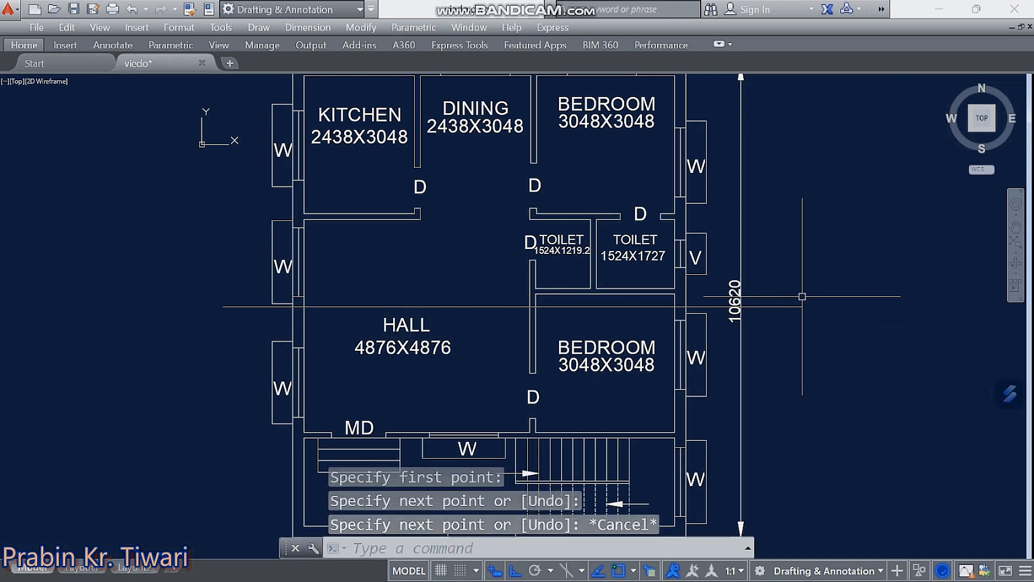
- Draw a vertical line through the dining area, hall and staircase, from above the overall width dimension to below the front wall
scroll(633, 282, "down", 2)
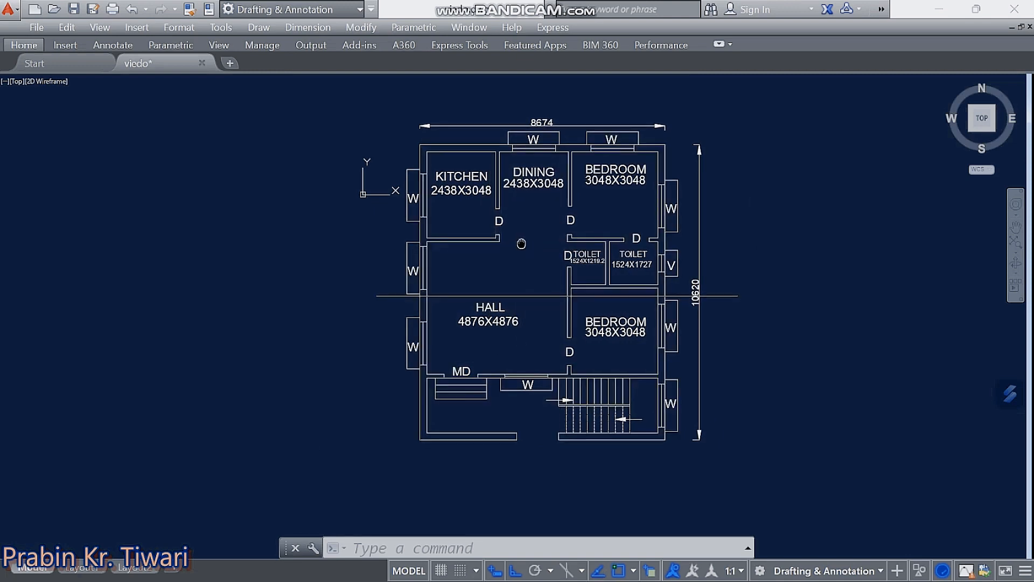
middle_click_drag(525, 237, 430, 269)
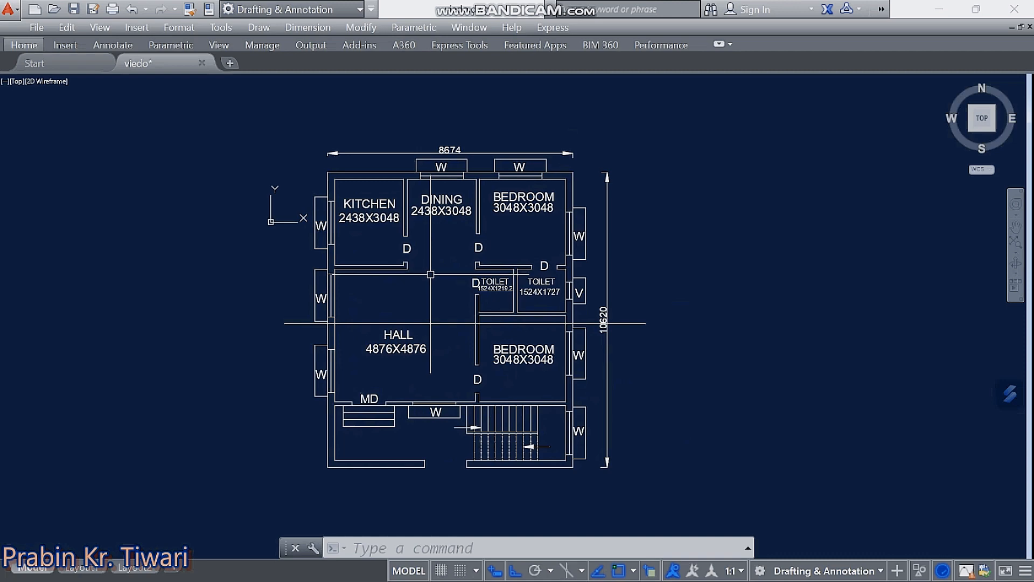
scroll(431, 274, "up", 2)
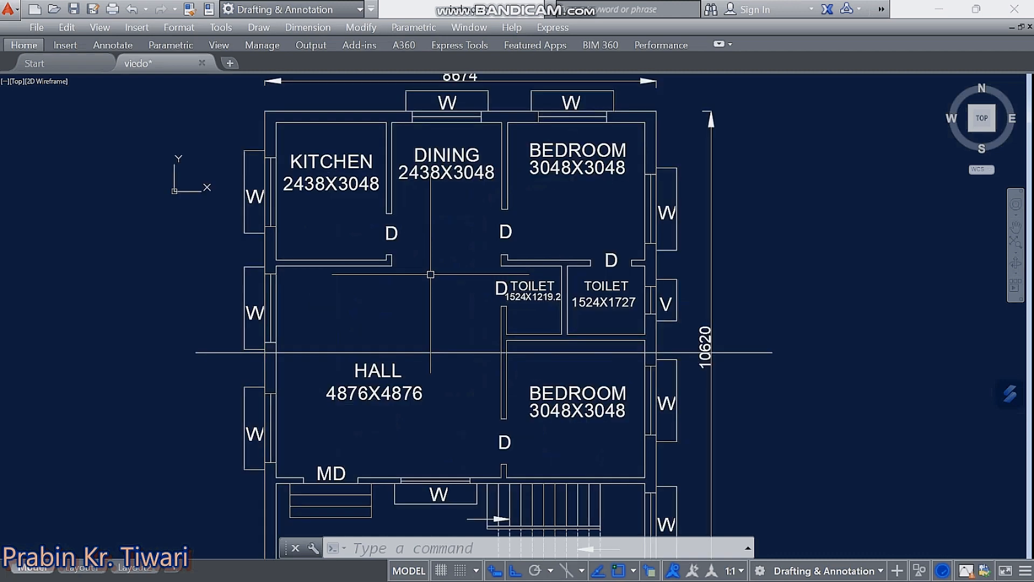
scroll(497, 282, "down", 2)
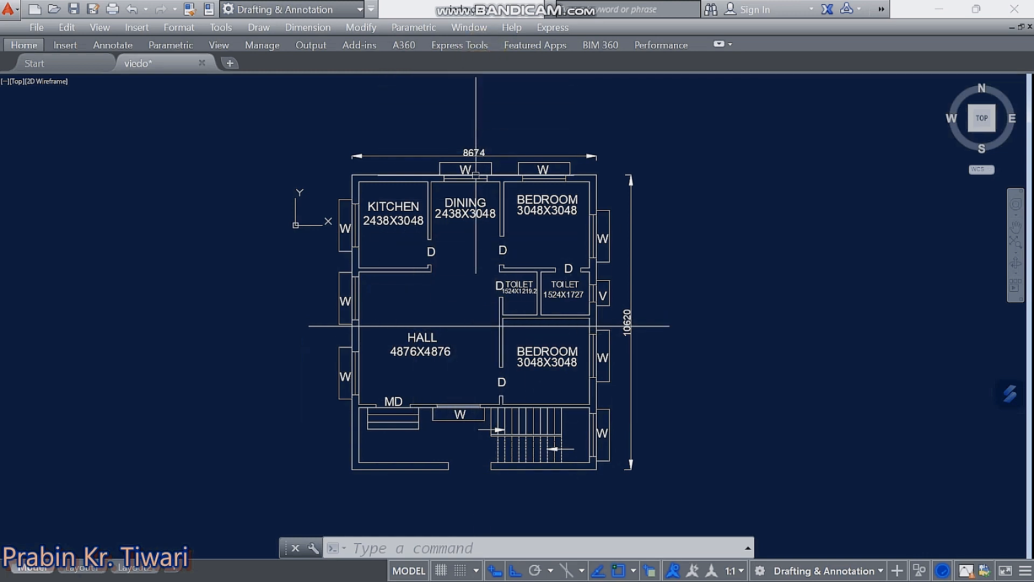
left_click(474, 449)
type("l")
key("Return")
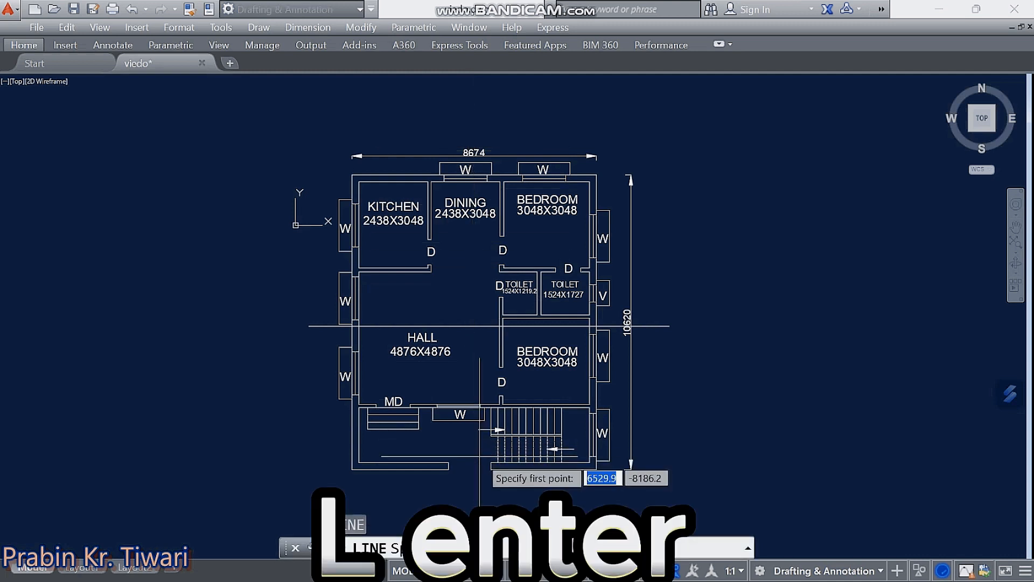
left_click(480, 130)
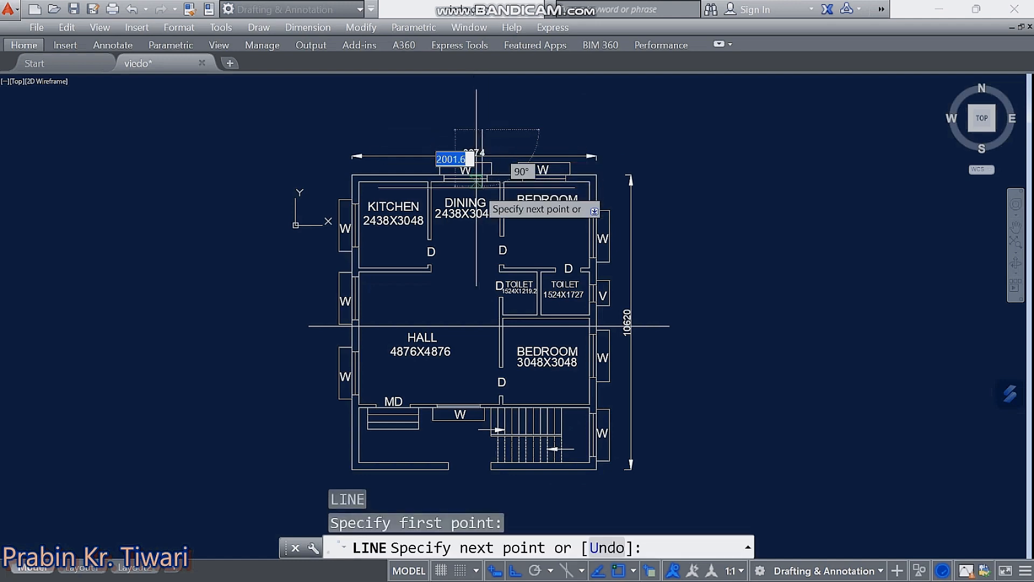
middle_click_drag(472, 372, 473, 250)
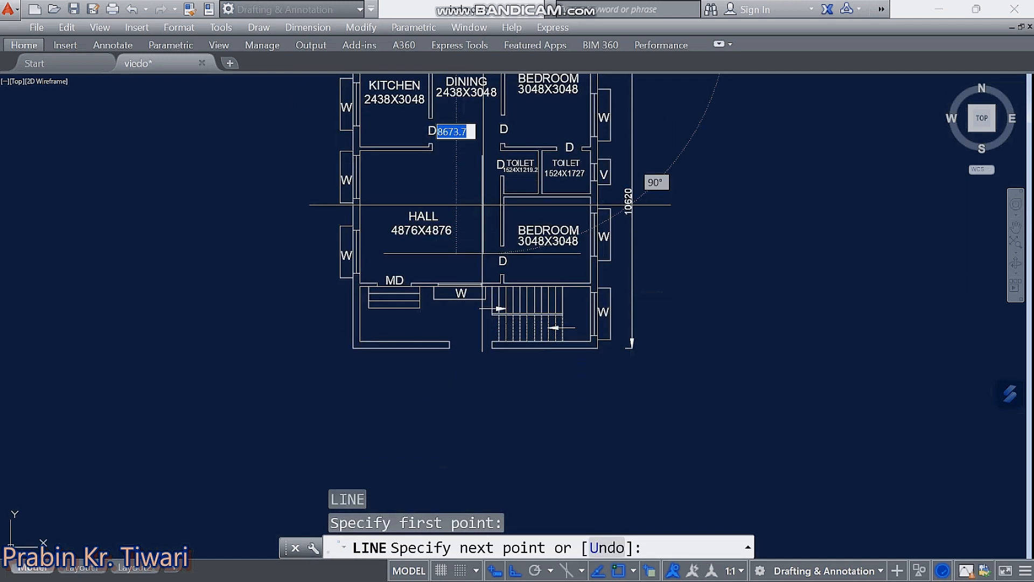
left_click(483, 375)
key("Escape")
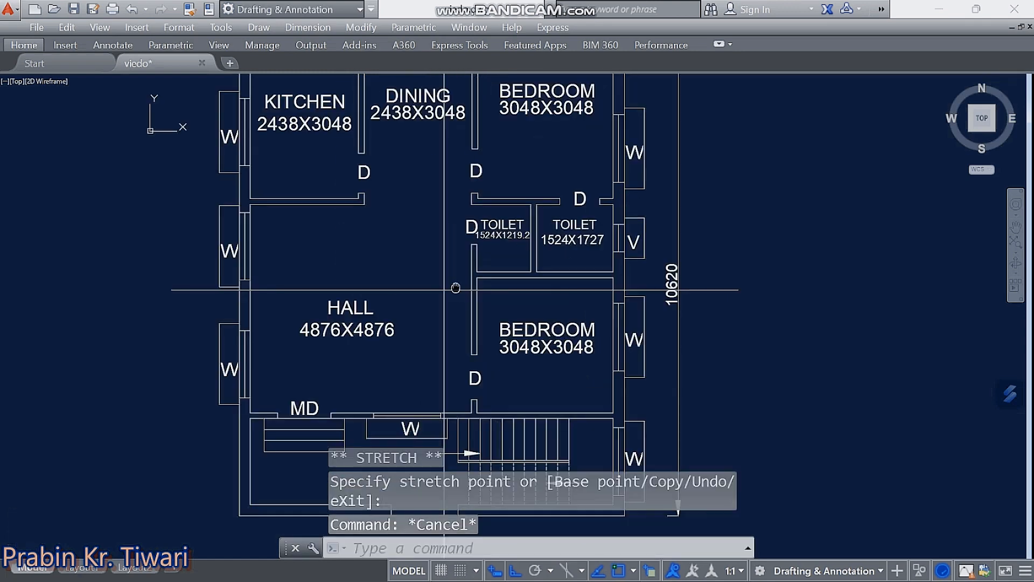
middle_click_drag(456, 288, 462, 286)
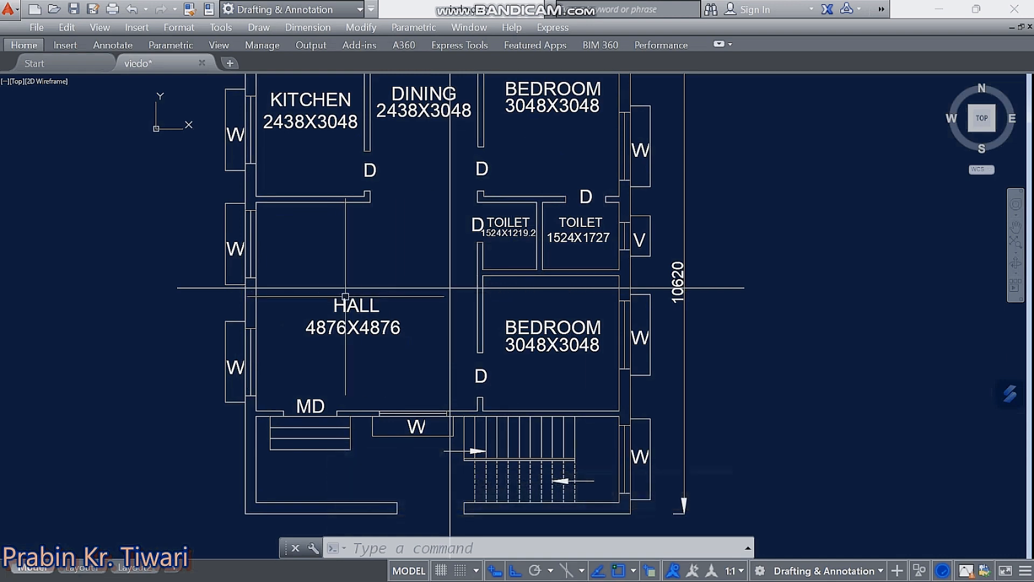
- Check which linetypes are available for the horizontal and vertical lines crossing the floor plan
scroll(455, 293, "down", 2)
scroll(446, 246, "up", 4)
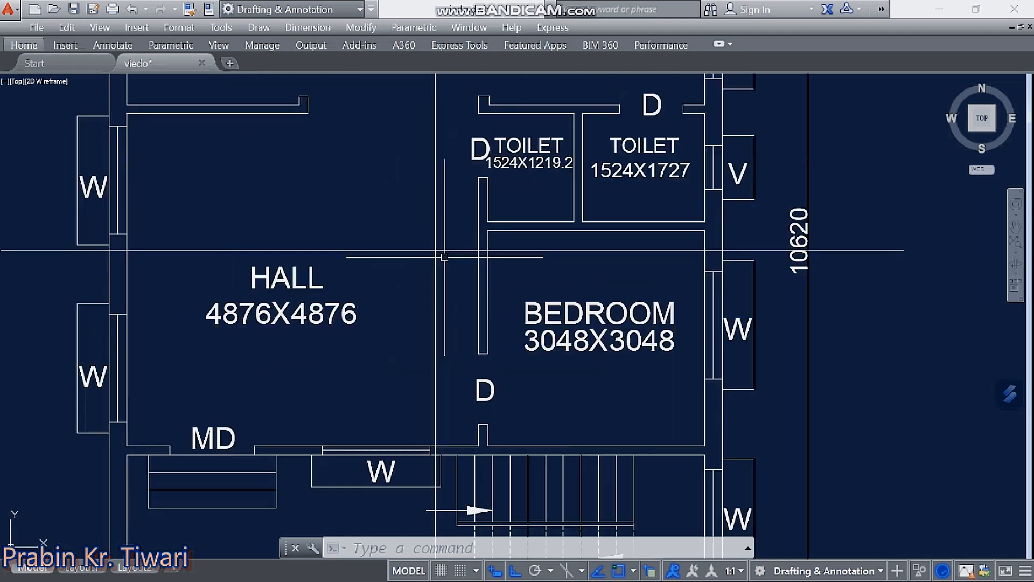
middle_click_drag(442, 244, 437, 235)
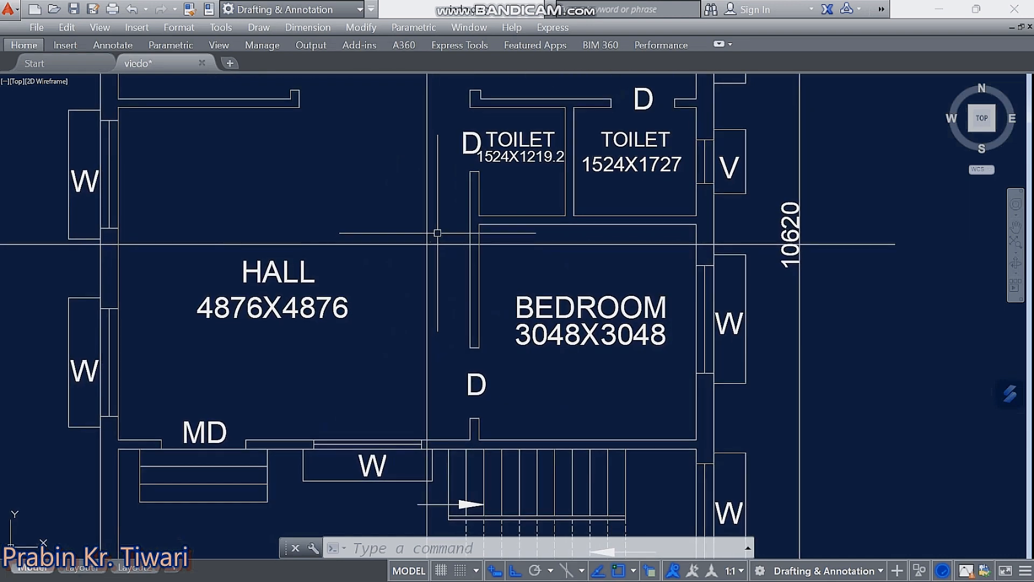
left_click(443, 219)
left_click(413, 272)
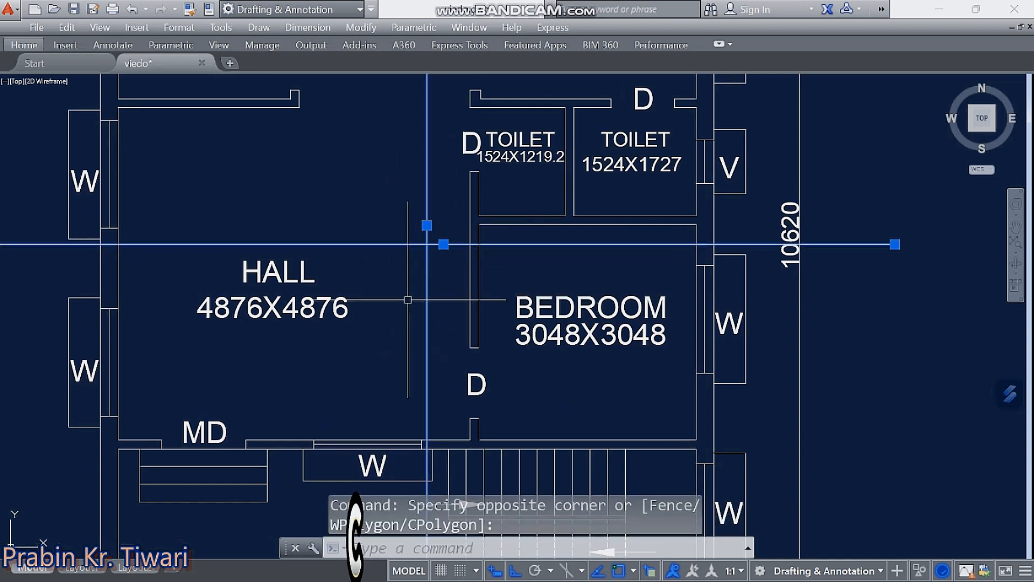
key("ctrl+1")
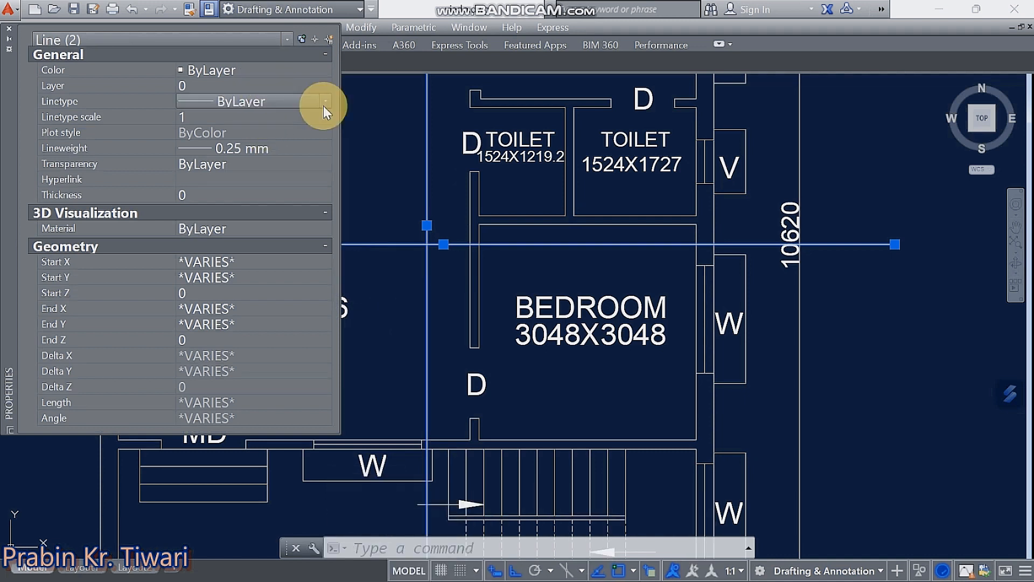
left_click(244, 103)
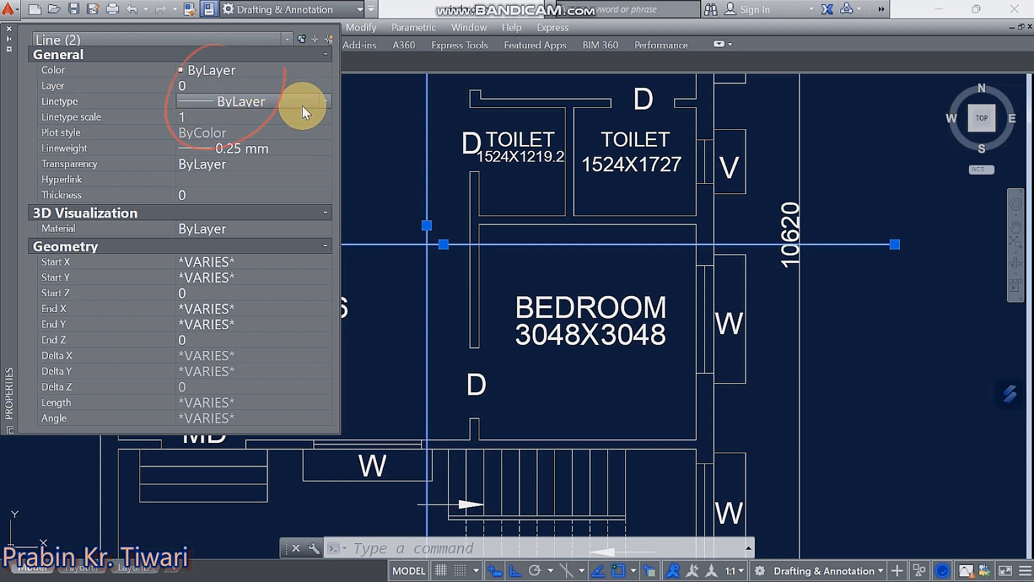
left_click(326, 103)
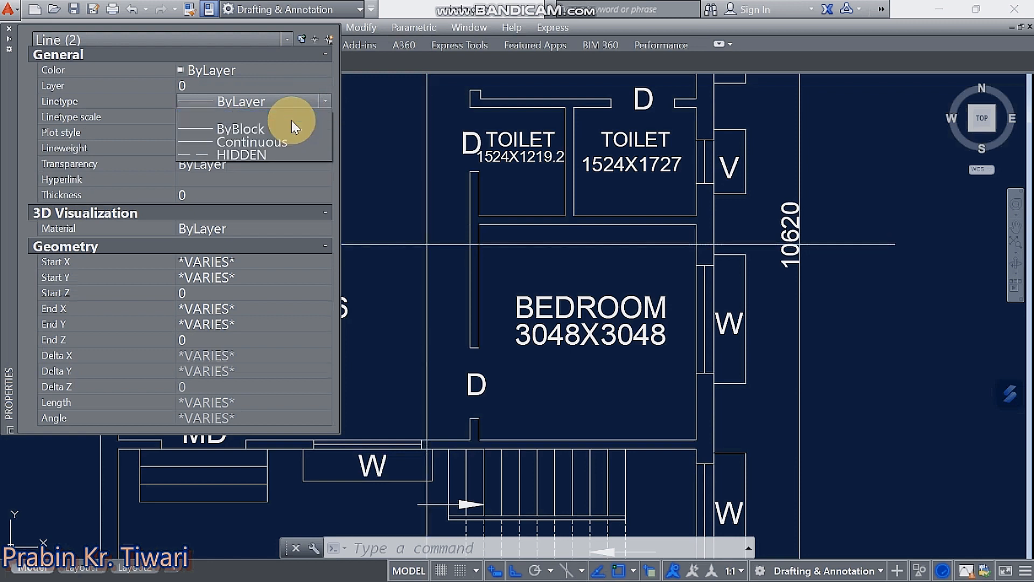
left_click(364, 185)
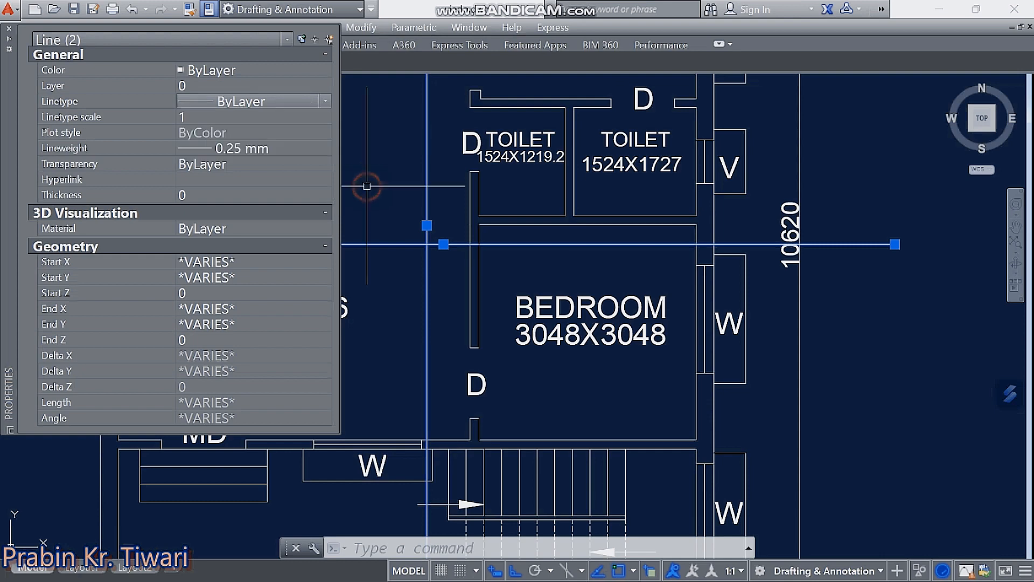
left_click(10, 35)
scroll(269, 158, "down", 3)
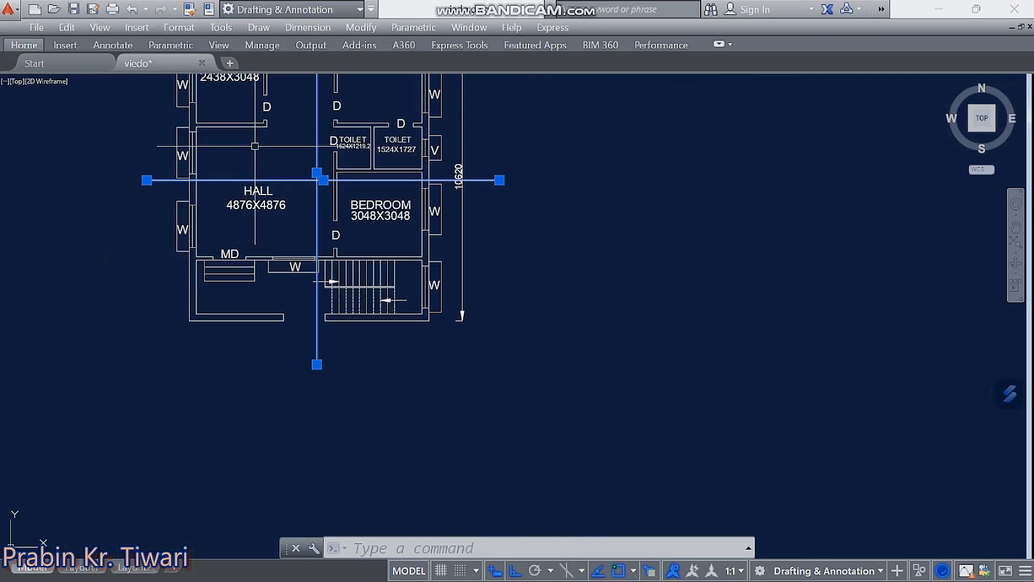
middle_click_drag(269, 158, 273, 194)
scroll(274, 197, "up", 2)
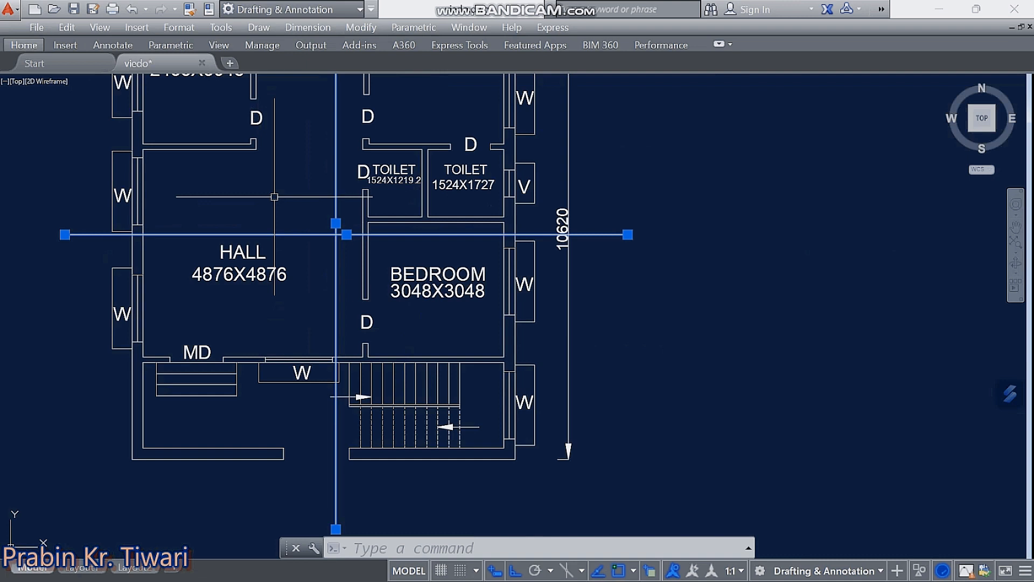
key("Escape")
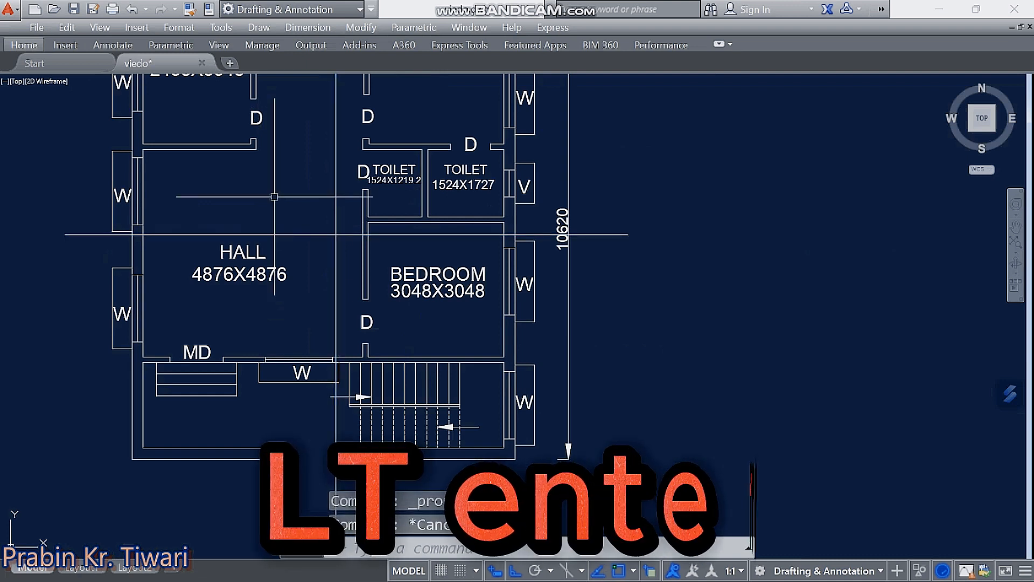
- Load the CENTER linetype from acadiso.lin into the drawing
type("LT")
key("Return")
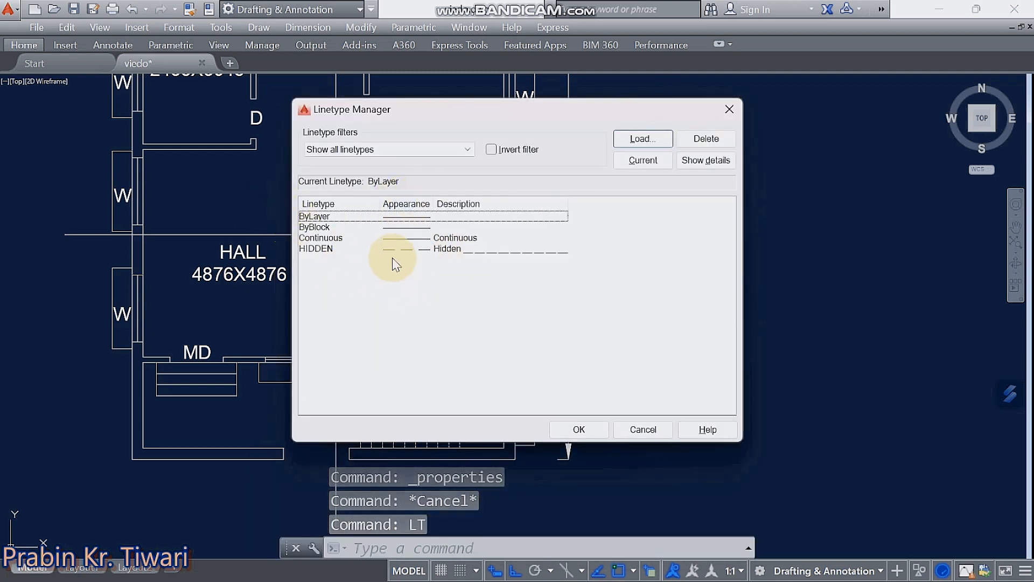
left_click(641, 139)
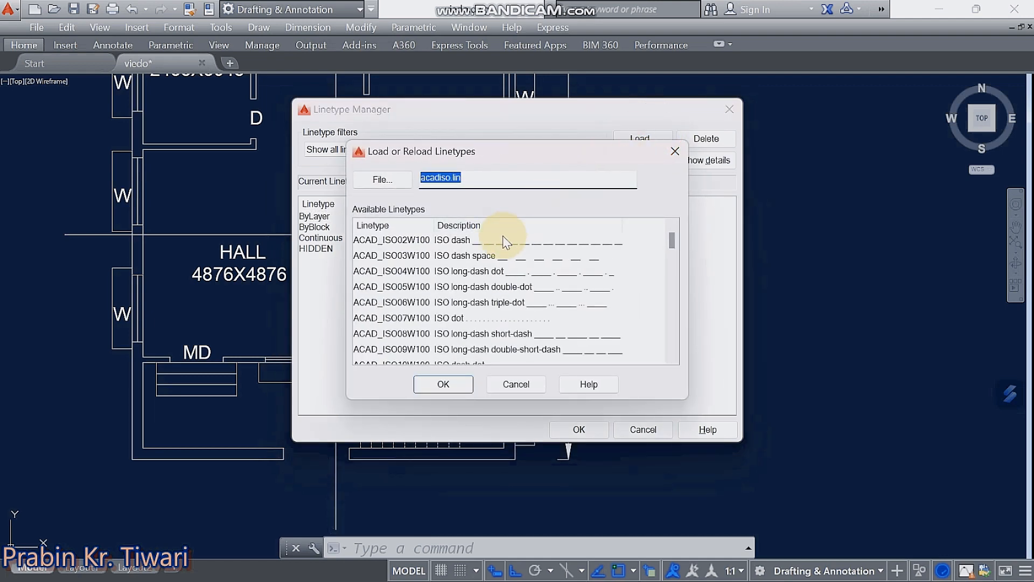
scroll(469, 270, "down", 5)
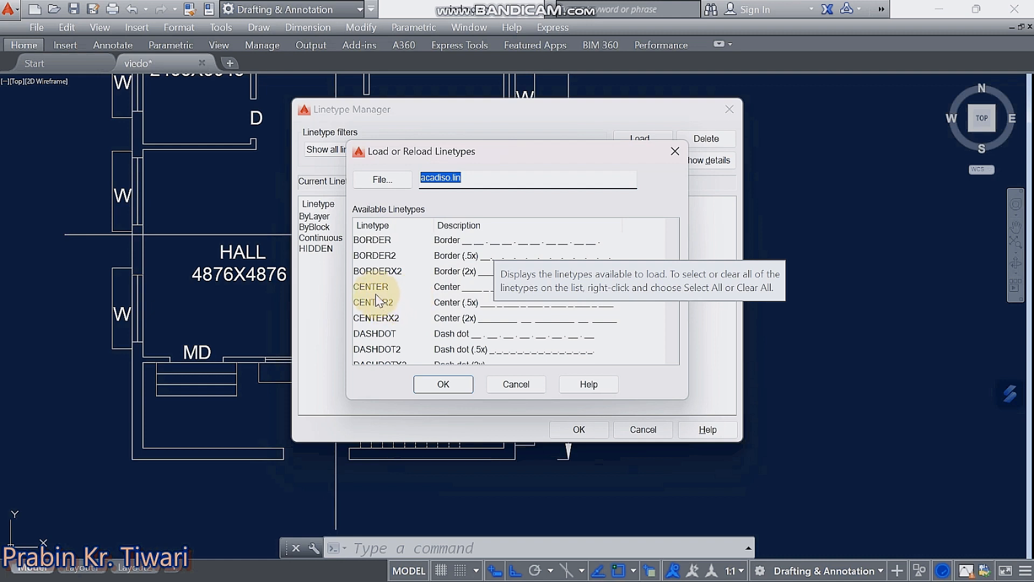
left_click(449, 289)
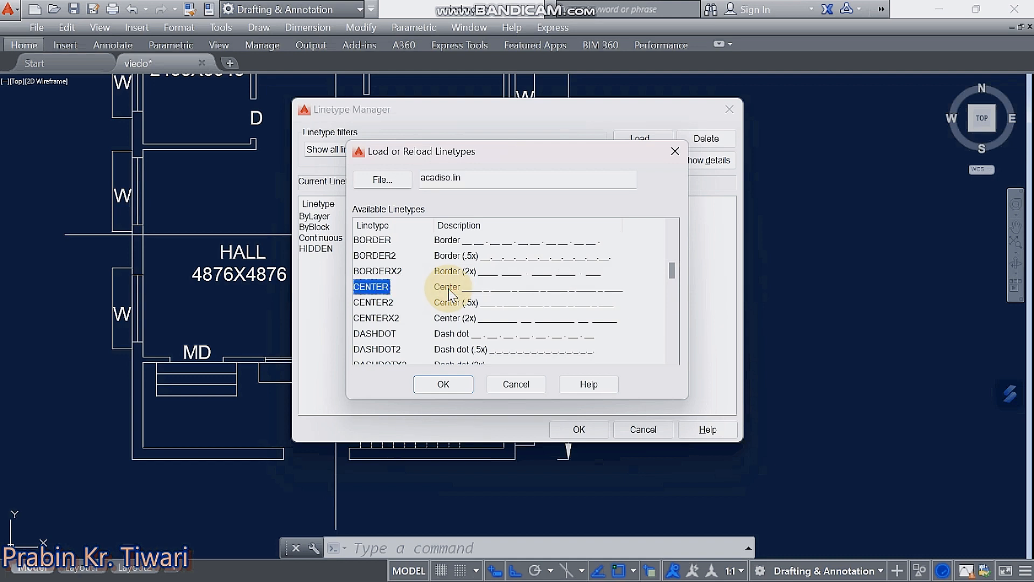
left_click(441, 383)
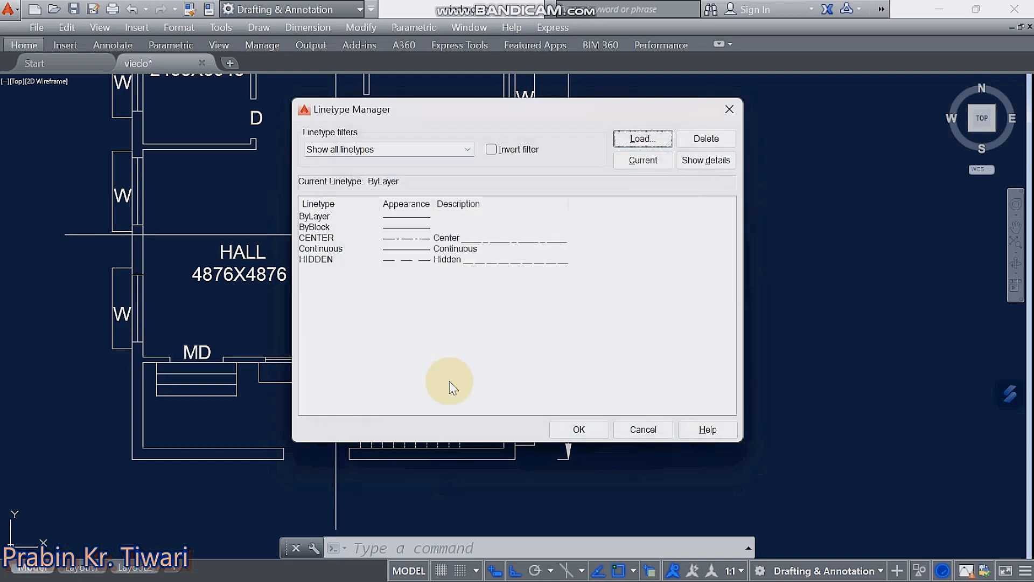
left_click(592, 431)
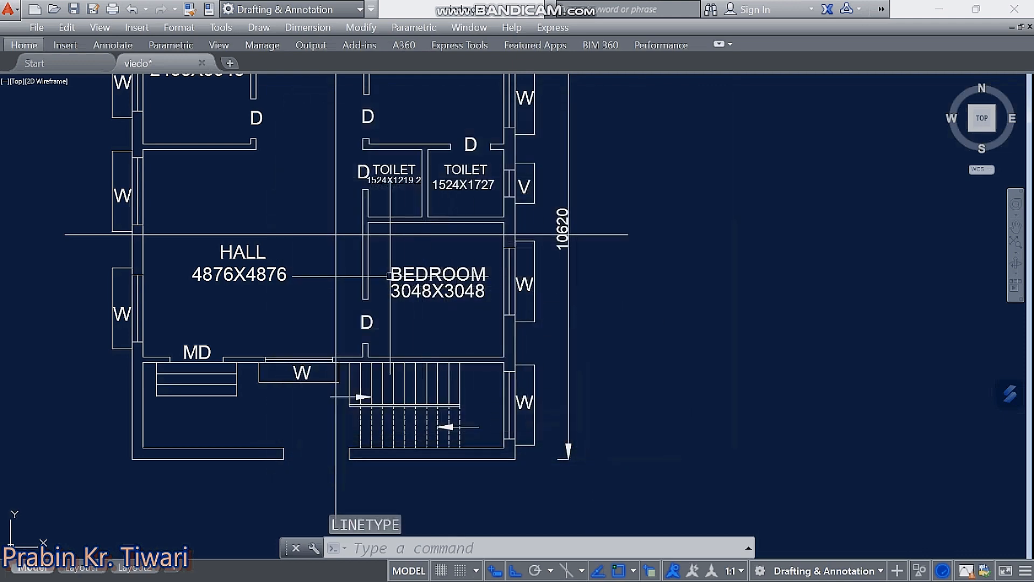
- Set the linetype of both the horizontal and vertical lines crossing the plan to CENTER
middle_click_drag(390, 276, 435, 327)
scroll(402, 284, "up", 1)
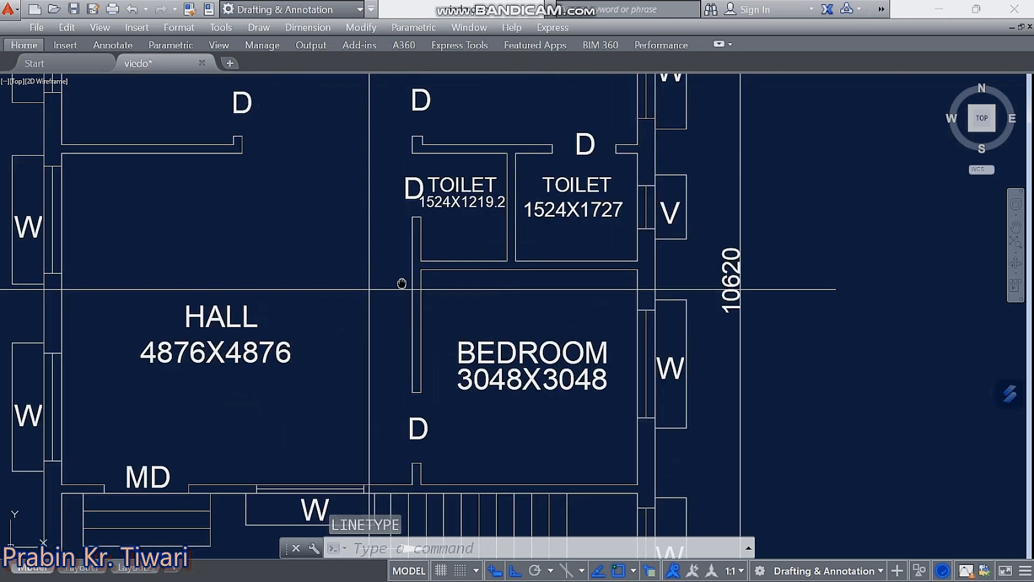
middle_click_drag(402, 283, 488, 265)
scroll(485, 262, "down", 2)
scroll(481, 254, "up", 1)
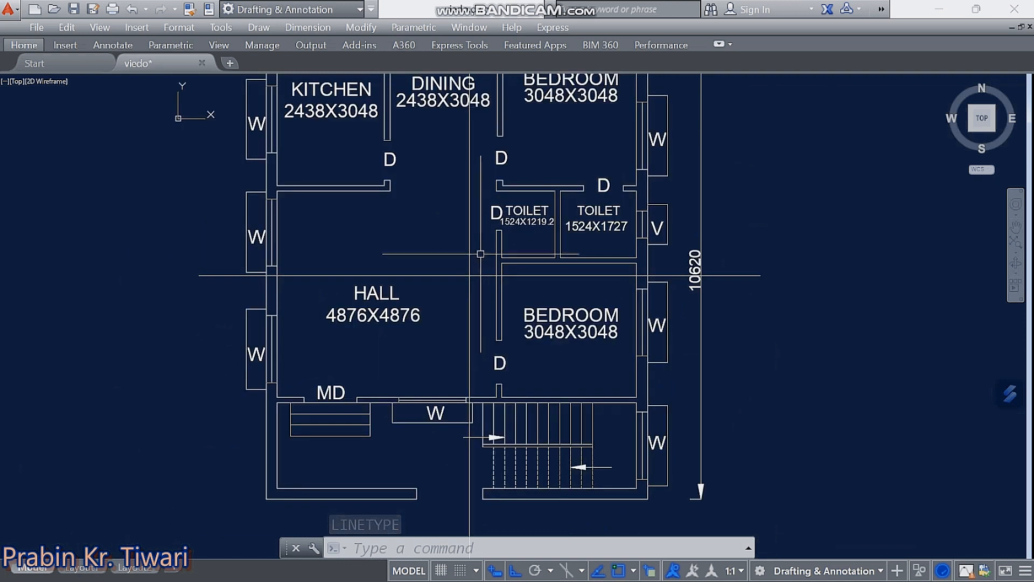
left_click(481, 254)
left_click(453, 300)
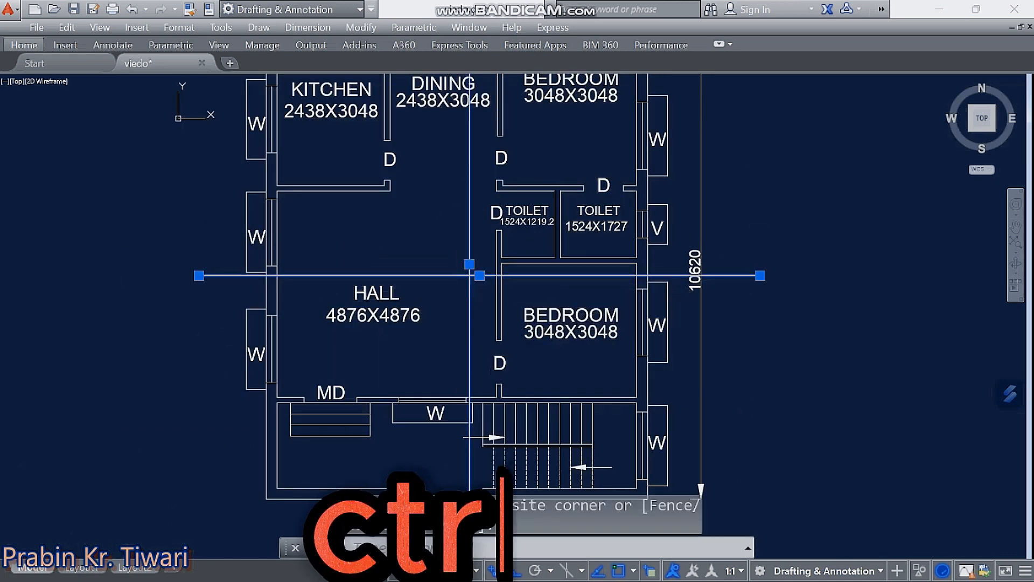
key("ctrl+1")
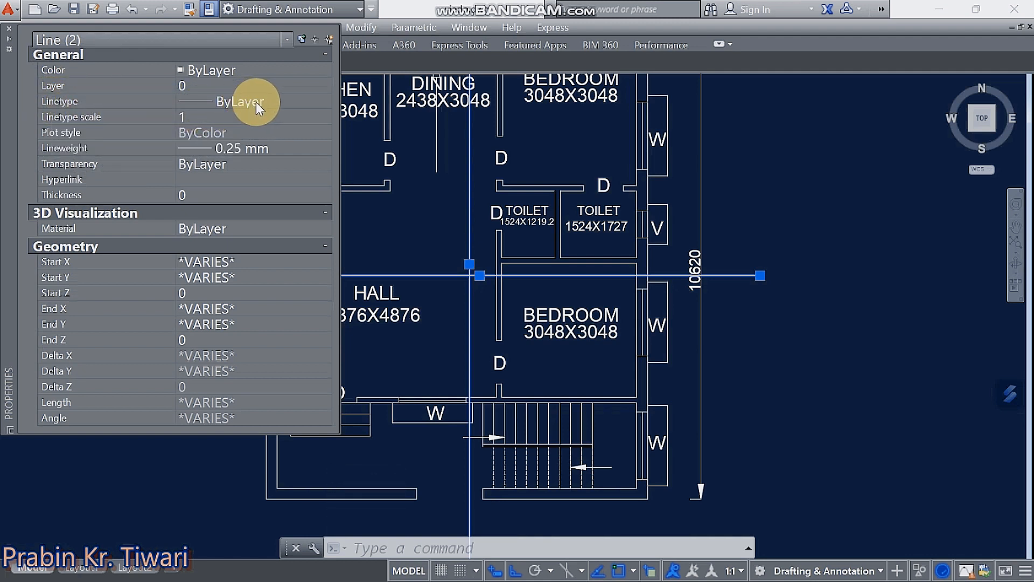
left_click(279, 104)
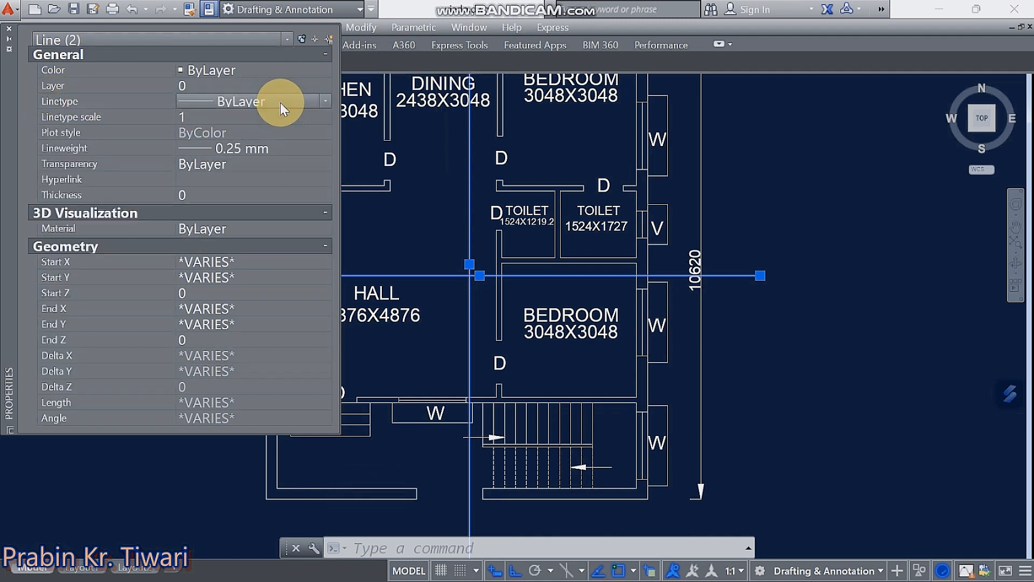
left_click(326, 101)
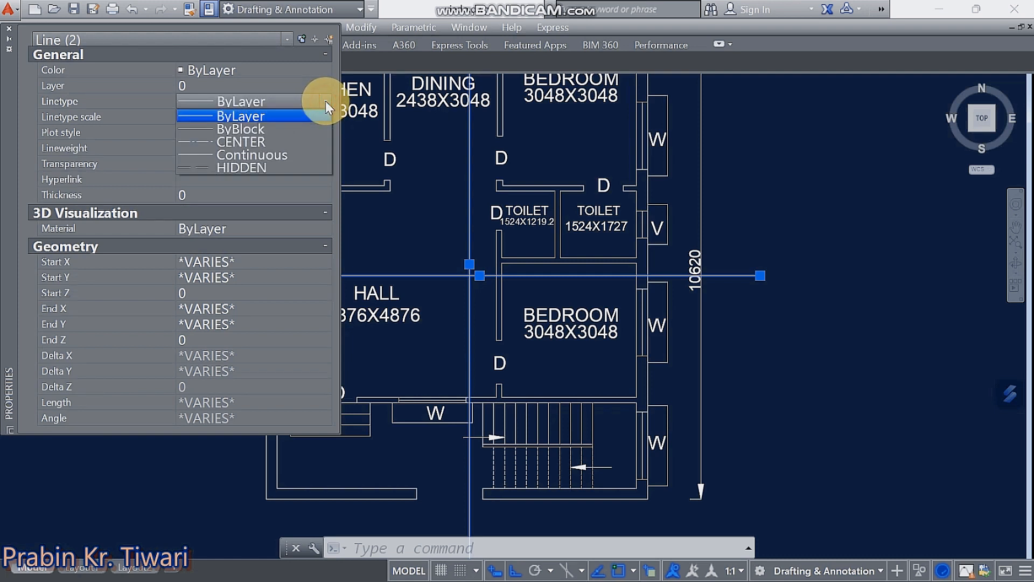
left_click(255, 141)
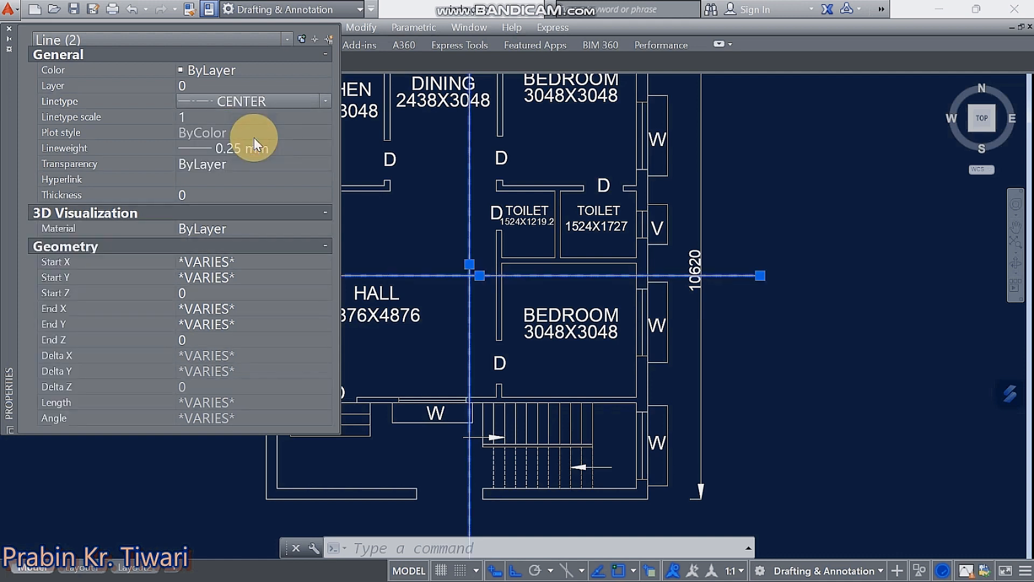
- Set the linetype scale of both crossing lines to 30, close their properties and deselect them
scroll(455, 276, "up", 5)
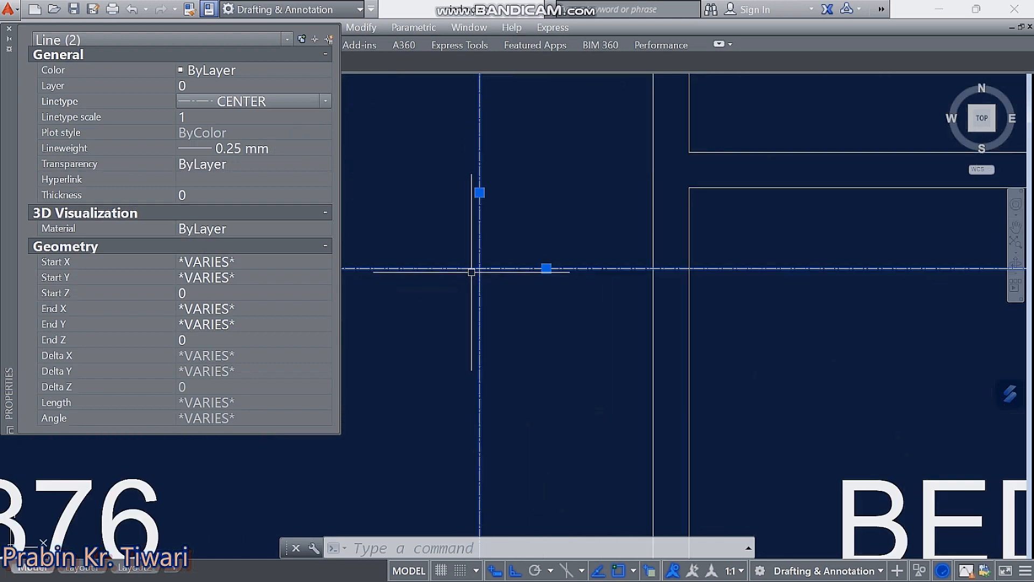
scroll(475, 252, "down", 5)
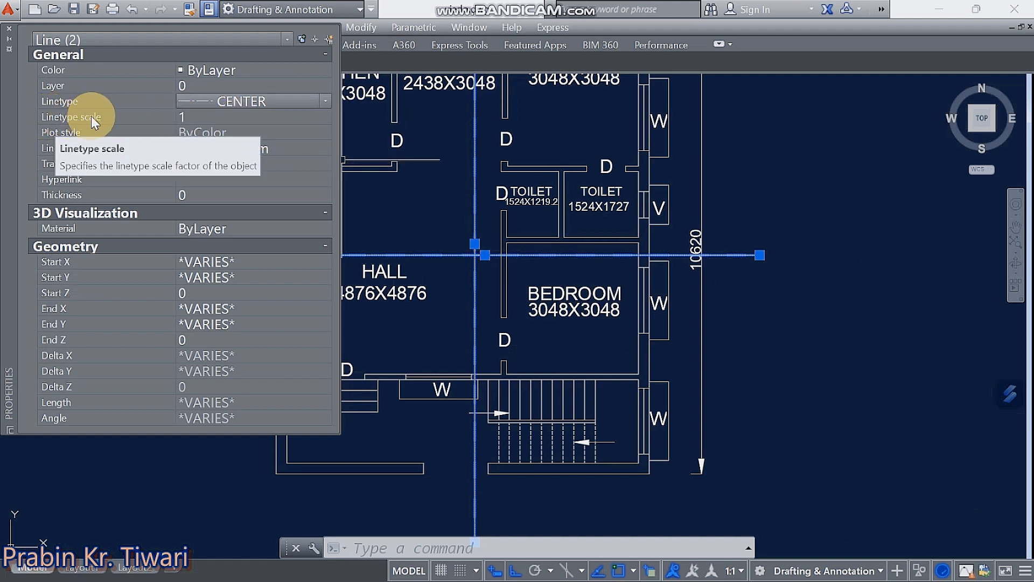
left_click(190, 118)
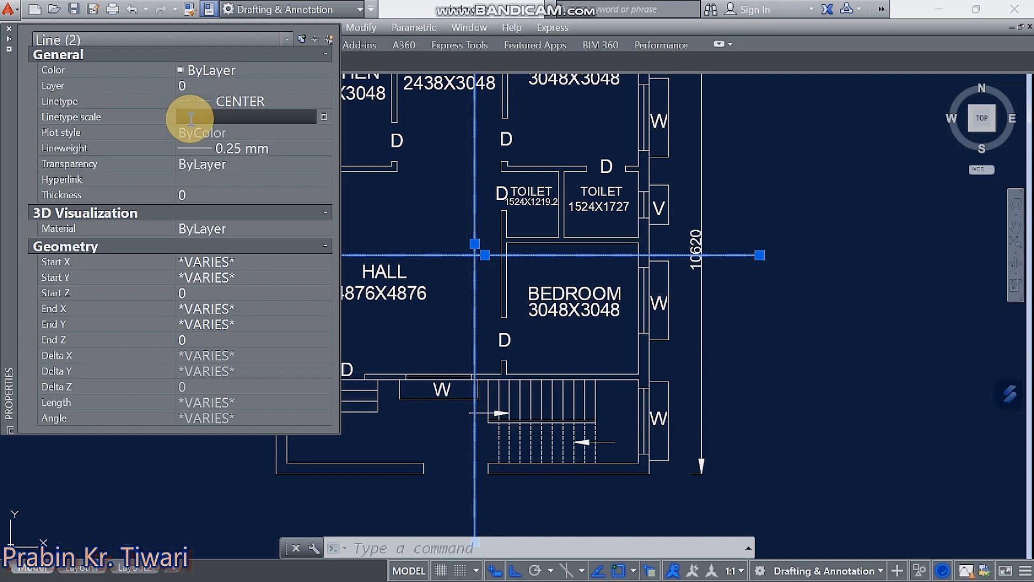
type("30")
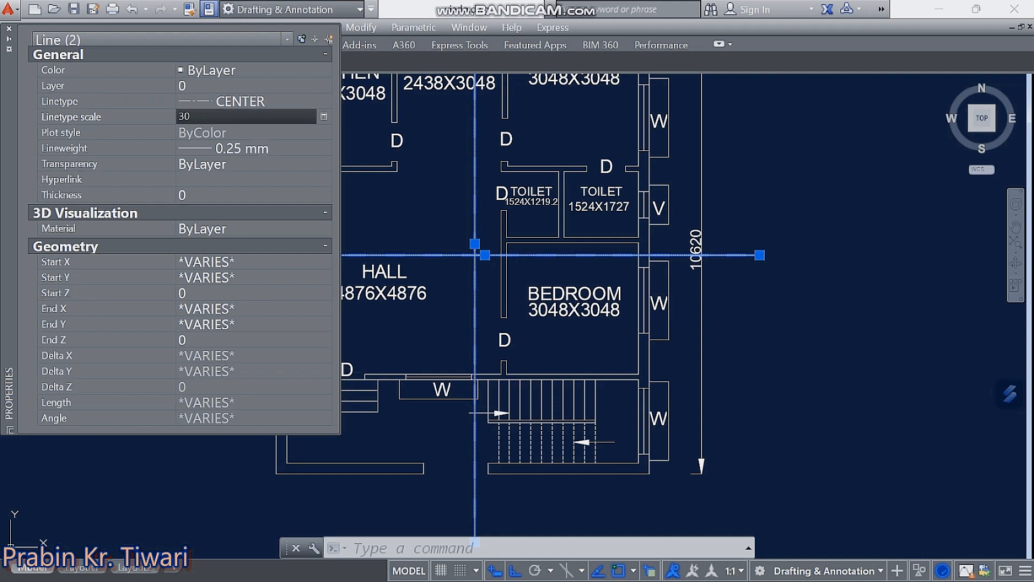
key("Return")
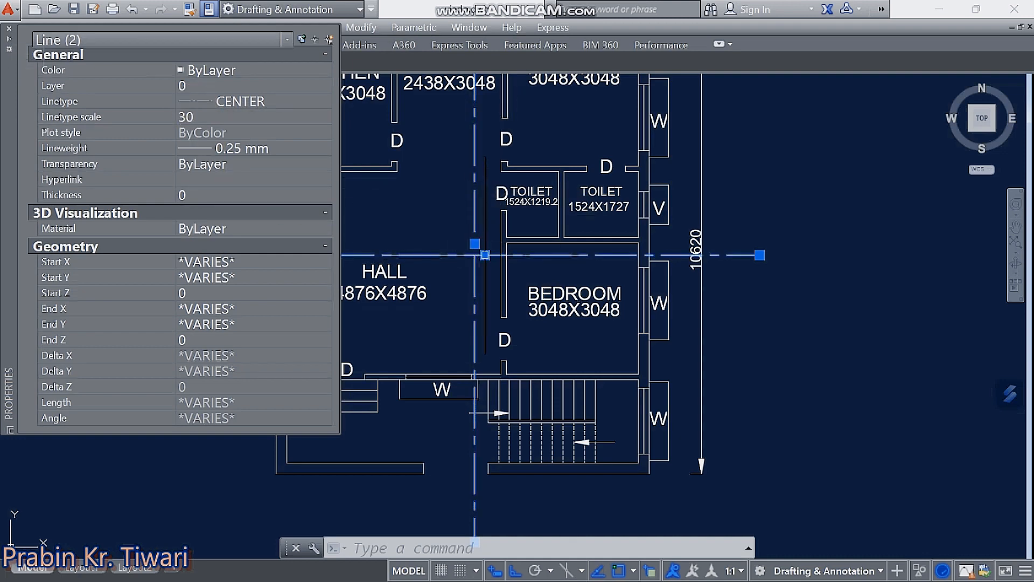
scroll(479, 258, "up", 4)
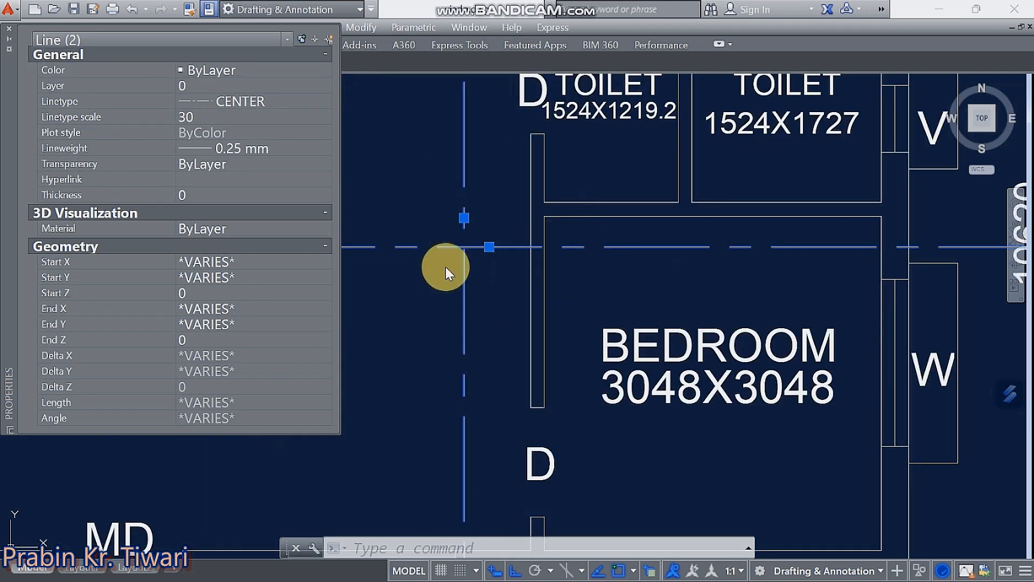
left_click(440, 151)
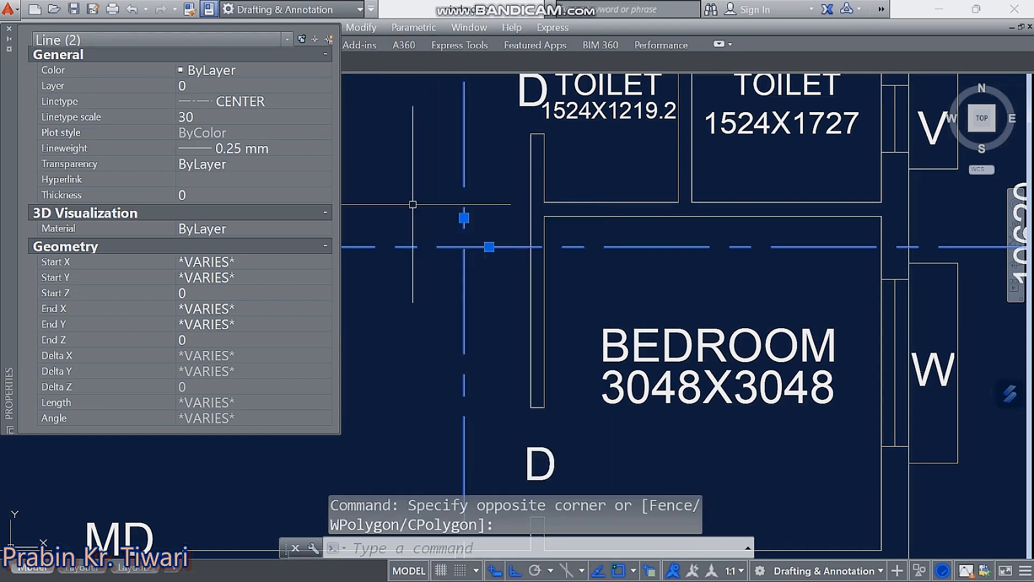
left_click(10, 28)
scroll(237, 172, "down", 3)
scroll(237, 172, "up", 2)
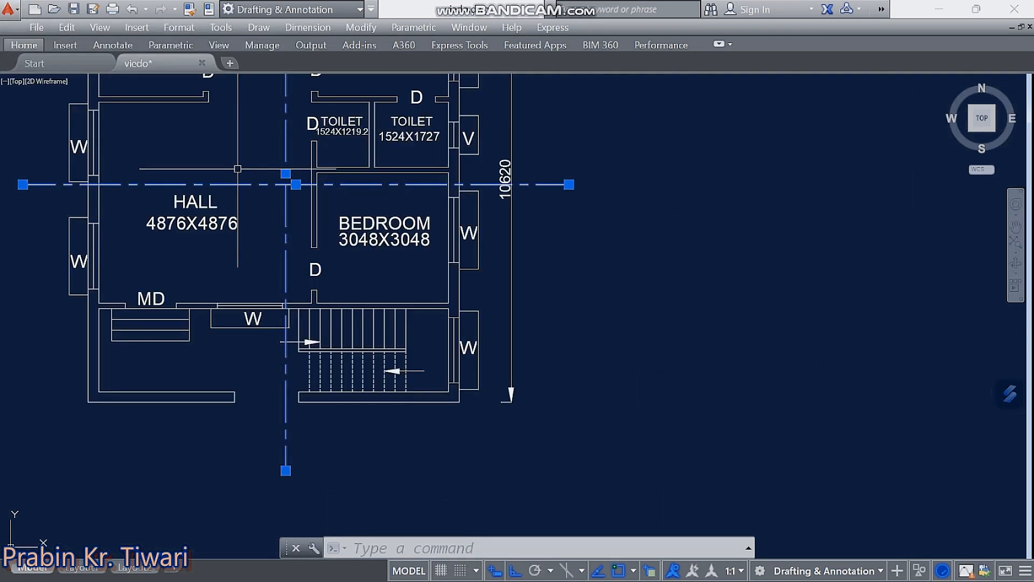
key("Escape")
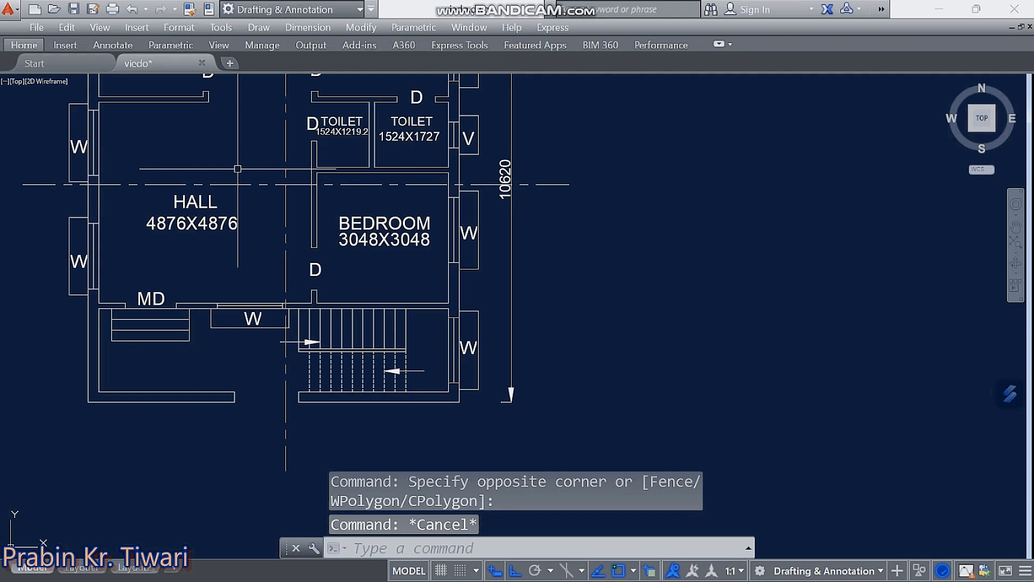
scroll(415, 421, "down", 3)
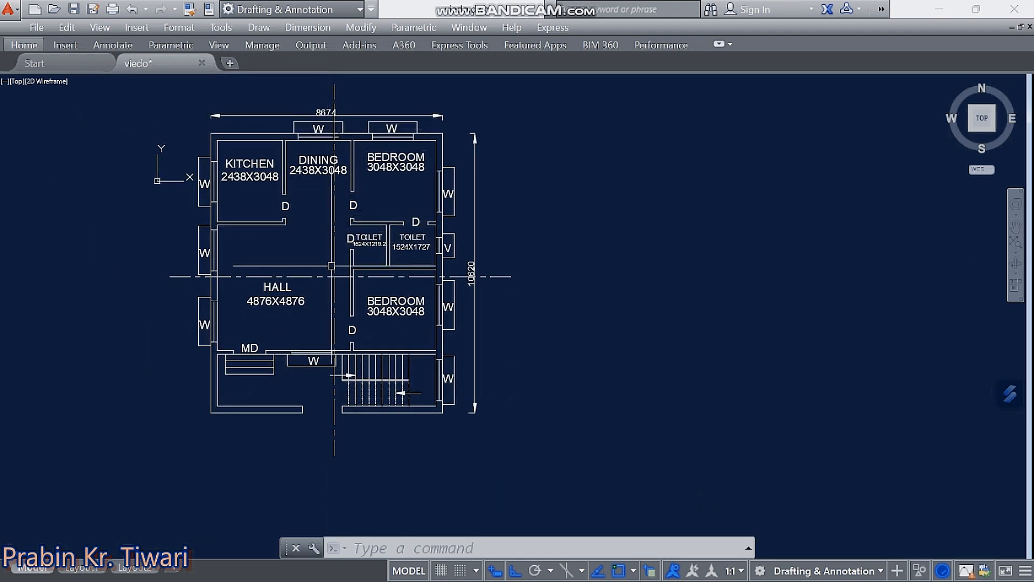
scroll(280, 269, "up", 4)
scroll(282, 270, "down", 4)
scroll(271, 284, "up", 2)
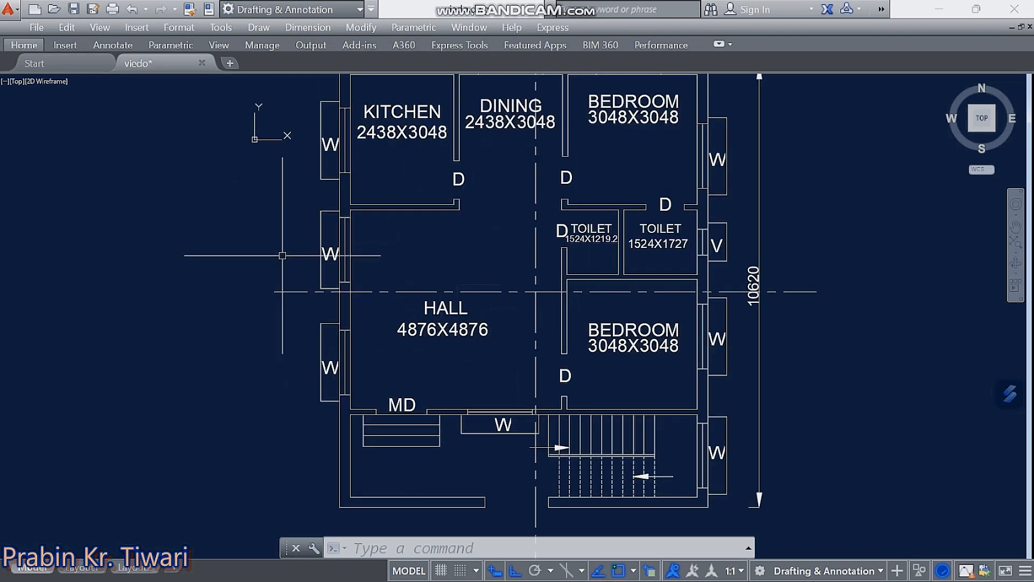
middle_click_drag(280, 283, 275, 323)
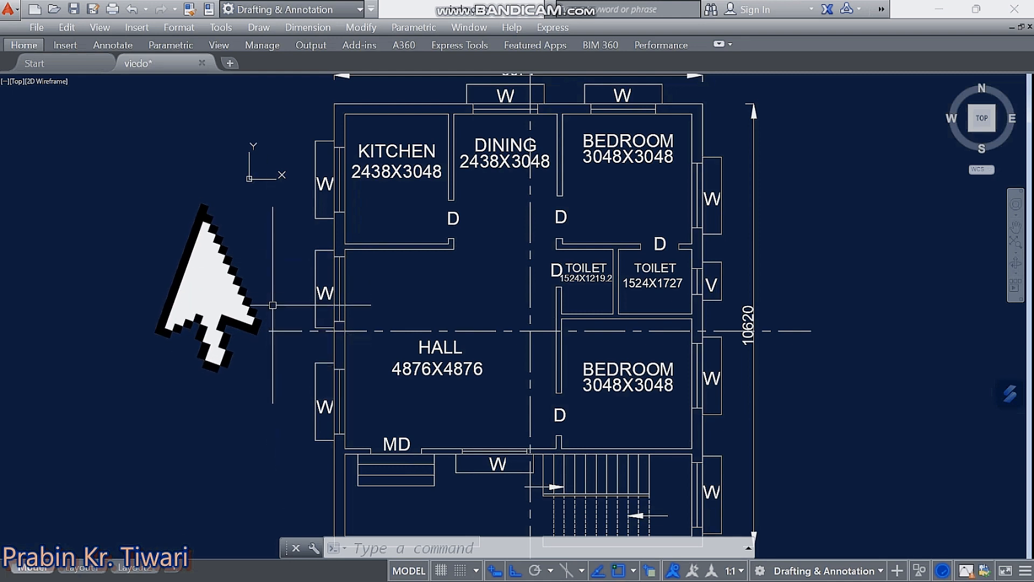
- Draw a quick leader arrow pointing up from the left end of the horizontal center line, without annotation text
scroll(241, 327, "down", 1)
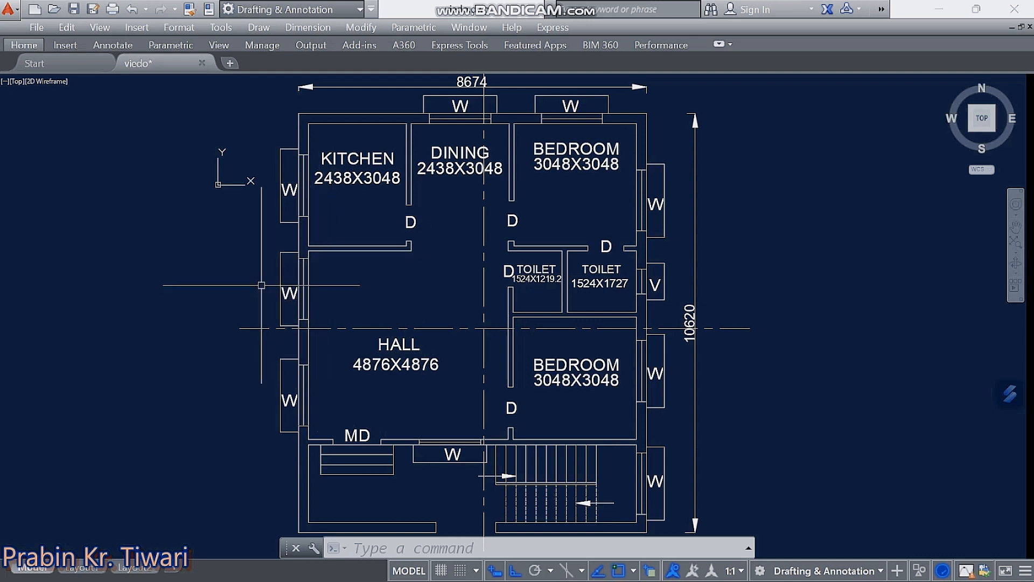
type("LE")
key("Return")
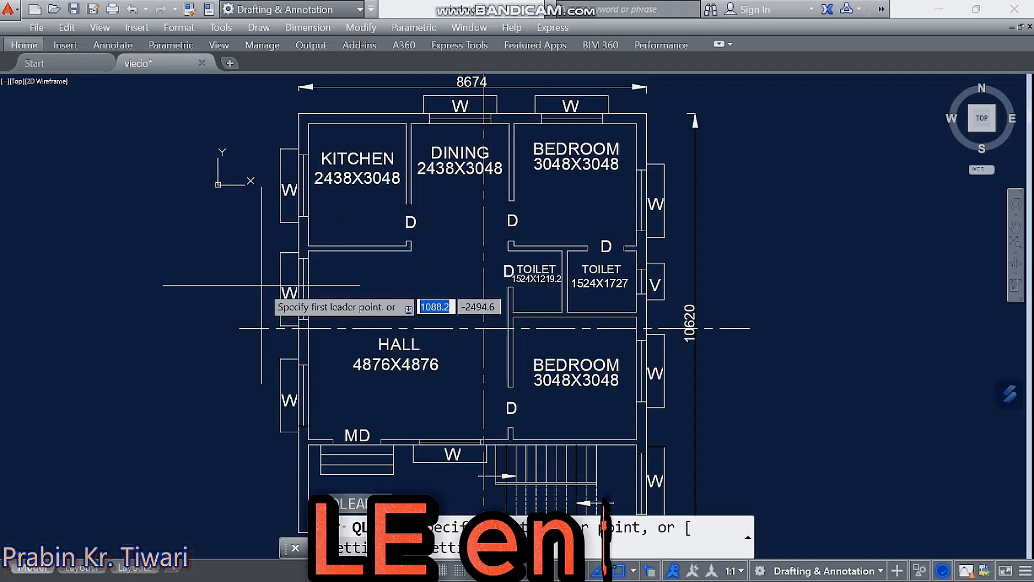
left_click(240, 289)
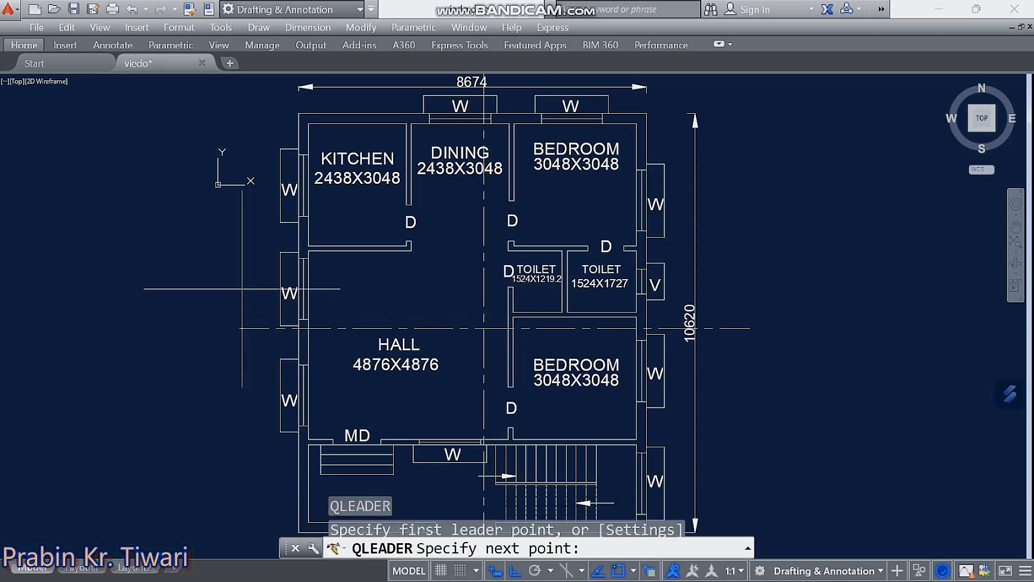
left_click(253, 327)
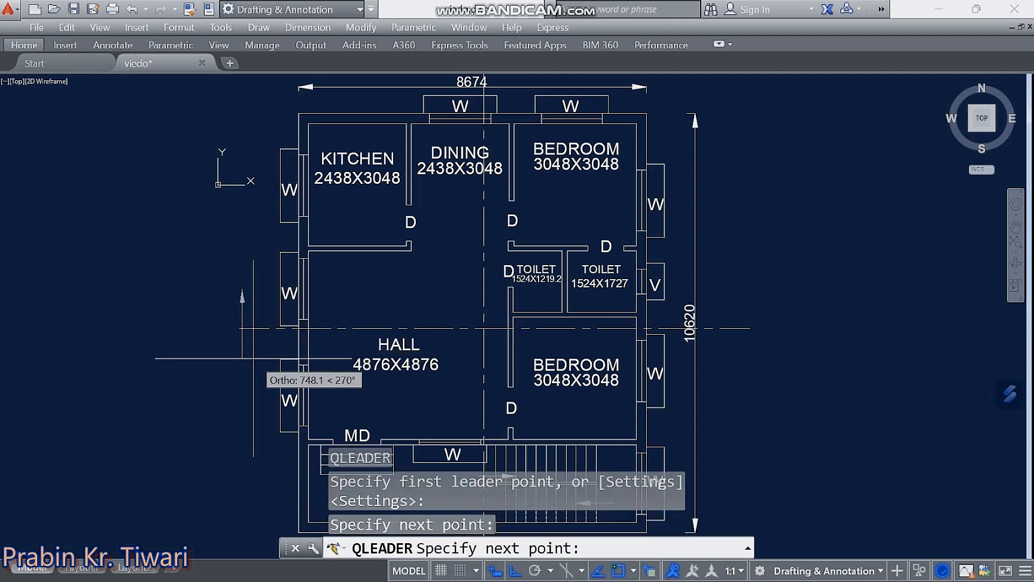
key("Escape")
- Trim the short piece of the horizontal center line that projects past the leader arrow's base
scroll(253, 345, "up", 6)
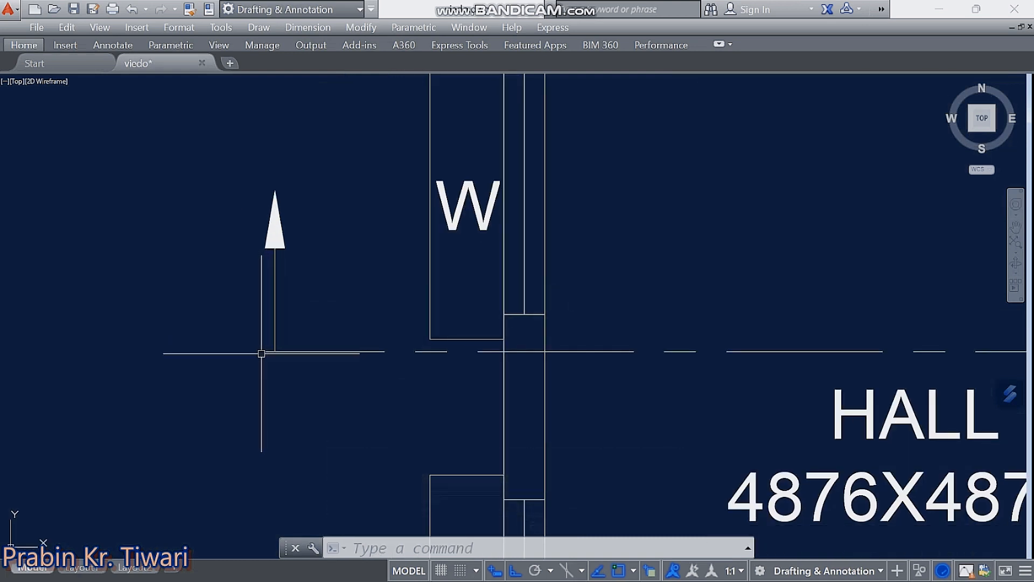
type("tr")
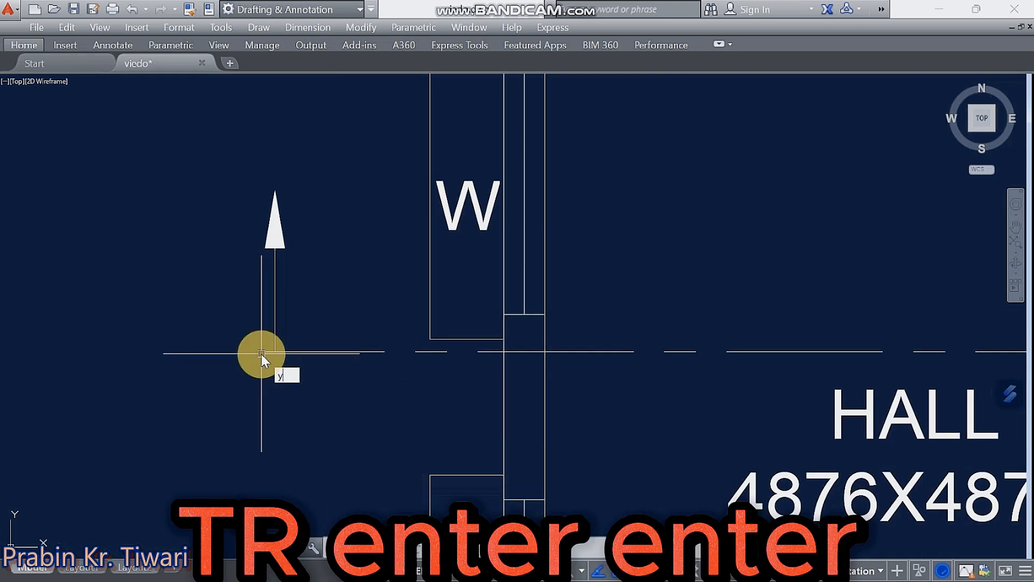
key("Return")
key("Return")
left_click(270, 351)
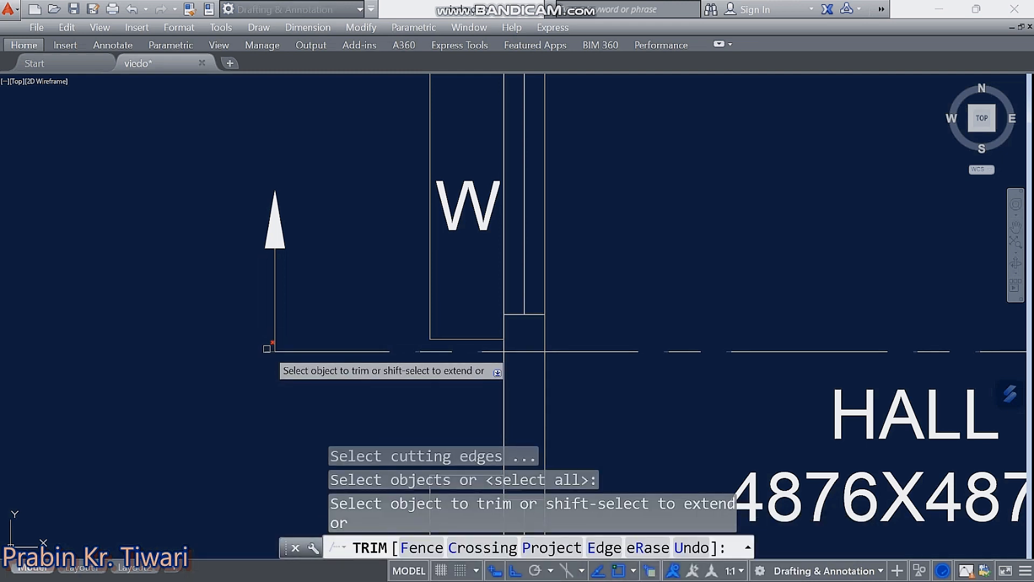
left_click(262, 343)
scroll(223, 344, "down", 4)
key("Escape")
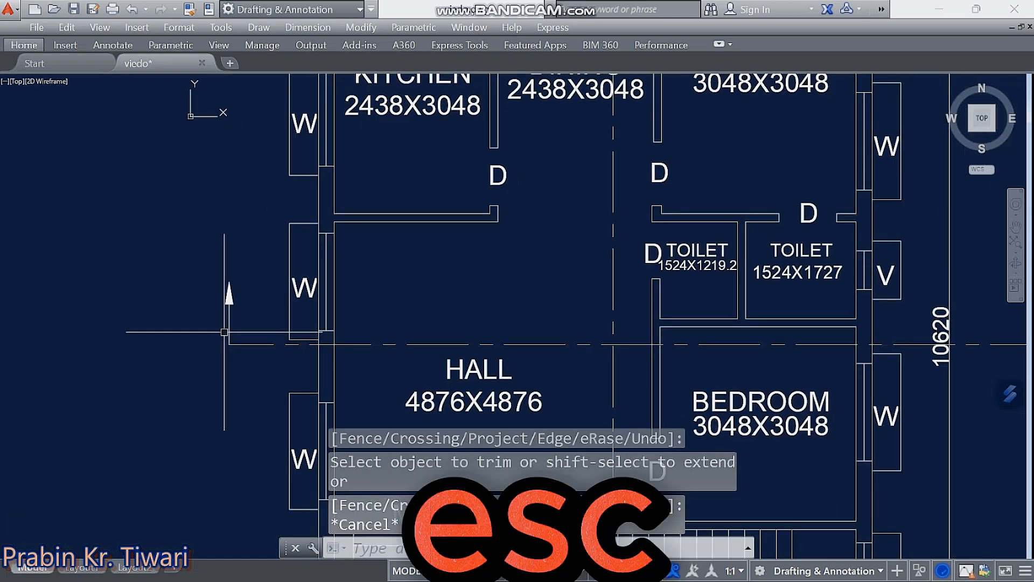
- Mirror the section arrow to the right end of the horizontal center line about its midpoint, keeping the original arrow
scroll(226, 291, "down", 4)
scroll(219, 283, "up", 4)
left_click(229, 243)
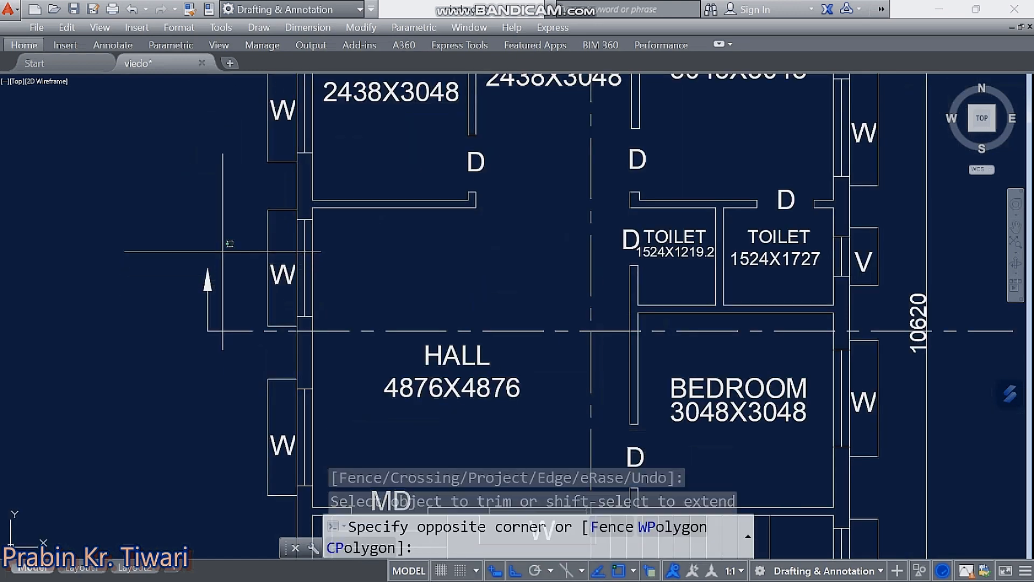
left_click(177, 317)
middle_click_drag(233, 391, 169, 340)
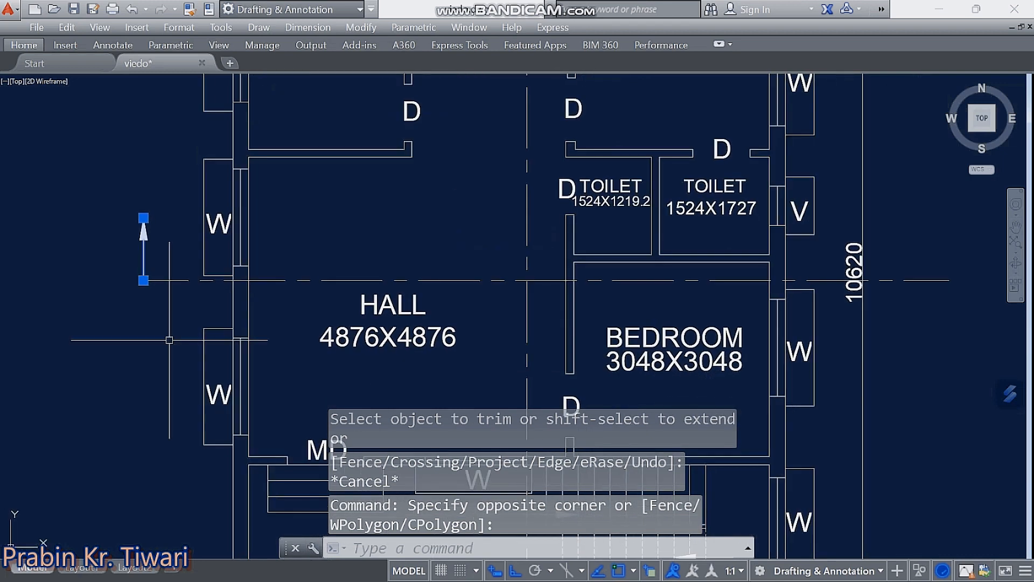
type("MI")
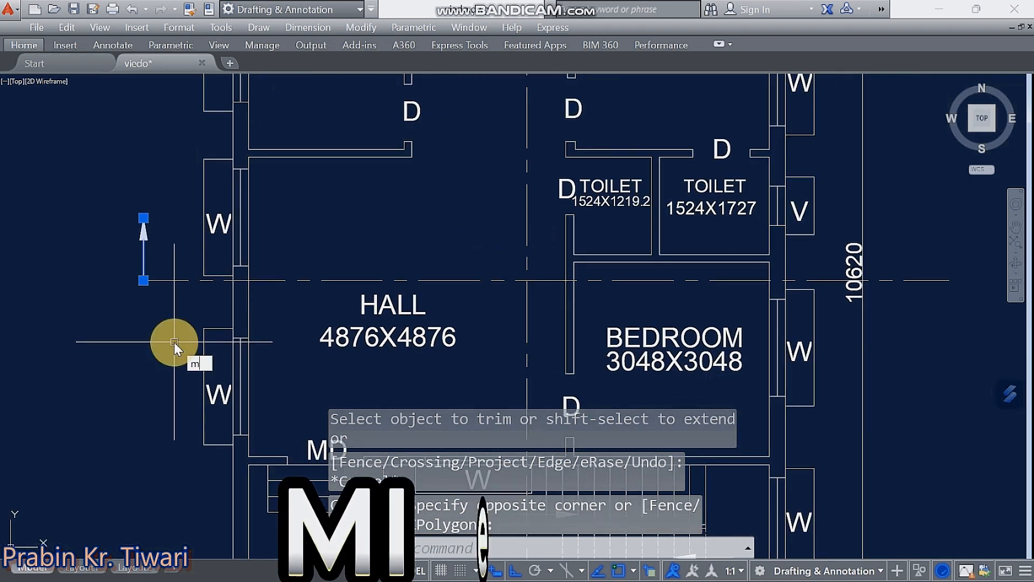
key("Return")
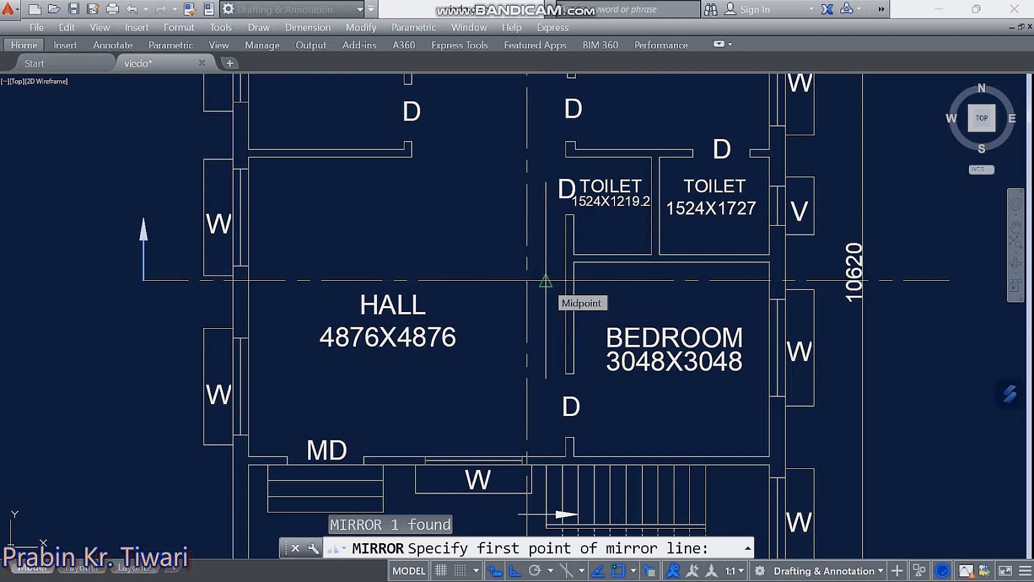
left_click(546, 280)
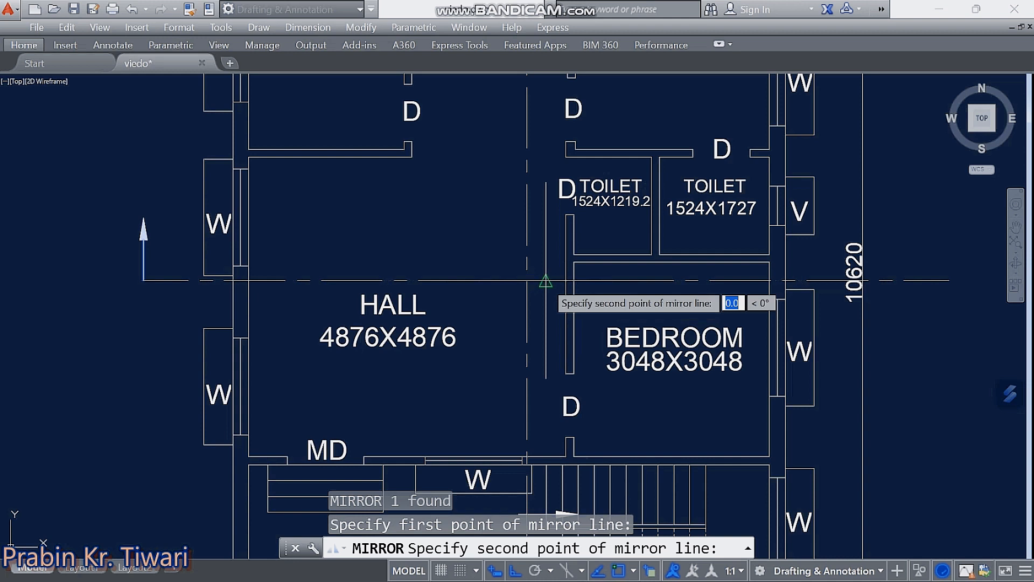
left_click(545, 181)
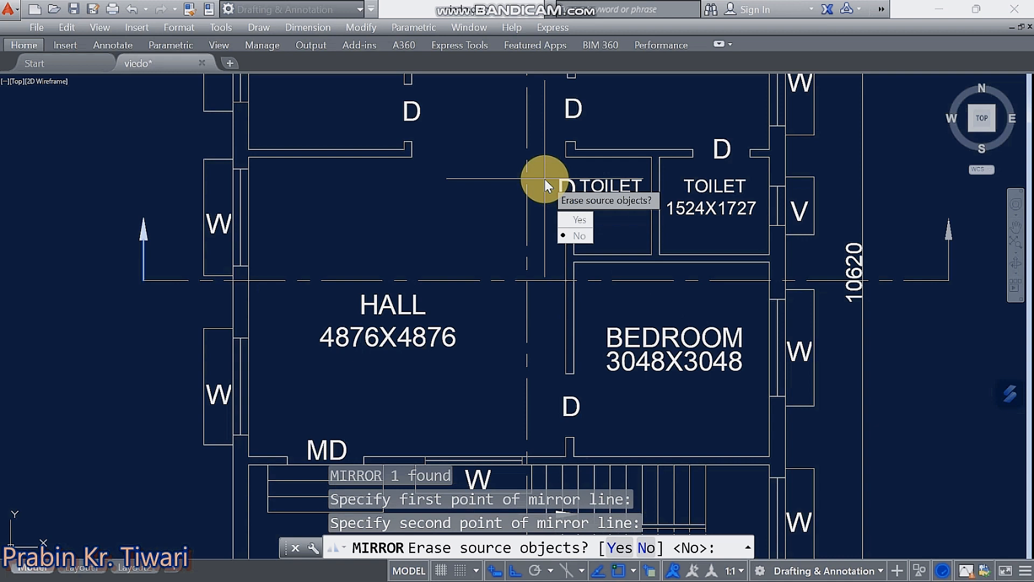
left_click(570, 235)
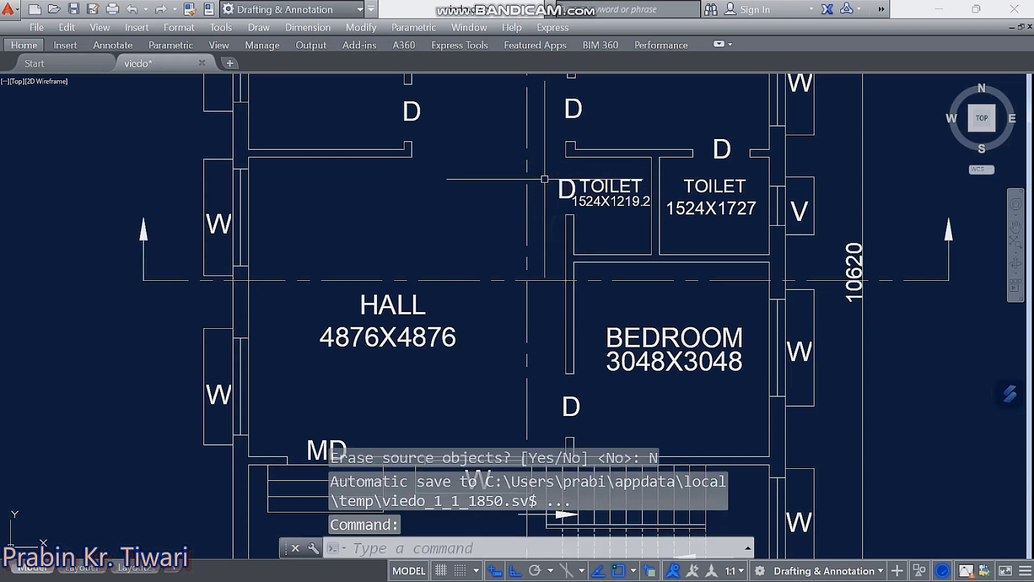
- Draw a quick leader arrow pointing right from the lower end of the vertical center line, without annotation text
middle_click_drag(592, 240, 564, 230)
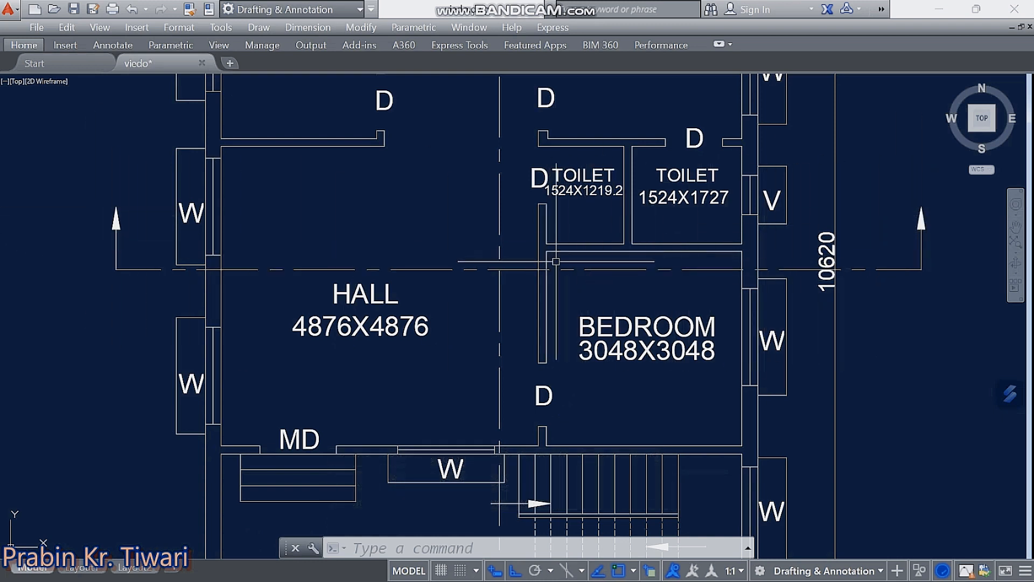
scroll(556, 261, "down", 2)
middle_click_drag(539, 151, 530, 189)
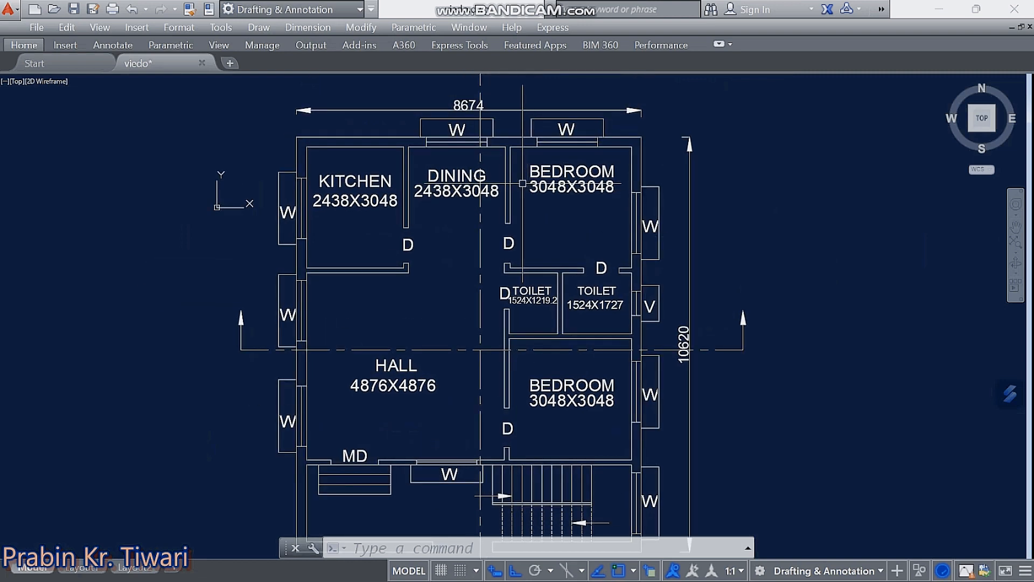
middle_click_drag(495, 124, 469, 160)
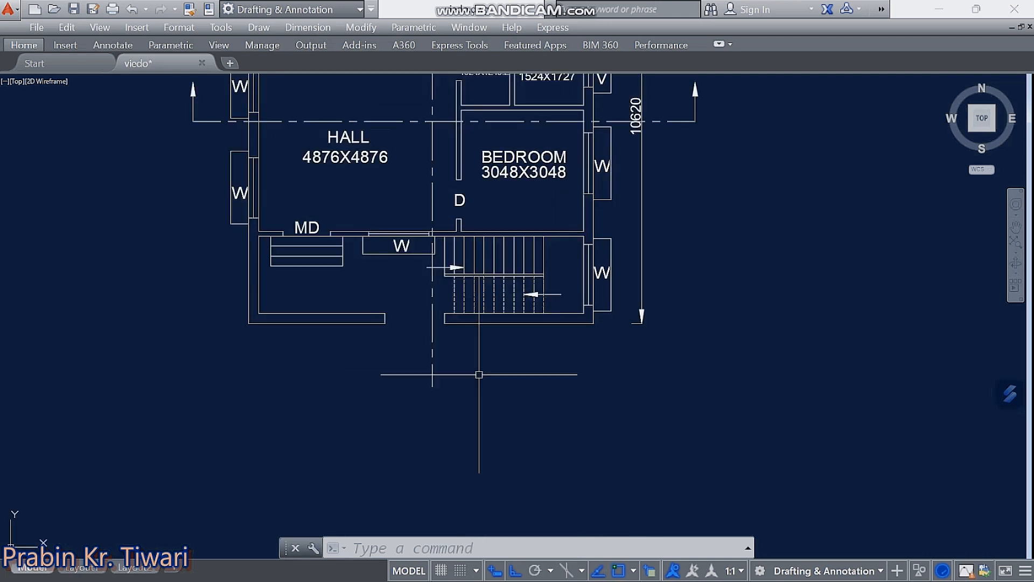
middle_click_drag(459, 346, 470, 355)
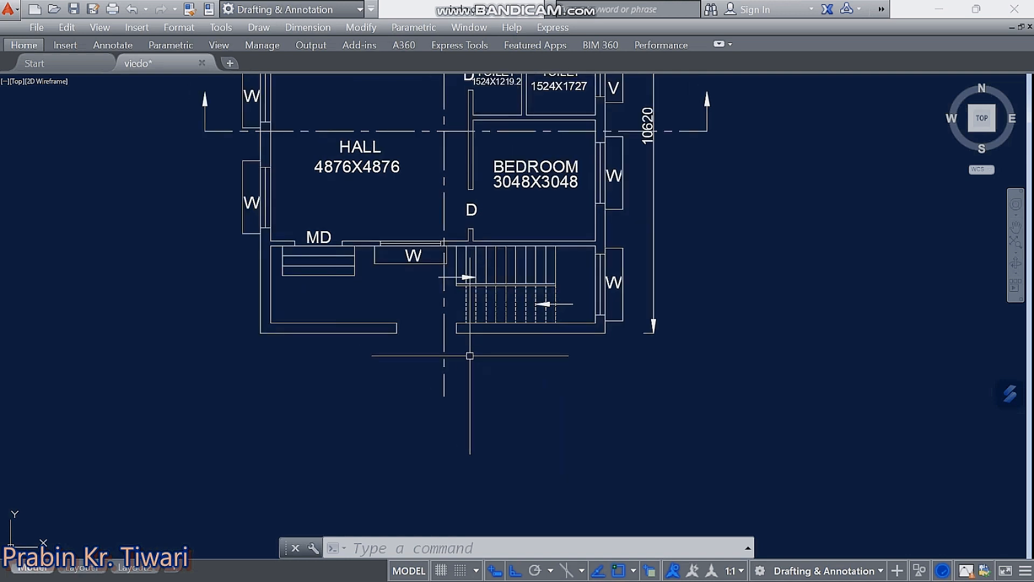
type("LE")
key("Return")
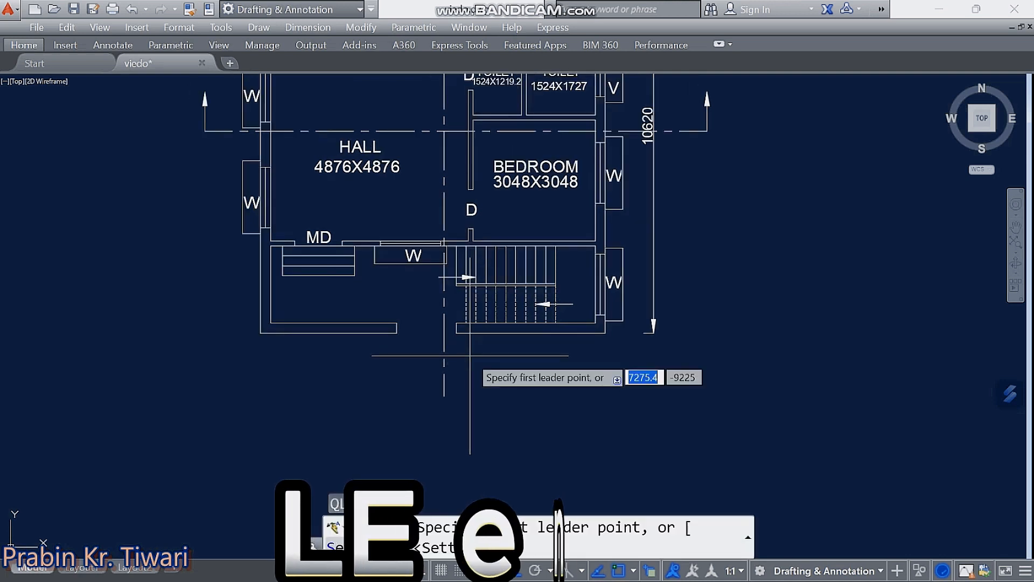
left_click(494, 386)
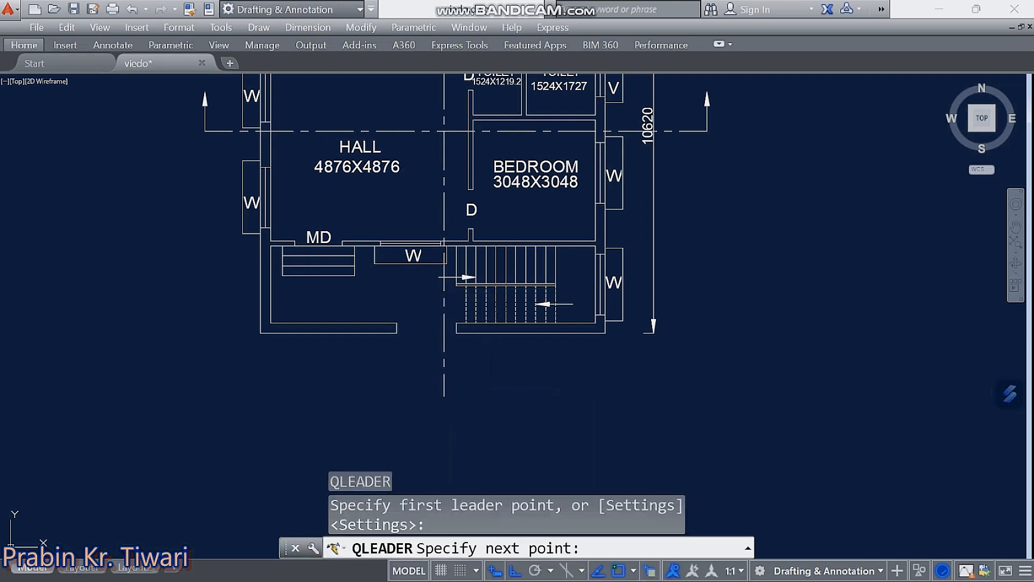
left_click(444, 386)
key("Escape")
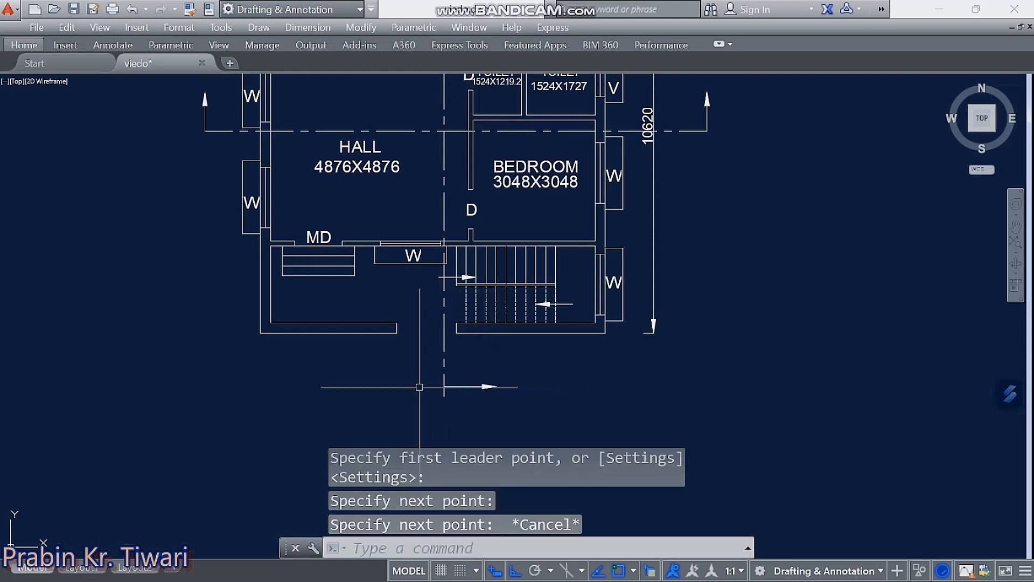
- Trim the short piece of the vertical center line that projects below the leader arrow
scroll(436, 395, "up", 4)
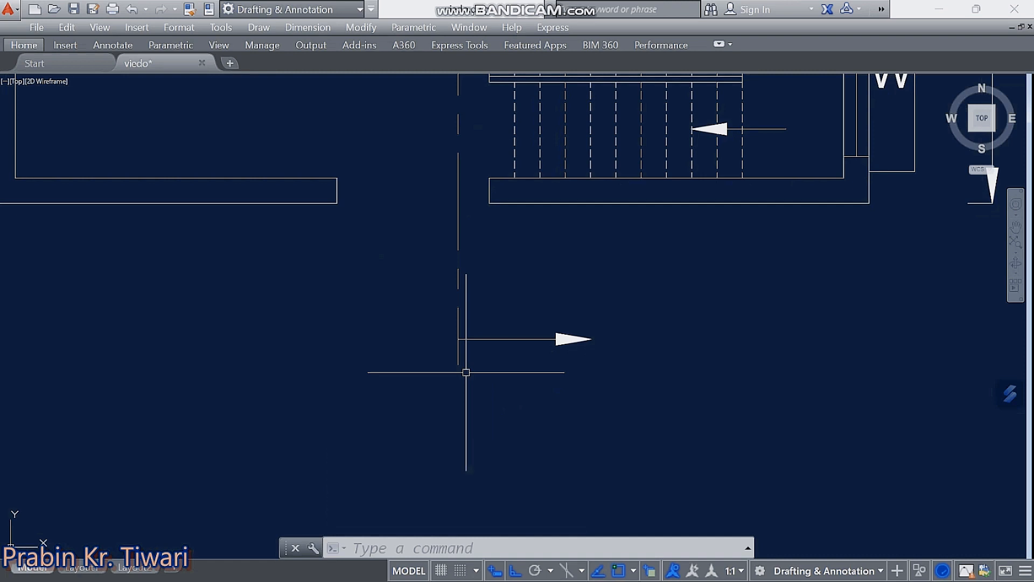
type("TR")
key("Return")
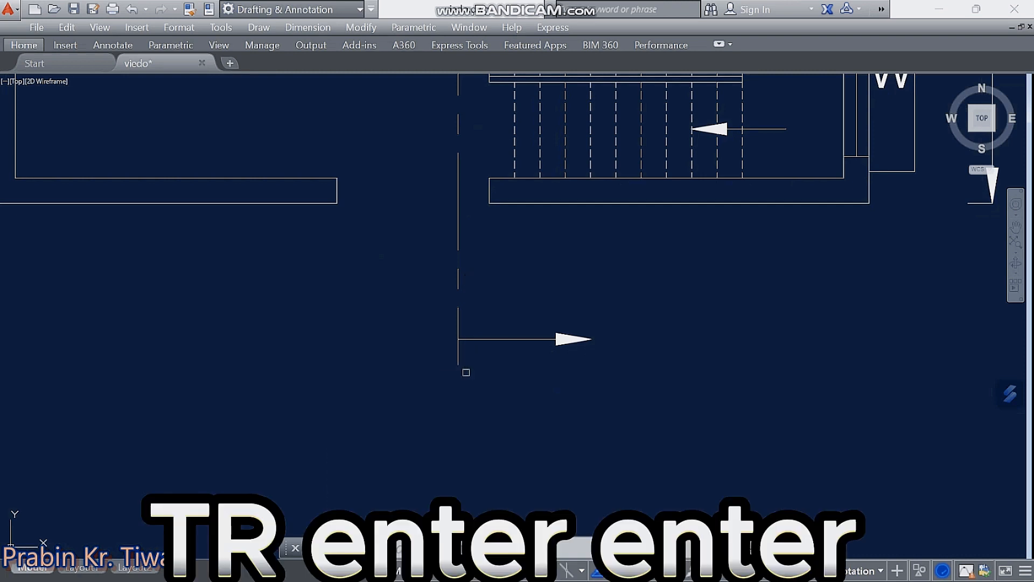
key("Return")
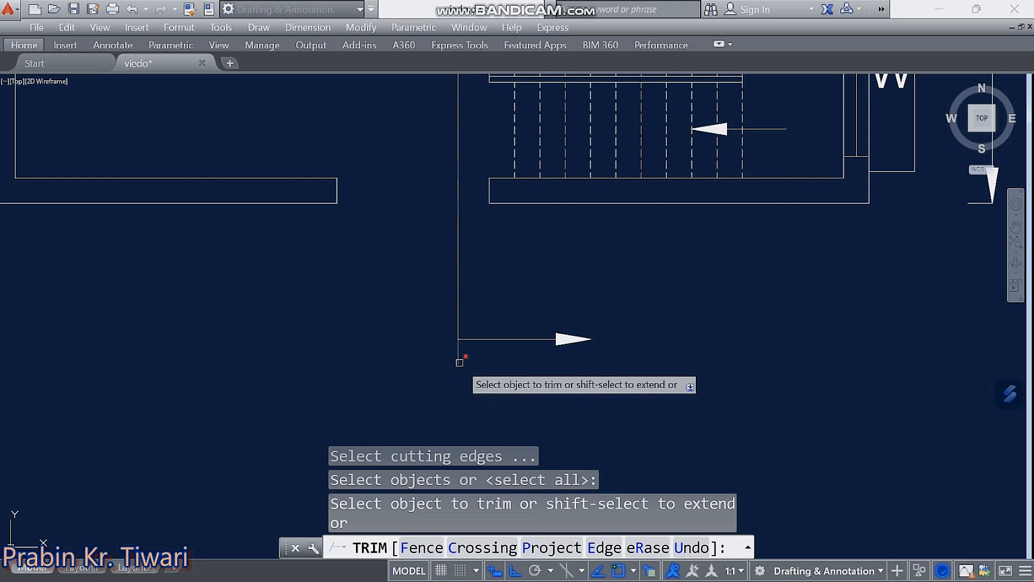
key("Escape")
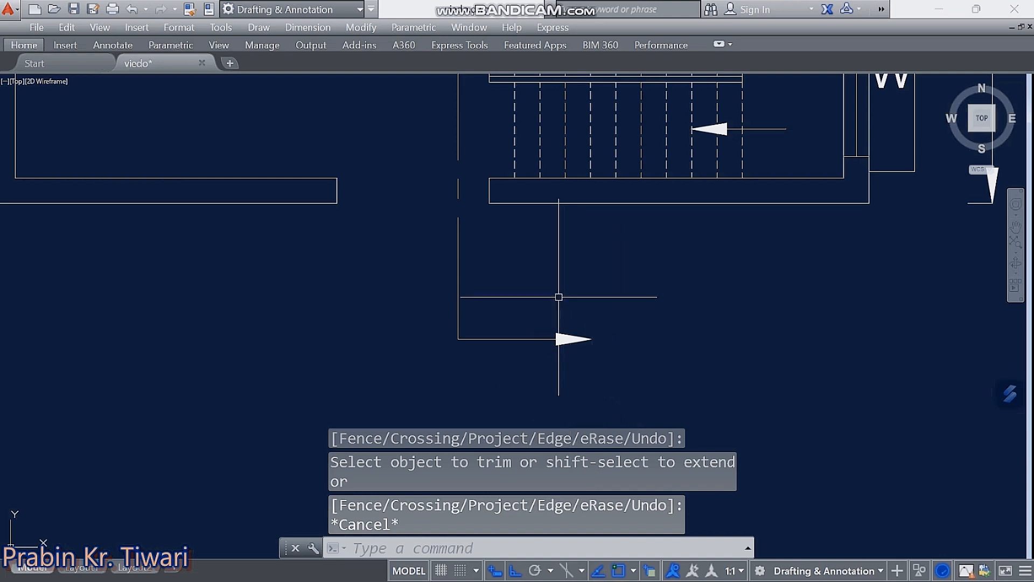
- Mirror the lower section arrow to the upper end of the vertical center line about its midpoint, keeping the original arrow
scroll(557, 284, "down", 4)
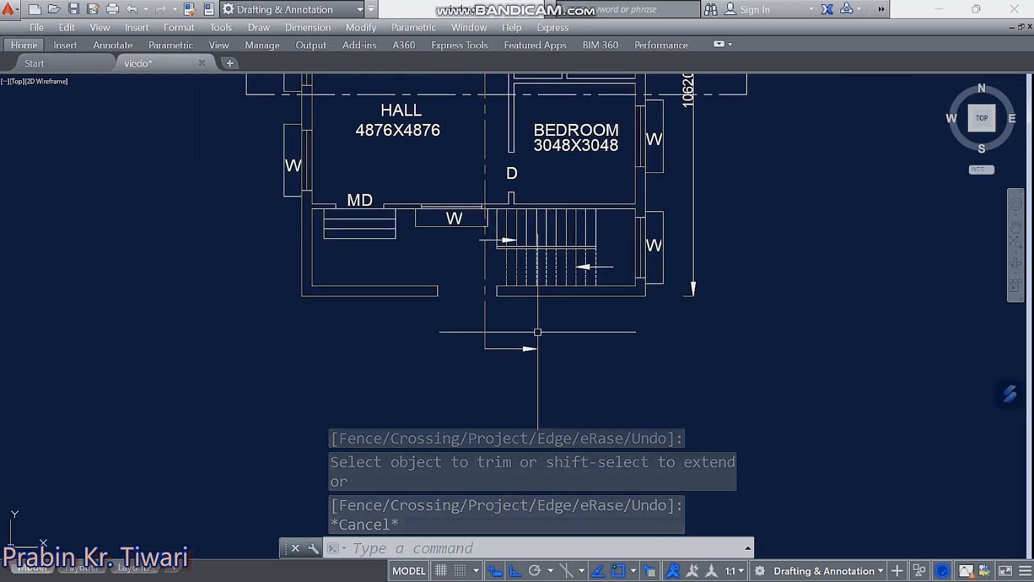
middle_click_drag(536, 335, 519, 300)
left_click(535, 298)
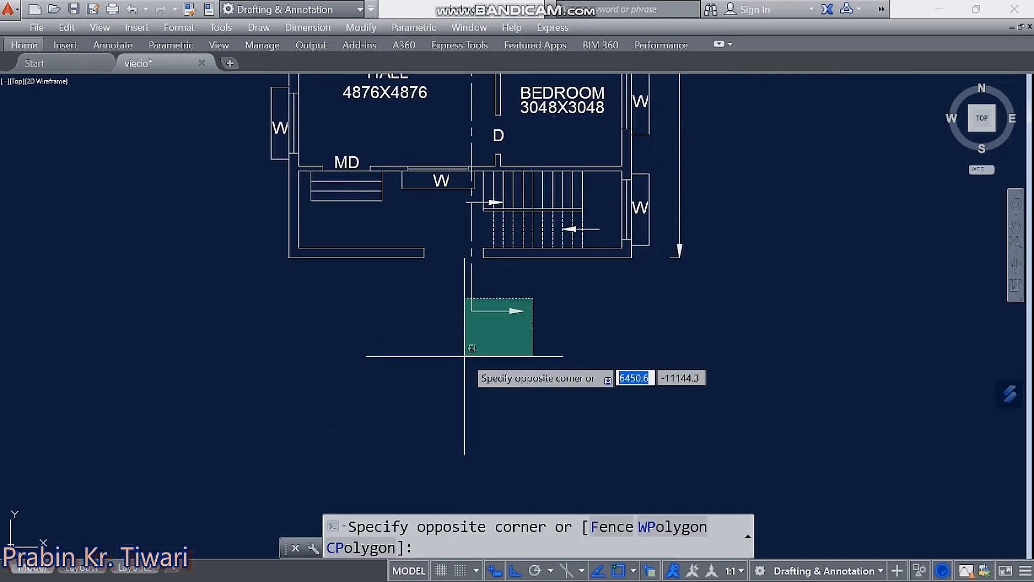
left_click(492, 353)
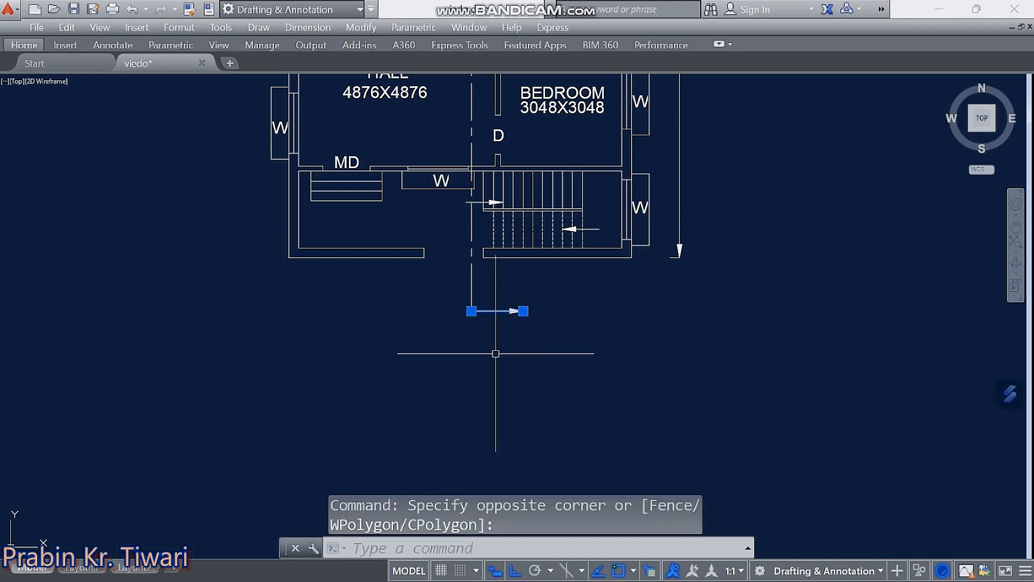
type("MI")
key("Return")
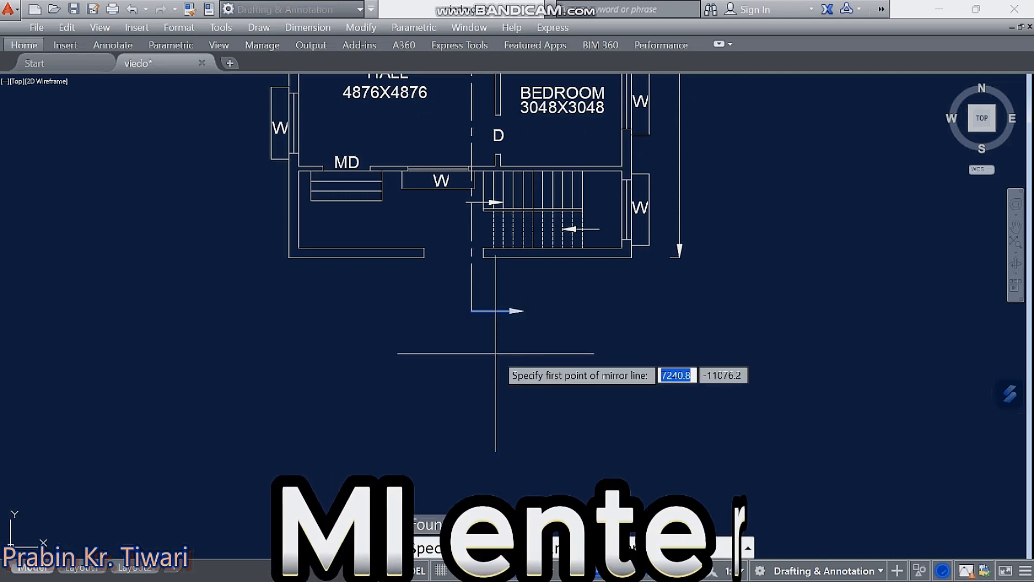
middle_click_drag(473, 119, 472, 356)
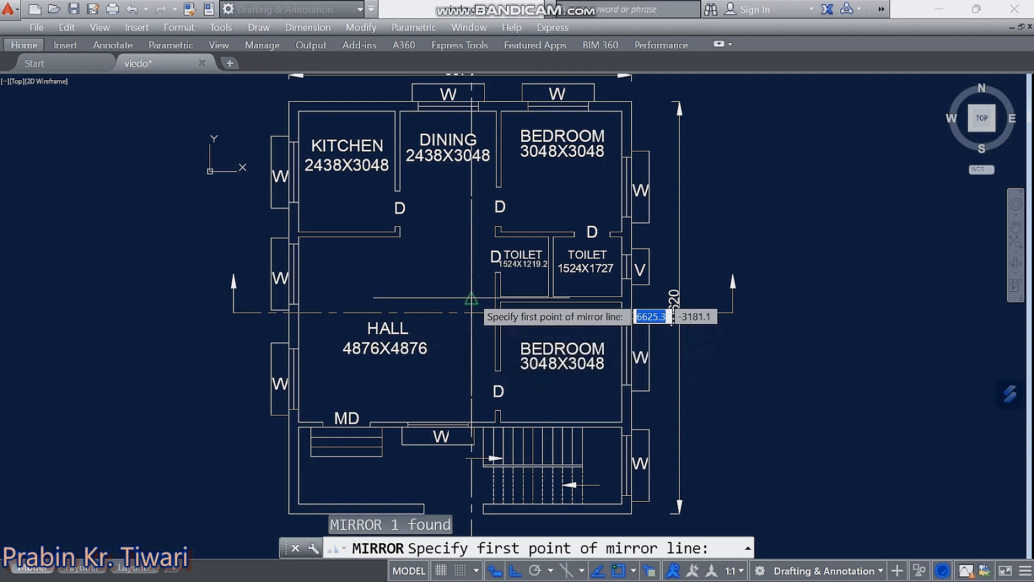
scroll(471, 298, "up", 2)
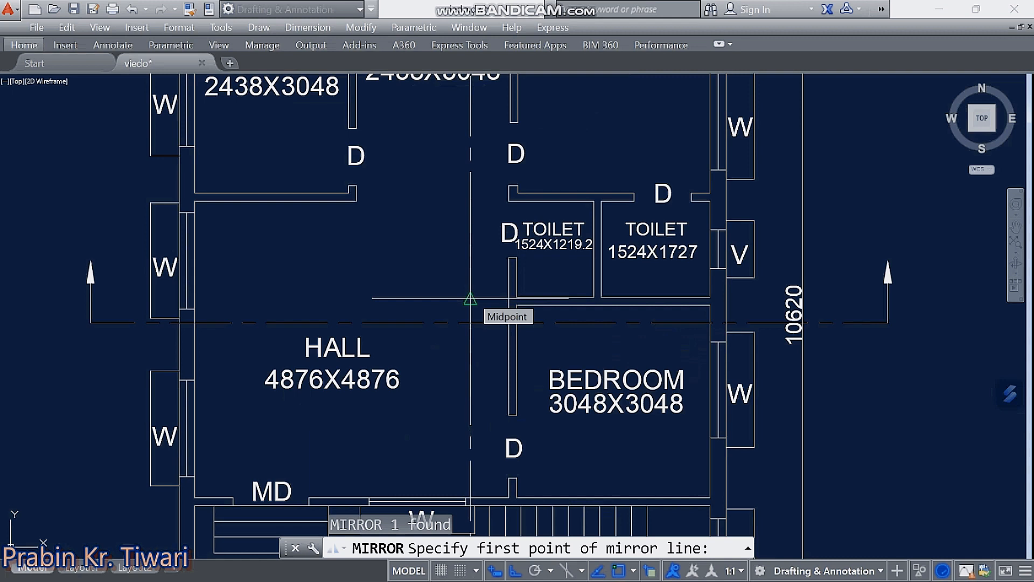
left_click(471, 298)
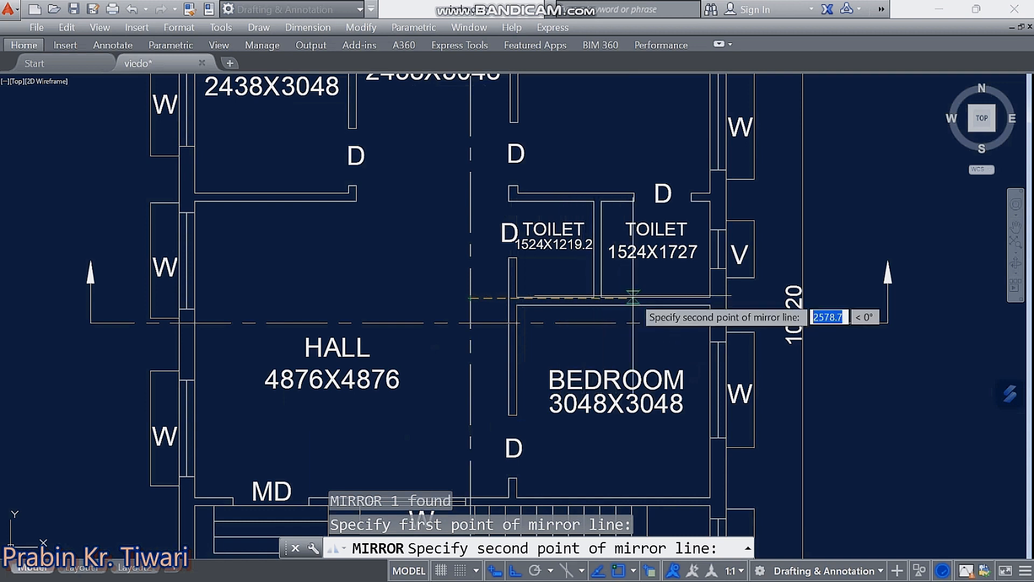
left_click(633, 296)
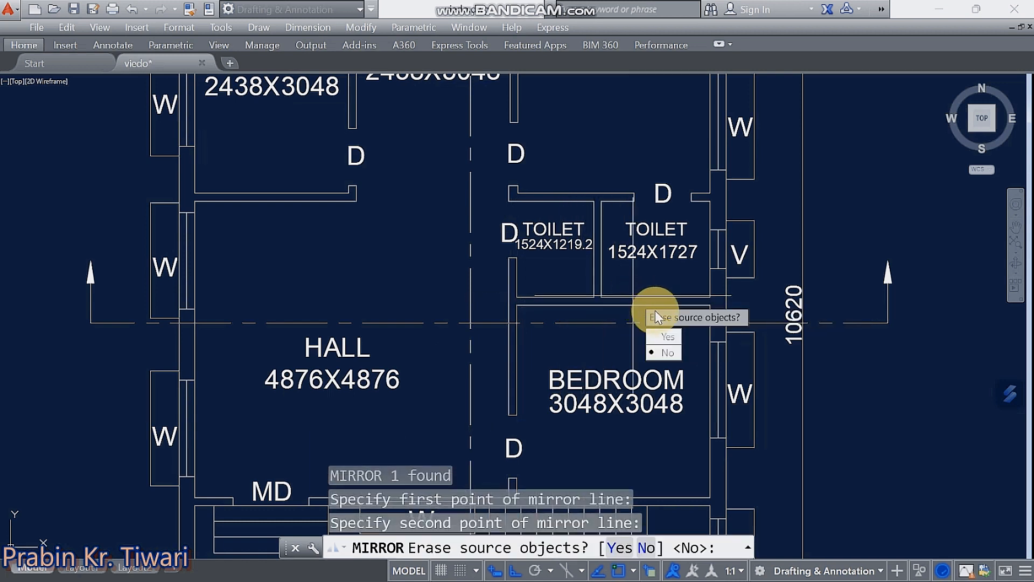
left_click(666, 353)
scroll(593, 279, "down", 8)
scroll(580, 178, "up", 8)
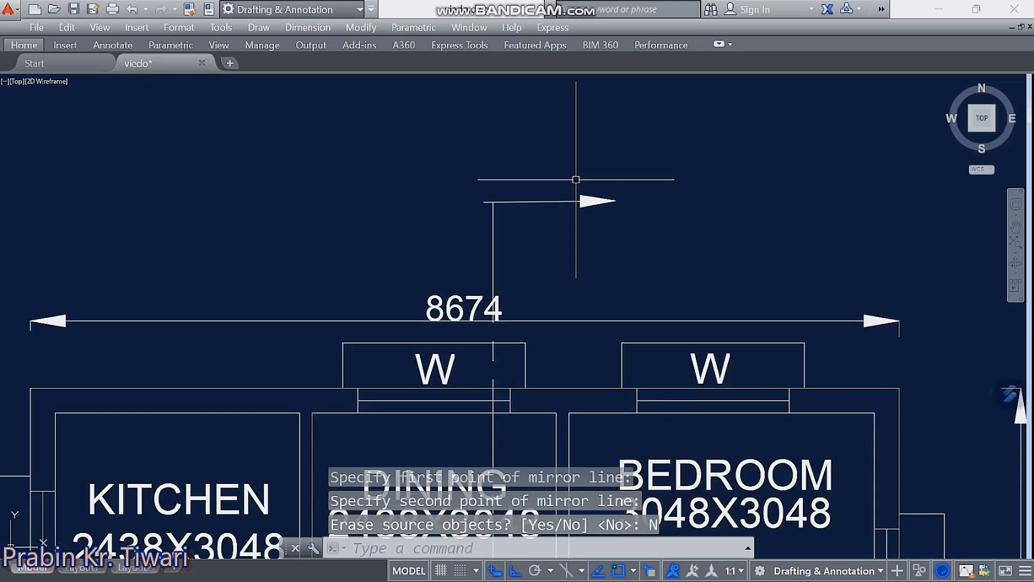
- Examine the completed floor plan and both section lines with their direction arrows
scroll(546, 202, "up", 2)
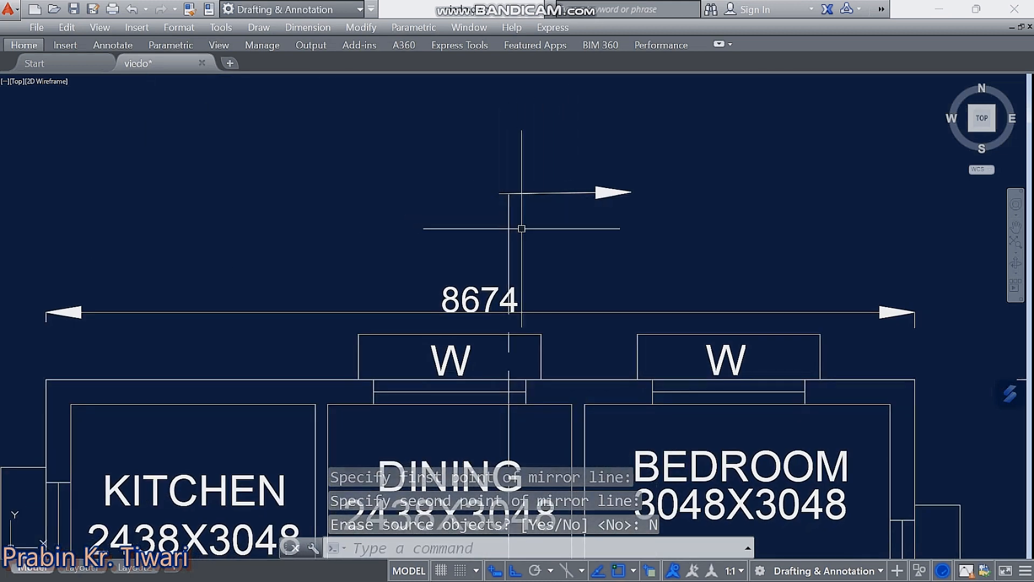
scroll(530, 270, "down", 8)
scroll(521, 318, "up", 4)
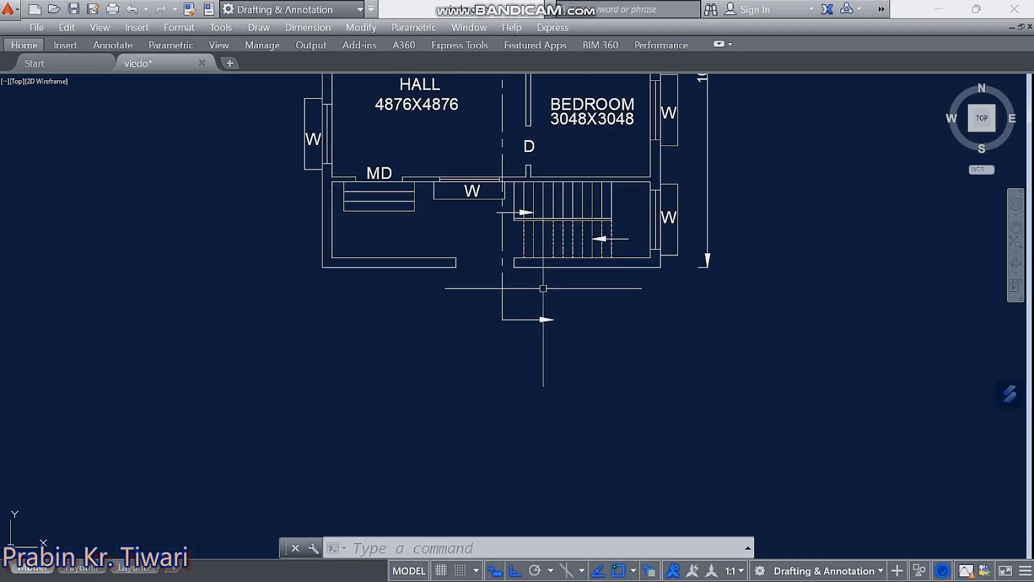
middle_click_drag(524, 195, 509, 536)
scroll(445, 358, "down", 2)
middle_click_drag(445, 357, 395, 265)
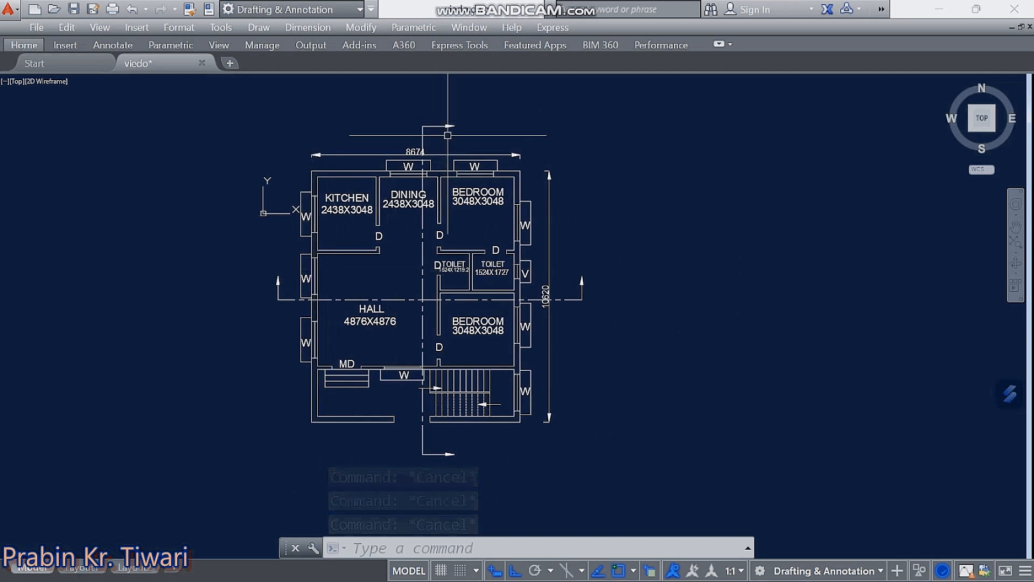
middle_click_drag(444, 414, 451, 426)
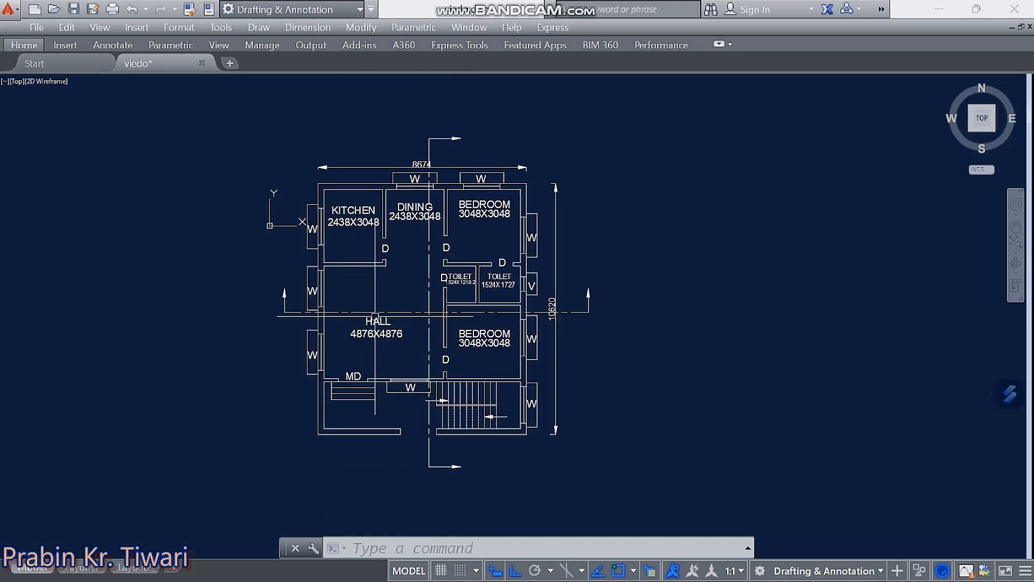
middle_click_drag(291, 312, 289, 314)
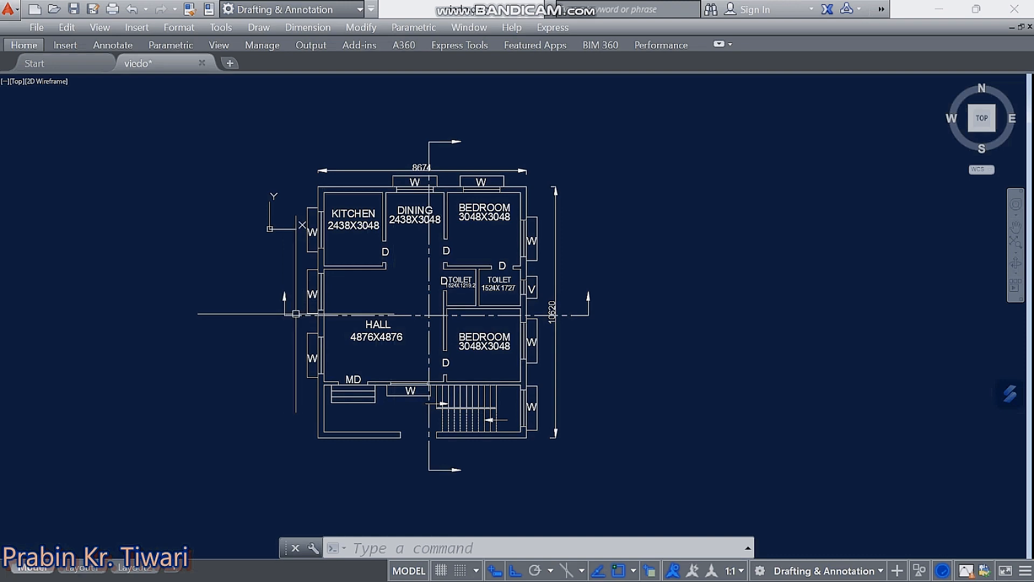
scroll(295, 314, "up", 2)
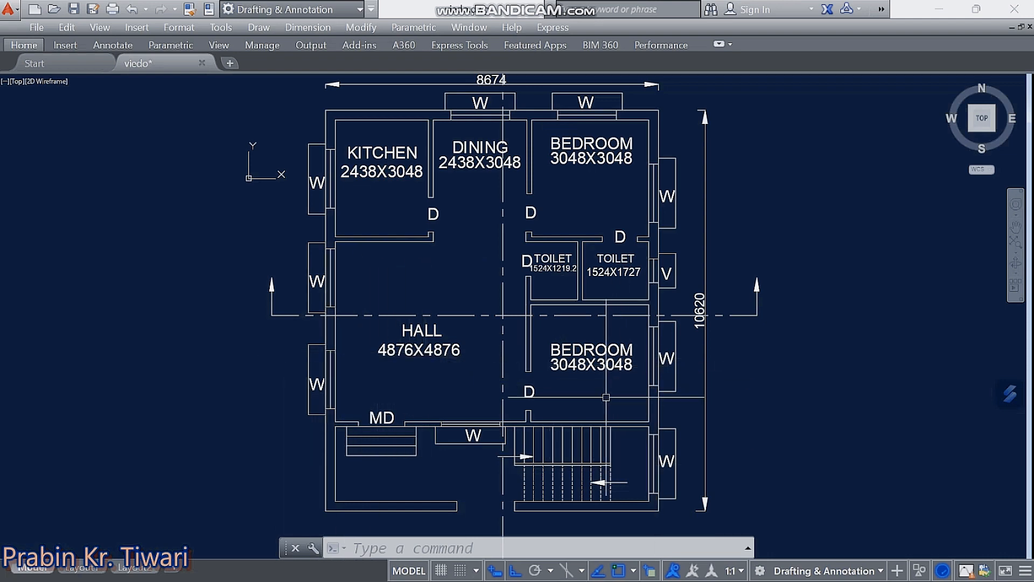
- Copy the whole floor plan with its section lines and dimensions horizontally to the right by about 19030 mm
scroll(606, 397, "down", 4)
left_click(641, 167)
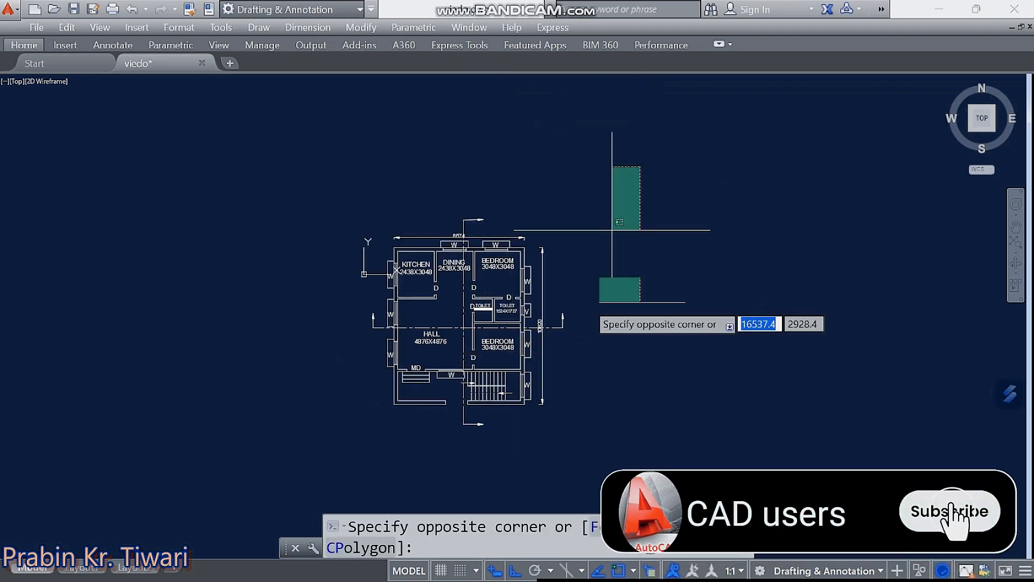
left_click(369, 462)
right_click(352, 450)
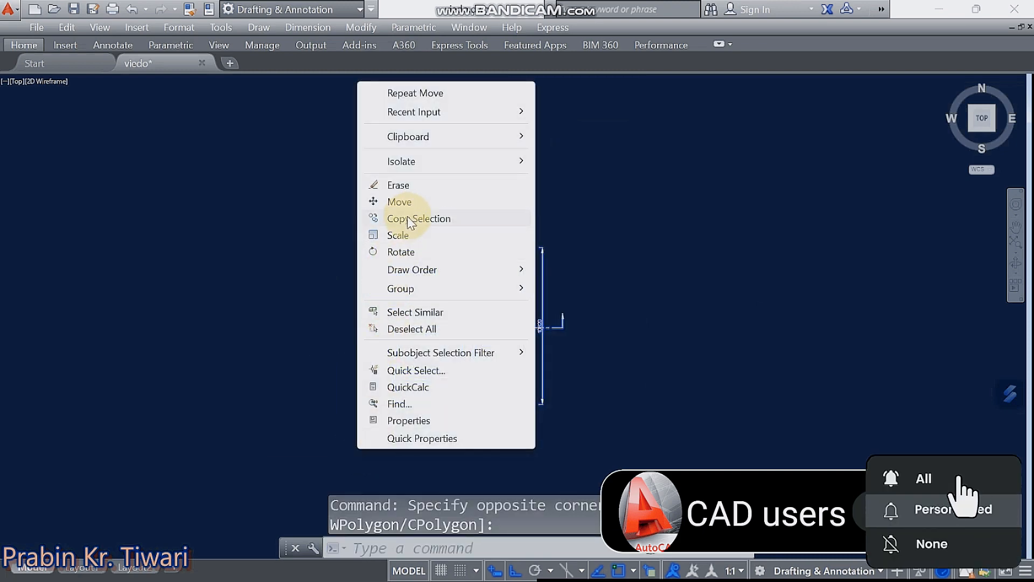
left_click(410, 219)
left_click(341, 364)
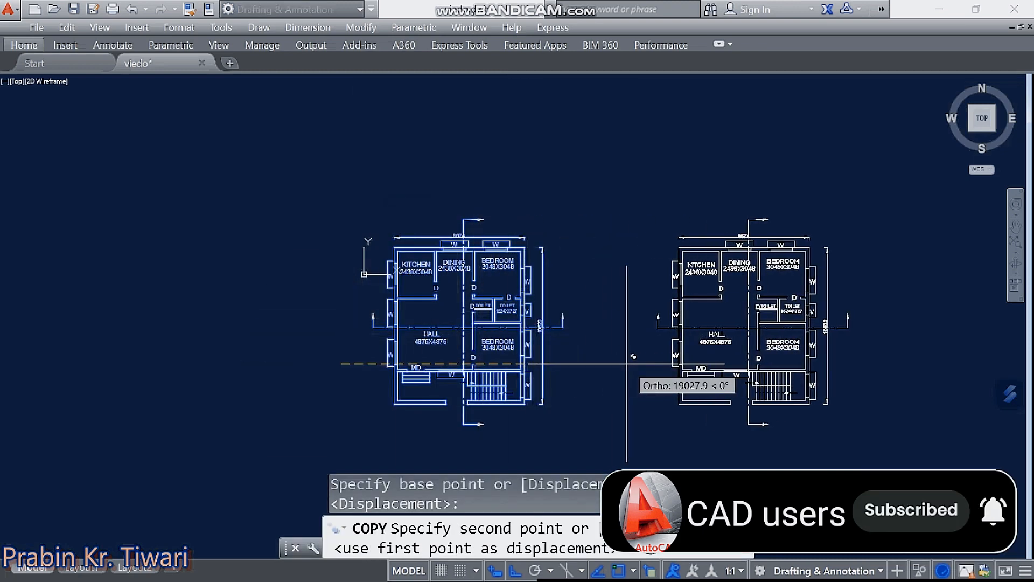
middle_click_drag(633, 356, 428, 333)
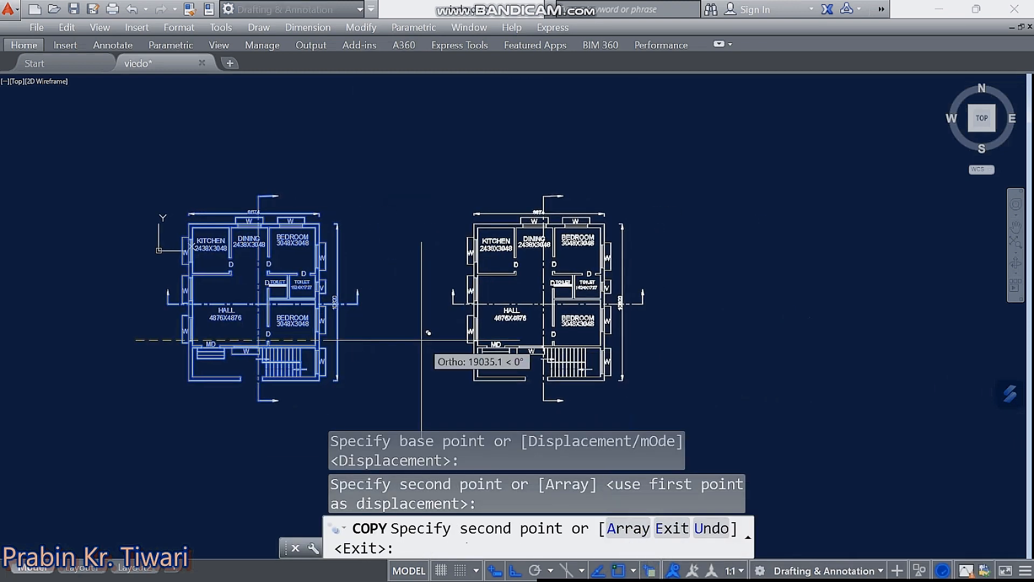
key("Escape")
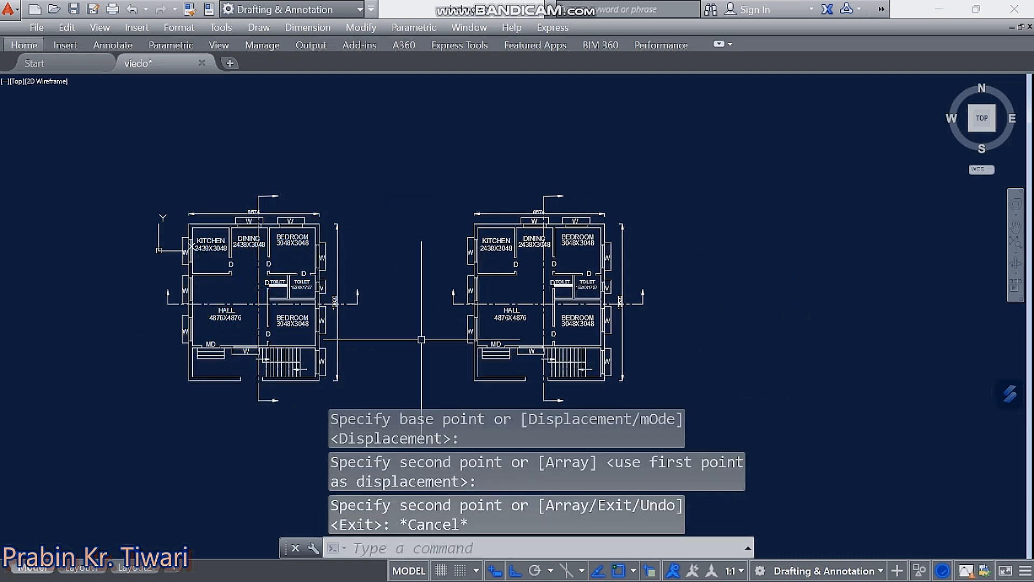
- Delete the vertical section line and its upper and lower arrows from the copied floor plan
scroll(550, 295, "up", 1)
middle_click_drag(550, 296, 523, 245)
scroll(523, 245, "down", 1)
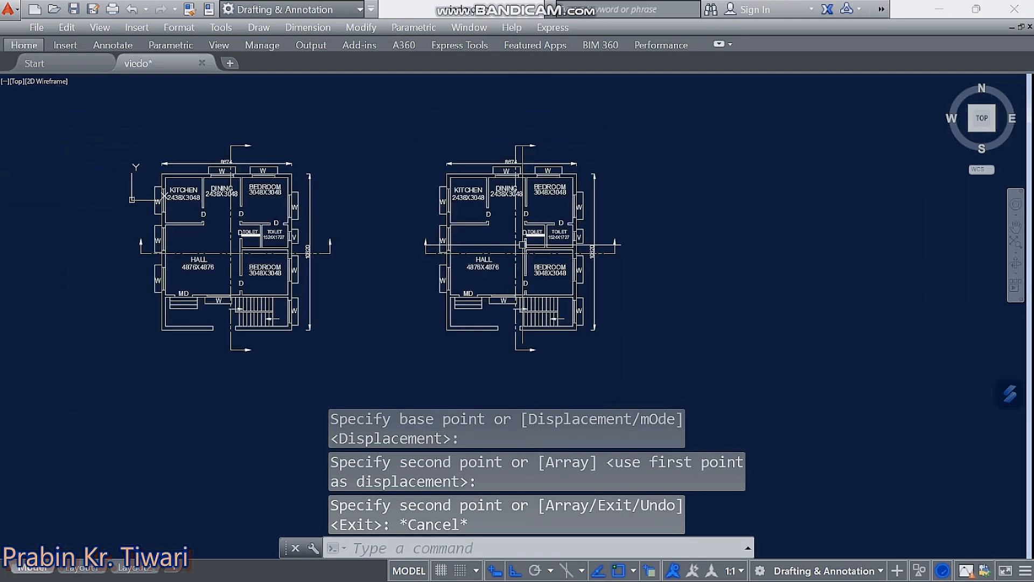
scroll(522, 245, "up", 2)
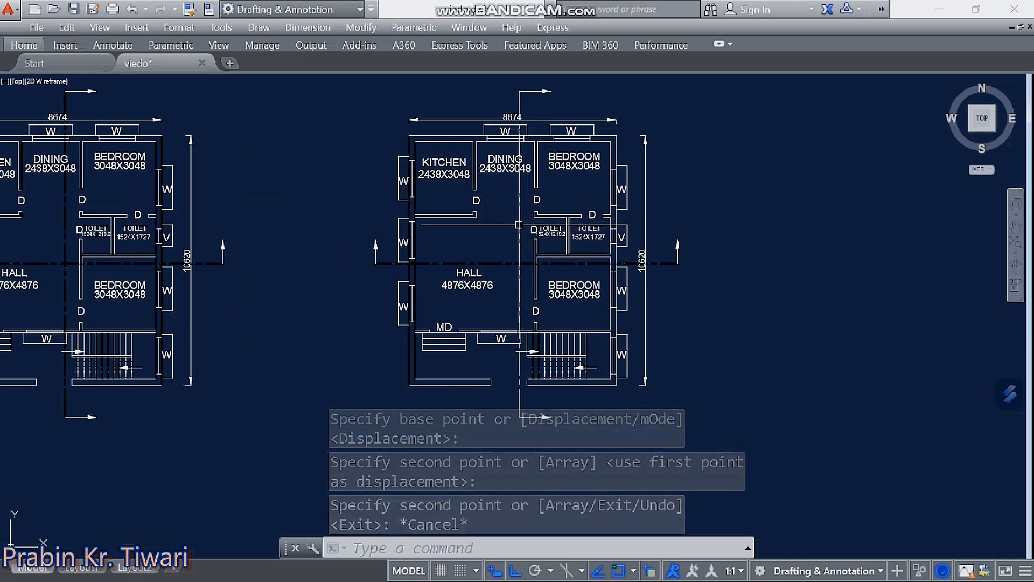
left_click(519, 225)
left_click(557, 84)
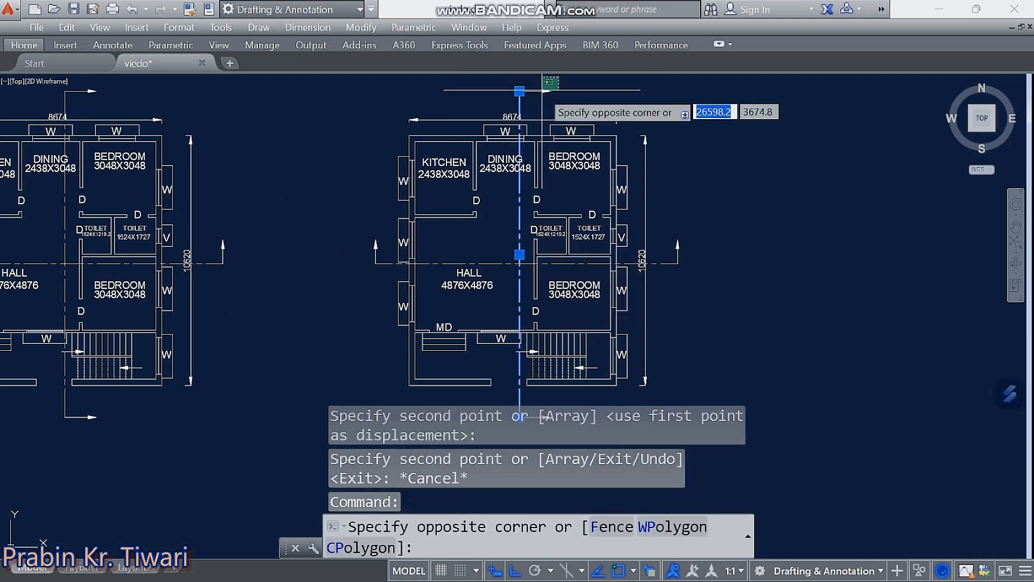
middle_click_drag(548, 395, 545, 315)
left_click(542, 322)
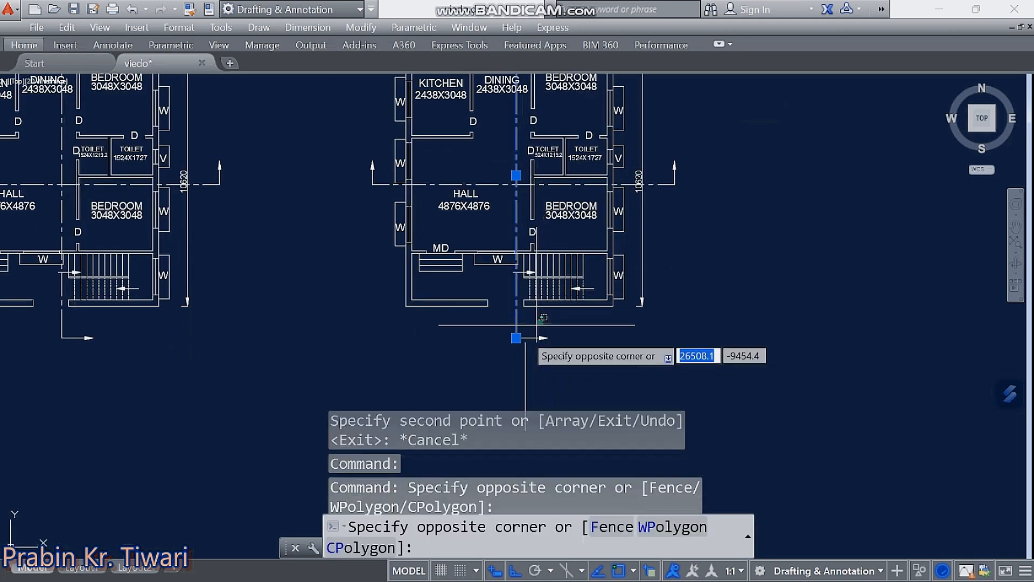
left_click(508, 351)
key("Delete")
middle_click_drag(636, 237, 643, 327)
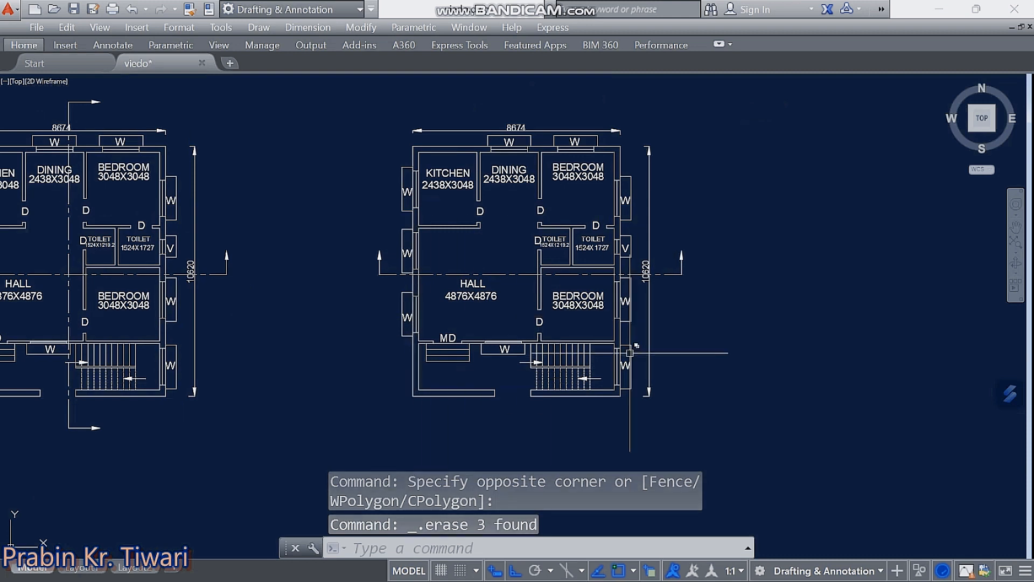
- Trim the copied plan's walls just below the horizontal section line and erase the remaining rooms, stairs and labels beneath it
type("tr")
key("Return")
key("Return")
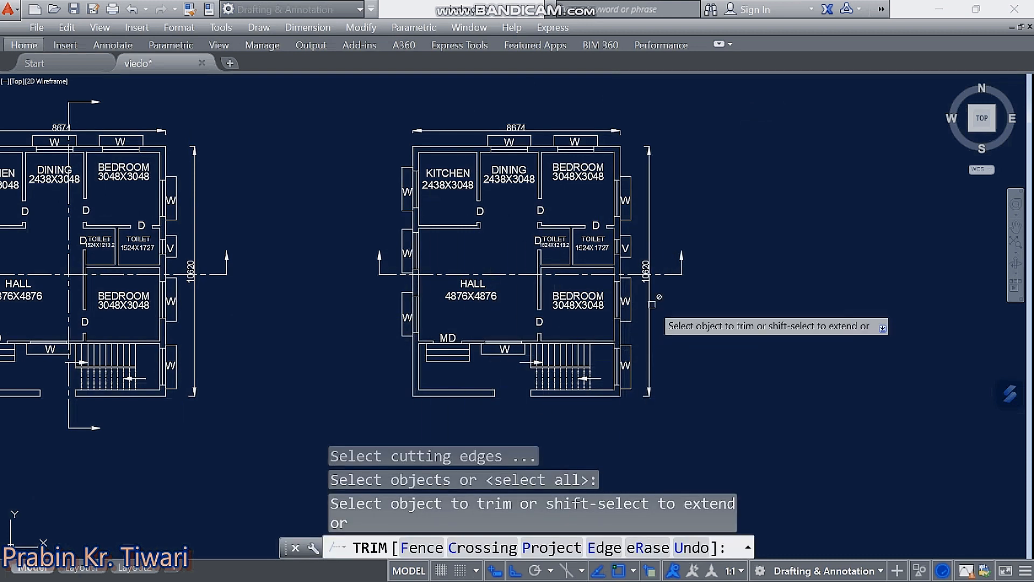
left_click(656, 286)
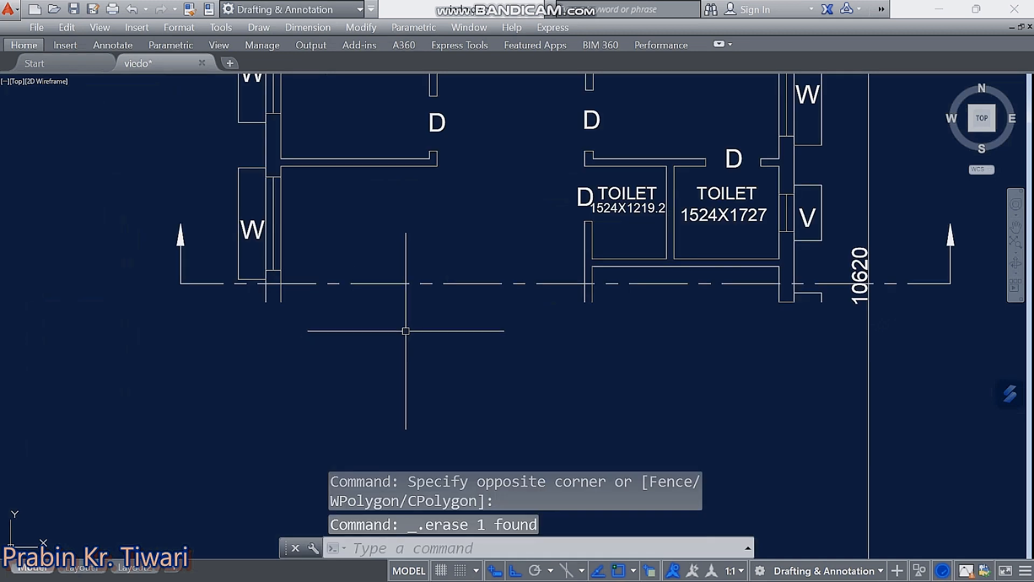
scroll(406, 331, "down", 7)
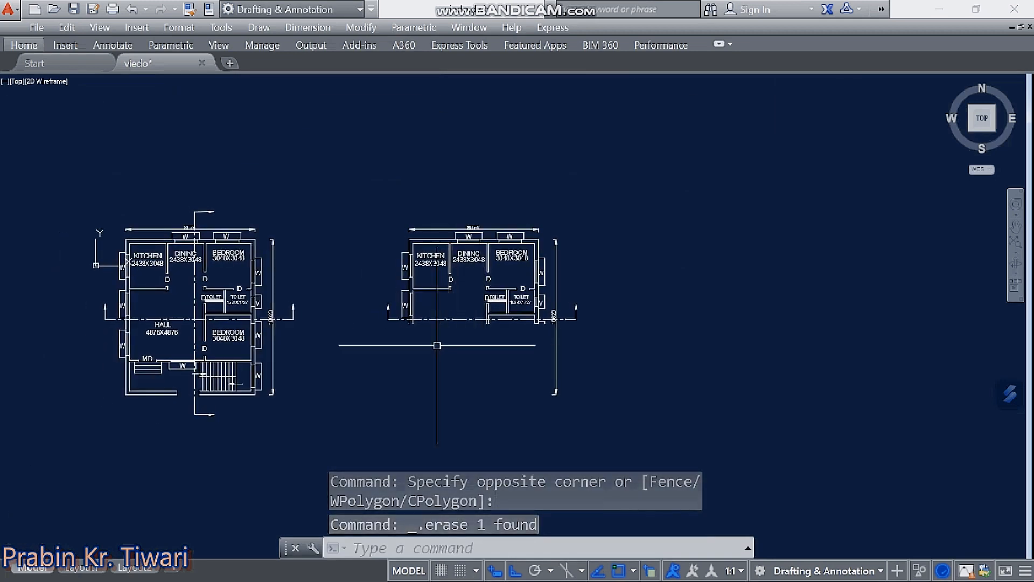
- Try to move the horizontal and vertical section lines of the original floor plan to another position
middle_click_drag(433, 345, 430, 360)
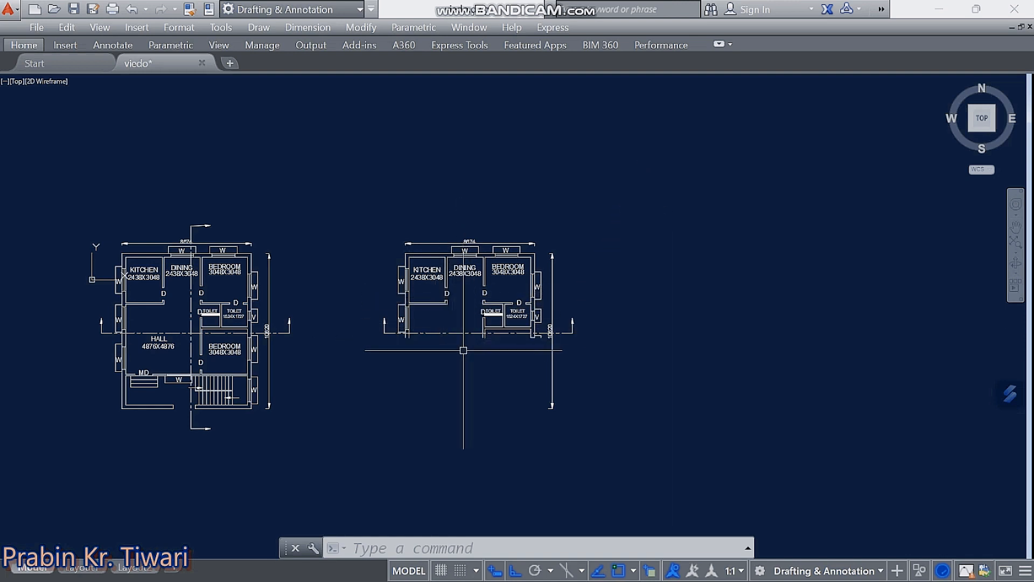
middle_click_drag(212, 345, 237, 344)
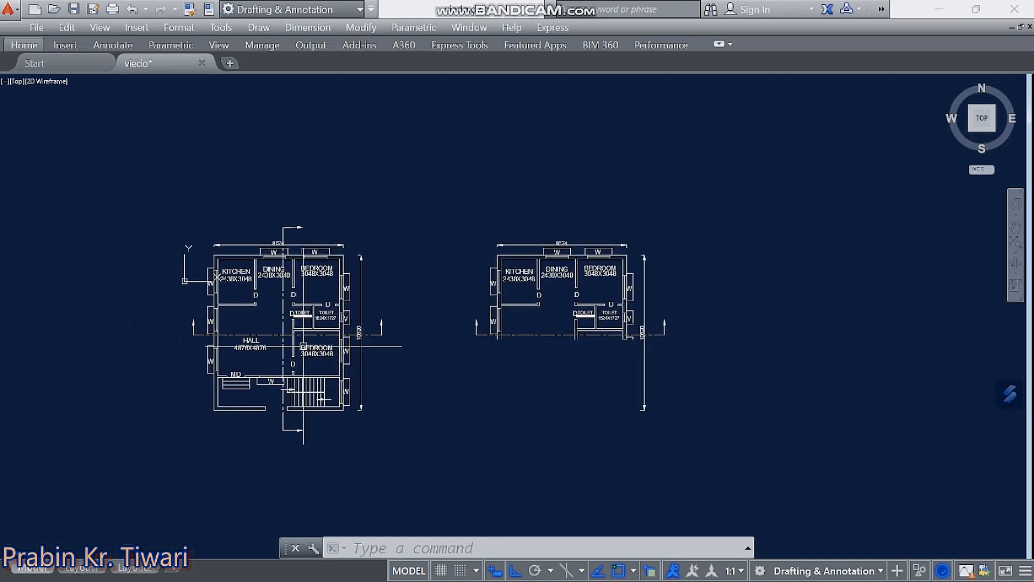
scroll(281, 341, "up", 4)
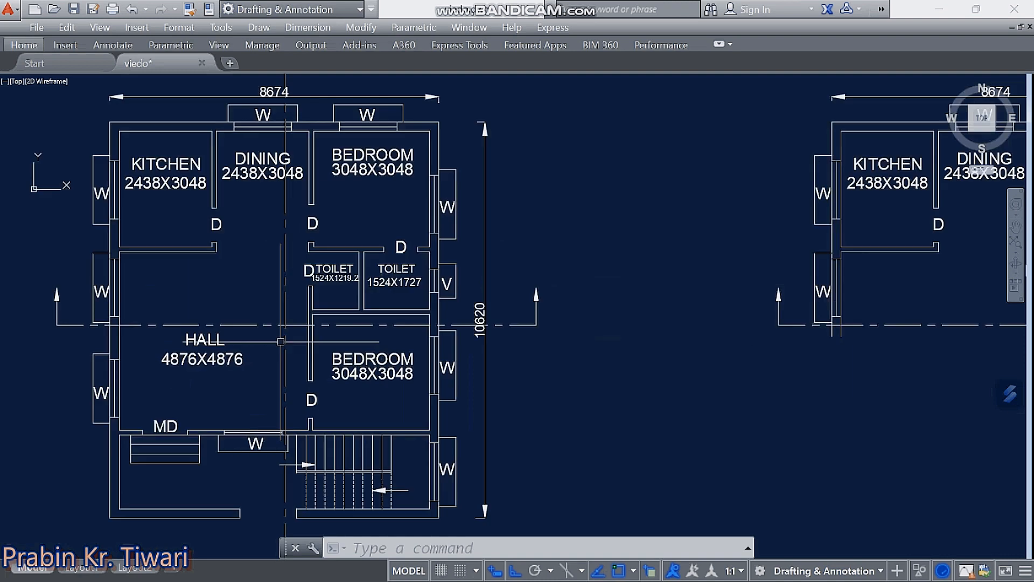
left_click(294, 312)
left_click(274, 345)
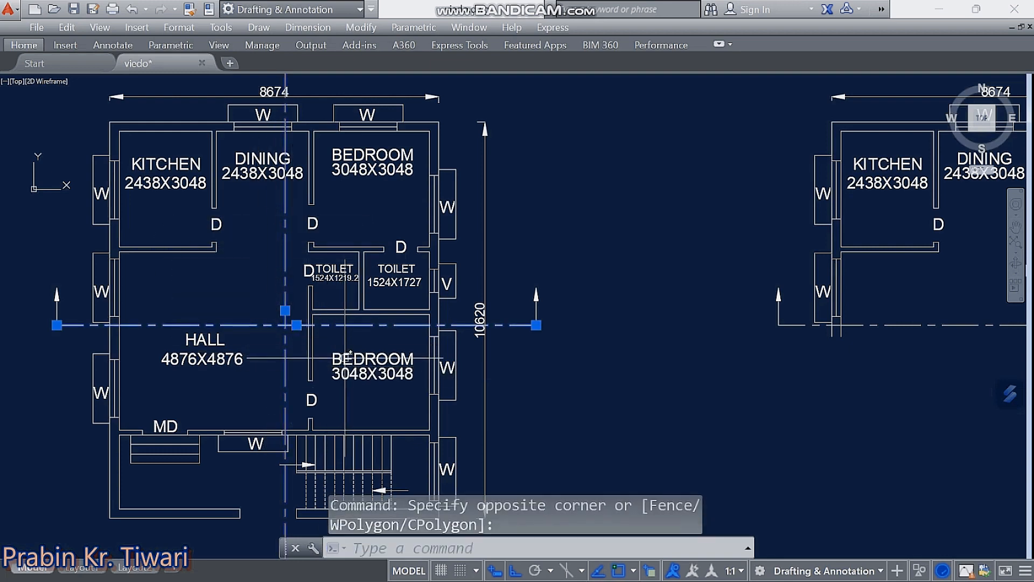
type("m")
key("Return")
left_click(535, 389)
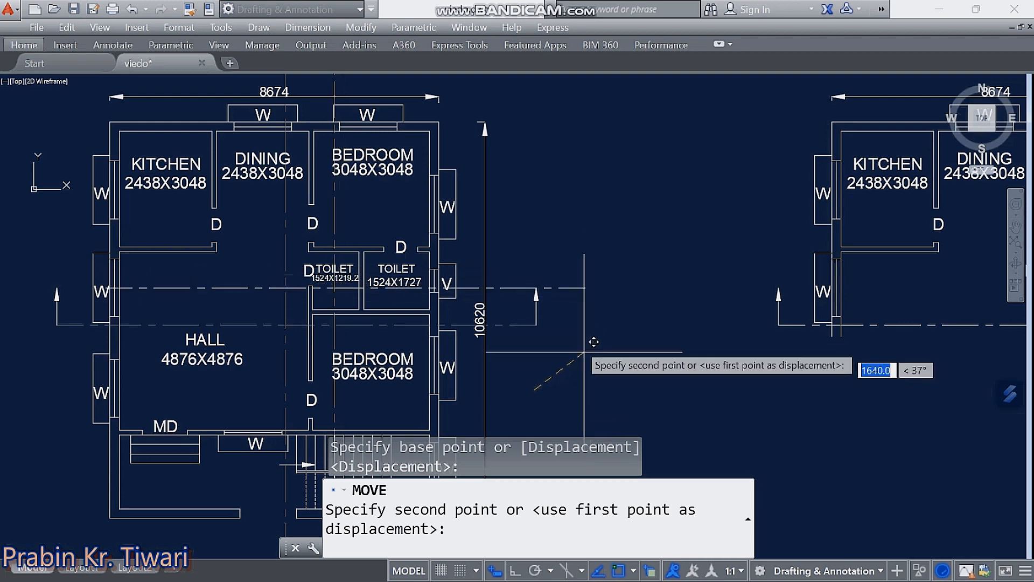
middle_click_drag(525, 351, 517, 316)
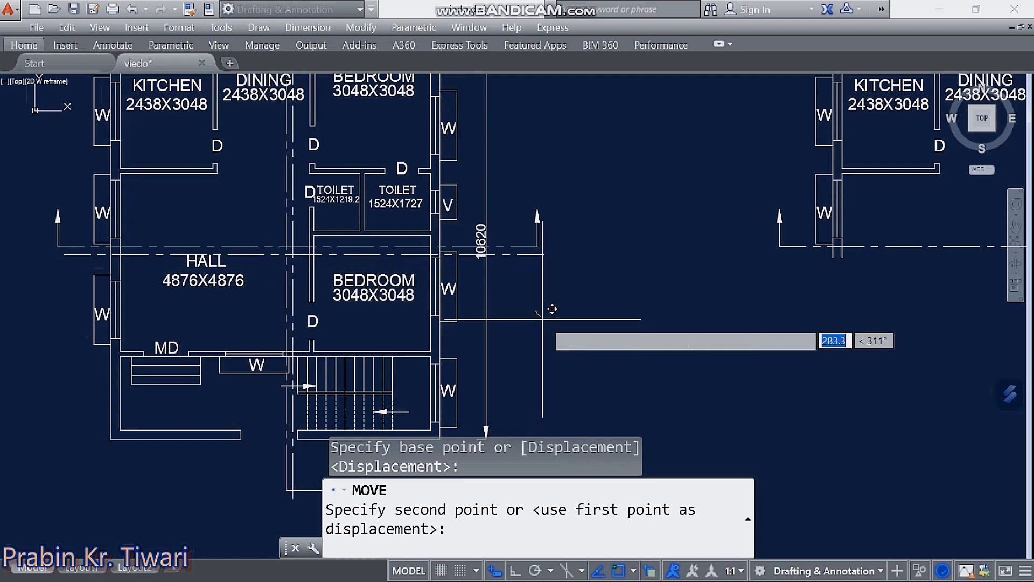
scroll(545, 308, "down", 3)
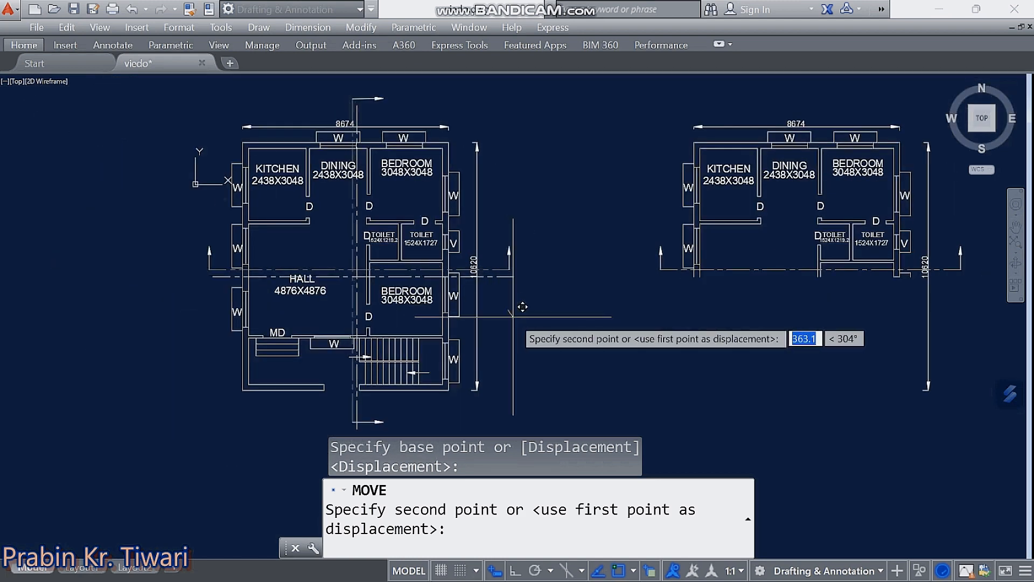
left_click(516, 299)
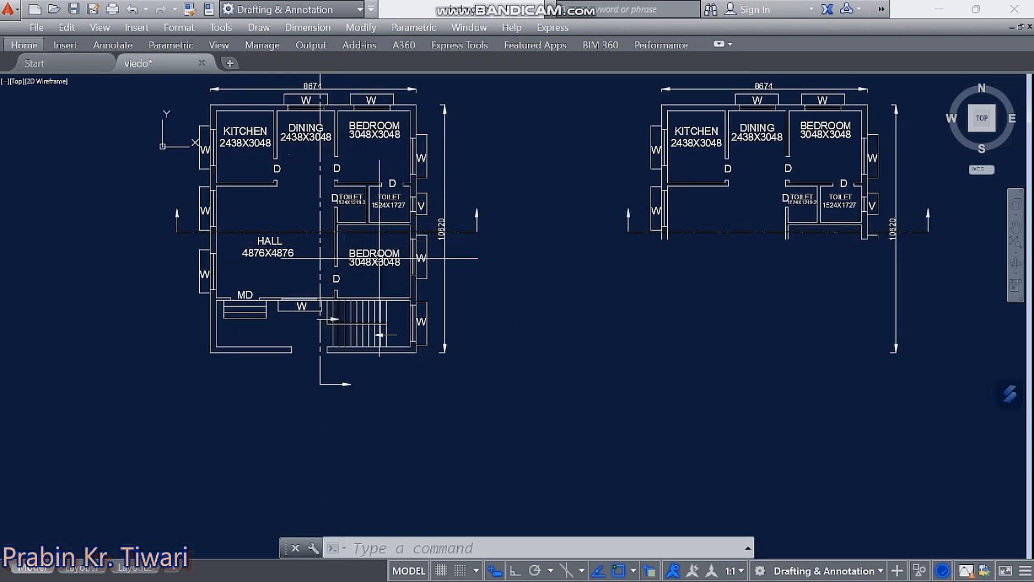
- Examine which walls and openings of the trimmed plan lie on and behind the horizontal section line
mouse_move(623, 288)
middle_mouse_down()
mouse_move(380, 341)
mouse_move(370, 362)
middle_mouse_up()
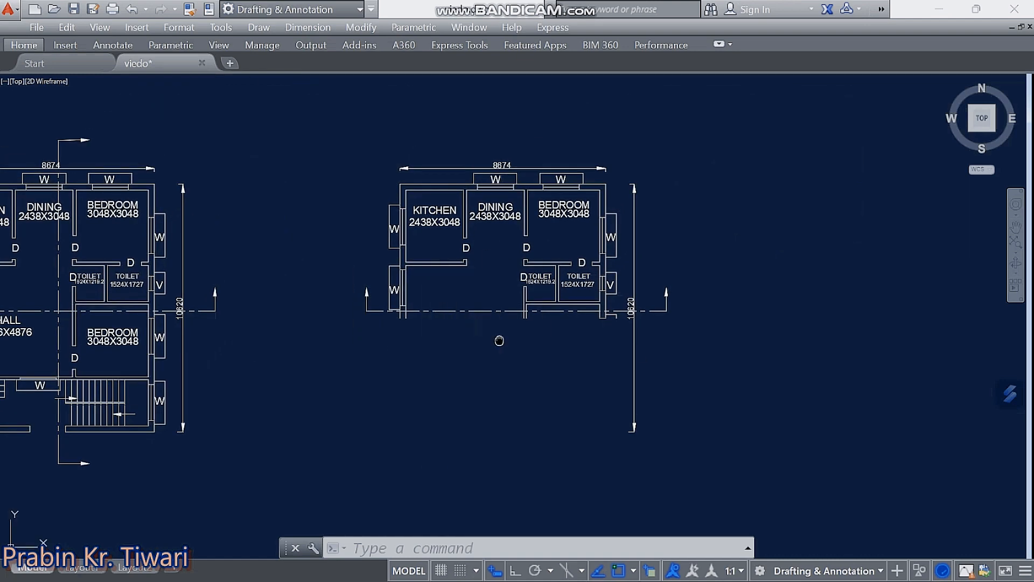
middle_click_drag(499, 339, 486, 349)
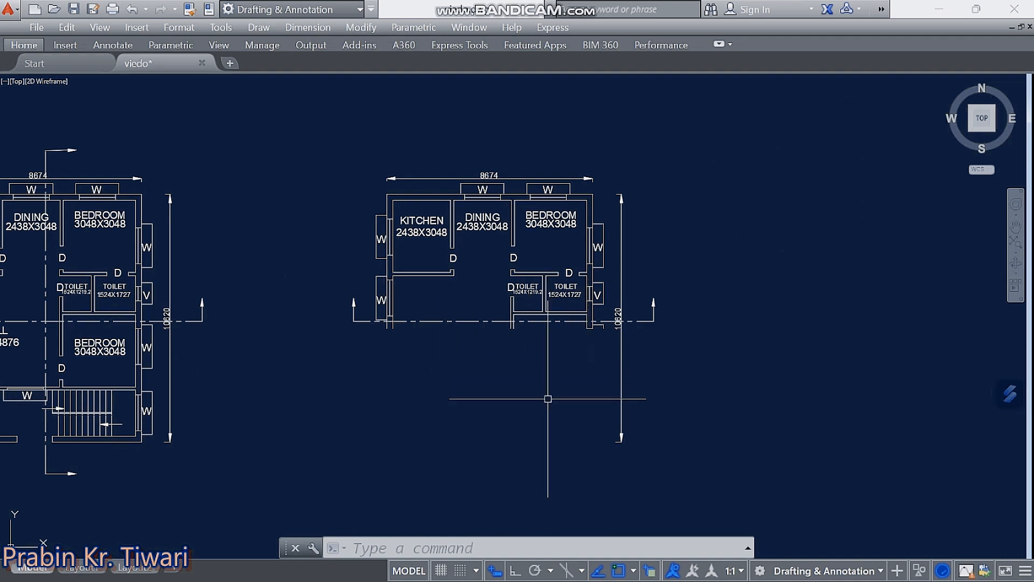
middle_click_drag(453, 321, 427, 335)
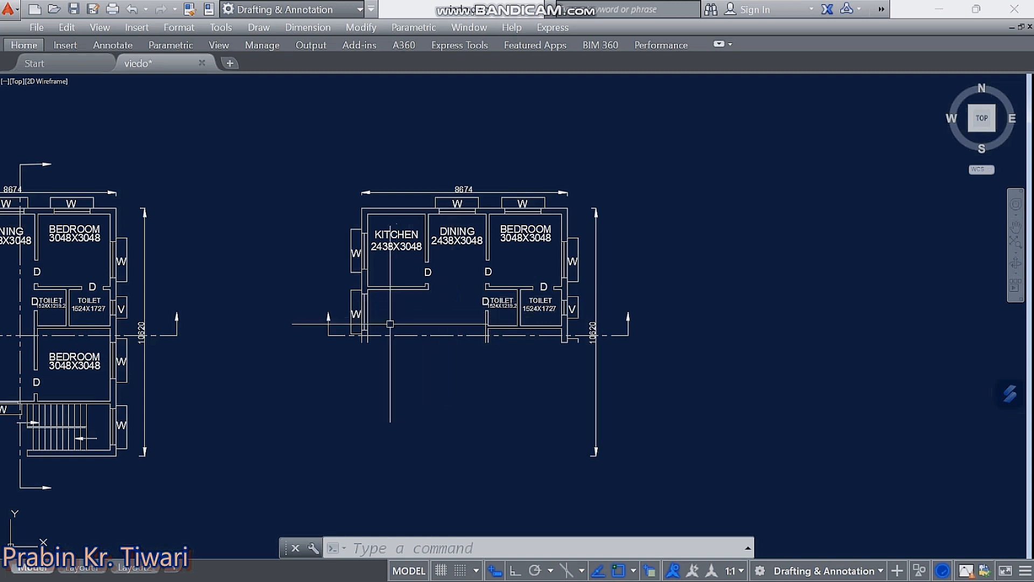
scroll(390, 324, "up", 4)
scroll(369, 337, "up", 4)
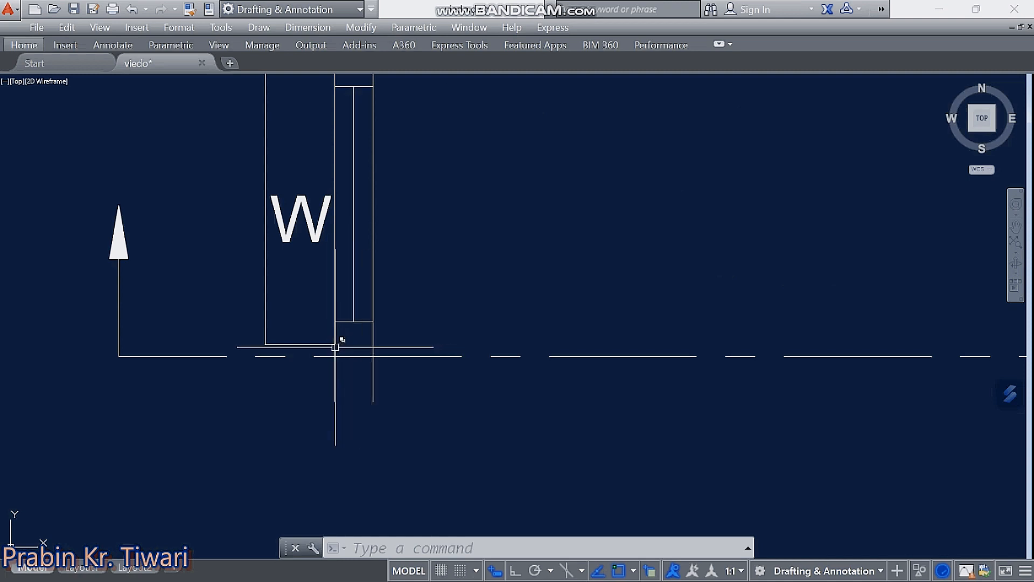
scroll(358, 350, "down", 5)
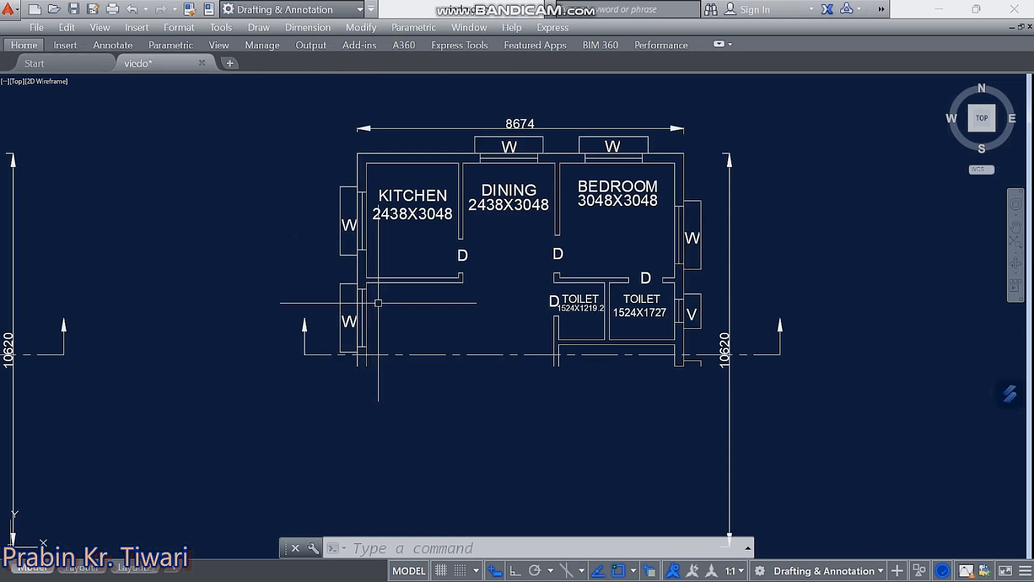
scroll(428, 290, "up", 2)
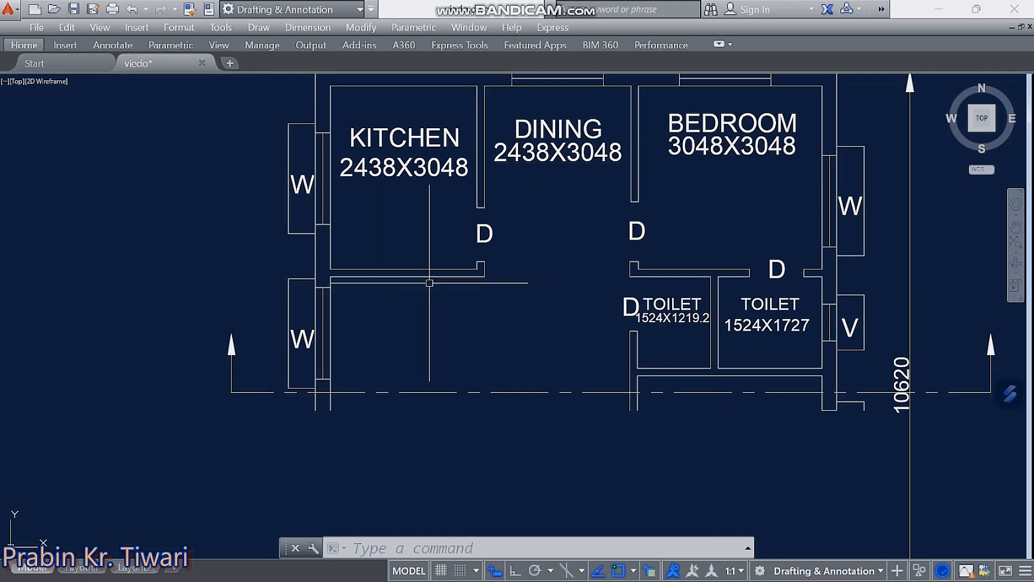
middle_click_drag(537, 250, 494, 256)
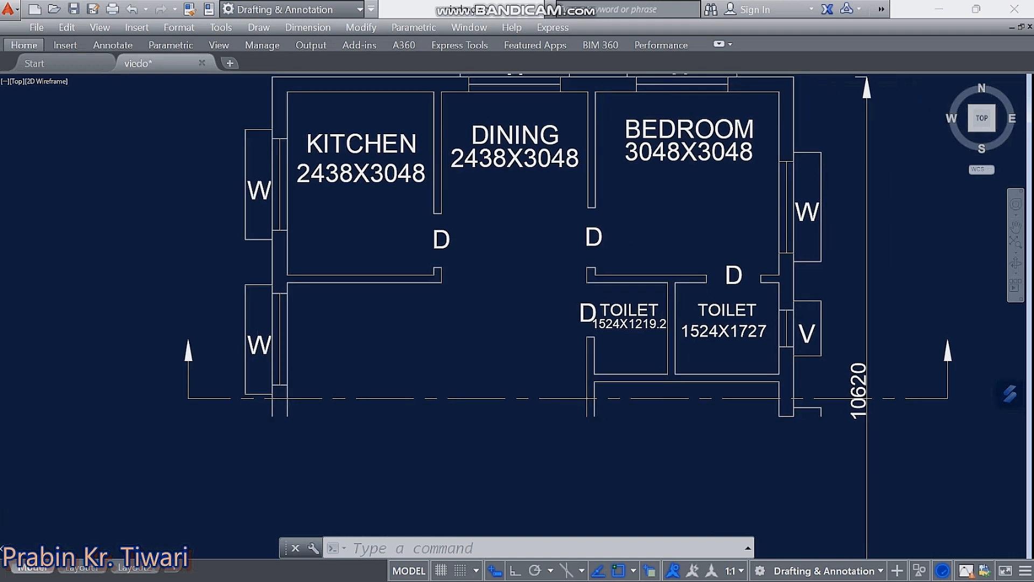
middle_click_drag(515, 138, 480, 157)
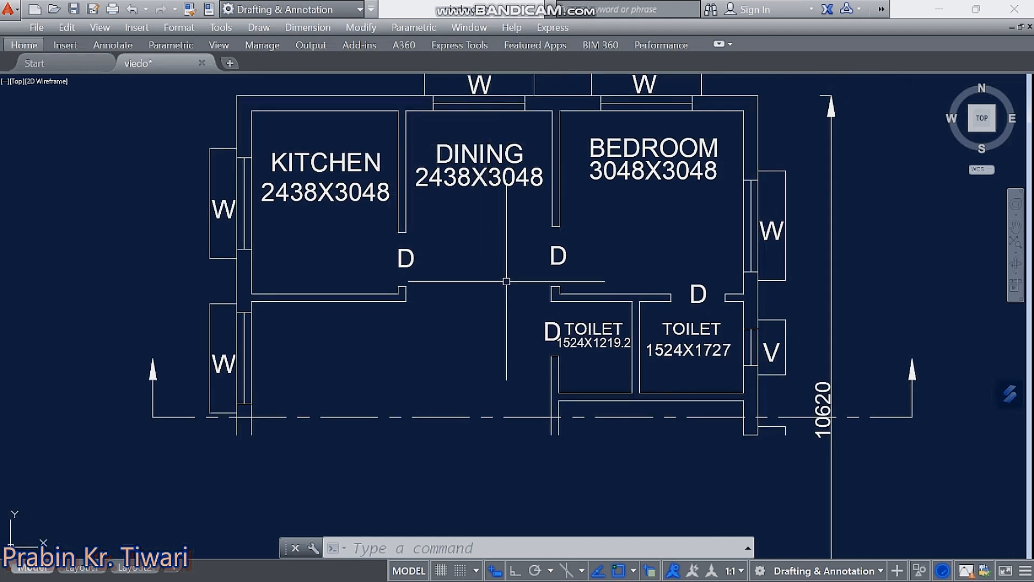
- Examine the toilet walls, the ventilator and the outer walls and windows next to the trimmed plan's section line
middle_click_drag(492, 330, 468, 275)
scroll(506, 341, "up", 4)
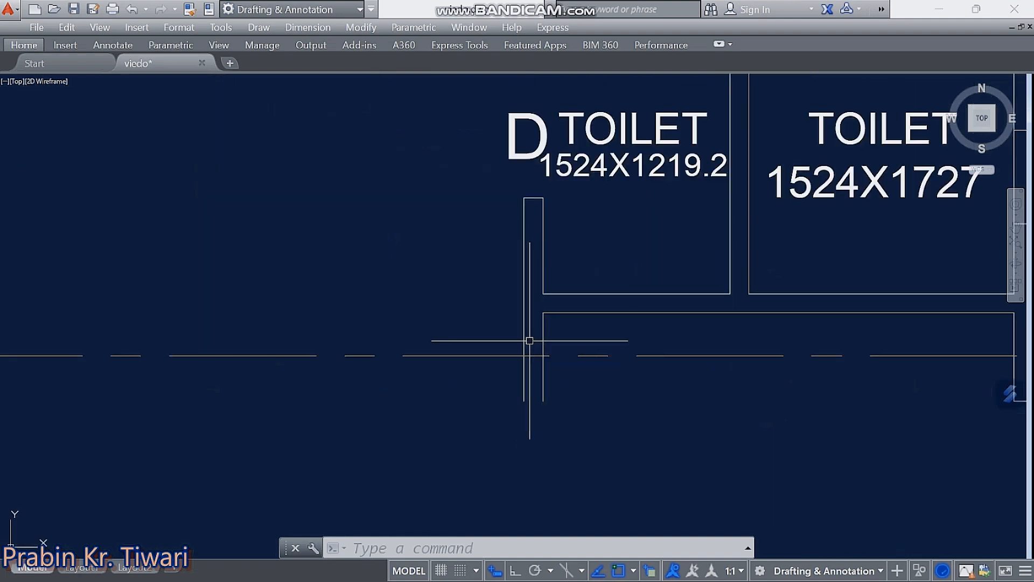
scroll(582, 339, "down", 2)
middle_click_drag(582, 339, 458, 326)
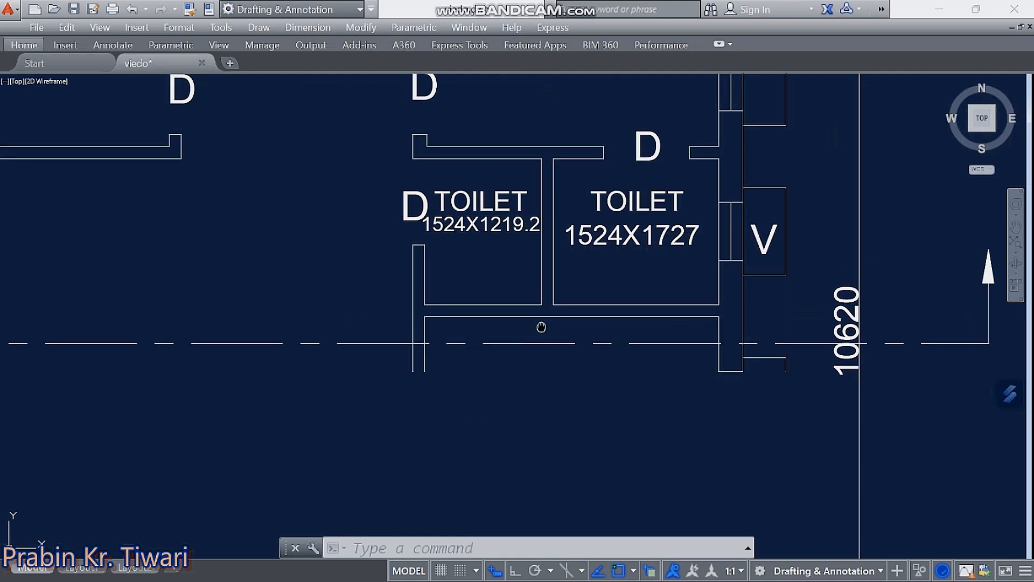
middle_click_drag(542, 324, 535, 340)
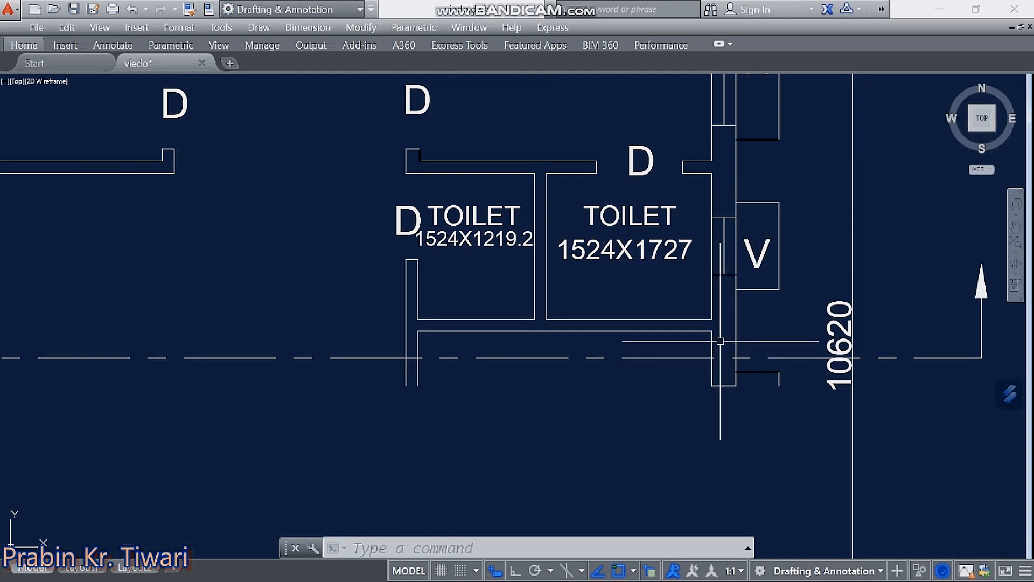
middle_click_drag(765, 286, 765, 323)
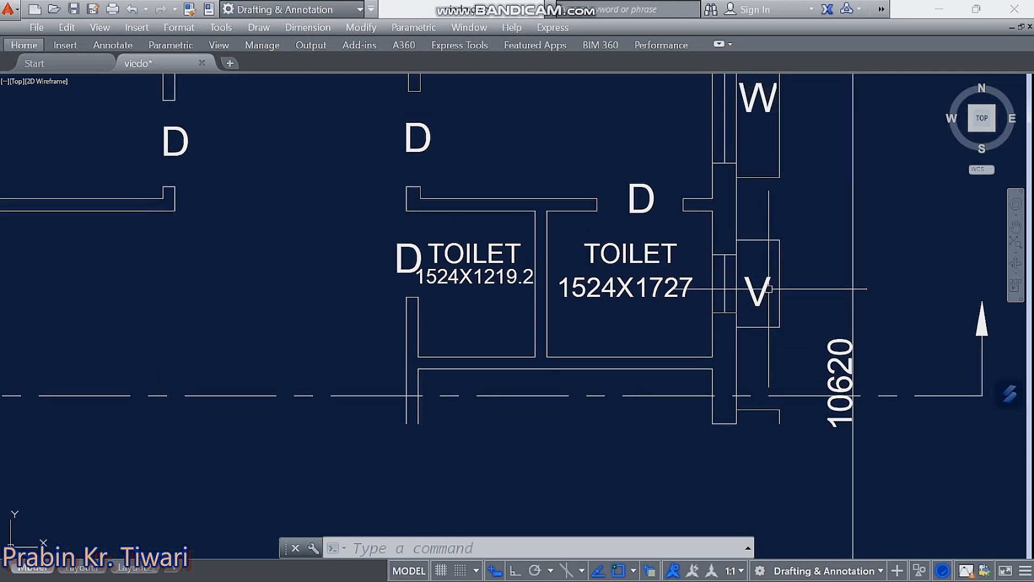
scroll(768, 302, "down", 2)
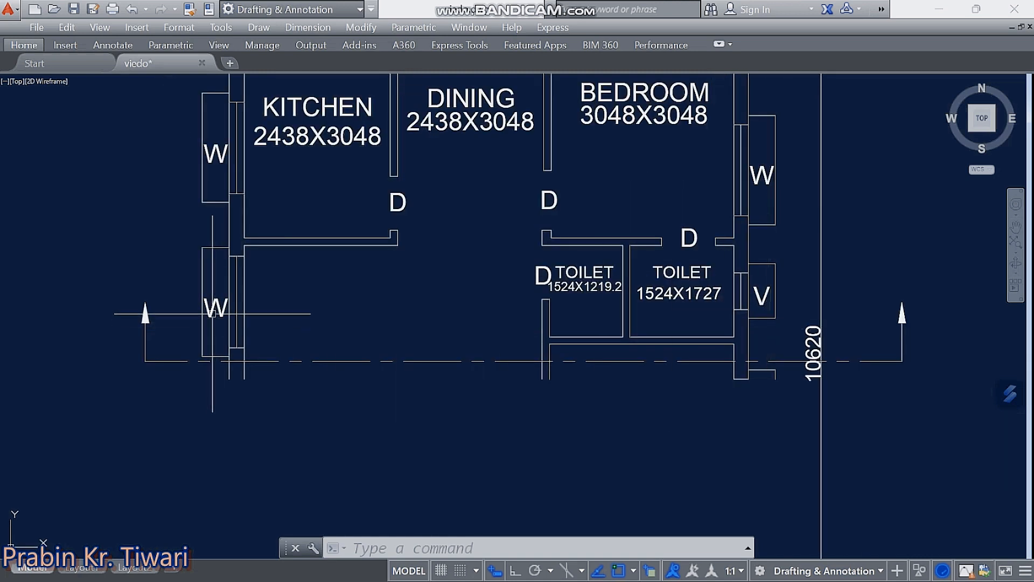
scroll(212, 328, "down", 4)
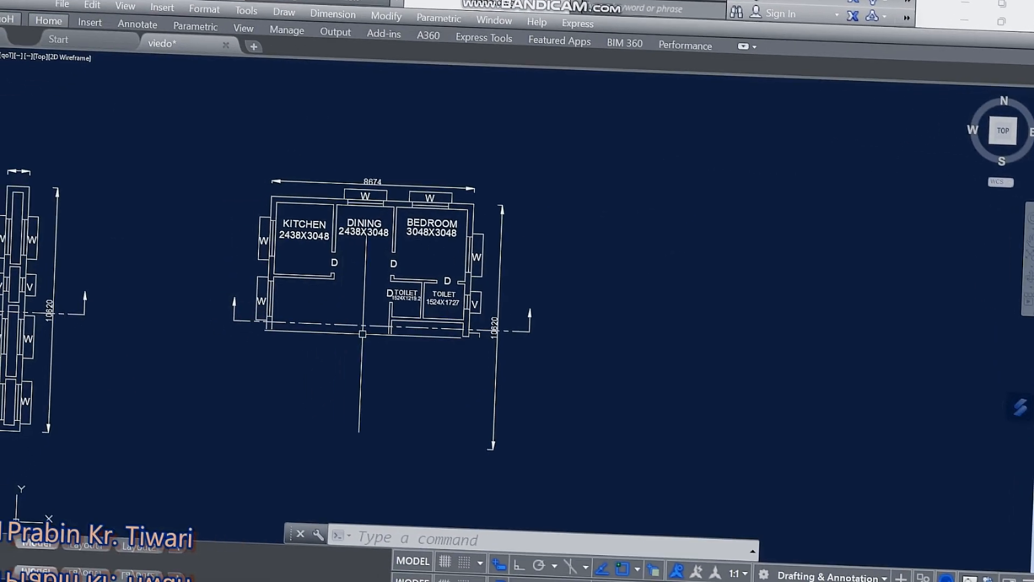
middle_click_drag(343, 311, 322, 310)
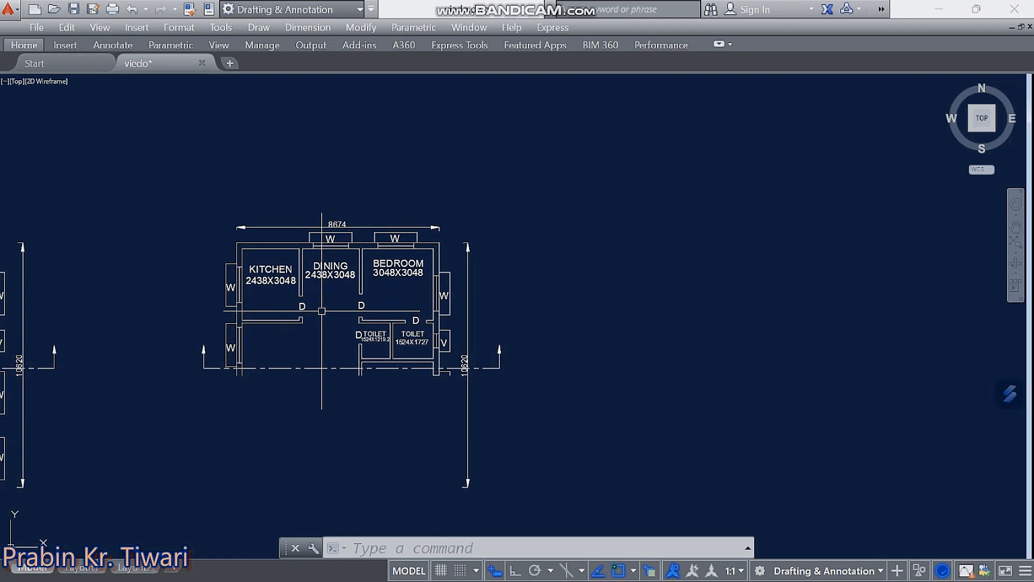
- Draw vertical construction lines (XLINE, Ver) through the outer and inner faces of the trimmed plan's left exterior wall
type("XL")
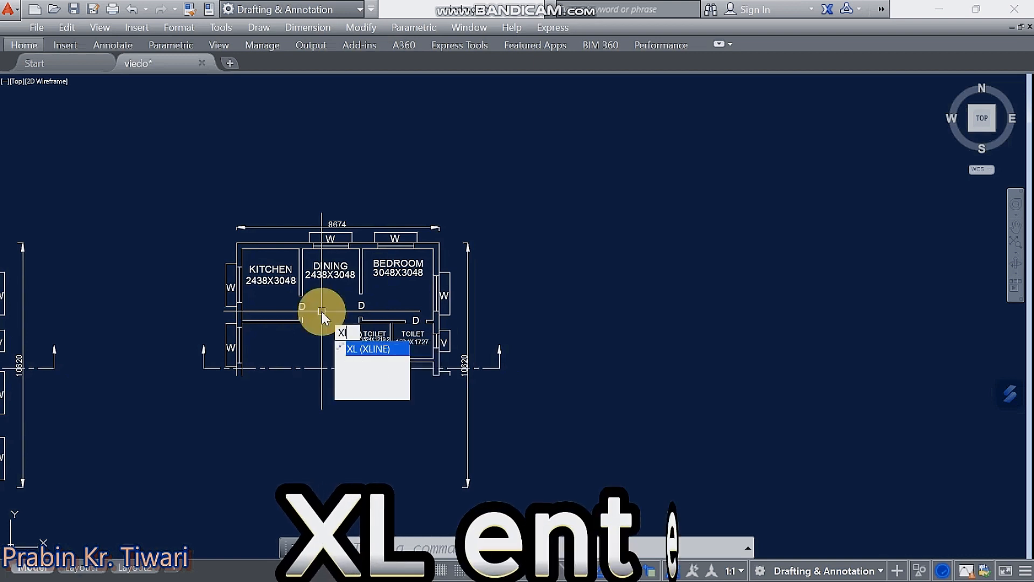
key("Return")
key("Return")
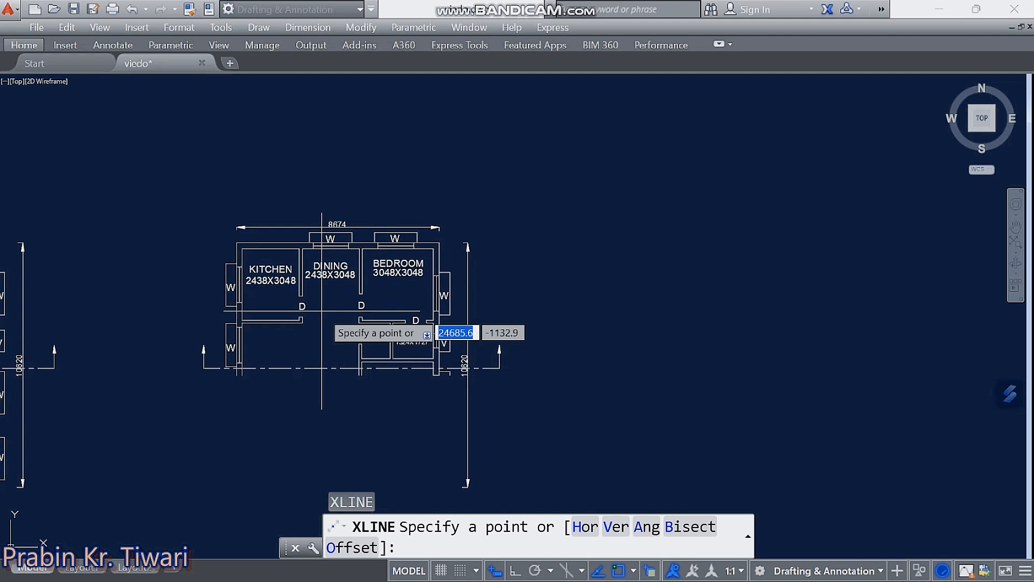
key("Return")
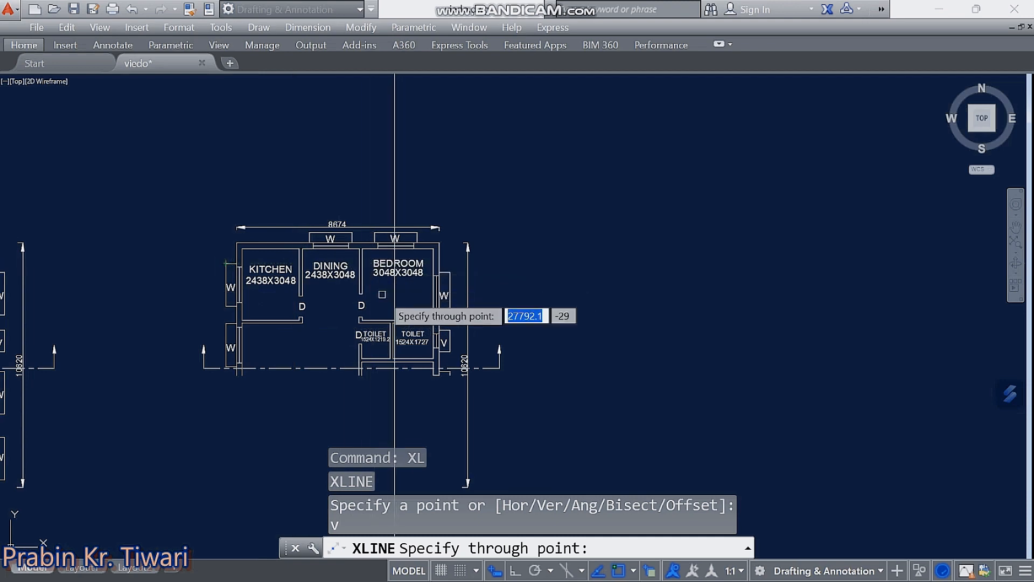
scroll(222, 248, "up", 6)
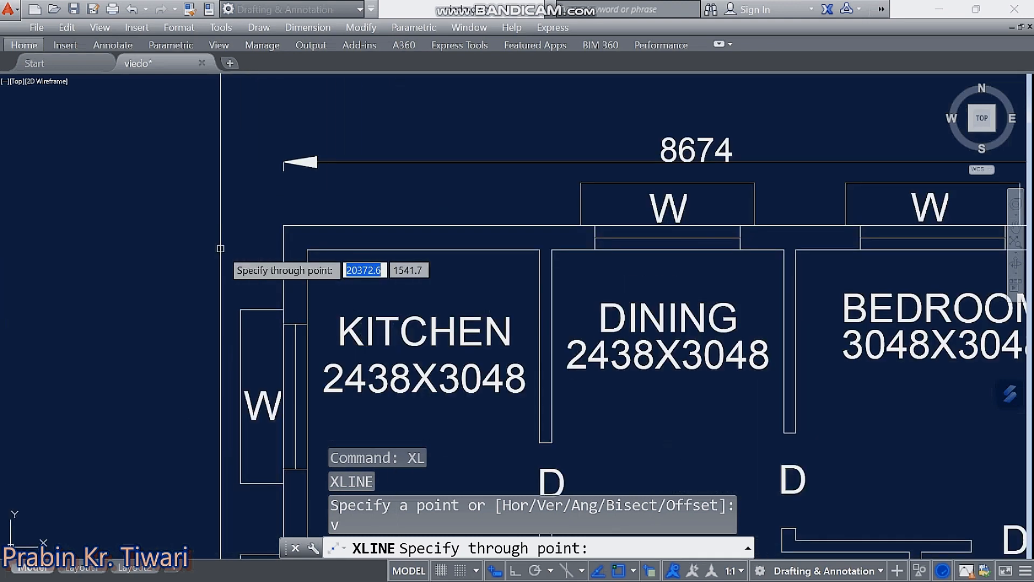
scroll(229, 244, "down", 4)
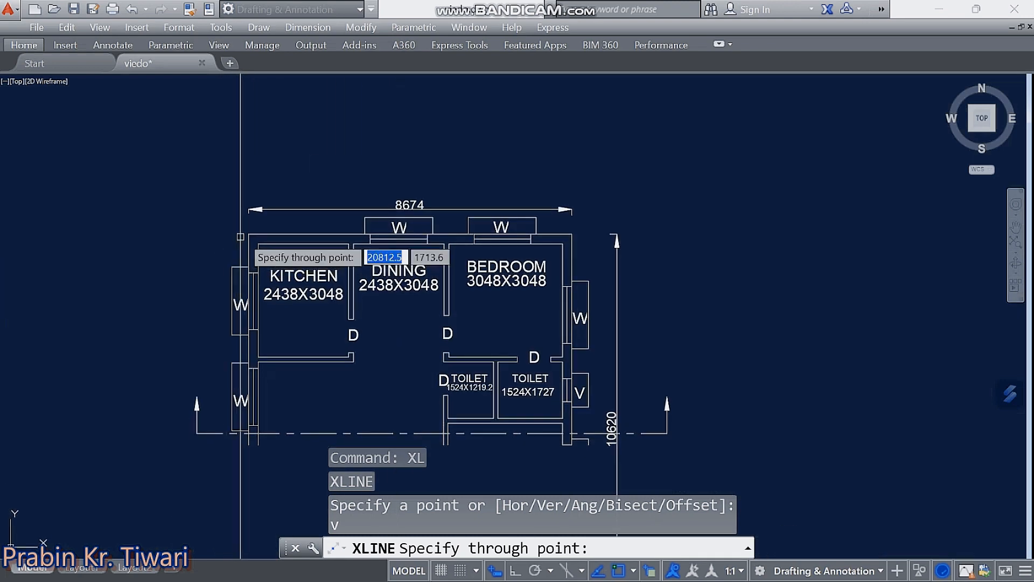
left_click(248, 234)
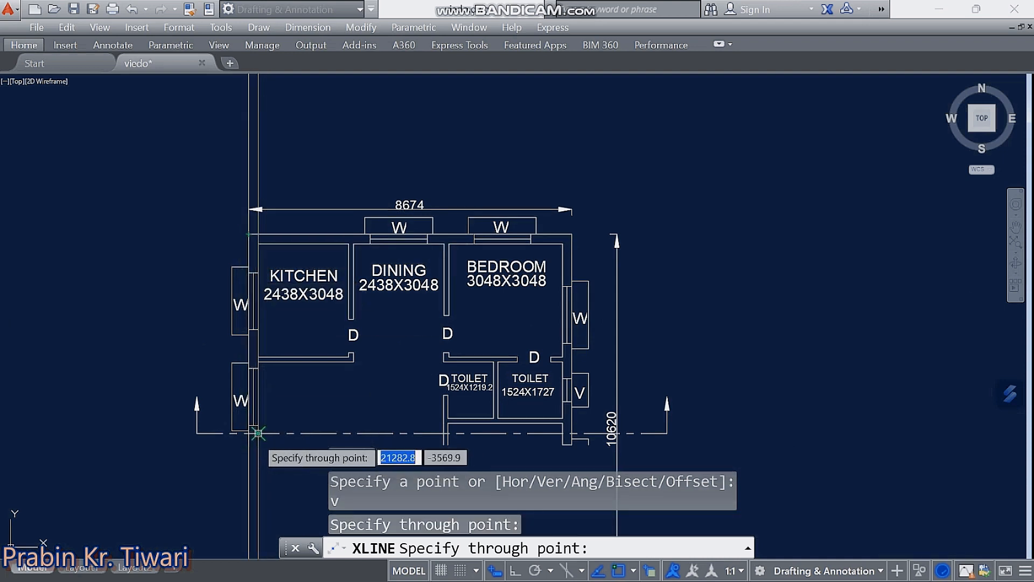
scroll(258, 425, "up", 4)
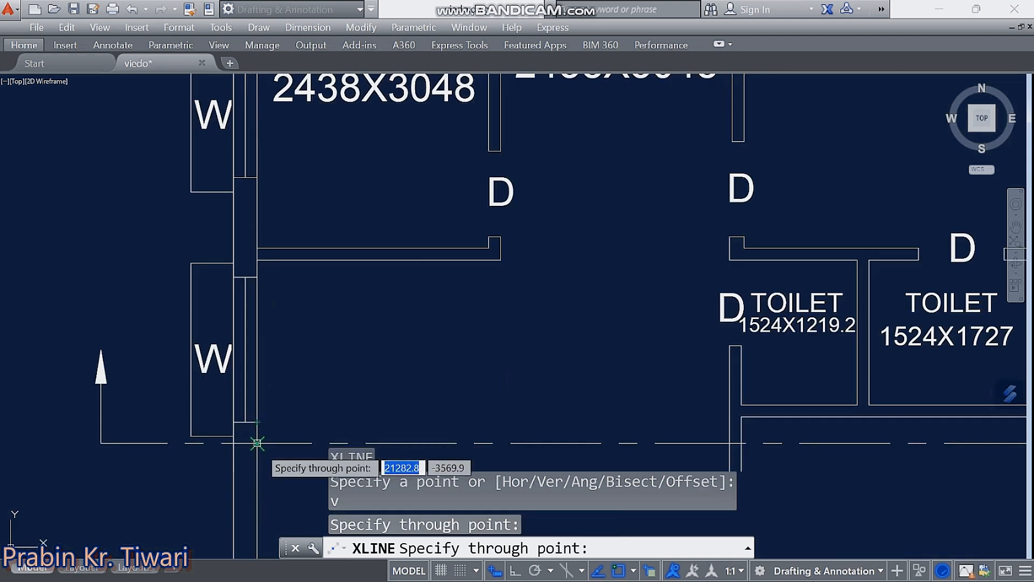
left_click(257, 428)
scroll(347, 410, "down", 5)
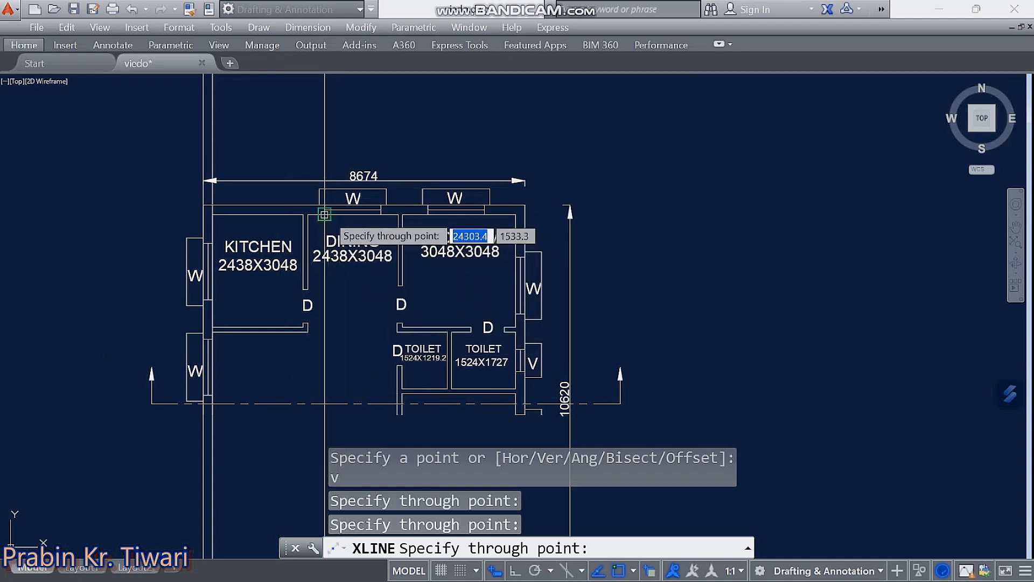
- Place vertical construction lines through both ends of the dining room window
scroll(339, 220, "up", 5)
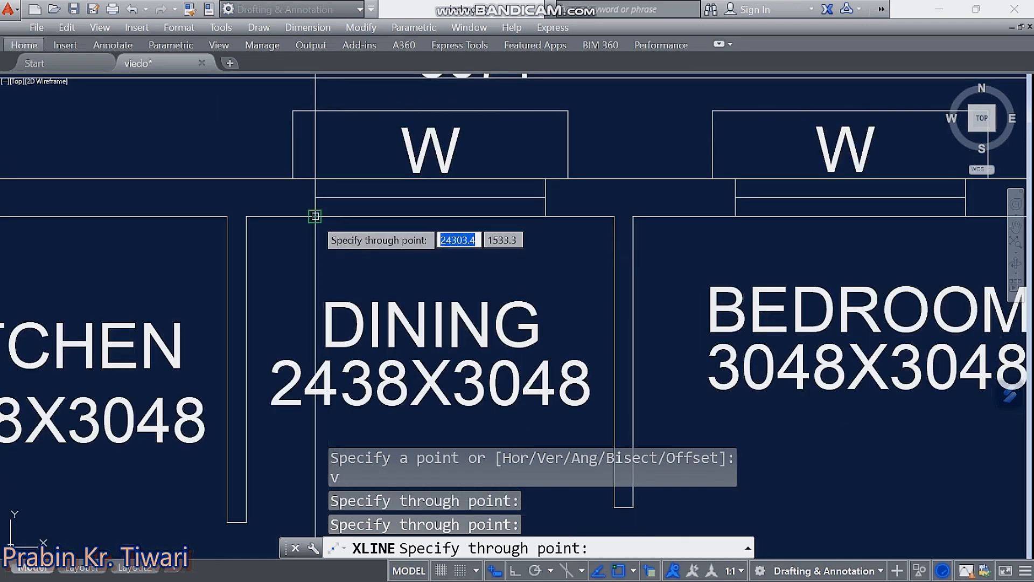
left_click(315, 216)
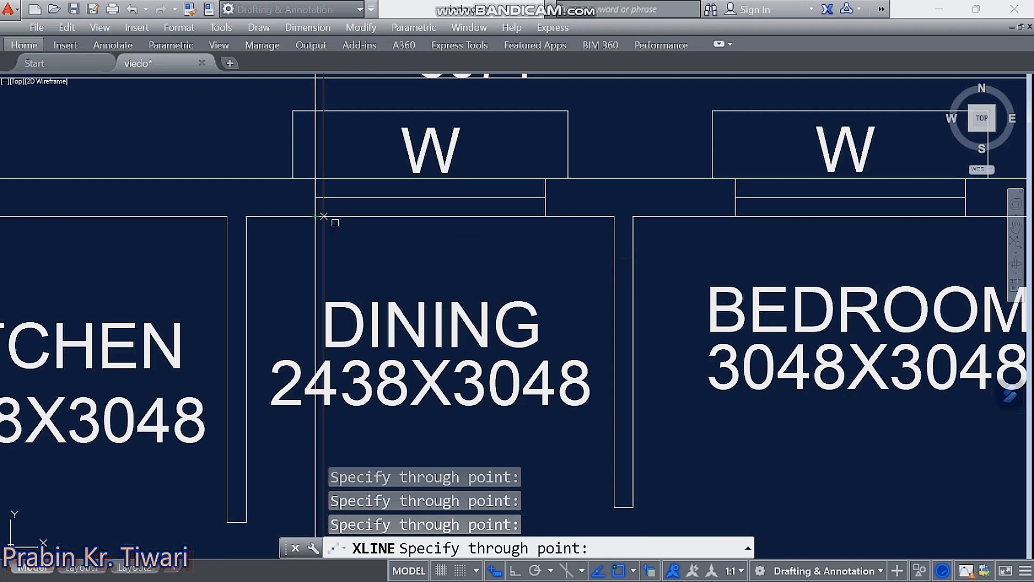
left_click(545, 216)
scroll(533, 225, "down", 3)
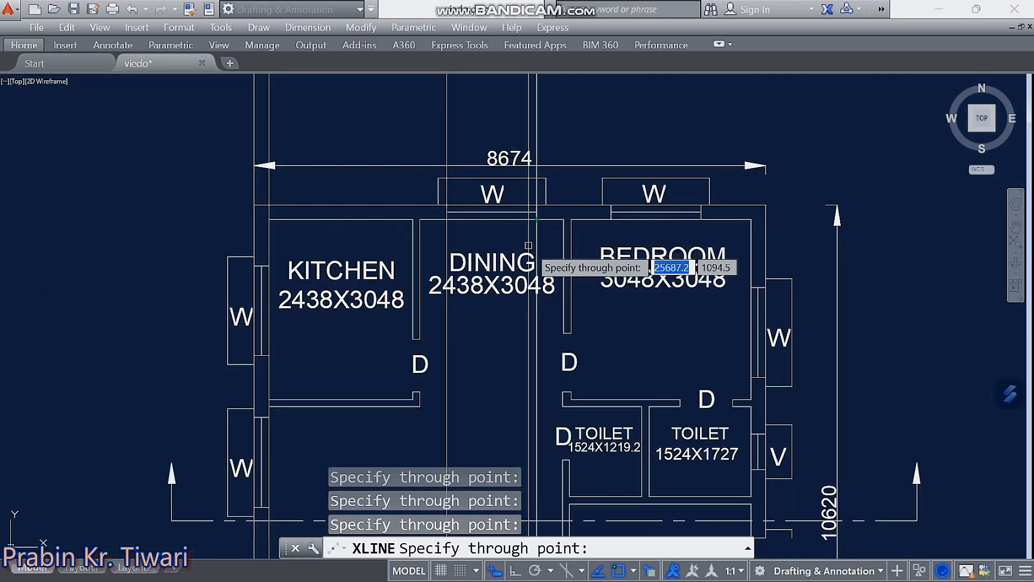
- Place vertical construction lines through both faces of the interior wall that the section line cuts below the smaller toilet's door
mouse_move(538, 351)
middle_mouse_down()
mouse_move(487, 259)
mouse_move(441, 217)
middle_mouse_up()
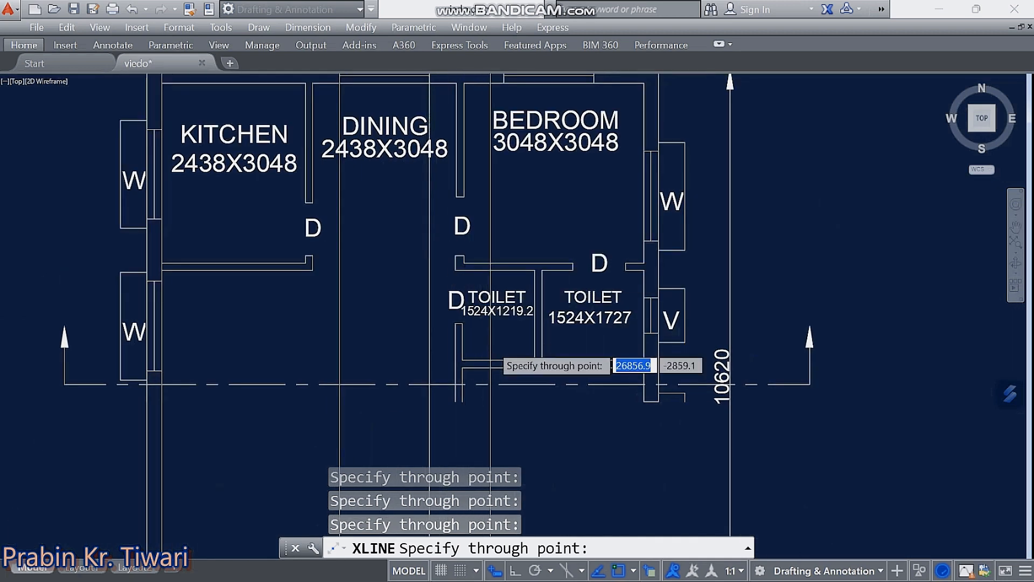
scroll(491, 344, "down", 1)
middle_click_drag(491, 344, 464, 263)
scroll(449, 277, "up", 4)
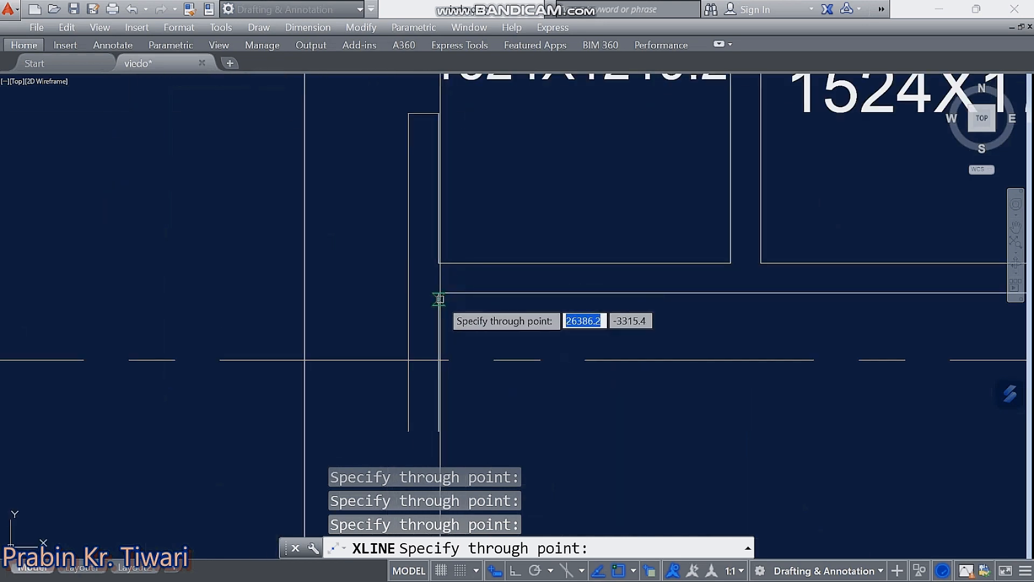
left_click(439, 292)
left_click(409, 293)
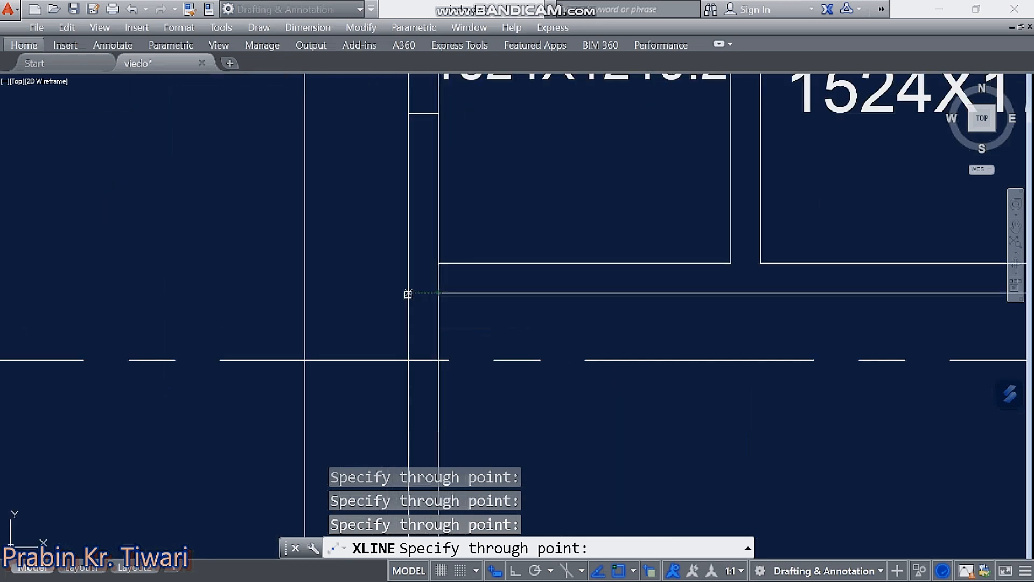
- Place vertical construction lines through both faces of the right exterior wall and finish the construction lines
scroll(522, 305, "down", 3)
middle_click_drag(623, 309, 498, 289)
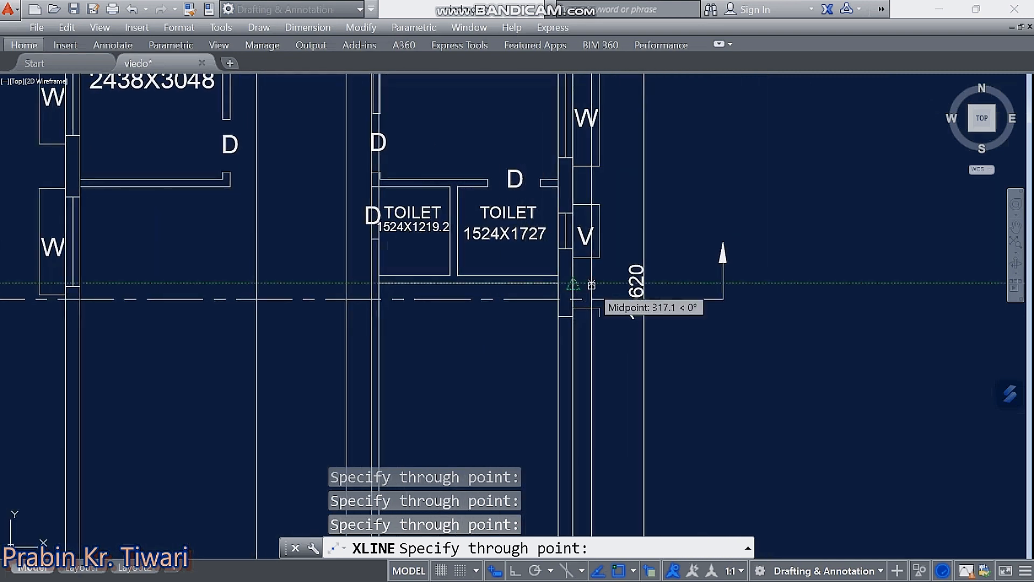
middle_click_drag(591, 285, 667, 288)
scroll(624, 294, "down", 2)
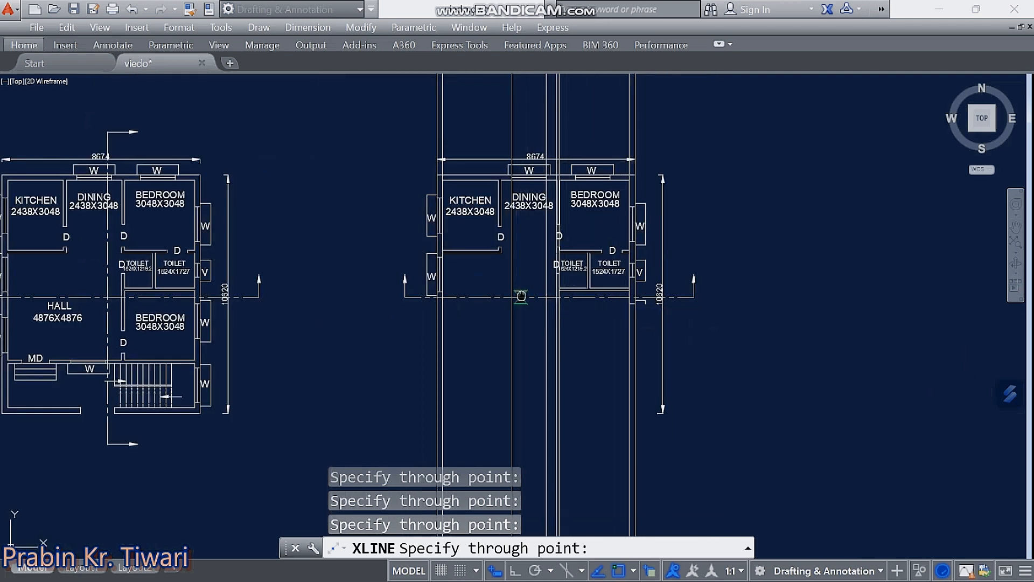
middle_click_drag(521, 298, 535, 297)
scroll(506, 297, "up", 3)
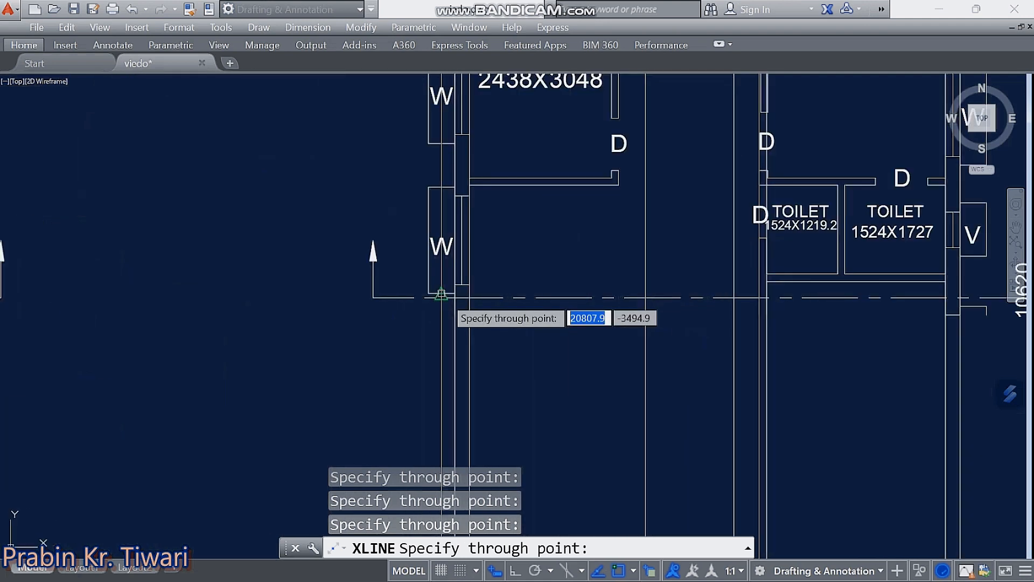
scroll(494, 299, "down", 1)
scroll(742, 307, "down", 3)
scroll(663, 280, "up", 4)
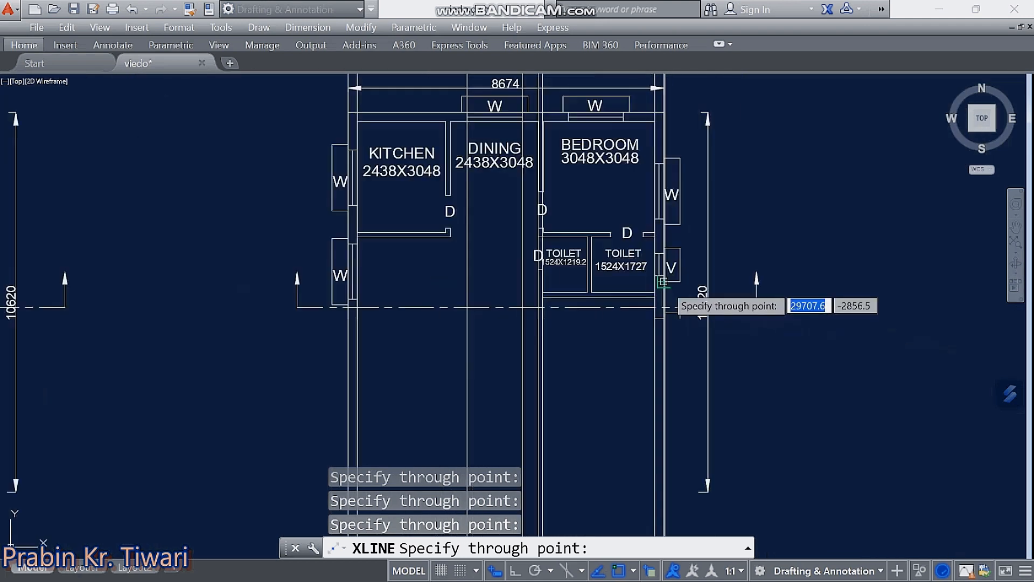
scroll(637, 323, "down", 4)
middle_click_drag(637, 323, 511, 375)
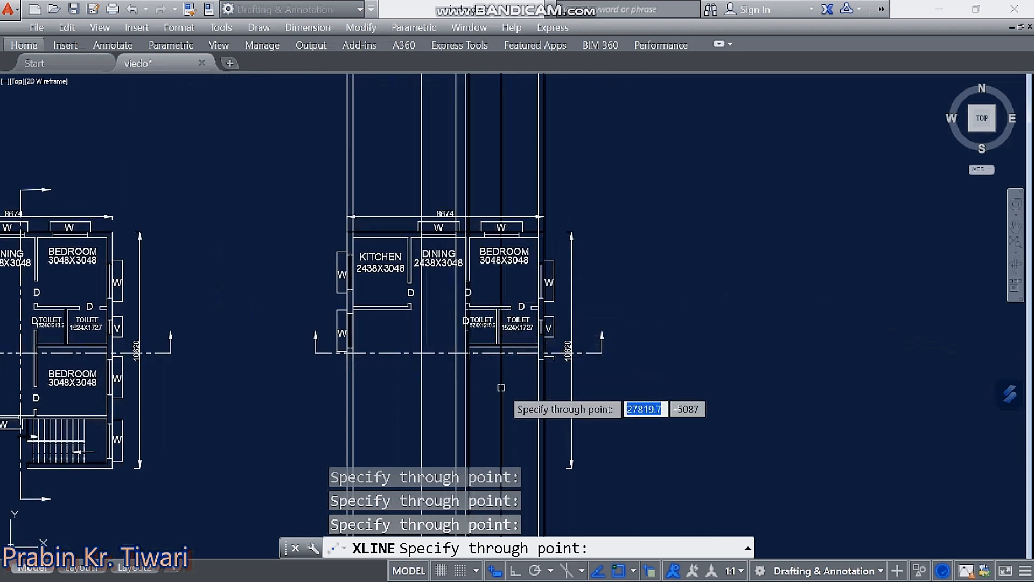
key("Escape")
middle_click_drag(497, 387, 481, 396)
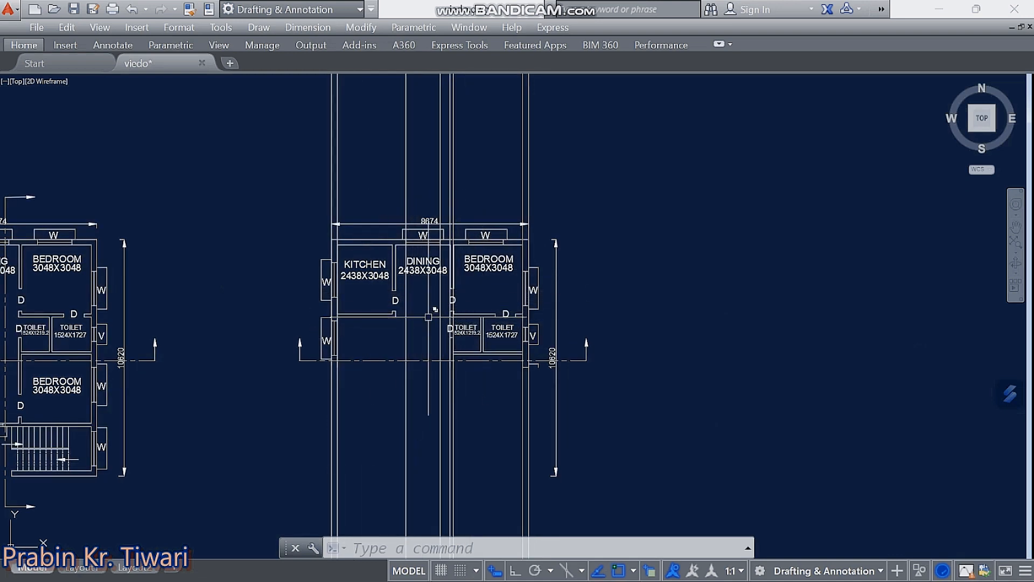
- Draw a horizontal line with Ortho on across all vertical construction lines, above the trimmed plan's overall width dimension
scroll(380, 314, "up", 5)
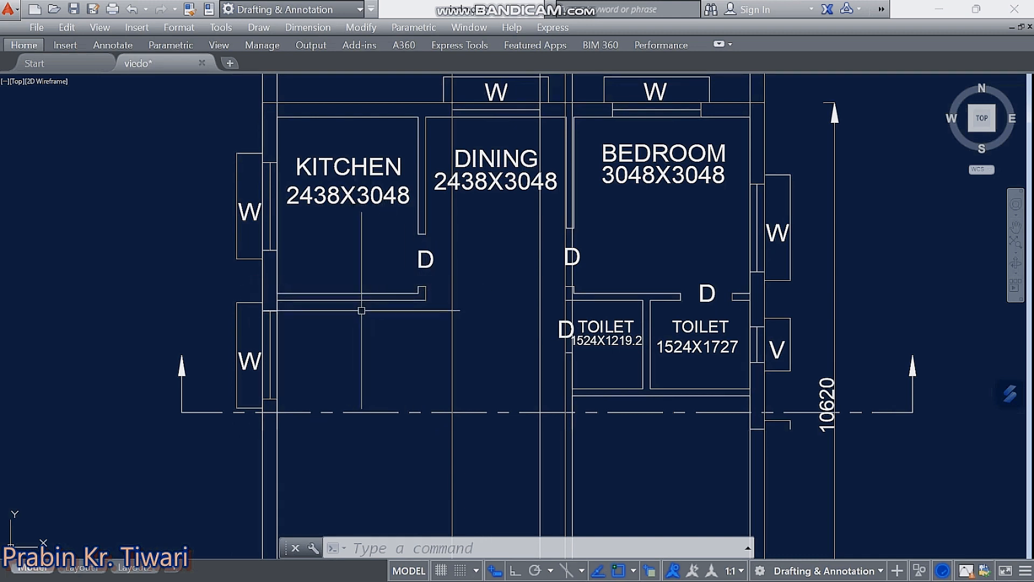
scroll(374, 314, "down", 5)
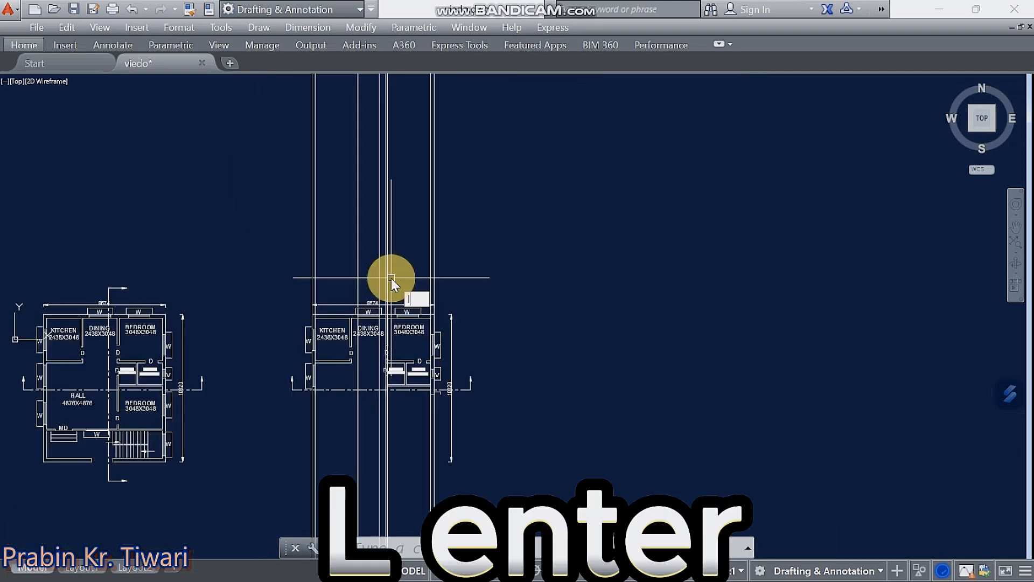
key("Return")
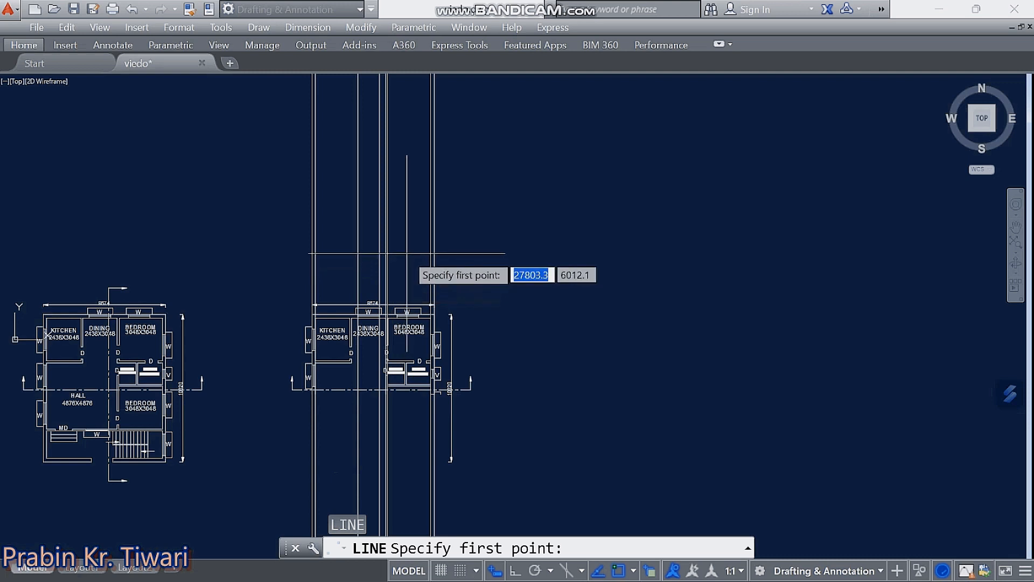
left_click(270, 259)
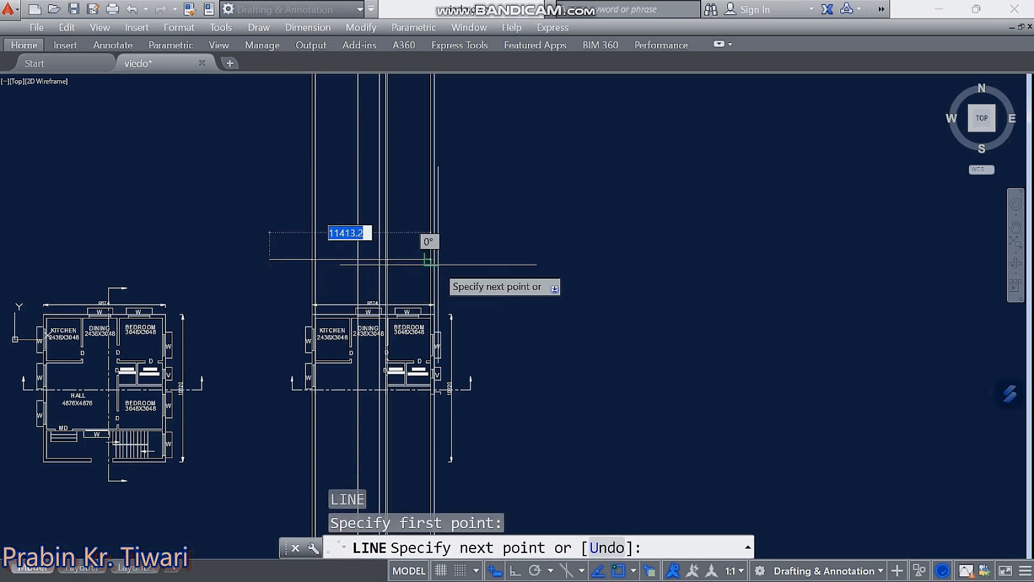
left_click(514, 571)
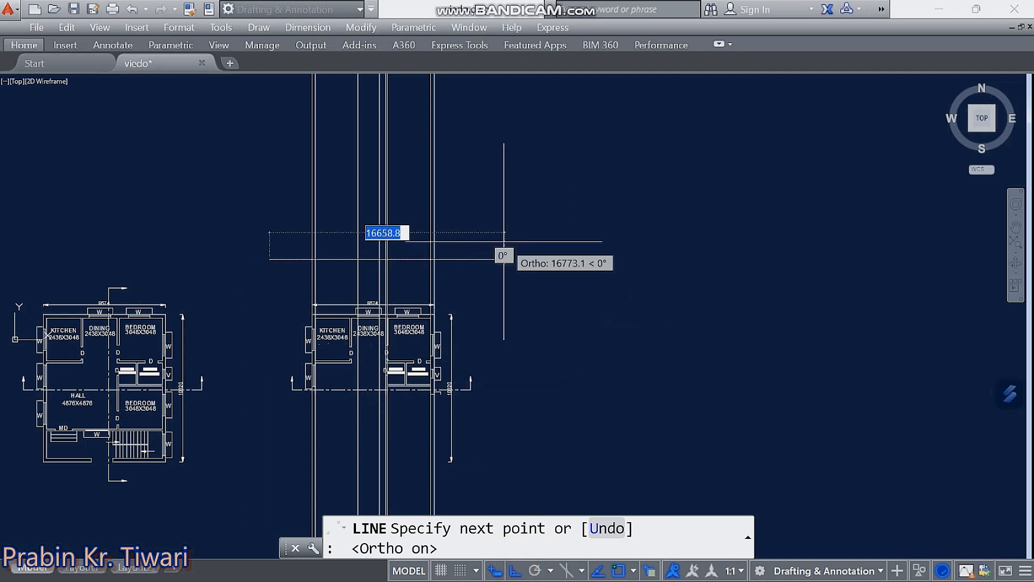
left_click(477, 264)
key("Return")
scroll(476, 294, "up", 2)
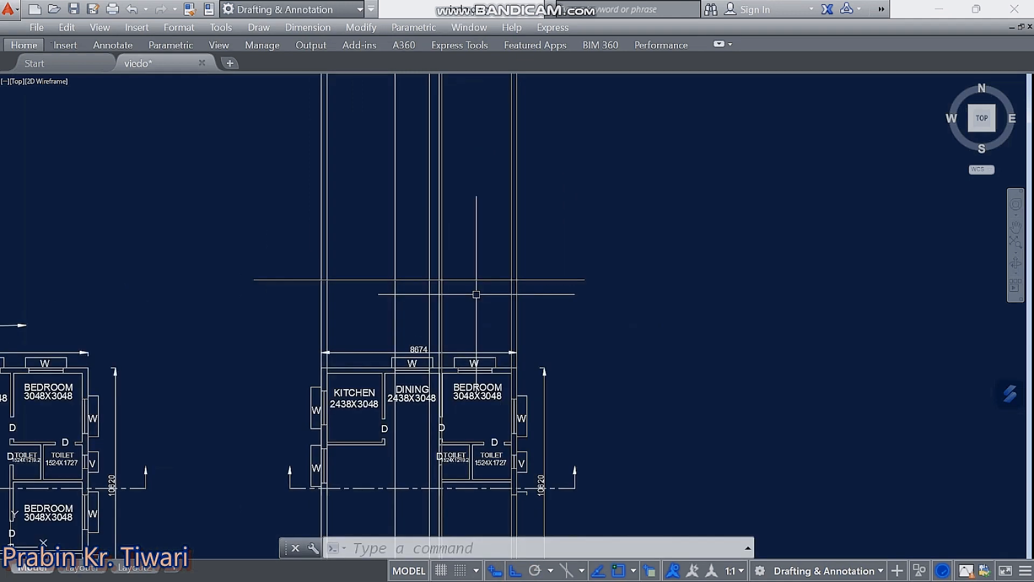
- Offset the horizontal line above the trimmed plan upward by 600 and finish the Offset command
middle_click_drag(477, 294, 485, 294)
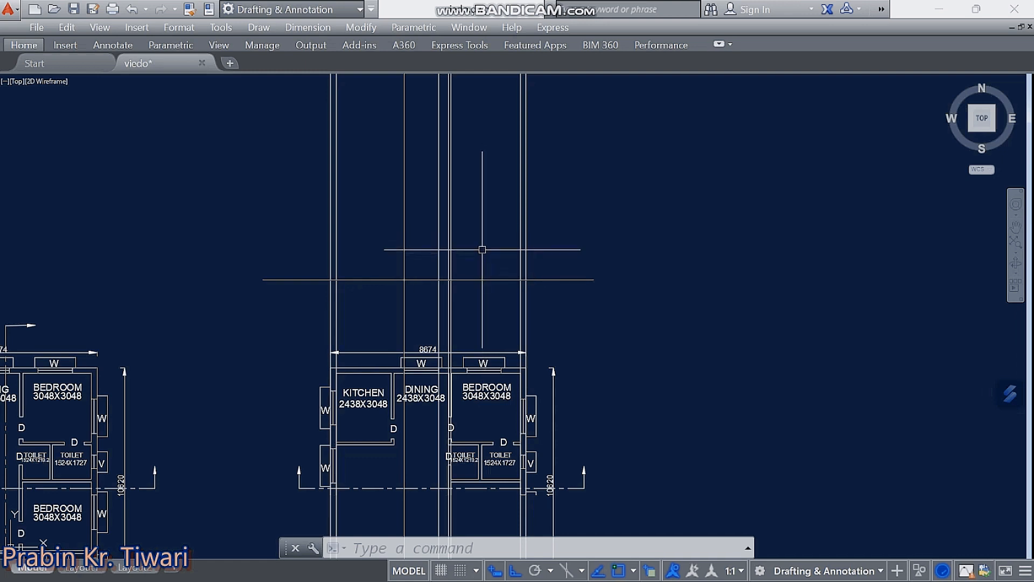
type("OFFSET")
key("Return")
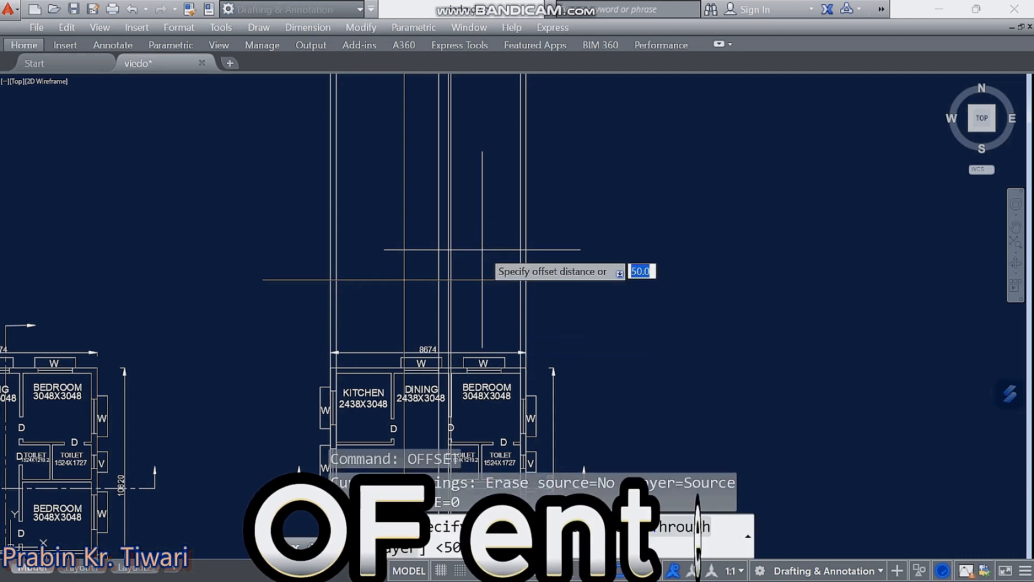
key("Return")
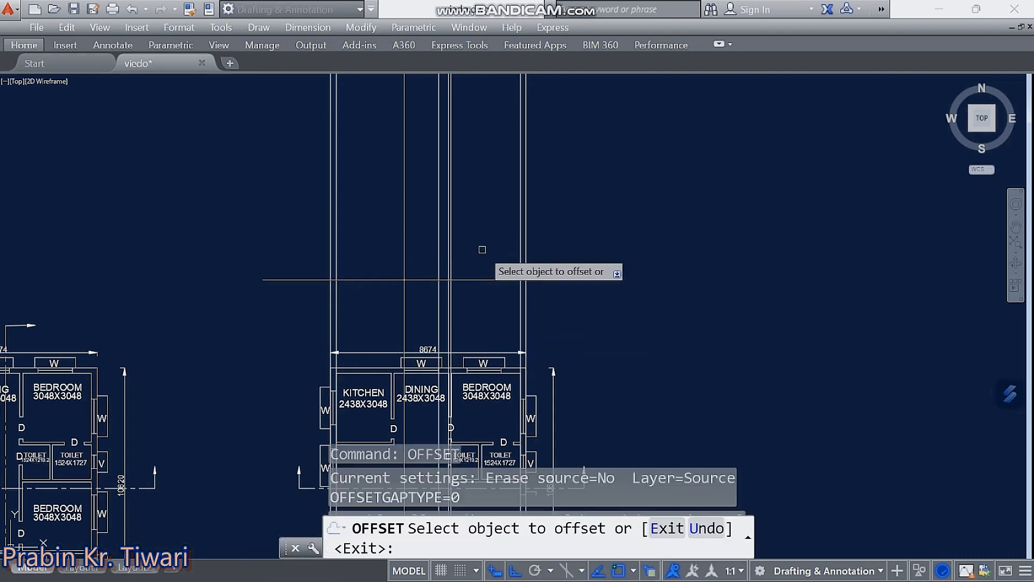
left_click(493, 278)
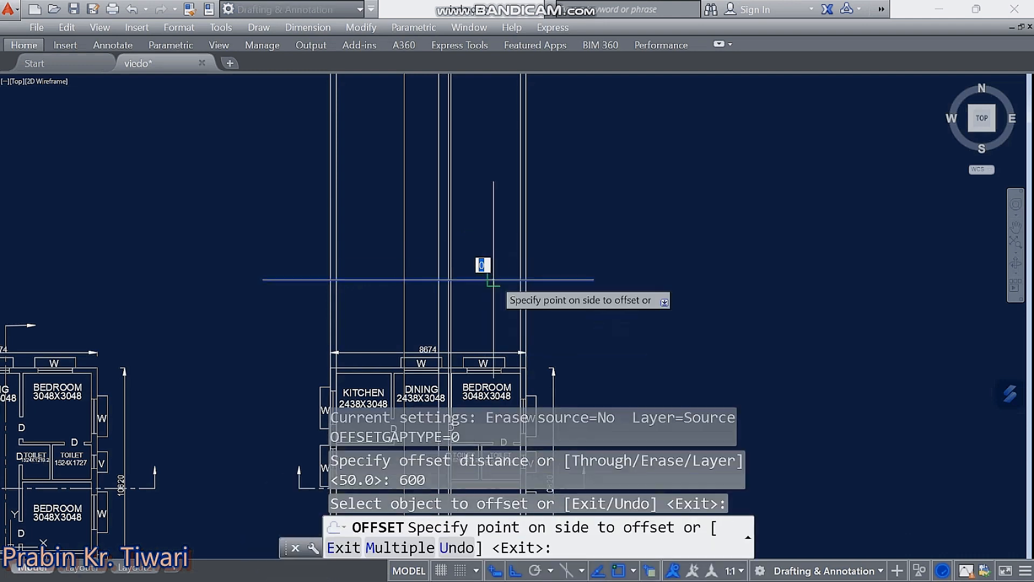
left_click(498, 197)
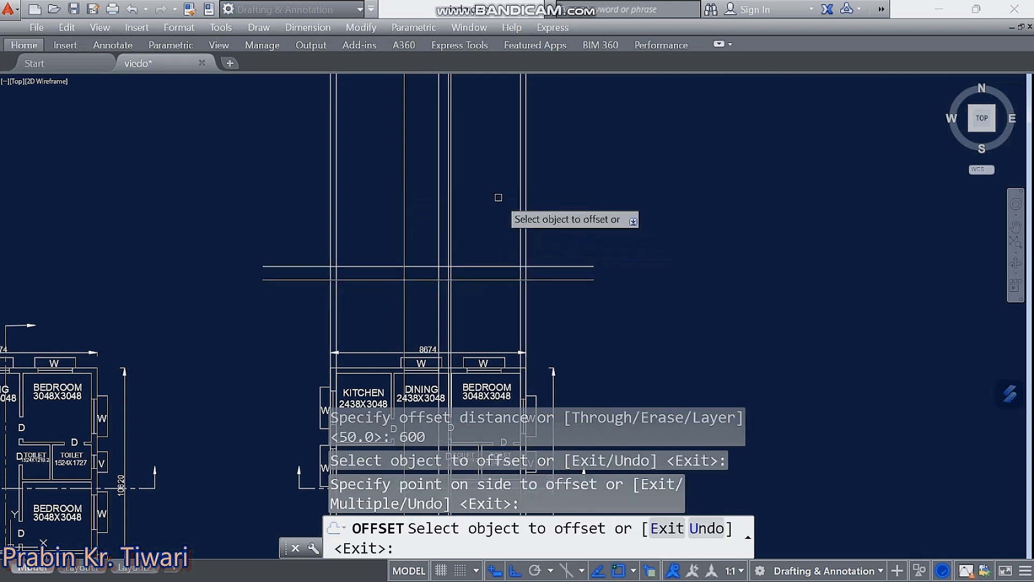
key("Escape")
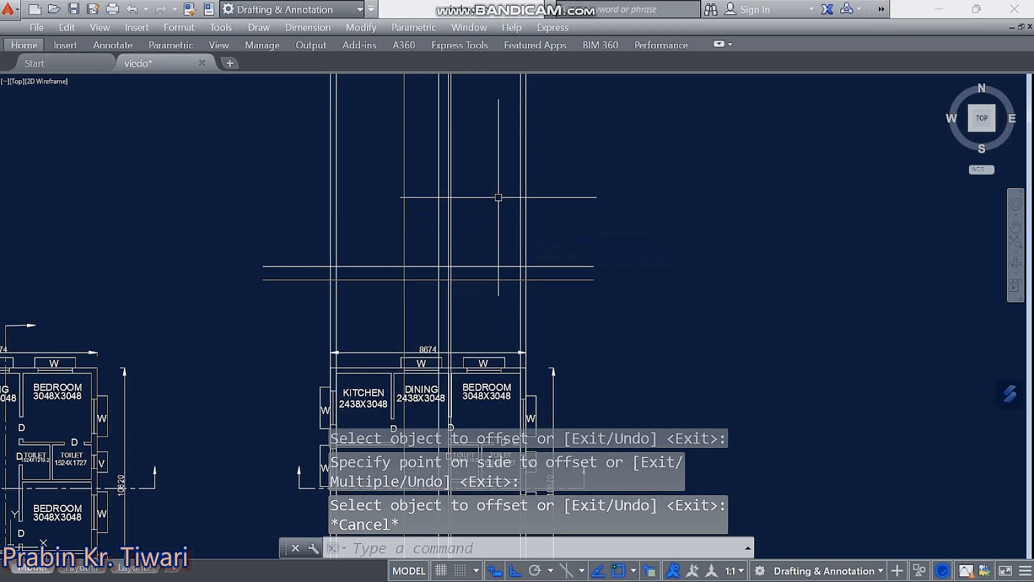
- Offset the upper of the two horizontal lines upward by 3000 to mark the floor-to-ceiling height
scroll(511, 274, "up", 3)
scroll(507, 269, "down", 3)
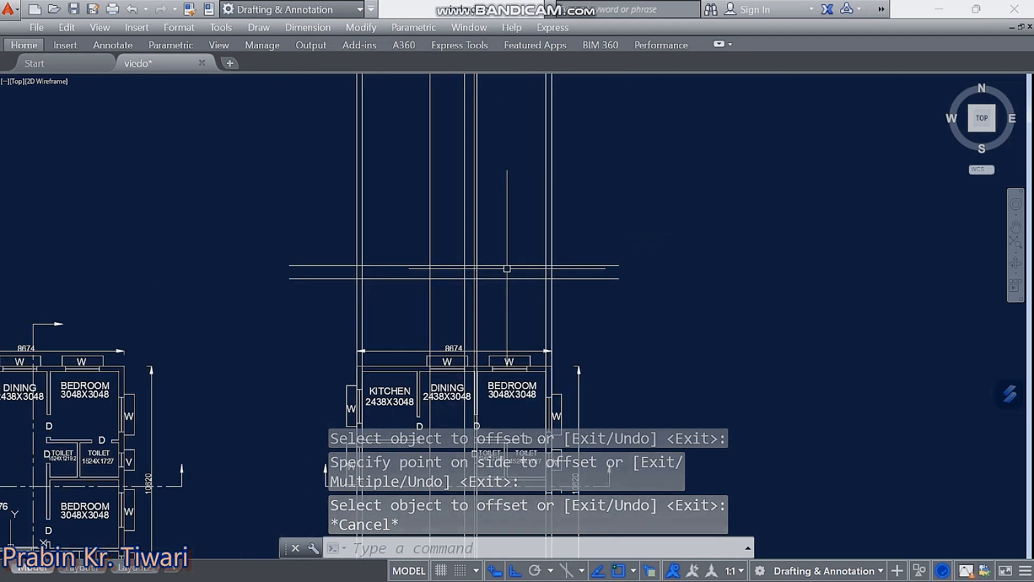
middle_click_drag(507, 268, 521, 271)
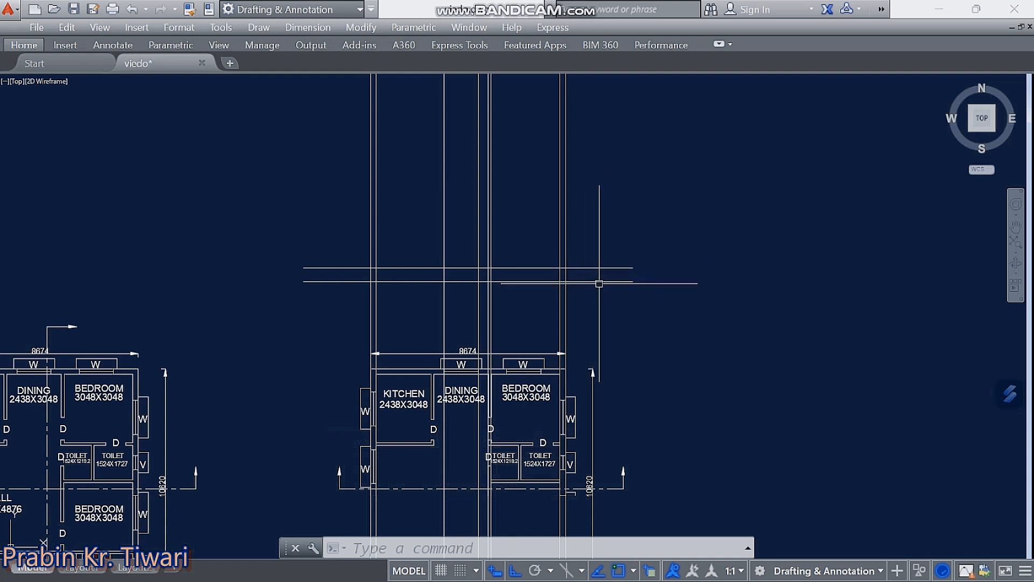
scroll(607, 284, "up", 3)
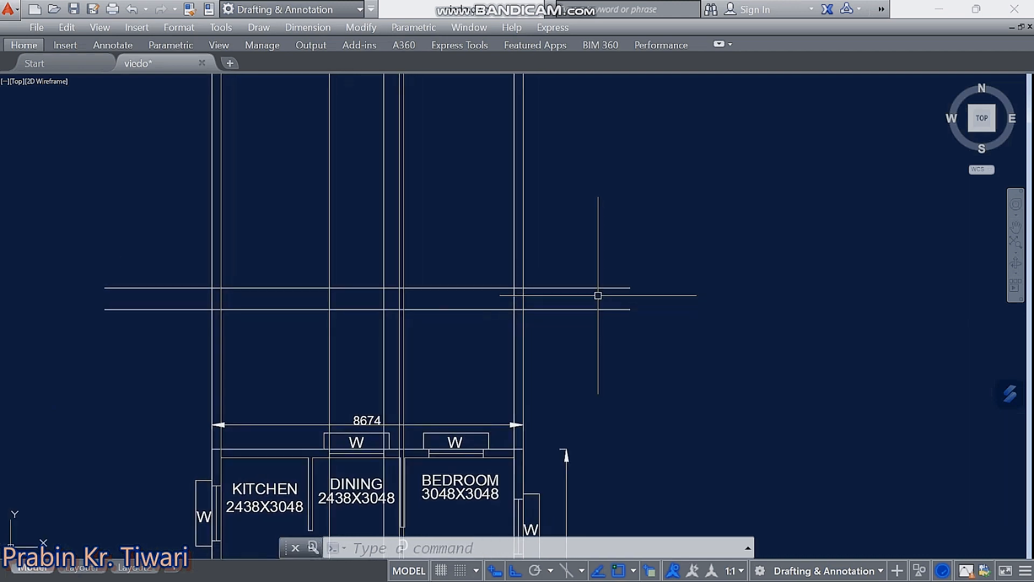
scroll(543, 317, "down", 2)
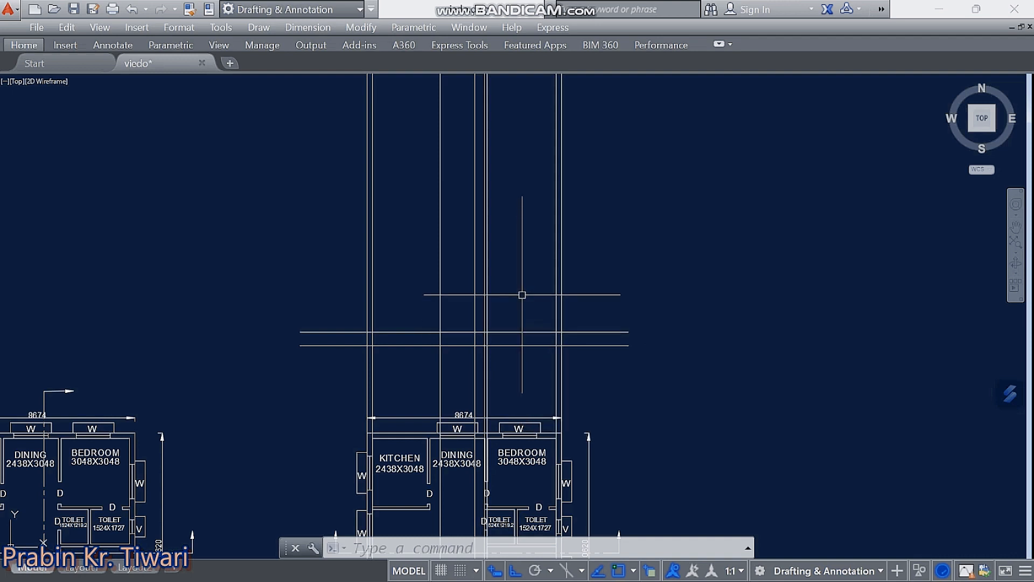
type("OF")
key("Return")
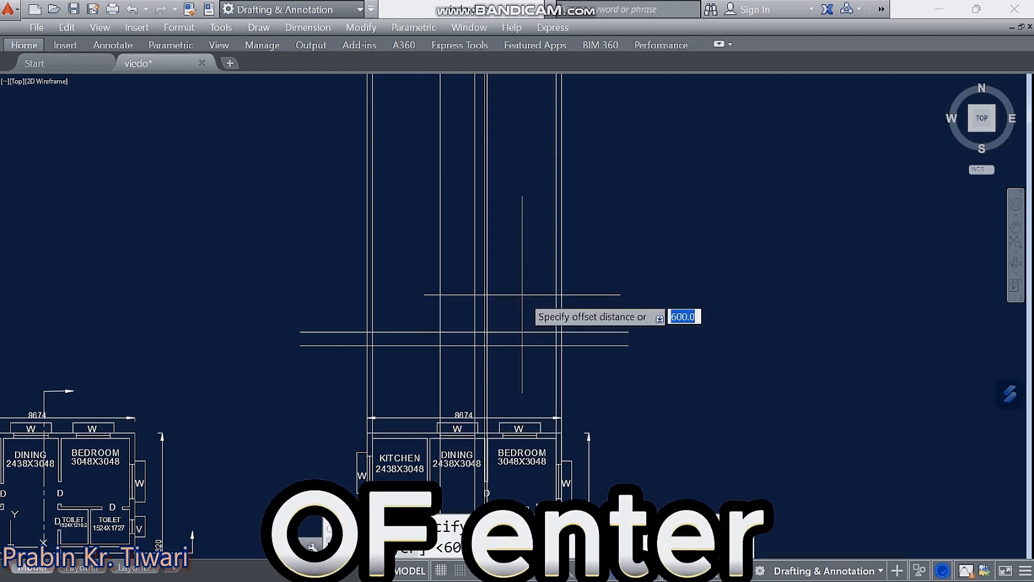
type("3000")
key("Return")
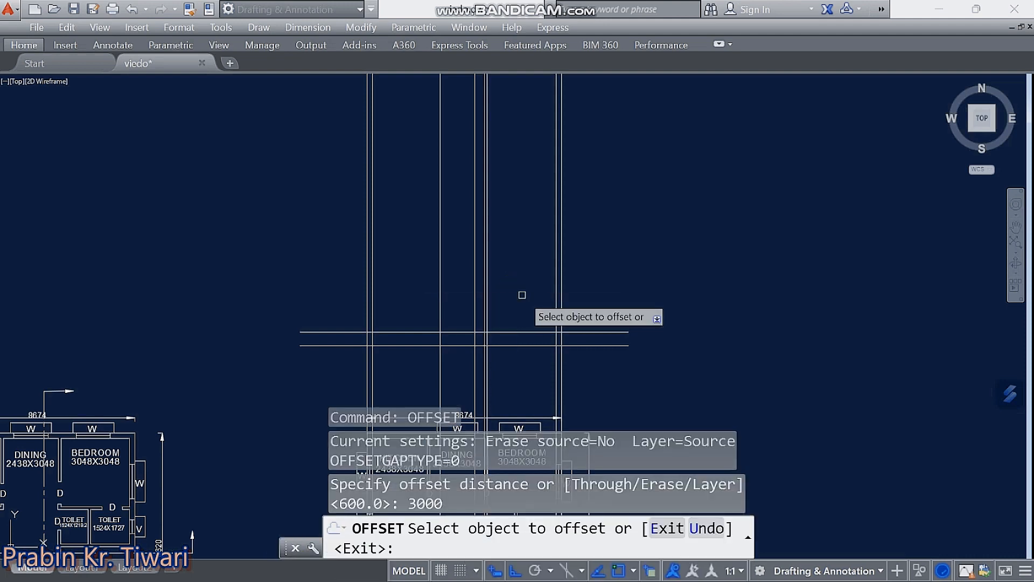
left_click(520, 332)
left_click(521, 332)
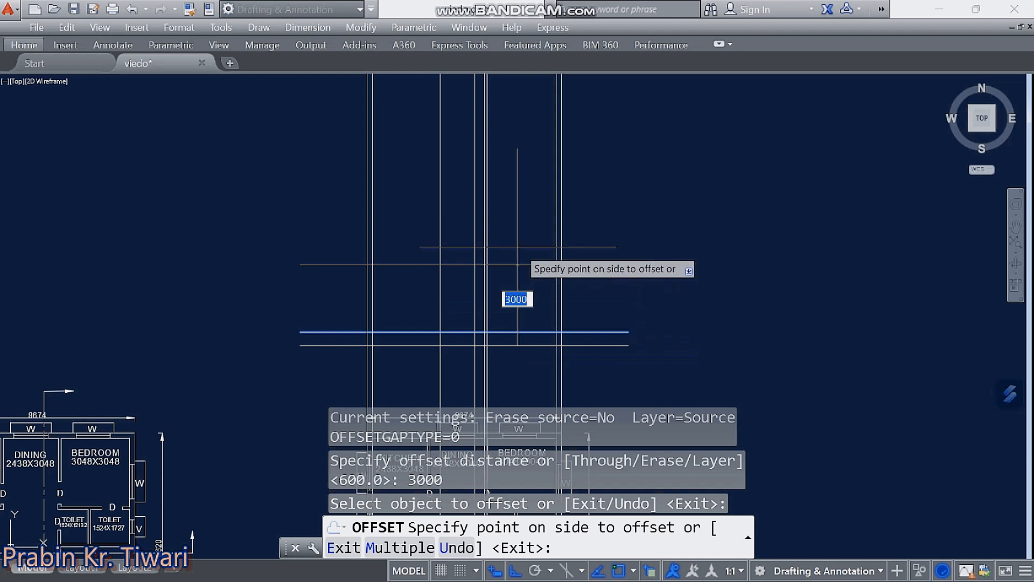
left_click(517, 223)
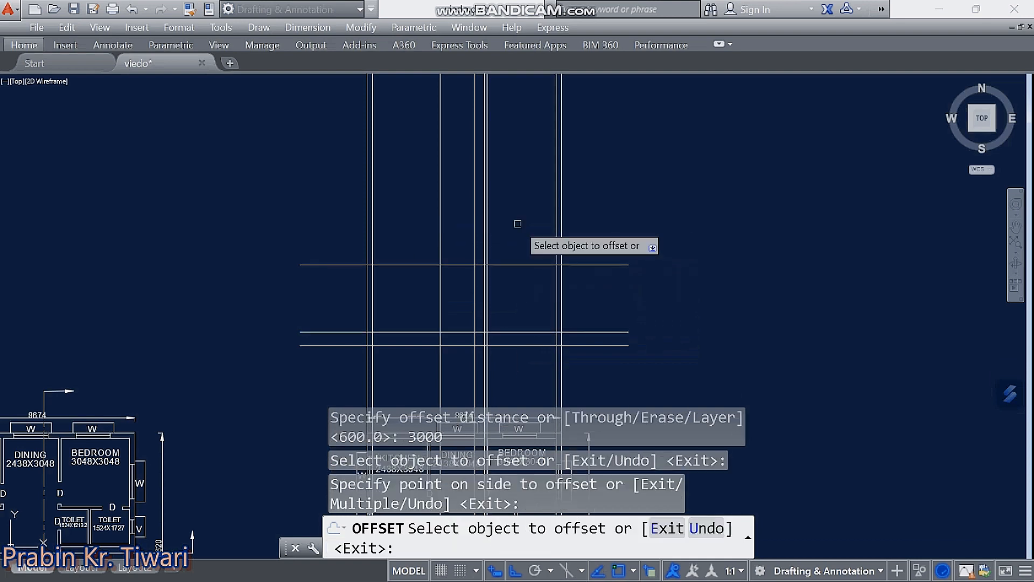
key("Escape")
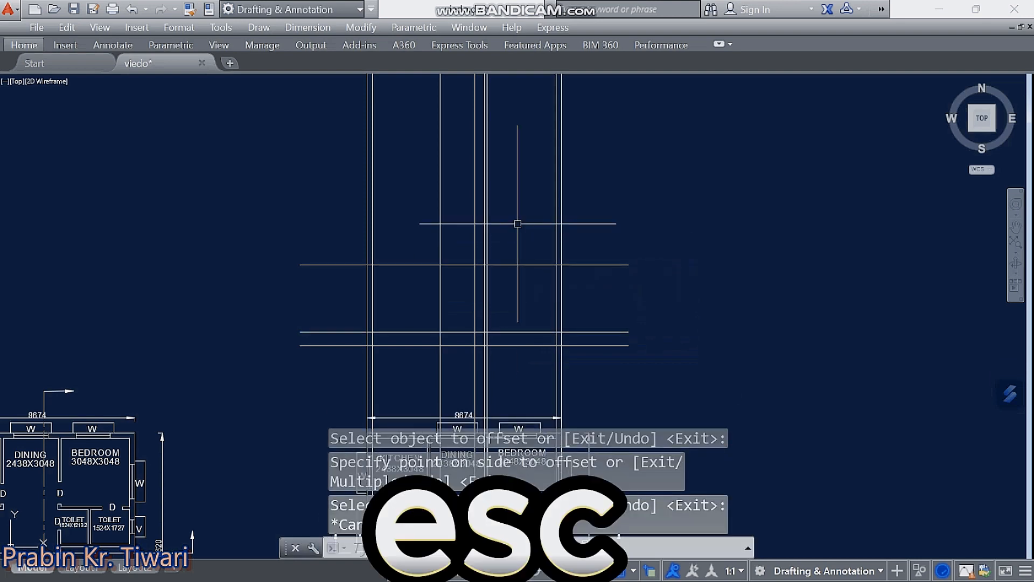
- Offset the topmost horizontal line upward by 100 to form the slab thickness
scroll(510, 332, "up", 3)
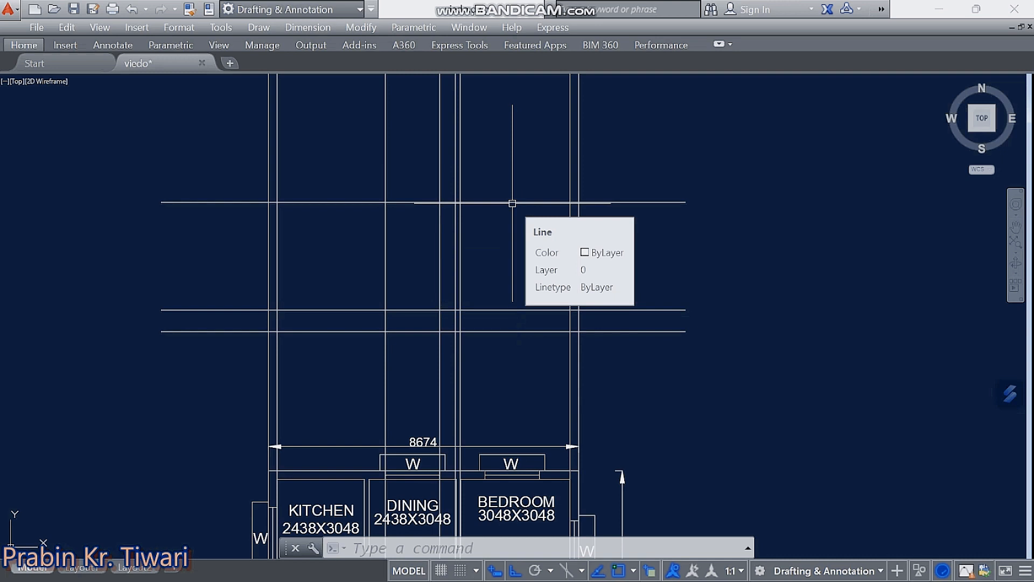
middle_click_drag(513, 189, 513, 216)
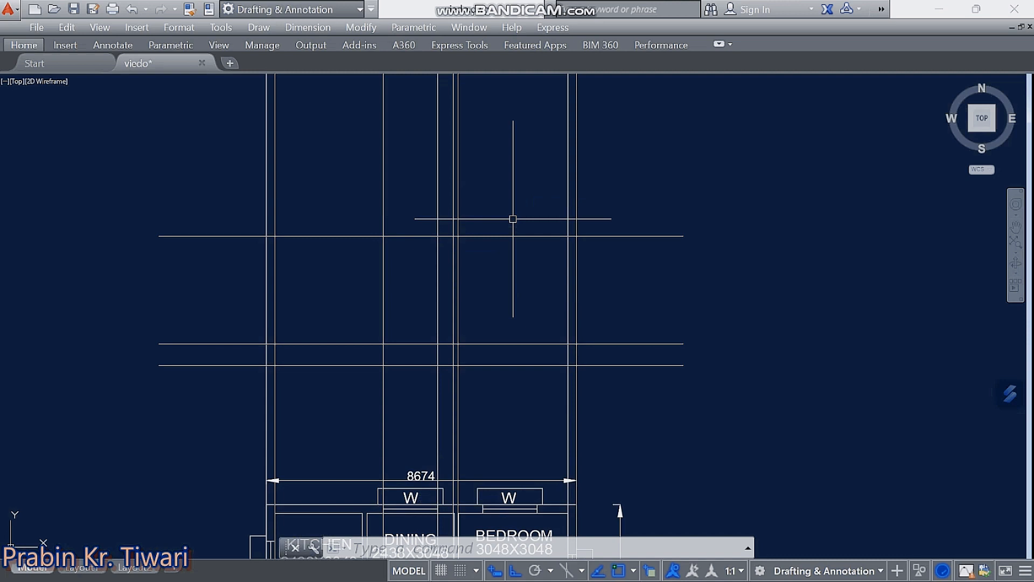
type("of")
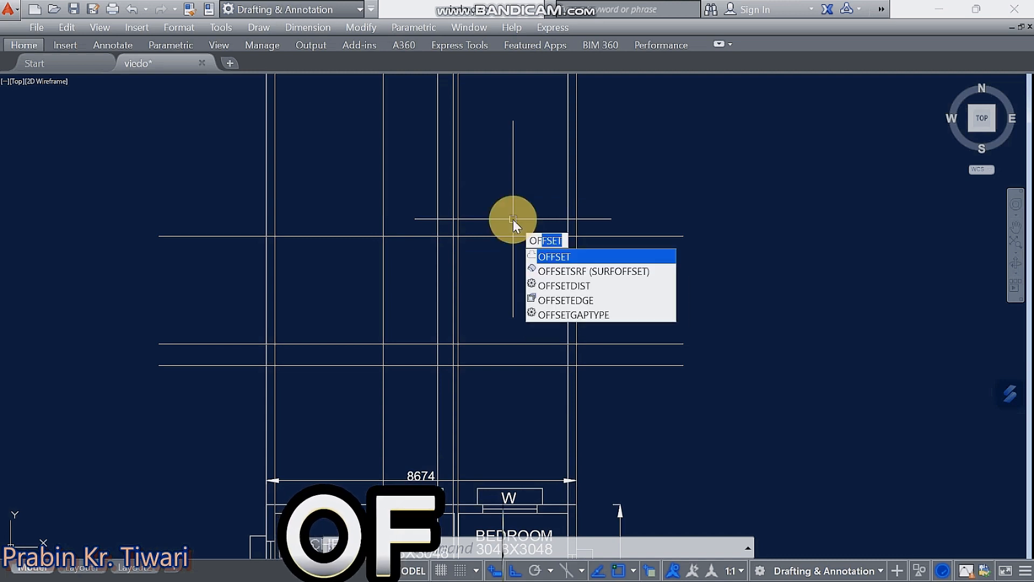
key("Return")
type("100")
key("Return")
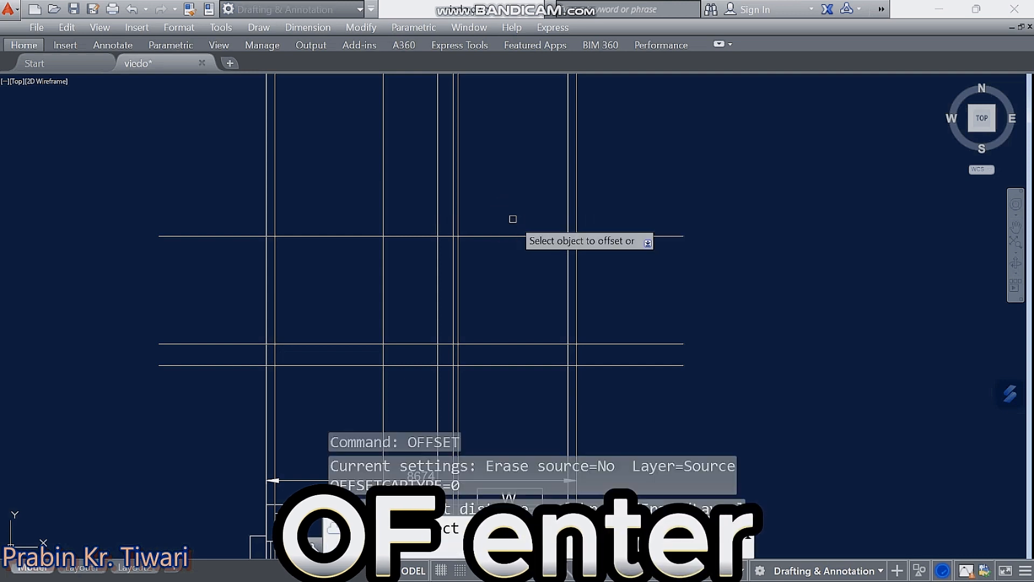
left_click(512, 235)
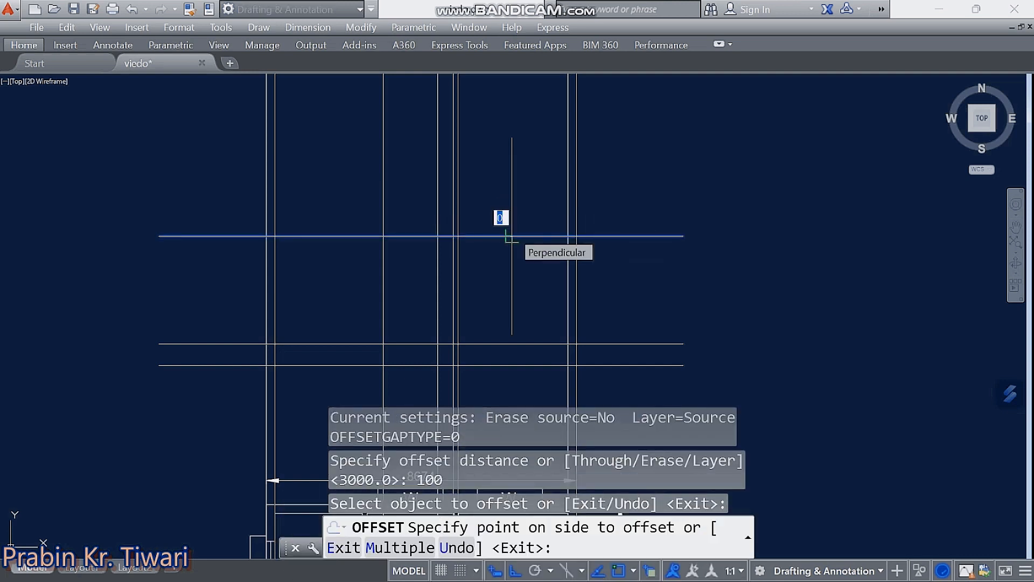
left_click(510, 159)
scroll(519, 222, "up", 2)
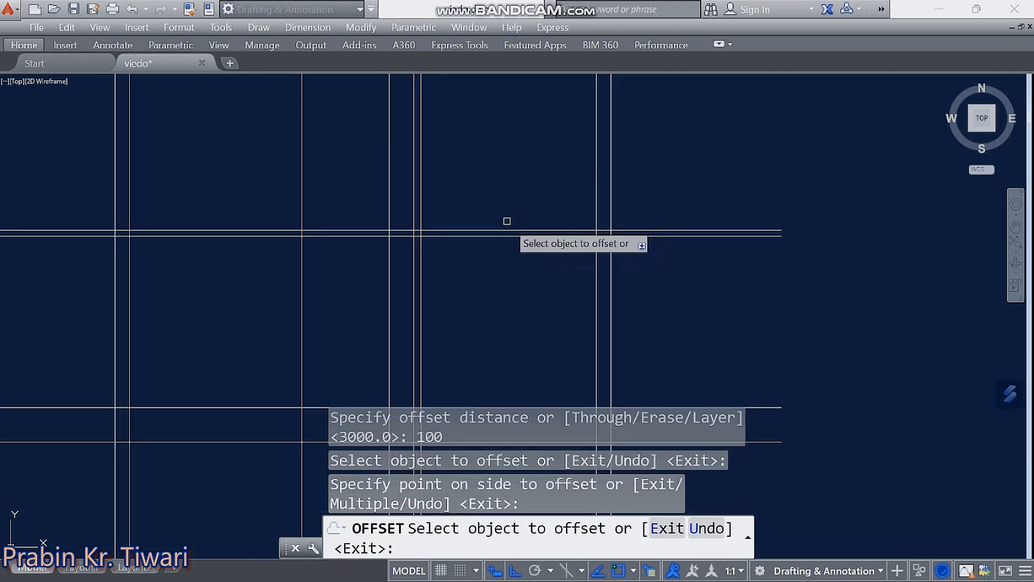
scroll(524, 253, "down", 2)
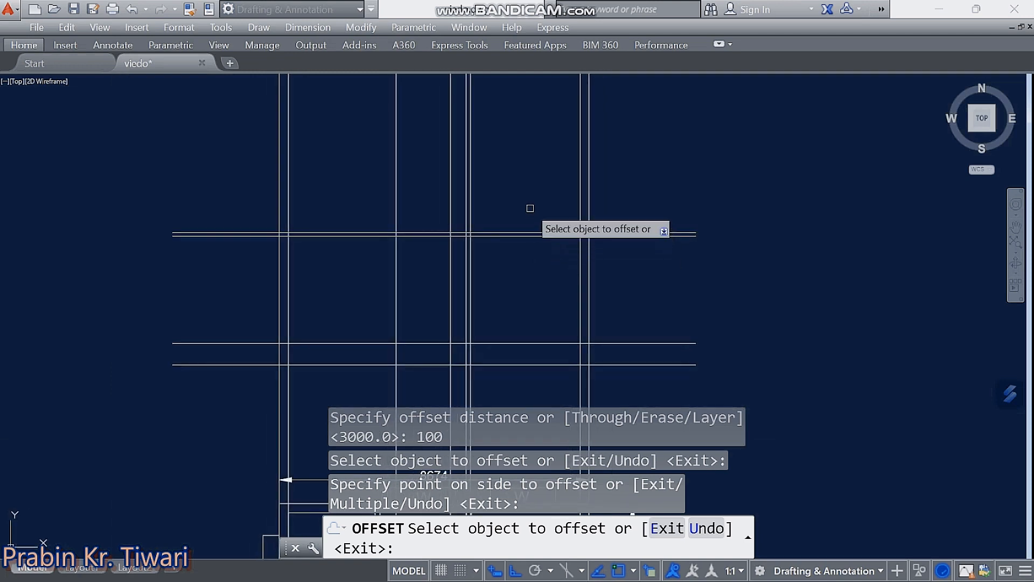
key("Escape")
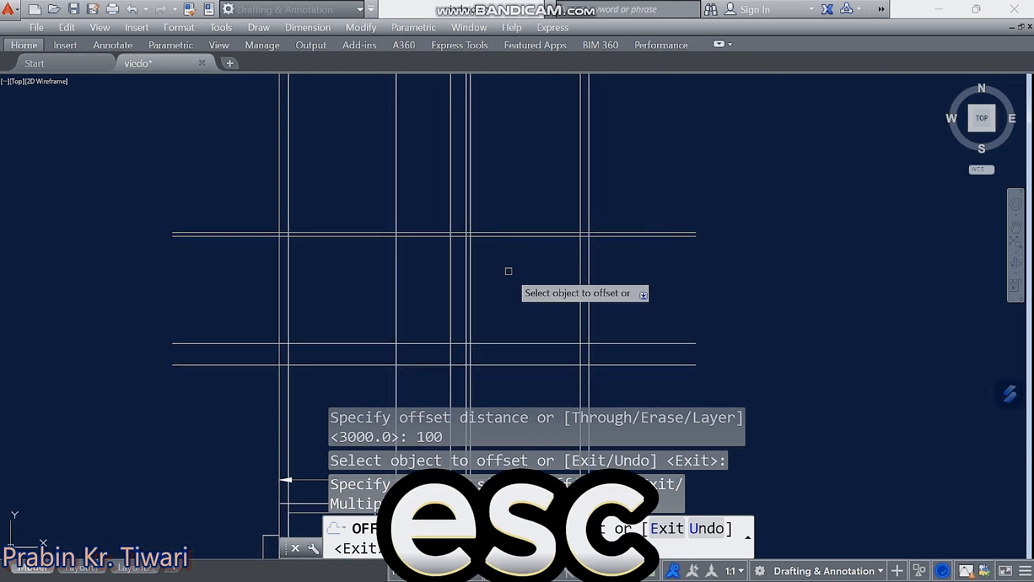
- Trim the vertical construction lines below the lowest and above the highest horizontal line, and cut the horizontal overhangs next to the outer walls
scroll(508, 266, "down", 2)
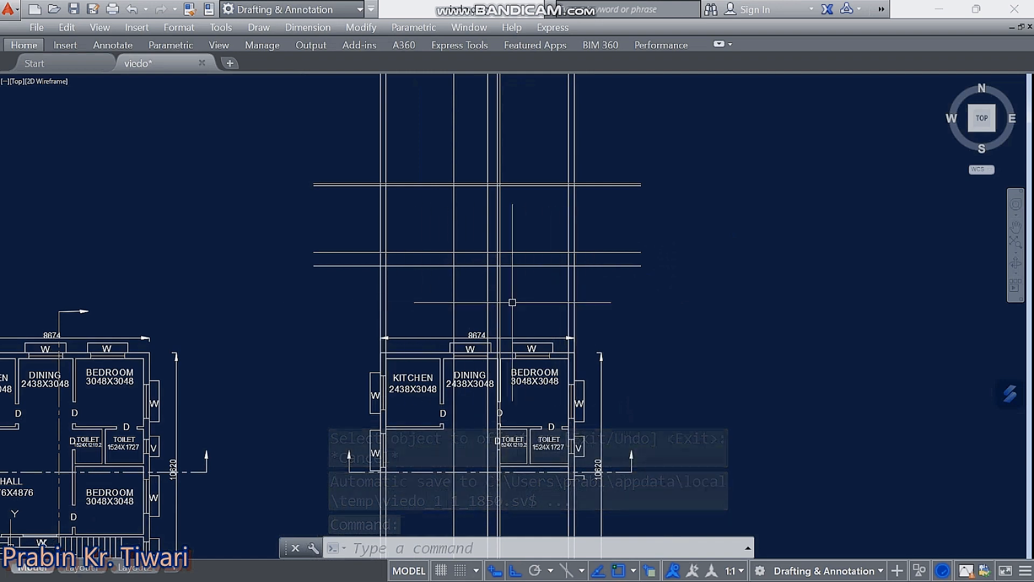
type("tr")
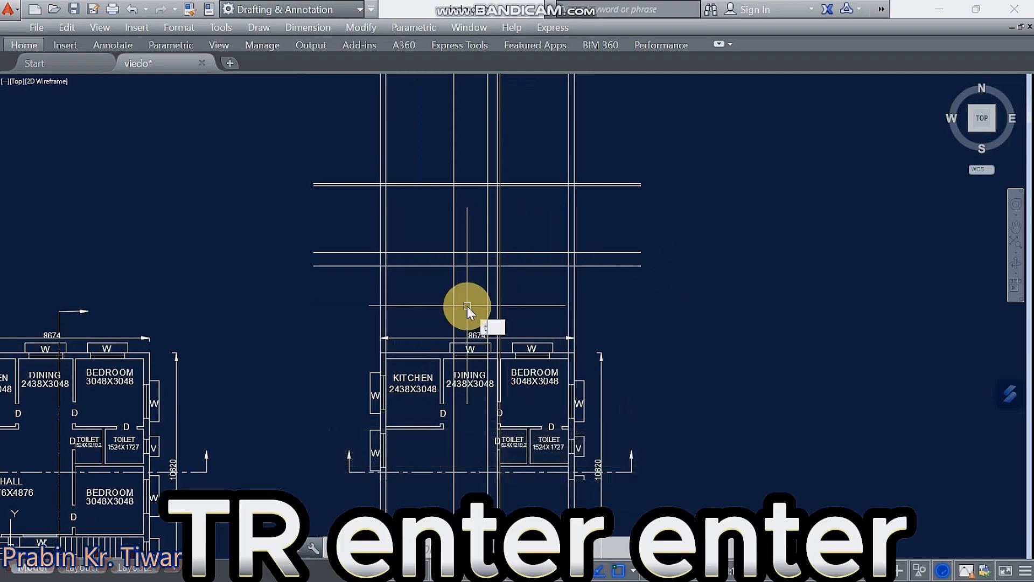
key("Return")
key("Return")
left_click(596, 290)
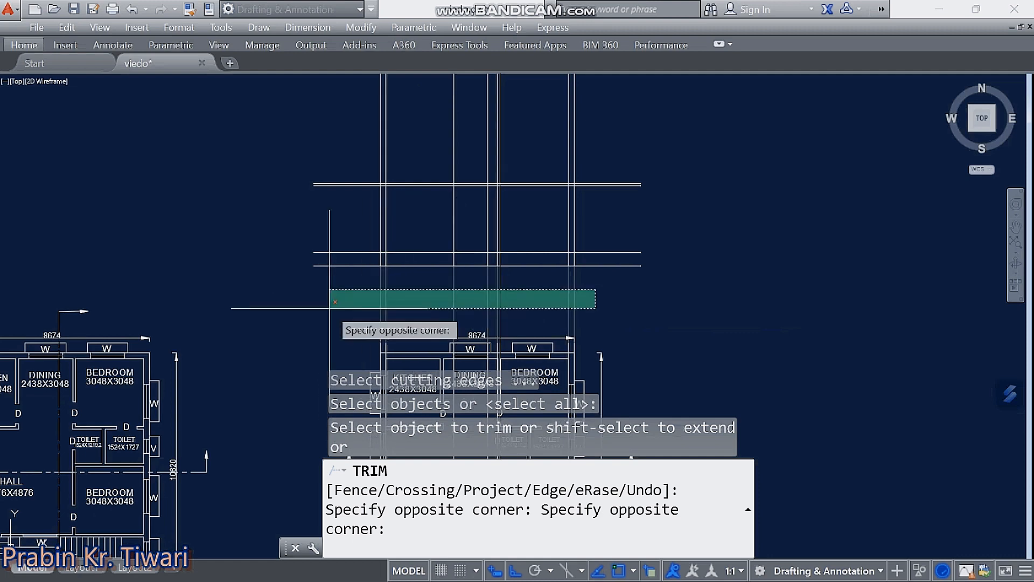
left_click(328, 307)
middle_click_drag(360, 175, 361, 135)
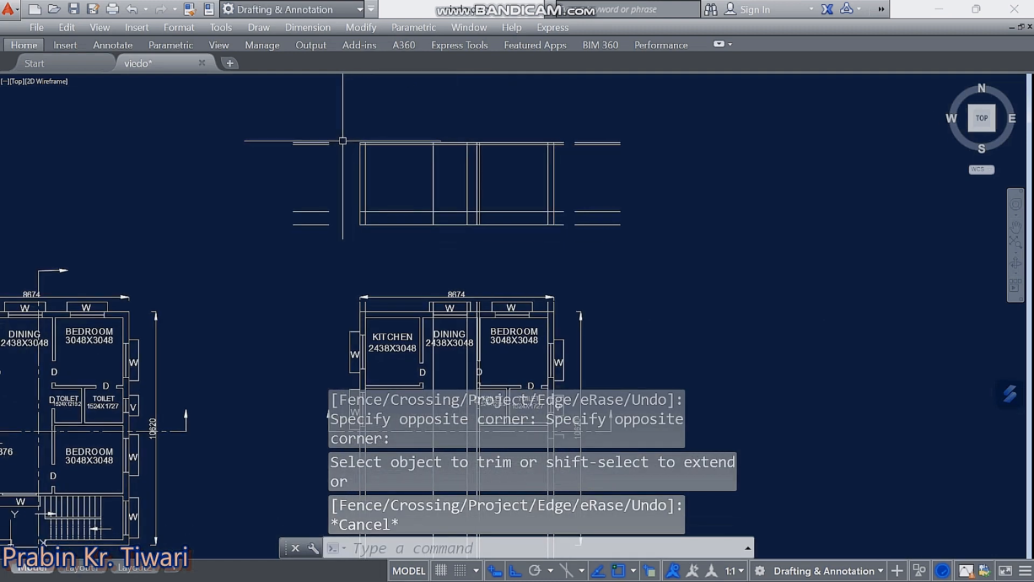
- Erase the eight detached horizontal line pieces left over on both sides of the section outline
left_click(336, 127)
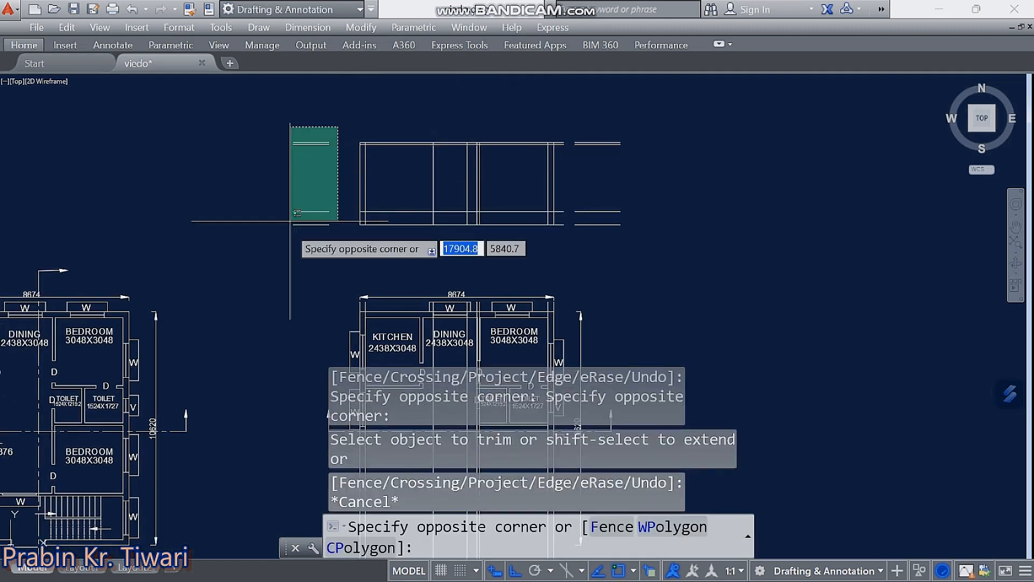
left_click(289, 219)
left_click(697, 124)
left_click(597, 231)
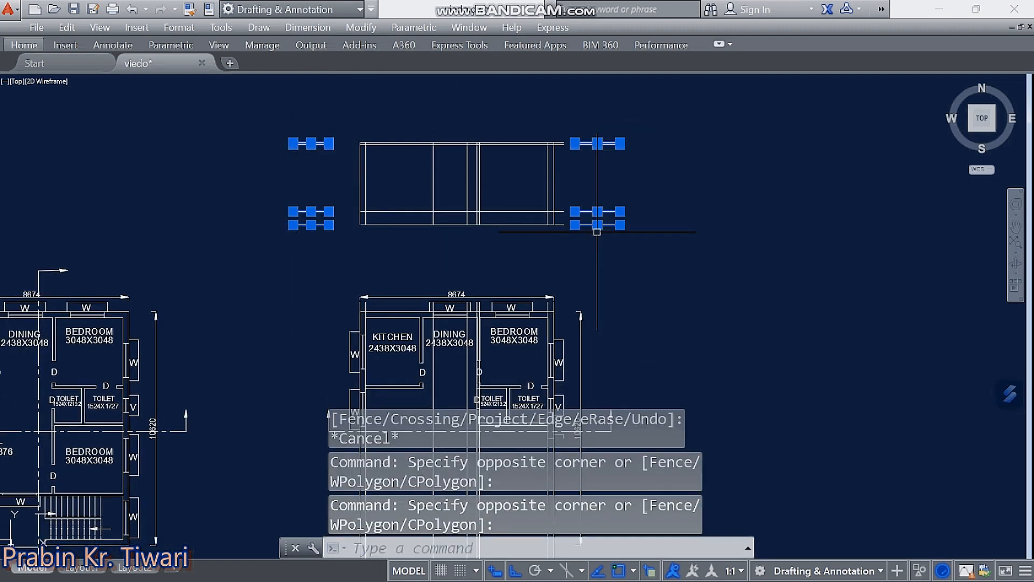
key("Delete")
- Trim the remaining horizontal line ends flush with the outer face of the section's right exterior wall
scroll(571, 178, "up", 4)
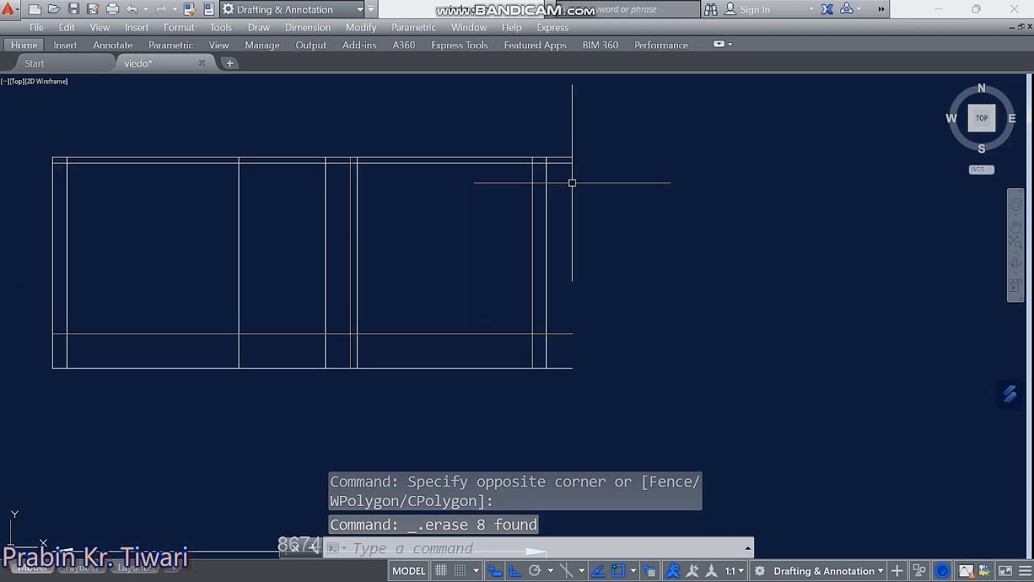
type("tr")
key("Return")
key("Return")
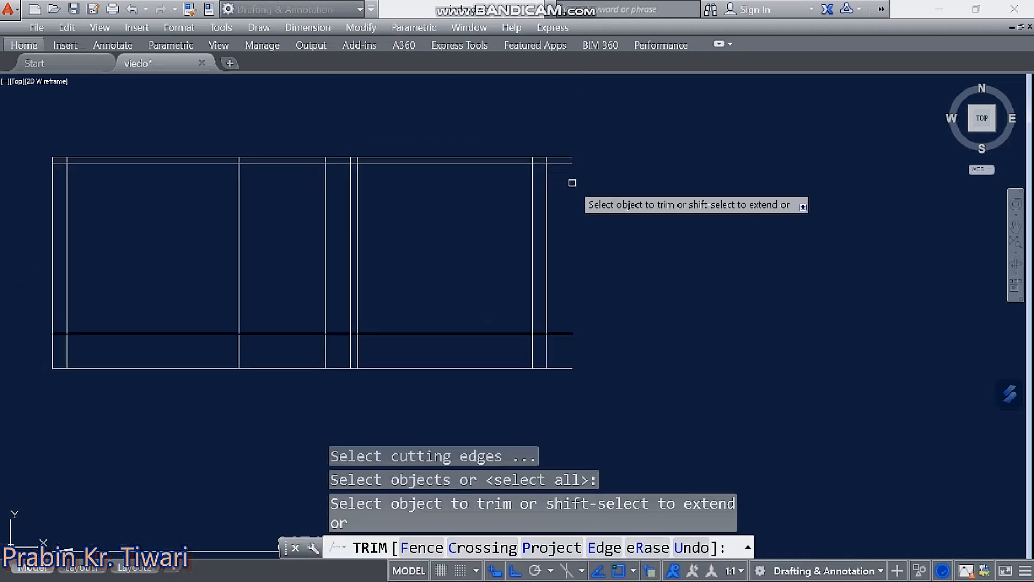
key("Escape")
key("Escape")
key("Escape")
key("Escape")
scroll(603, 237, "down", 4)
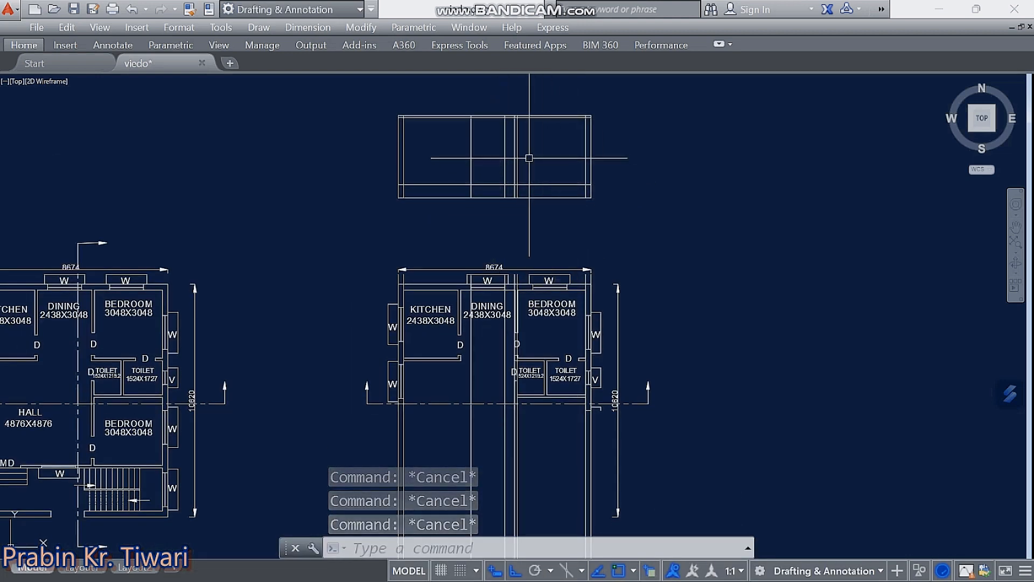
mouse_move(528, 157)
middle_mouse_down()
mouse_move(532, 192)
mouse_move(518, 205)
mouse_move(503, 152)
middle_mouse_up()
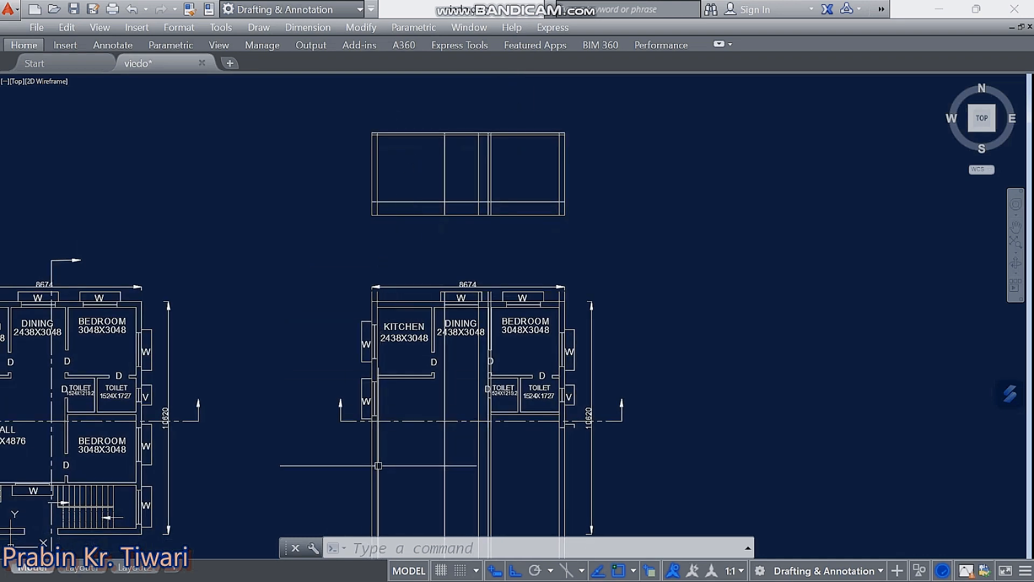
scroll(374, 420, "up", 6)
scroll(388, 381, "down", 6)
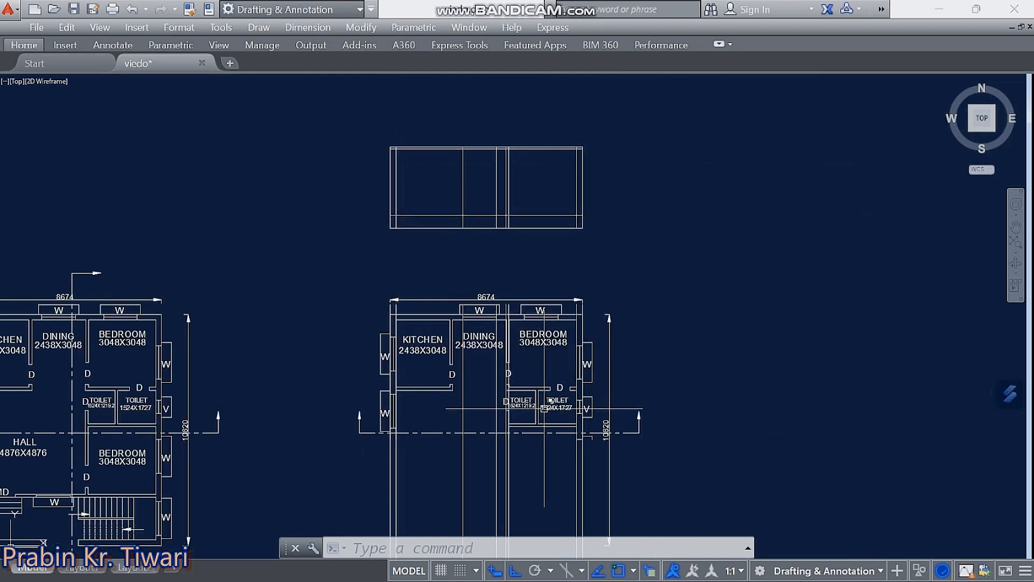
scroll(525, 422, "up", 2)
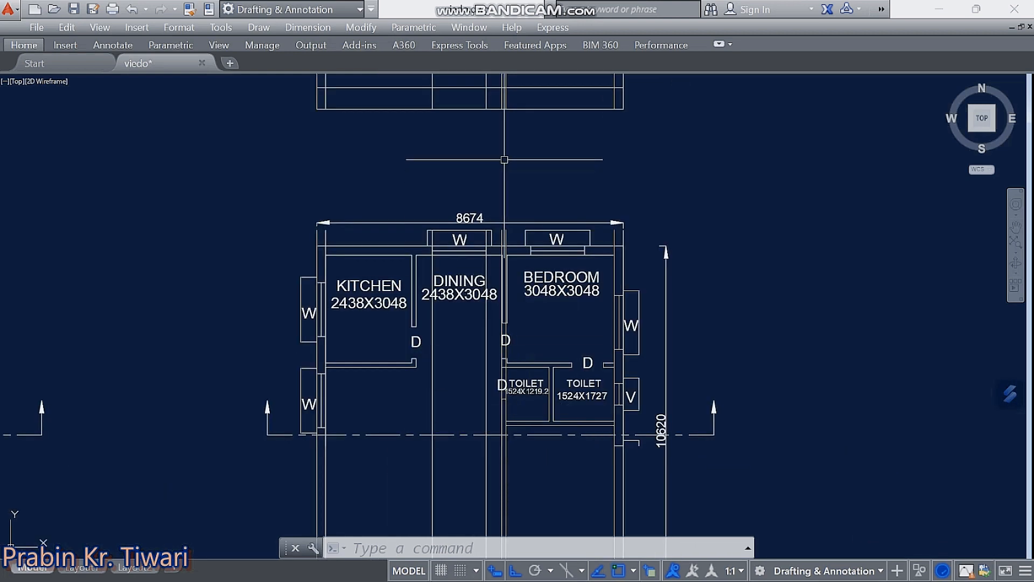
- Offset the section's floor line, the second-lowest horizontal line, upward by 2100 for the window head level
middle_click_drag(524, 421, 521, 456)
scroll(503, 162, "down", 2)
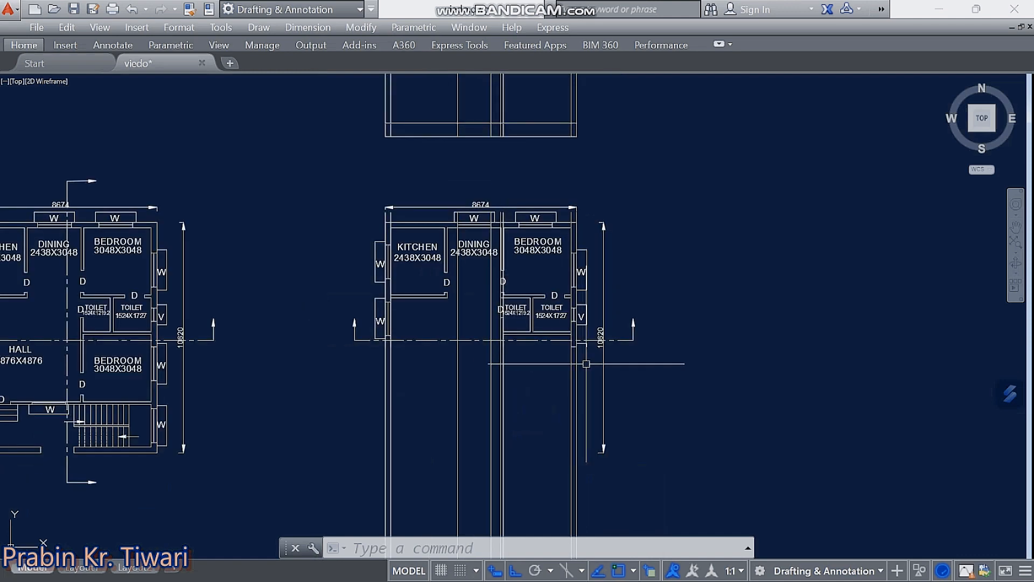
middle_click_drag(580, 364, 574, 388)
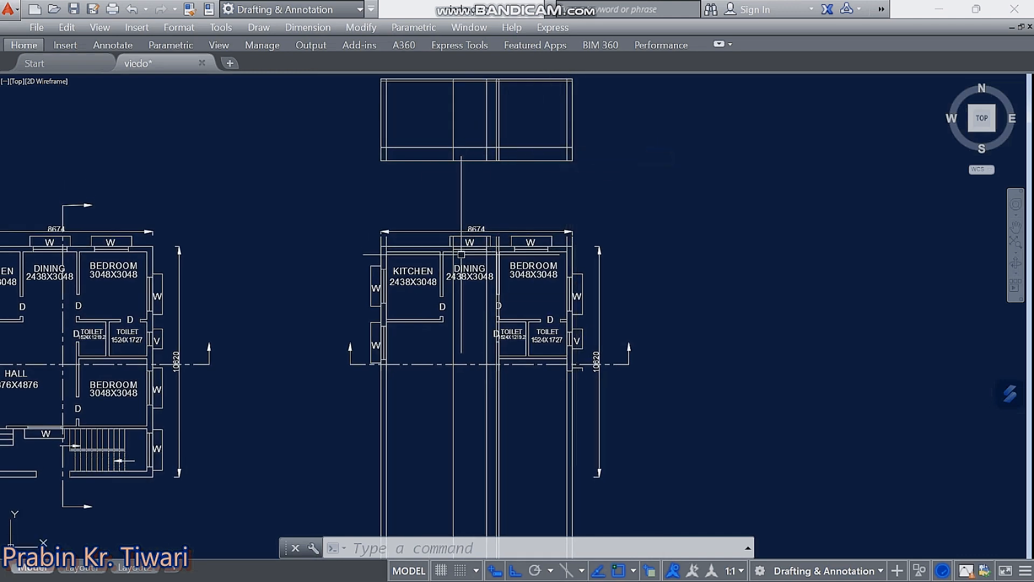
middle_click_drag(471, 167, 473, 212)
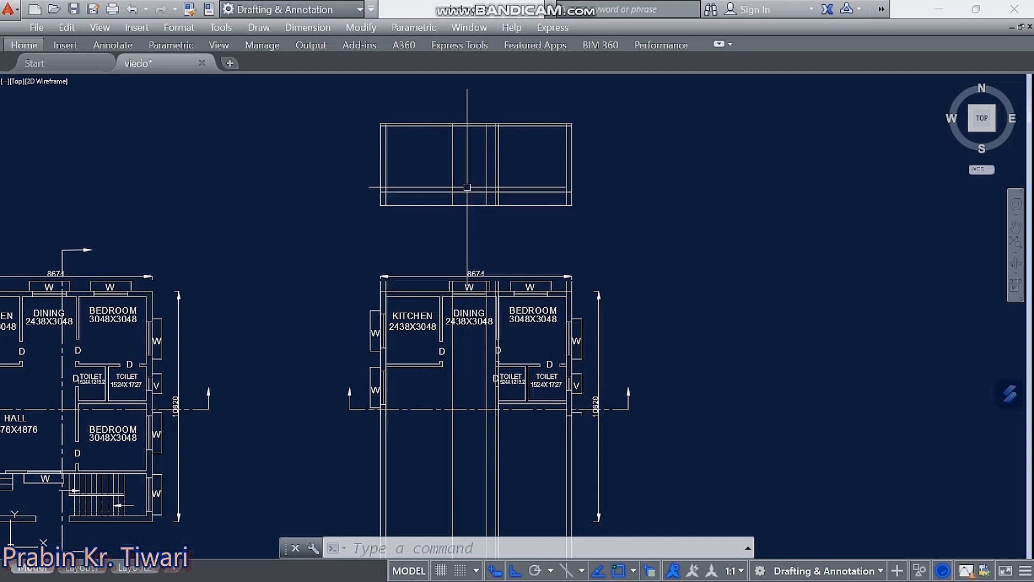
middle_click_drag(470, 185, 467, 226)
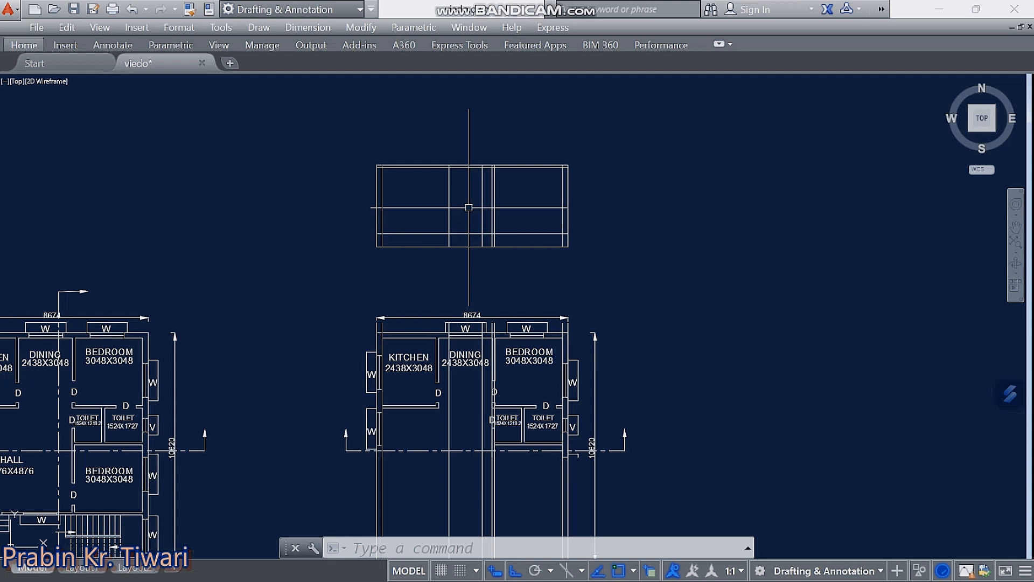
type("o")
key("Return")
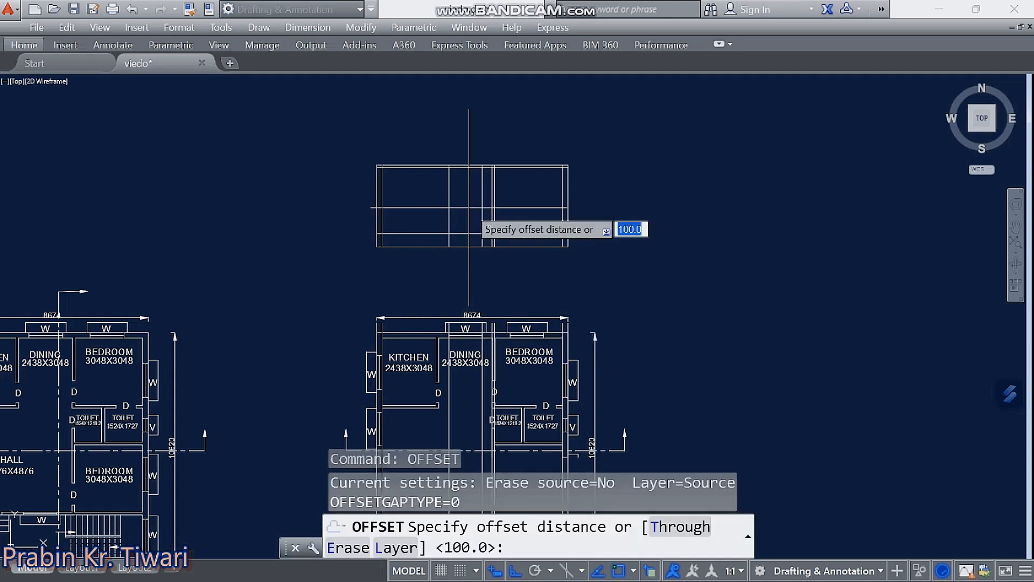
type("2100")
key("Return")
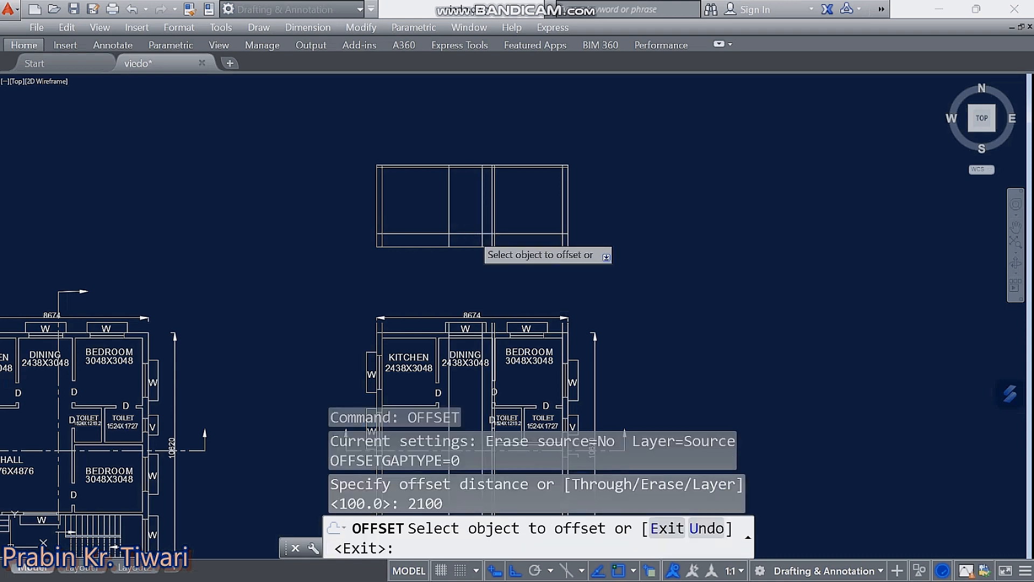
left_click(471, 233)
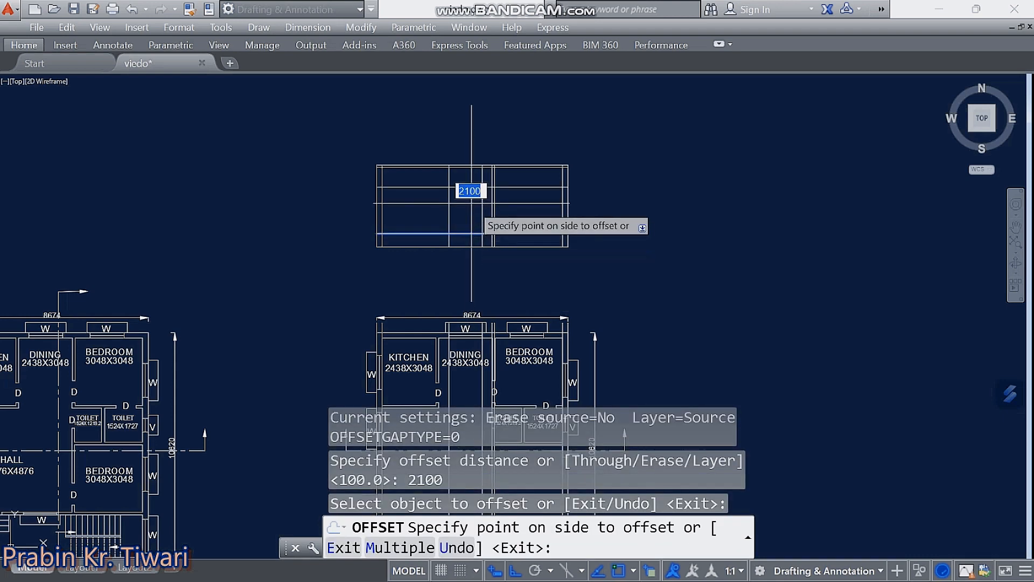
left_click(471, 202)
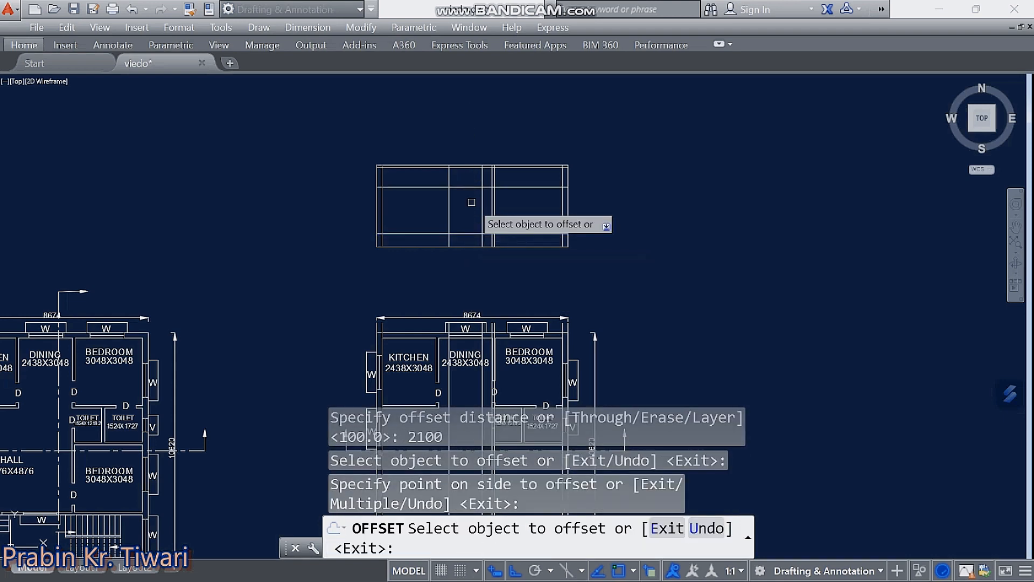
key("Escape")
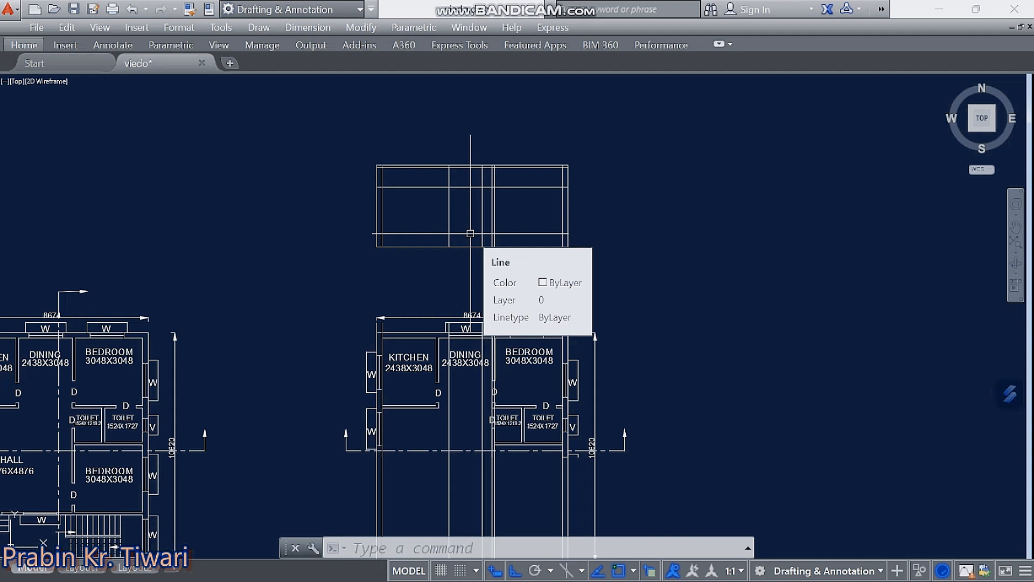
key("Return")
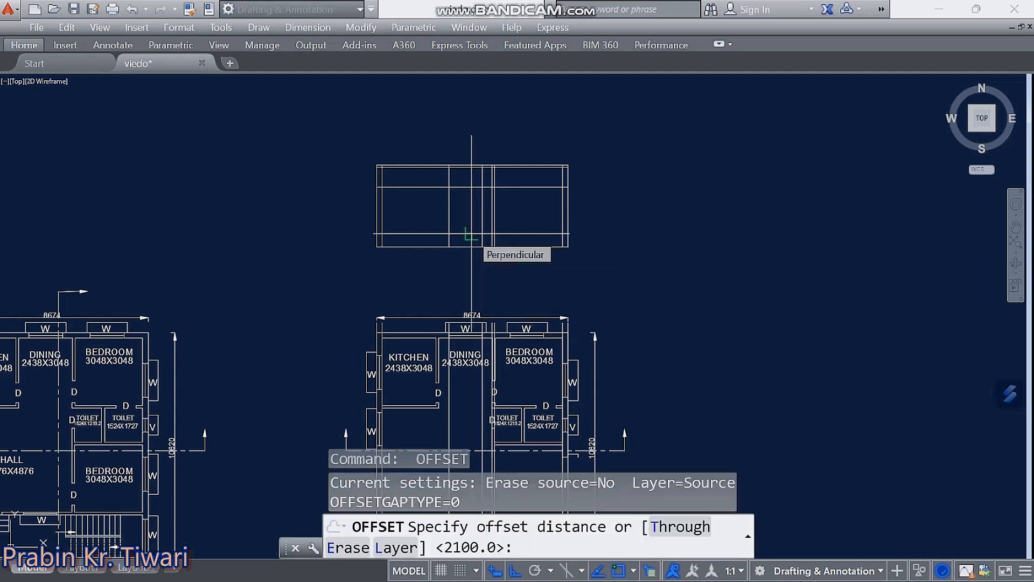
key("Escape")
key("Escape")
key("Escape")
- Offset the section's floor line upward by 900 for the window sill level
type("of")
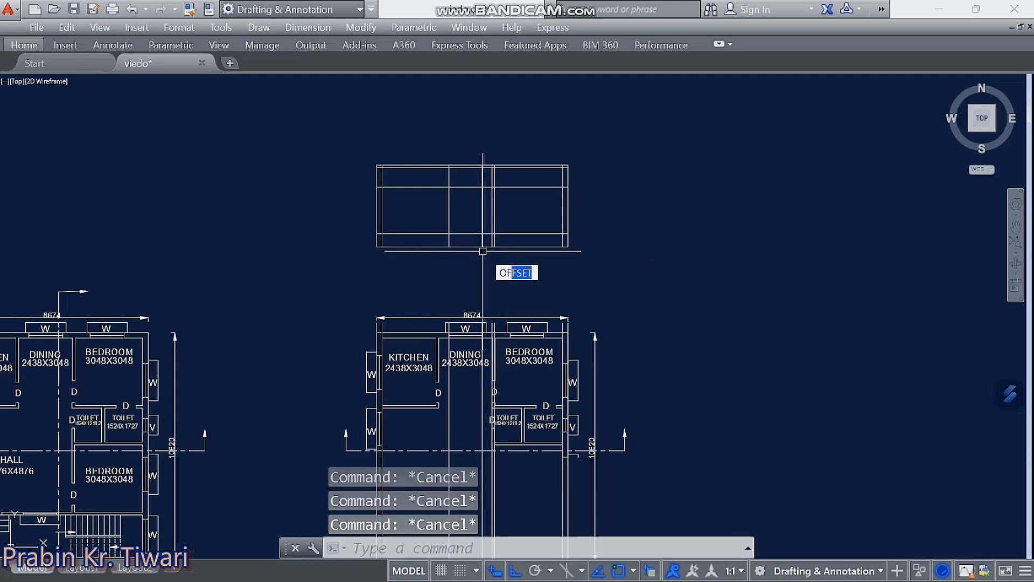
key("Return")
type("900")
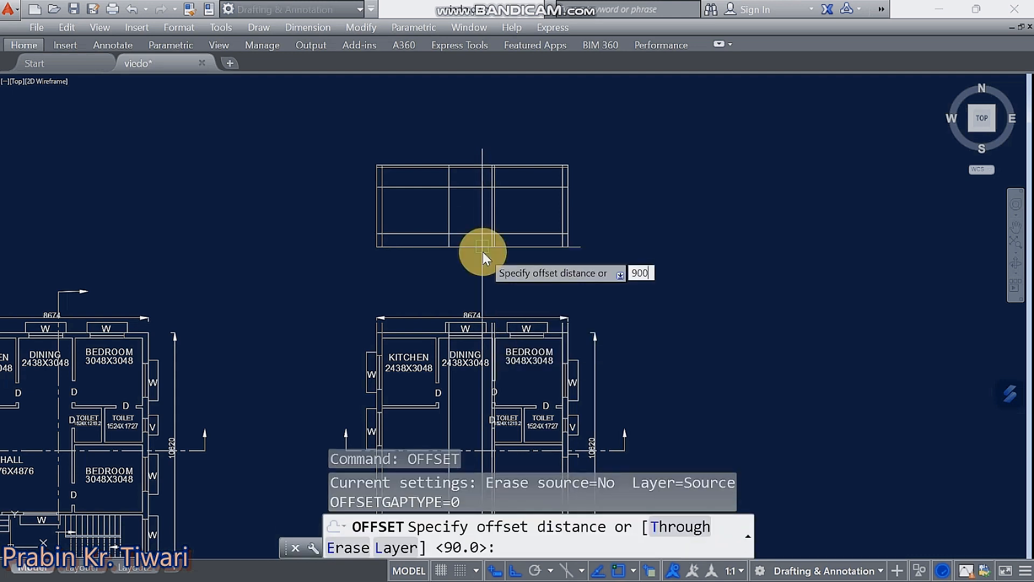
key("Return")
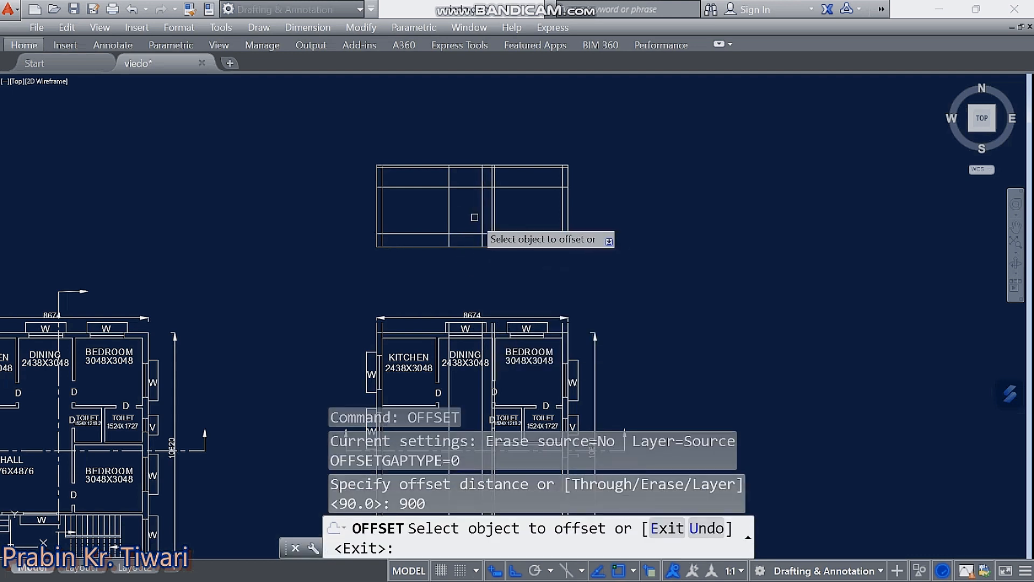
scroll(478, 252, "up", 2)
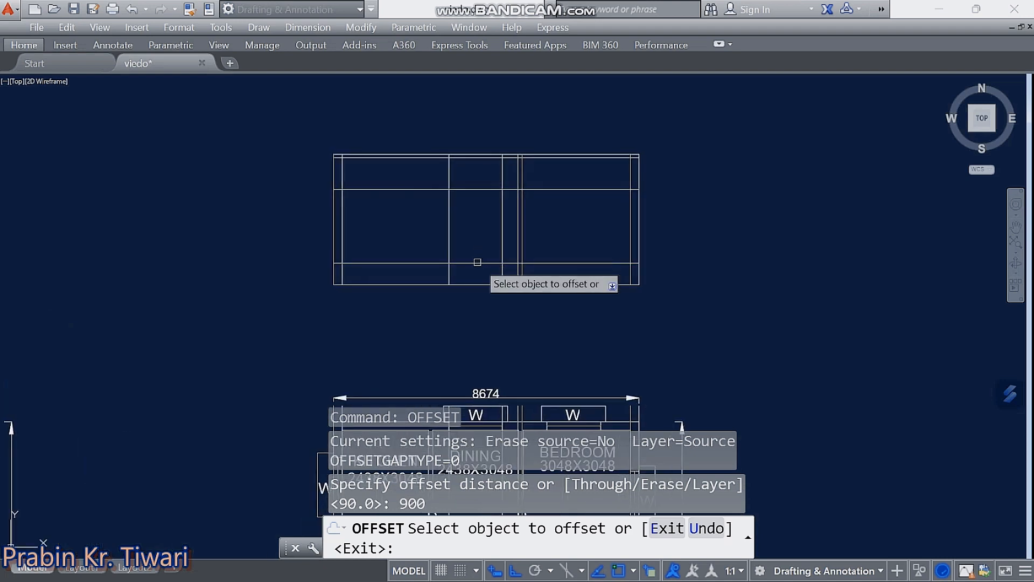
left_click(478, 262)
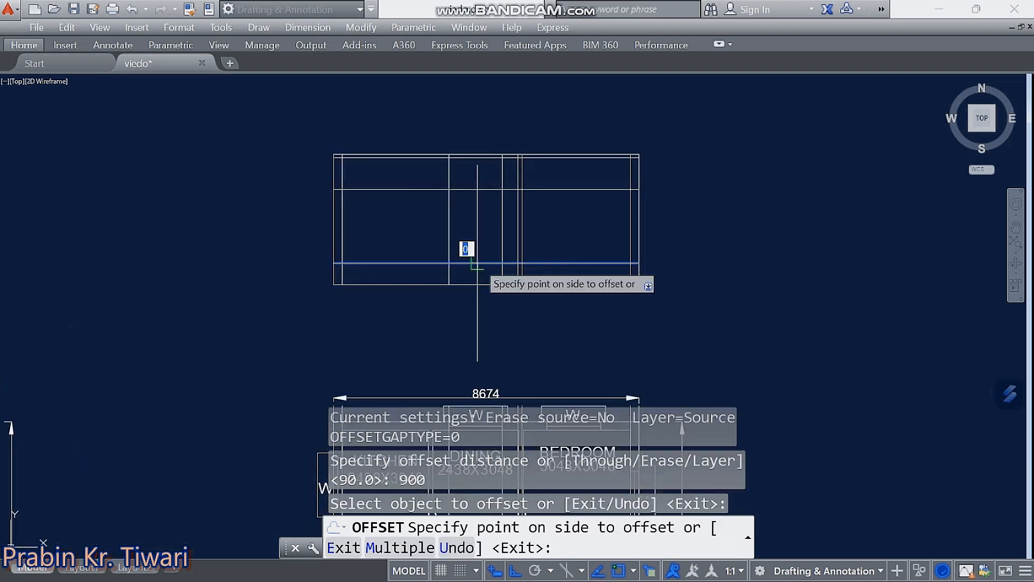
left_click(476, 225)
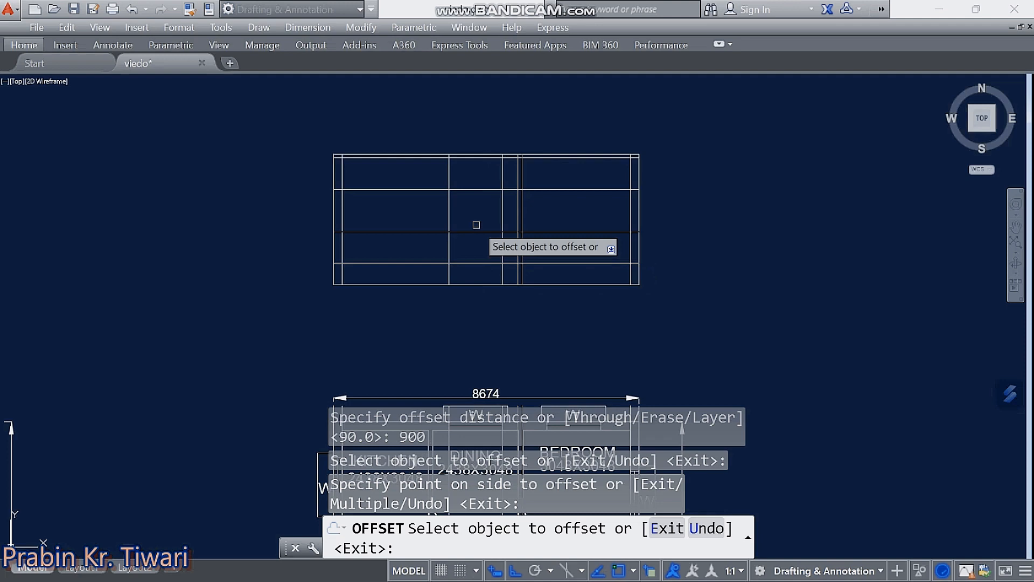
key("Escape")
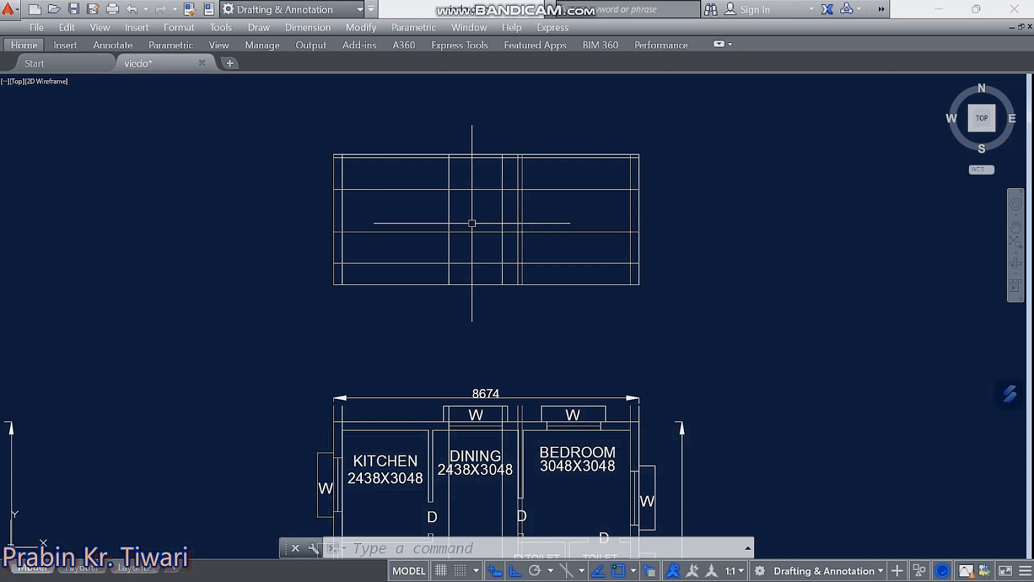
- Fillet the sill line with the two vertical window projection lines at radius 0 to form the window's lower corners
type("f")
key("Return")
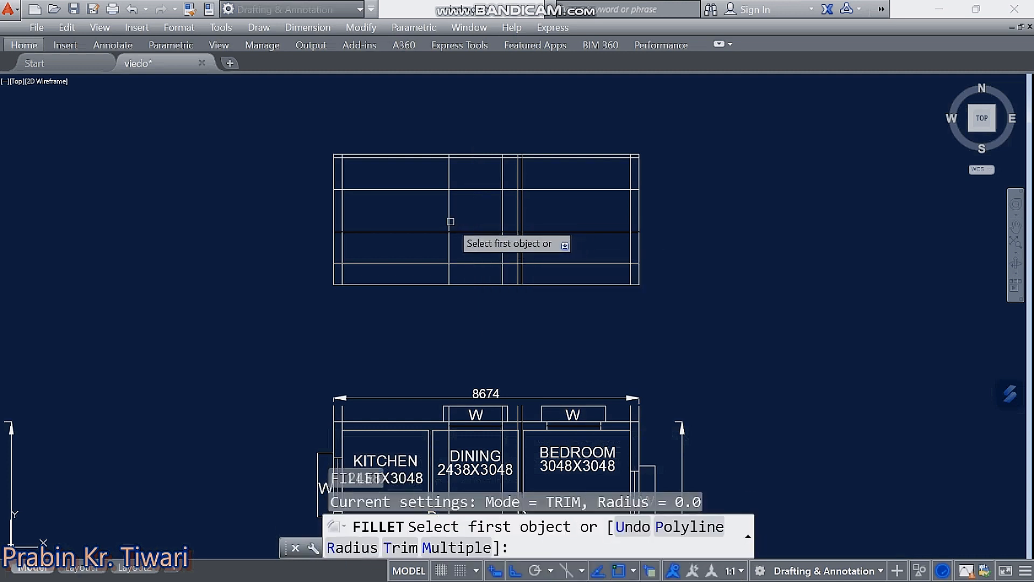
left_click(451, 221)
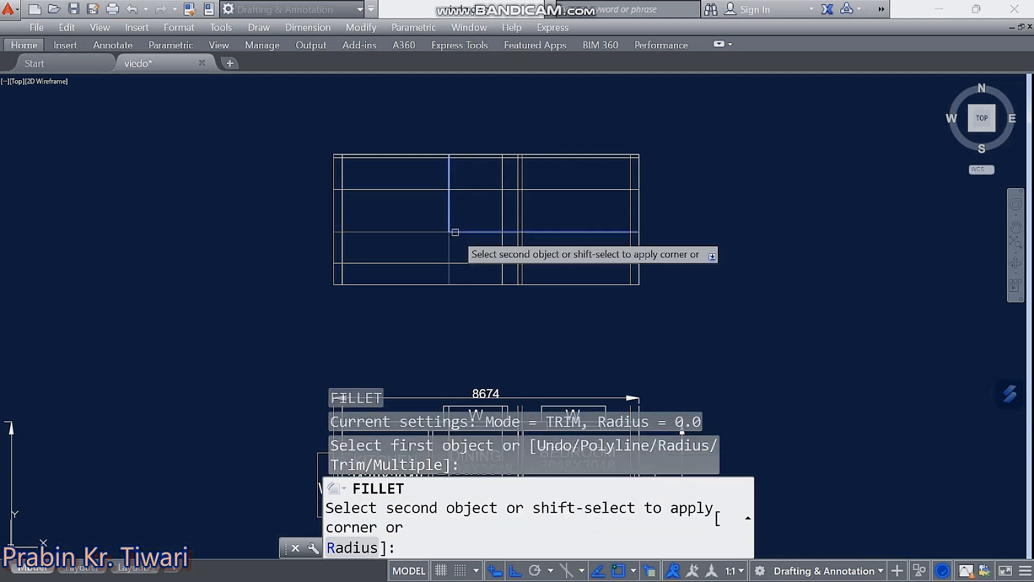
left_click(455, 233)
key("Return")
left_click(490, 232)
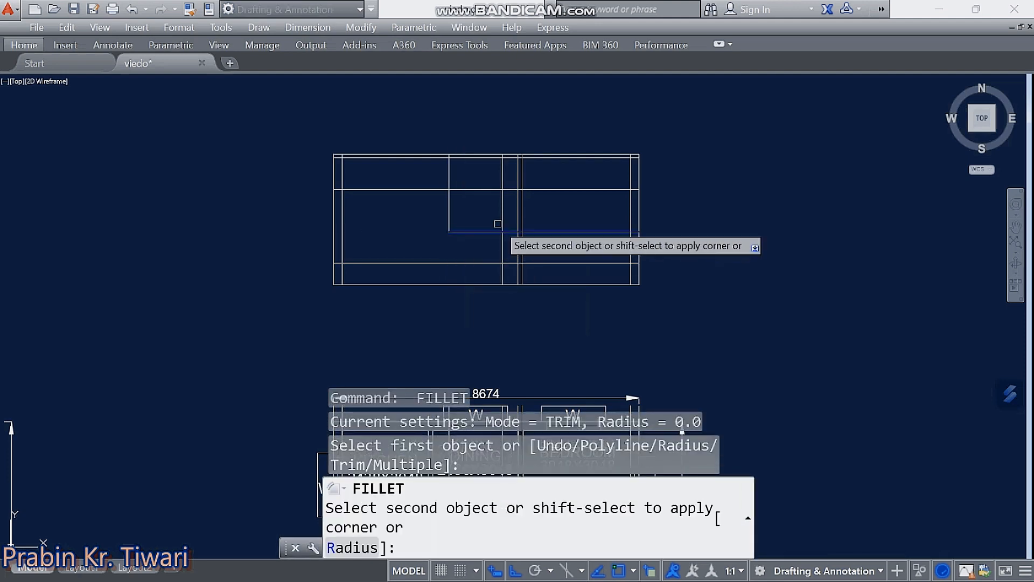
left_click(502, 221)
- Fillet the window head line with both vertical window lines at radius 0 to close the window opening's upper corners
key("Return")
left_click(469, 190)
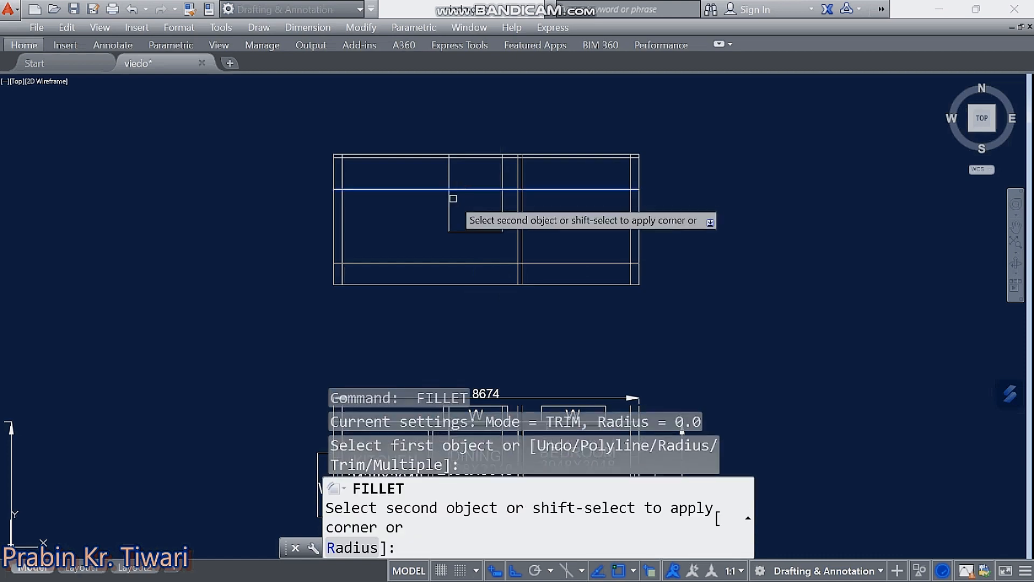
left_click(449, 199)
key("Return")
left_click(501, 205)
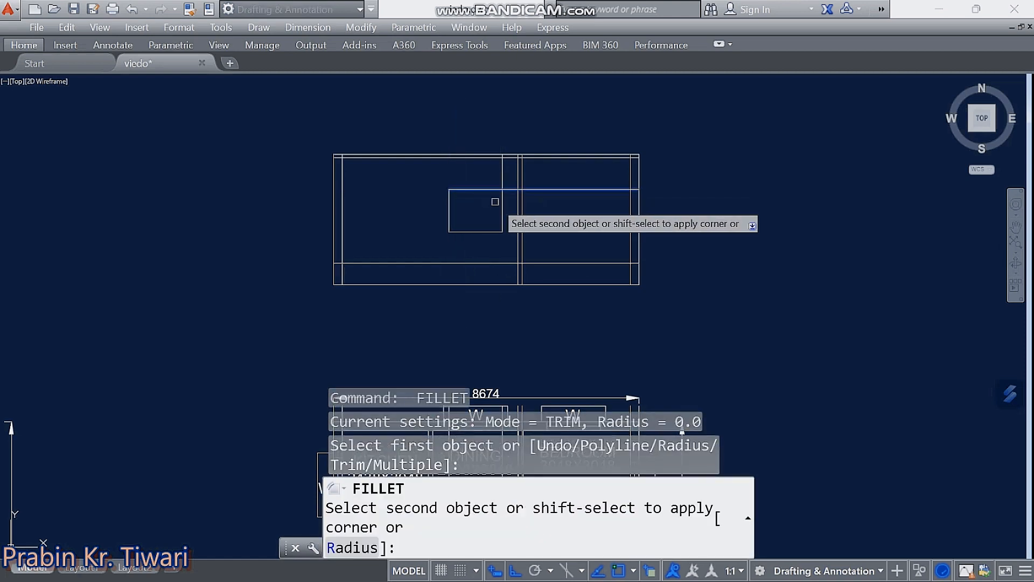
left_click(502, 207)
middle_click_drag(488, 208, 459, 186)
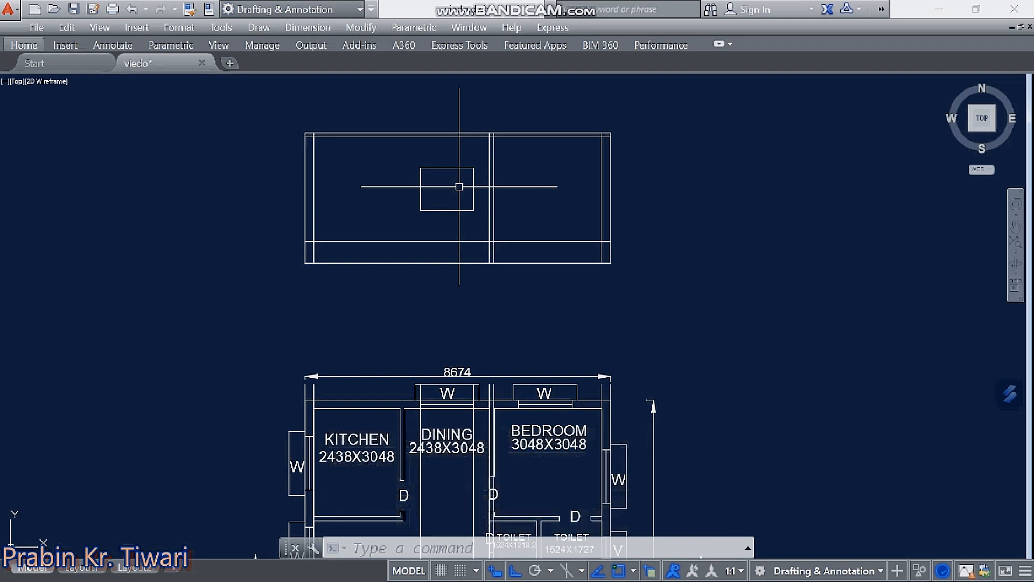
middle_click_drag(451, 178, 438, 176)
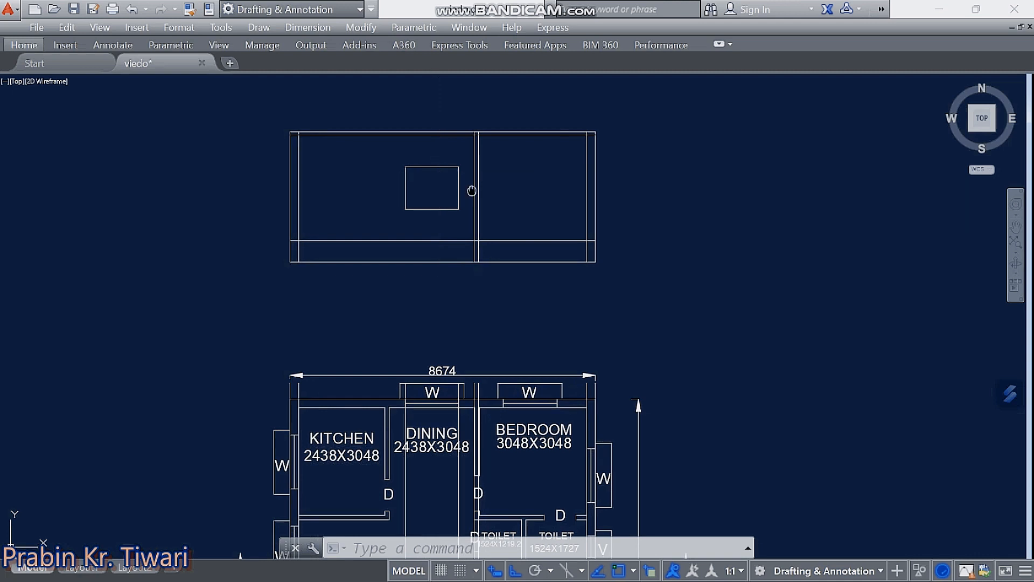
middle_click_drag(472, 191, 449, 186)
middle_click_drag(423, 224, 410, 218)
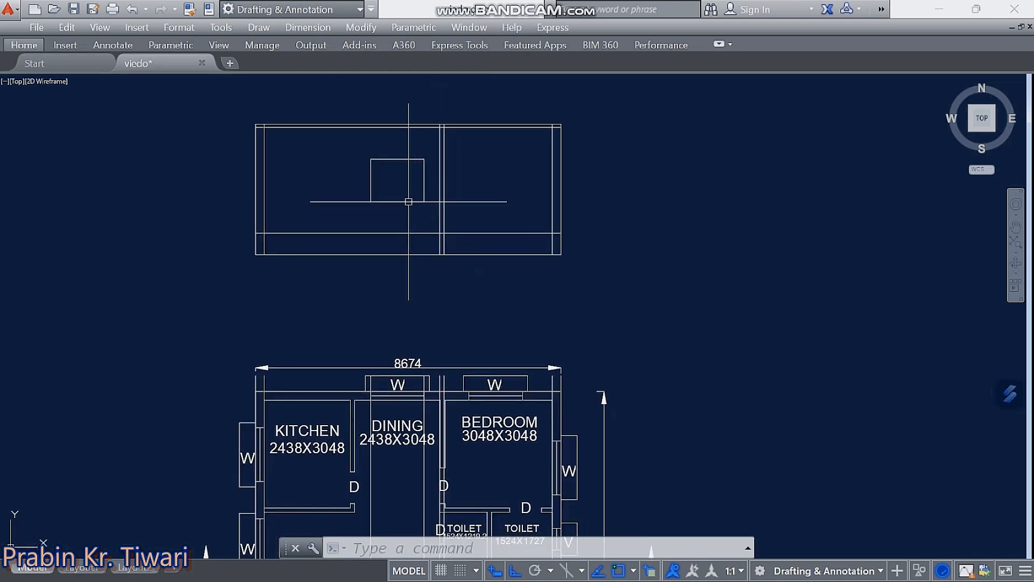
middle_click_drag(425, 182, 442, 194)
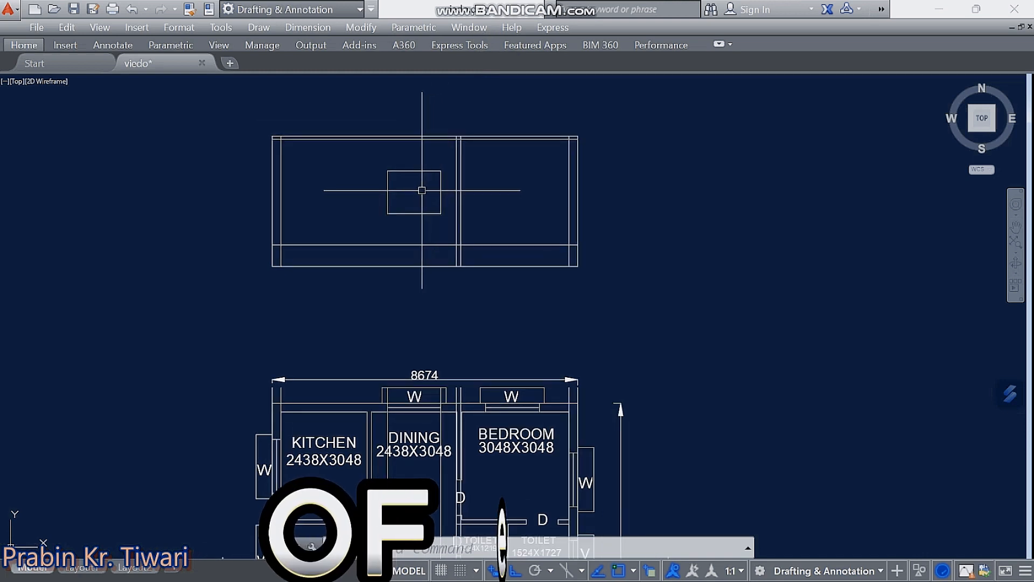
- Offset all four sides of the section's window rectangle inward by 75 to form the frame thickness
type("of")
key("Return")
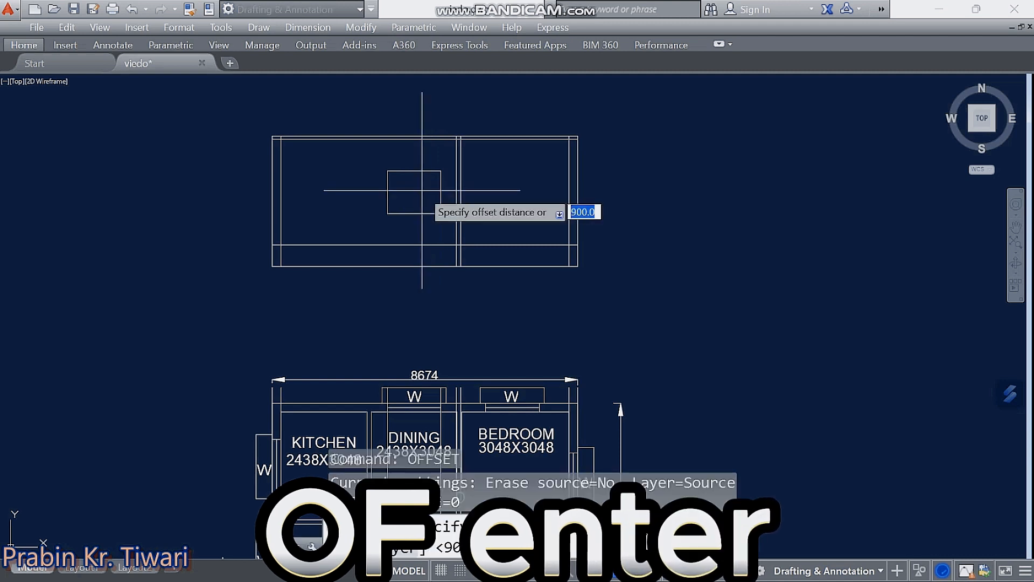
type("75")
key("Return")
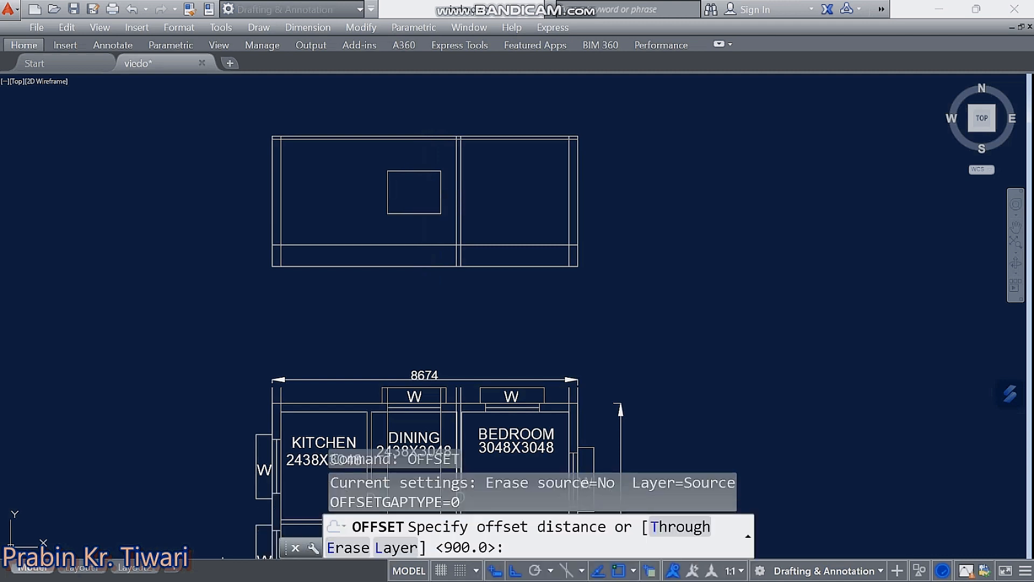
left_click(402, 172)
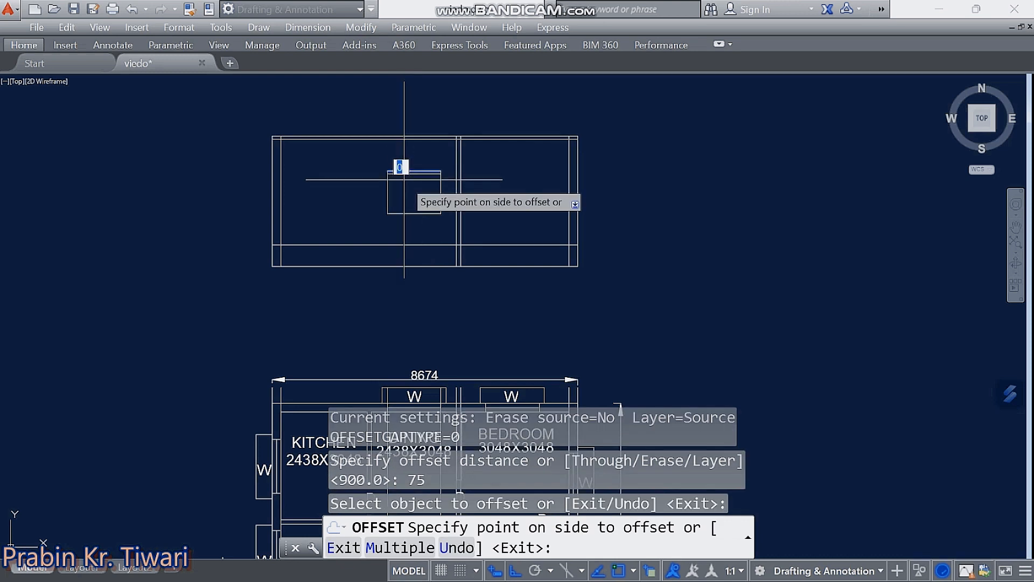
left_click(406, 188)
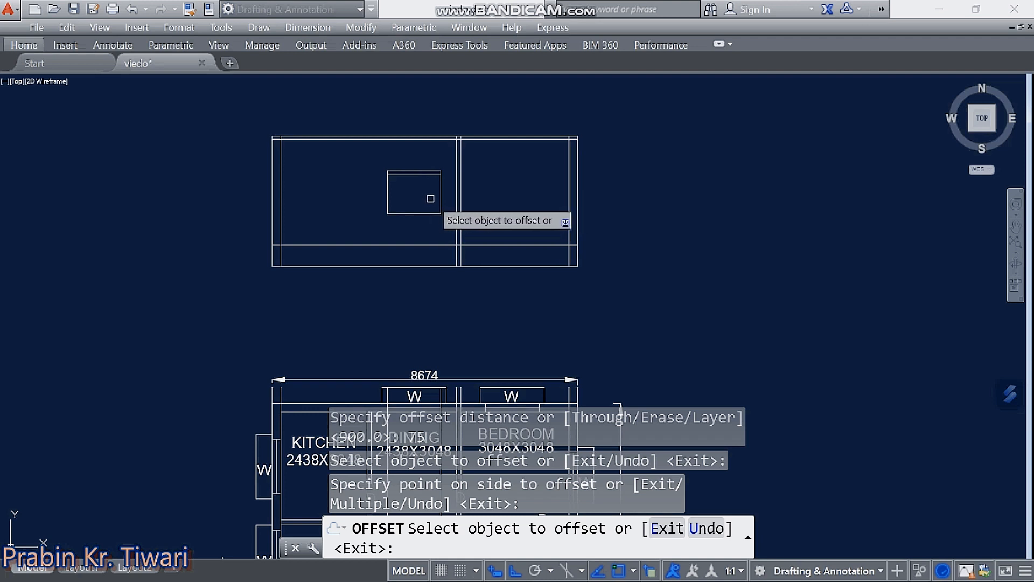
left_click(424, 199)
left_click(415, 194)
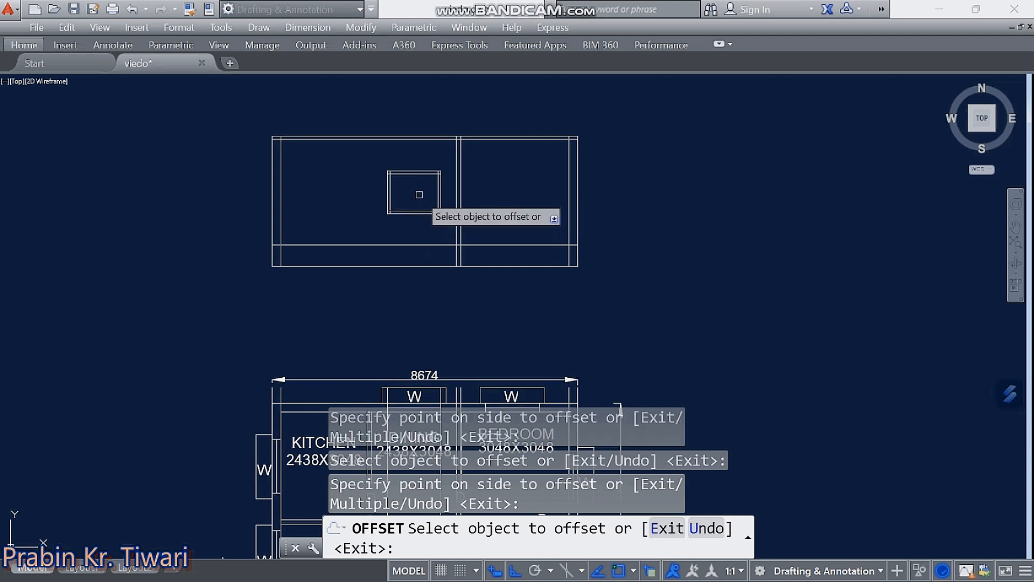
scroll(410, 179, "up", 3)
scroll(404, 187, "up", 3)
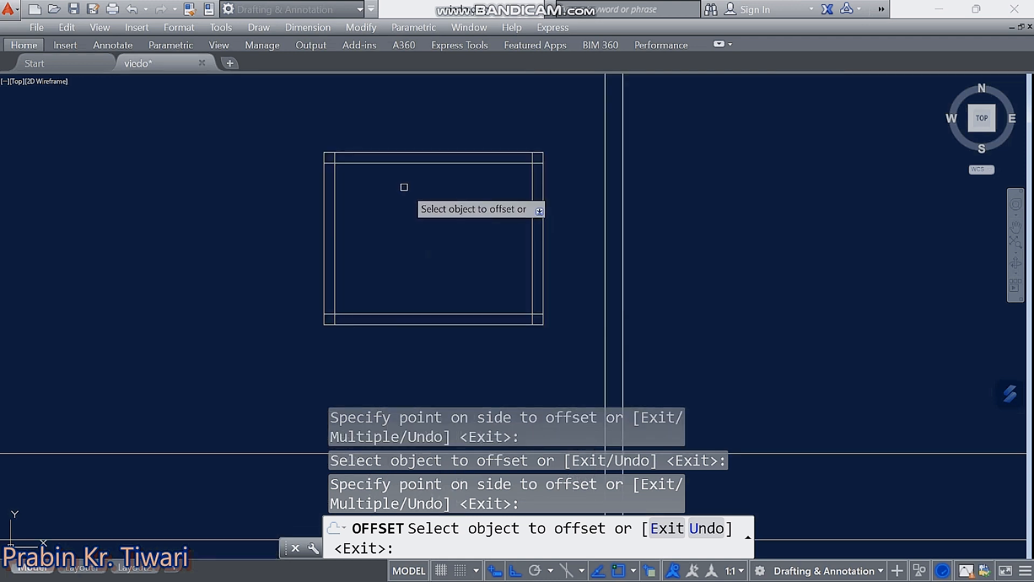
key("Escape")
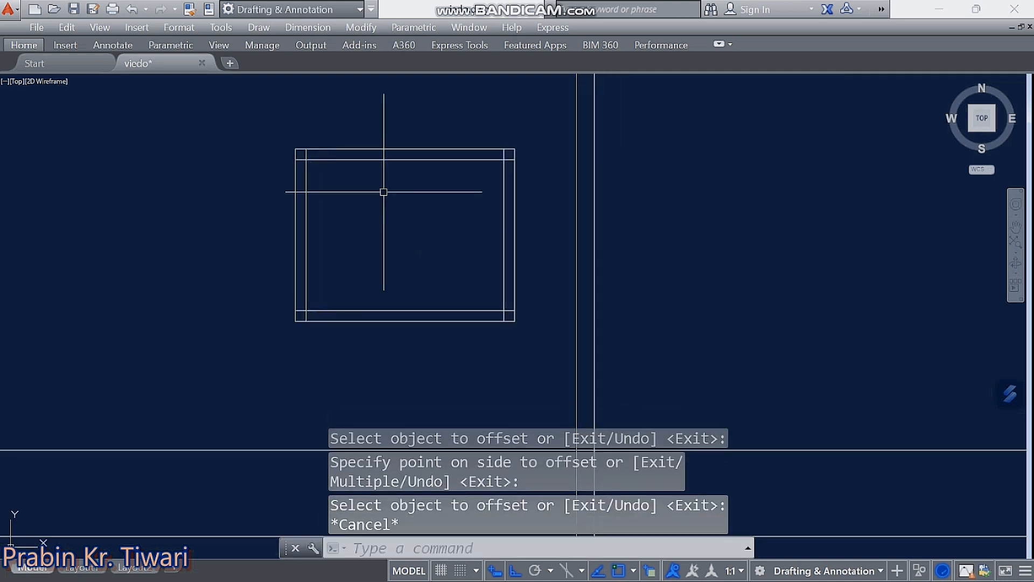
- Fillet the upper inner frame line with both vertical inner frame lines at radius 0, using the Multiple option
type("F")
key("Return")
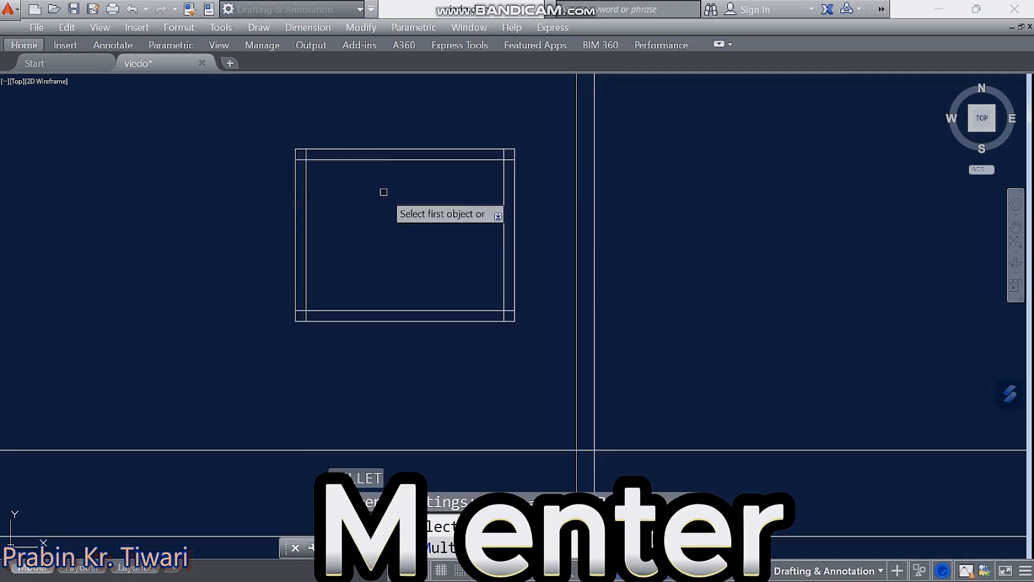
type("m")
key("Return")
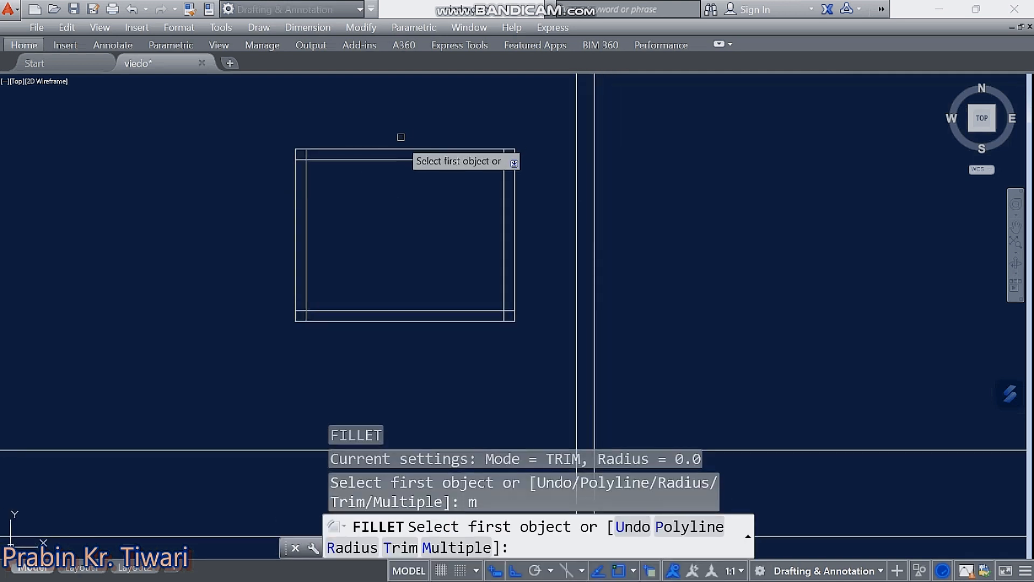
left_click(307, 174)
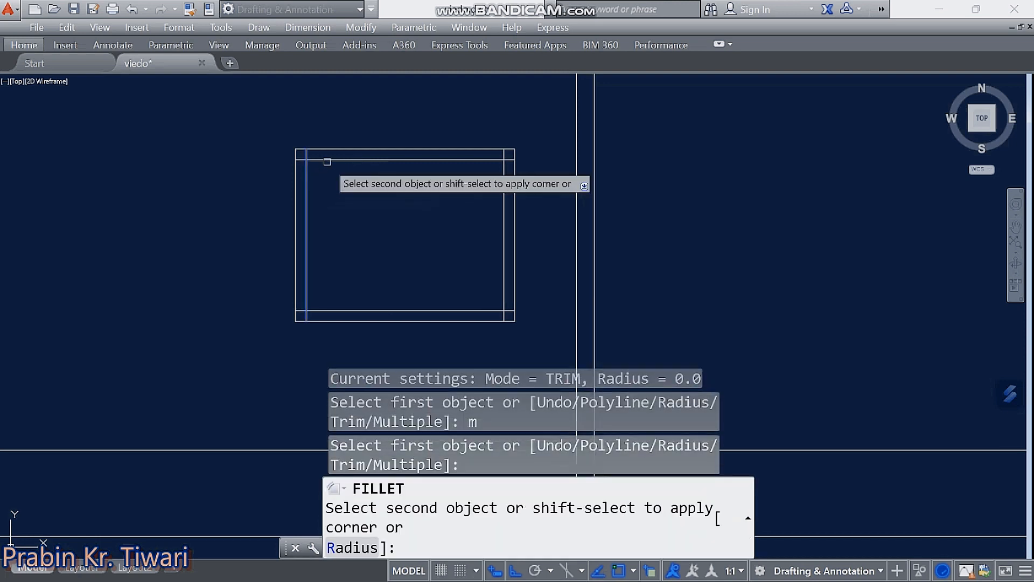
left_click(328, 160)
middle_click_drag(385, 191, 367, 173)
left_click(472, 139)
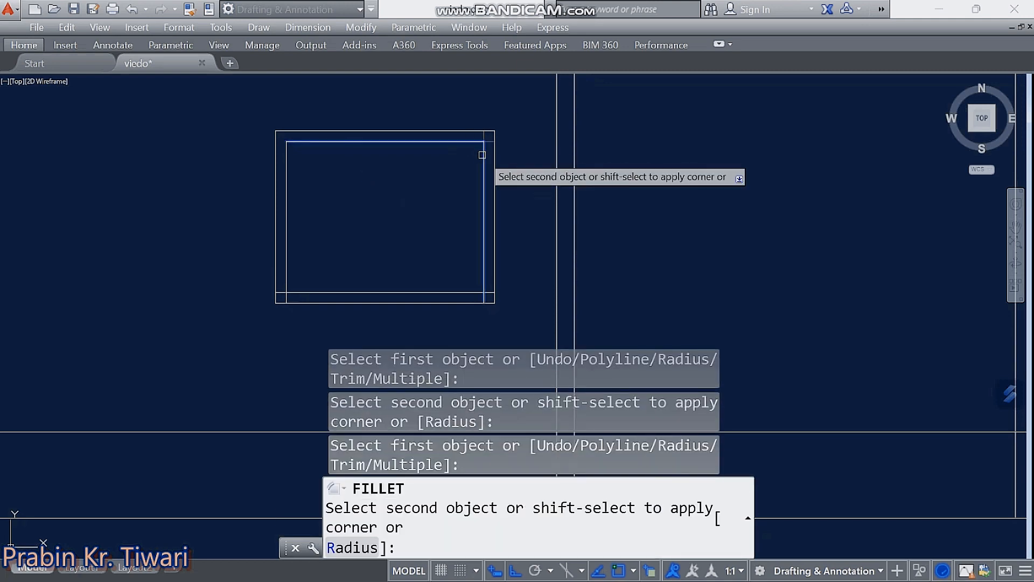
left_click(482, 157)
- Fillet the lower inner frame line with both vertical inner frame lines to close the window frame's bottom corners
left_click(289, 284)
left_click(301, 292)
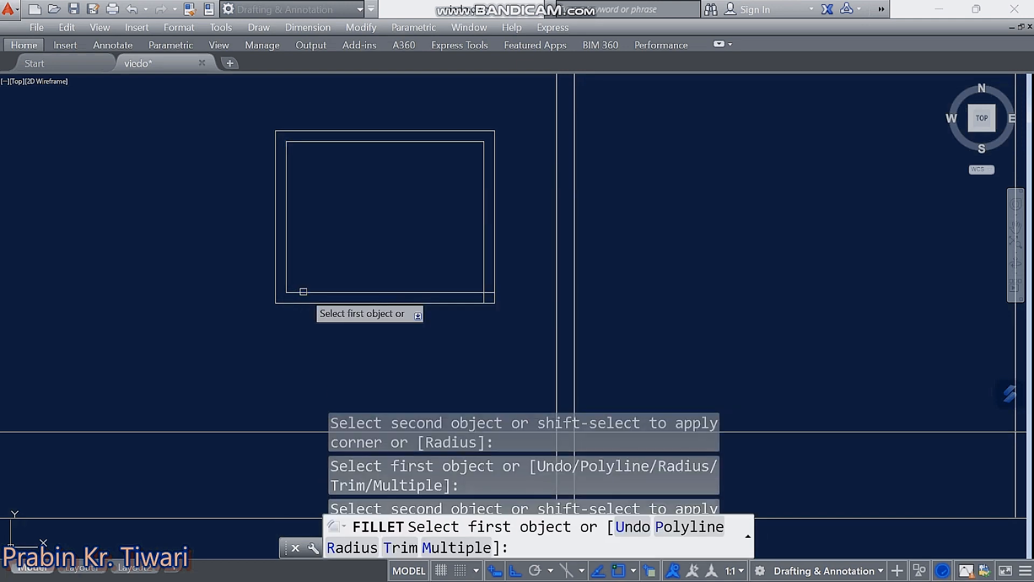
left_click(452, 292)
left_click(483, 287)
scroll(472, 281, "down", 4)
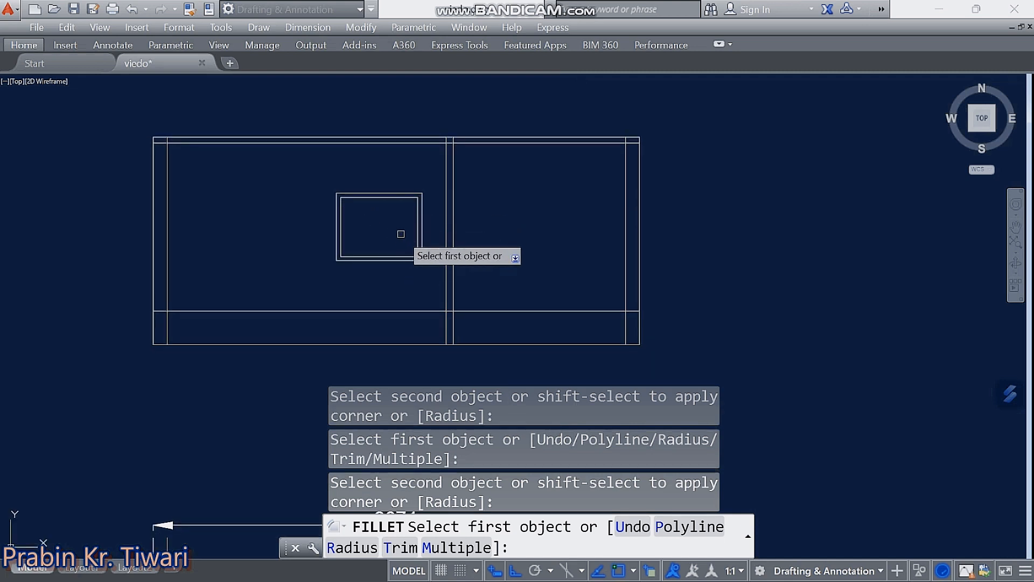
scroll(377, 210, "up", 4)
scroll(367, 210, "down", 4)
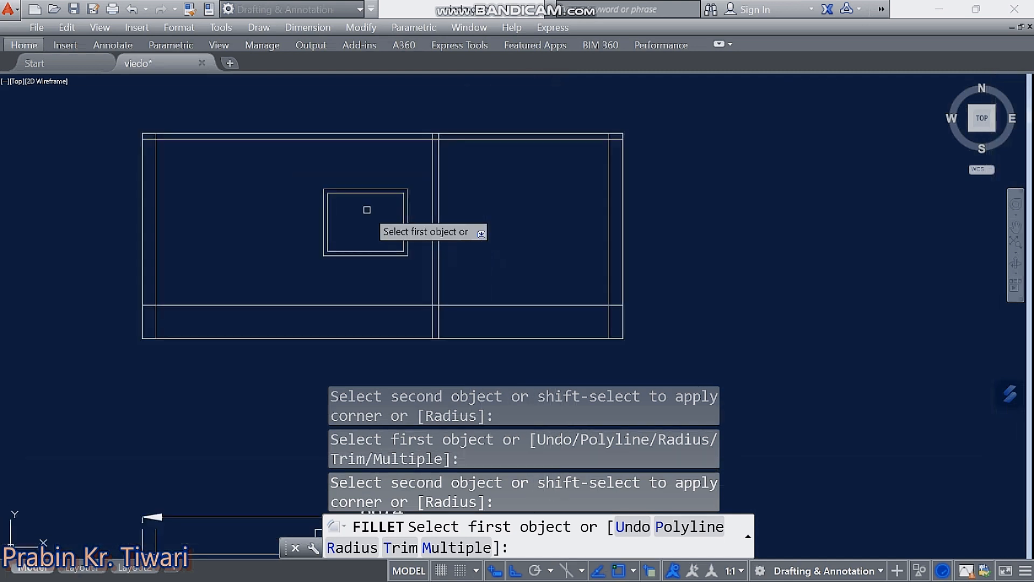
key("Escape")
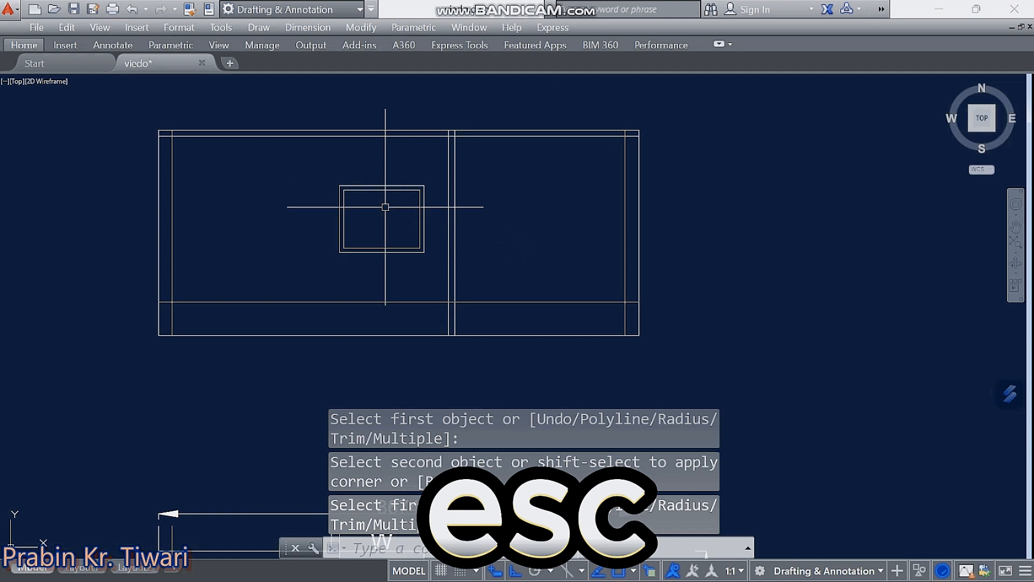
- Delete all the vertical projection lines running down through the copied floor plan
scroll(384, 208, "down", 5)
scroll(381, 316, "up", 2)
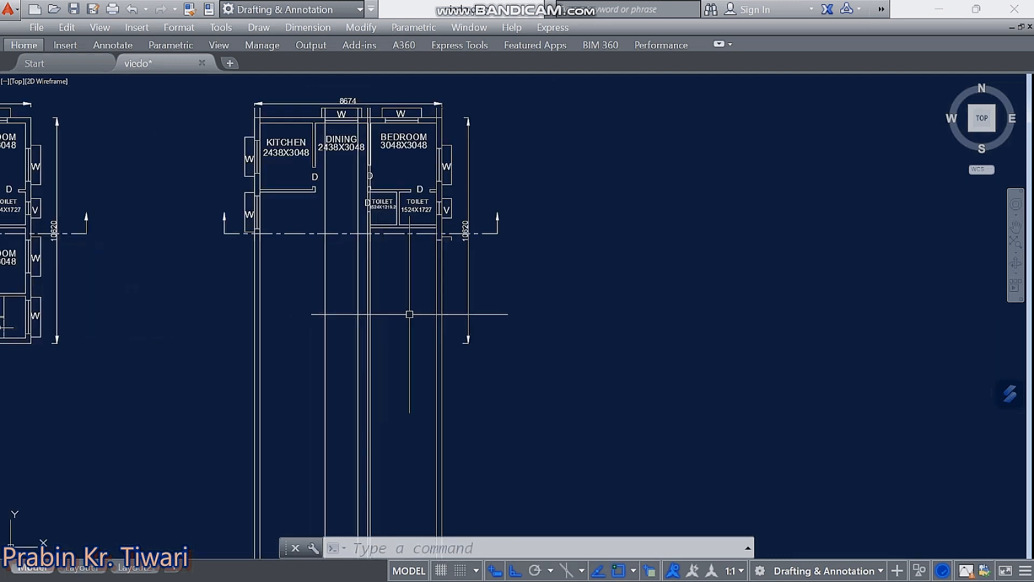
left_click(450, 307)
left_click(95, 331)
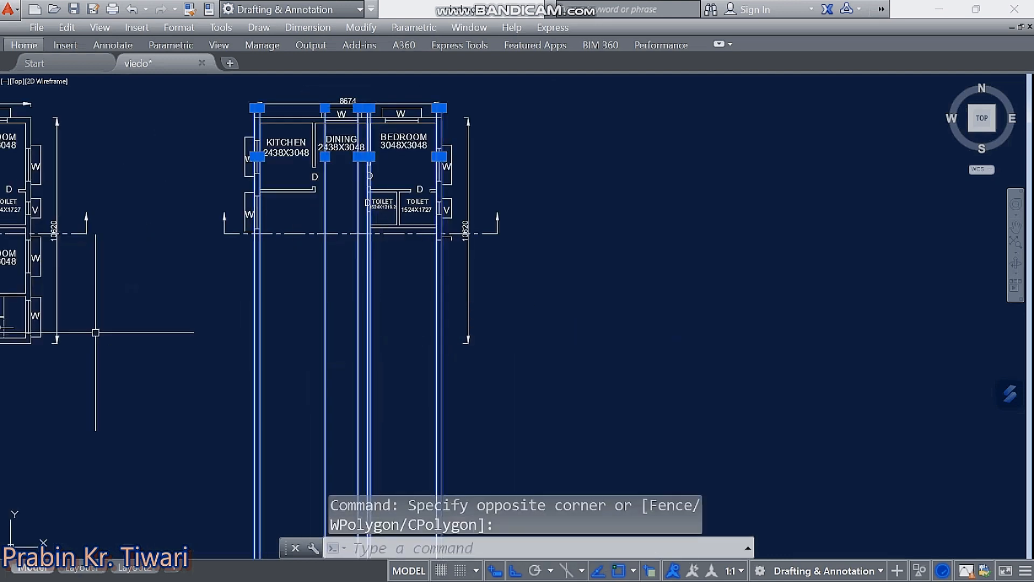
key("Delete")
- Trim the two interior partition wall lines below the floor line of the section
scroll(376, 86, "up", 1)
middle_click_drag(375, 87, 346, 236)
scroll(346, 235, "up", 2)
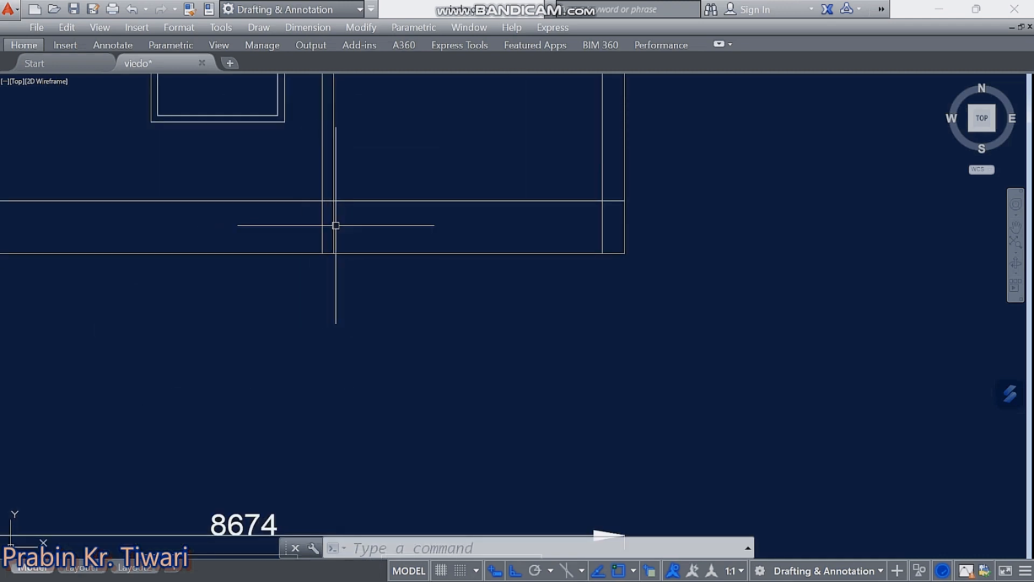
left_click(335, 224)
type("tr")
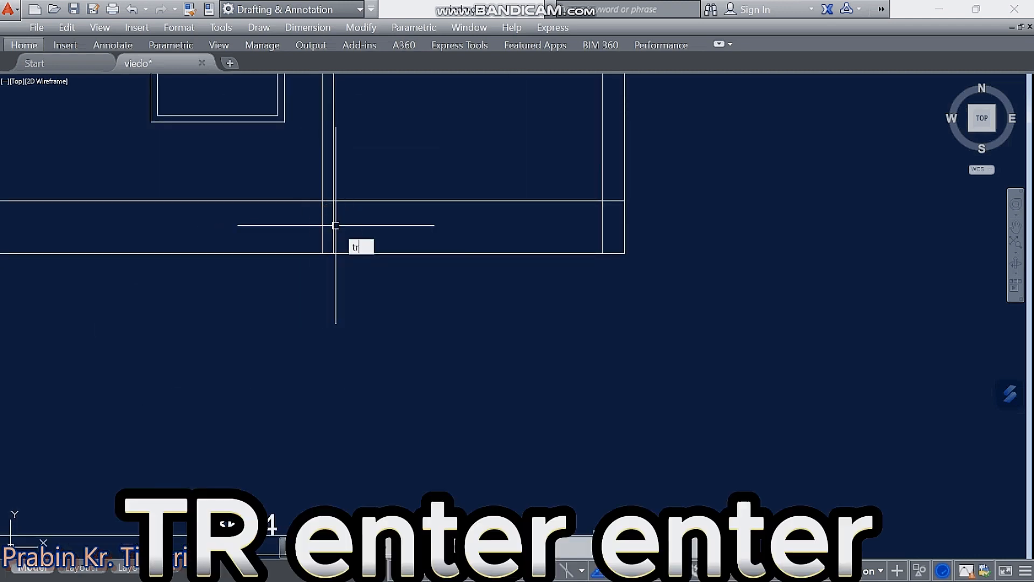
key("Return")
key("Return")
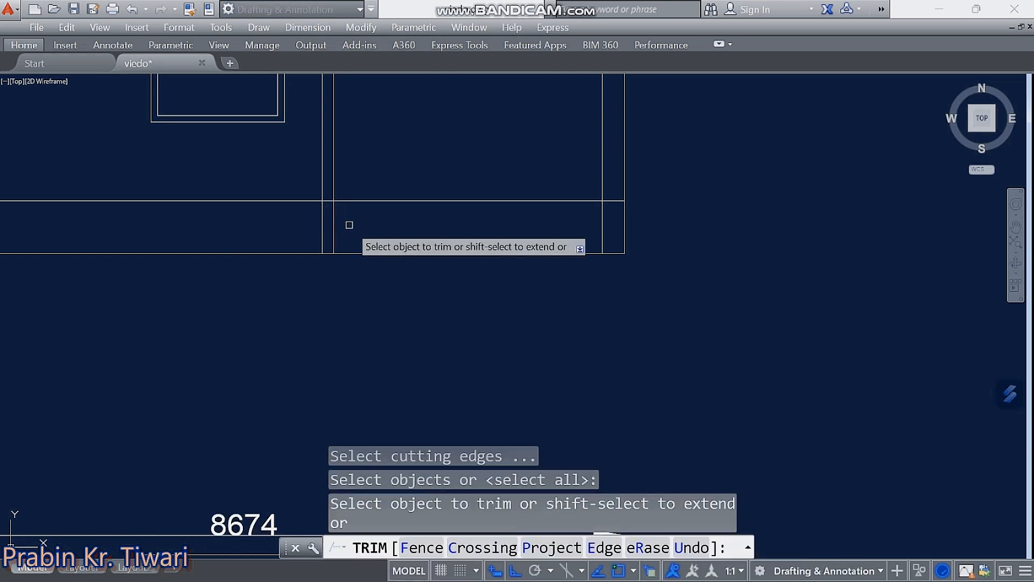
left_click(347, 225)
left_click(308, 229)
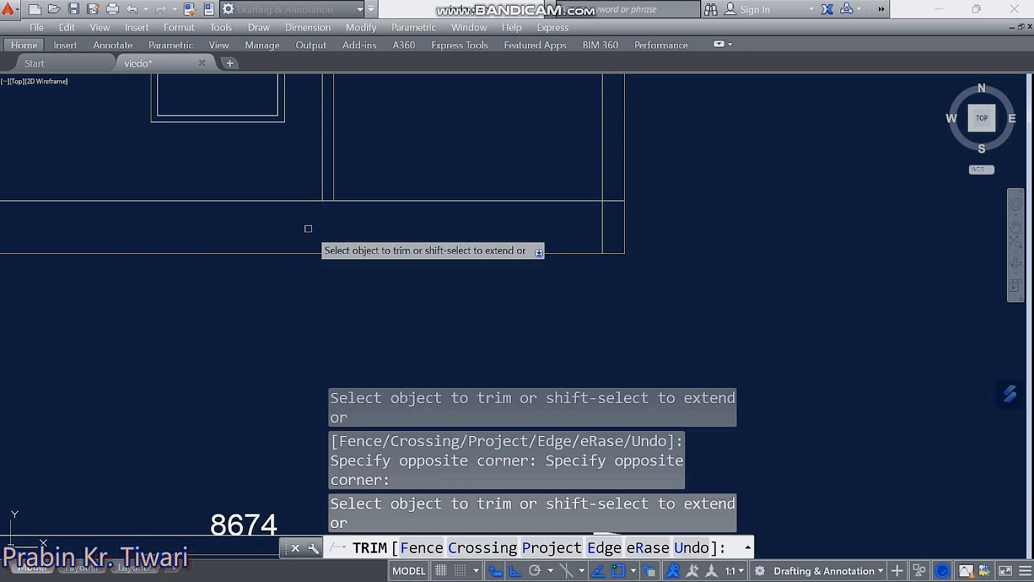
key("Escape")
key("Escape")
key("Escape")
key("Escape")
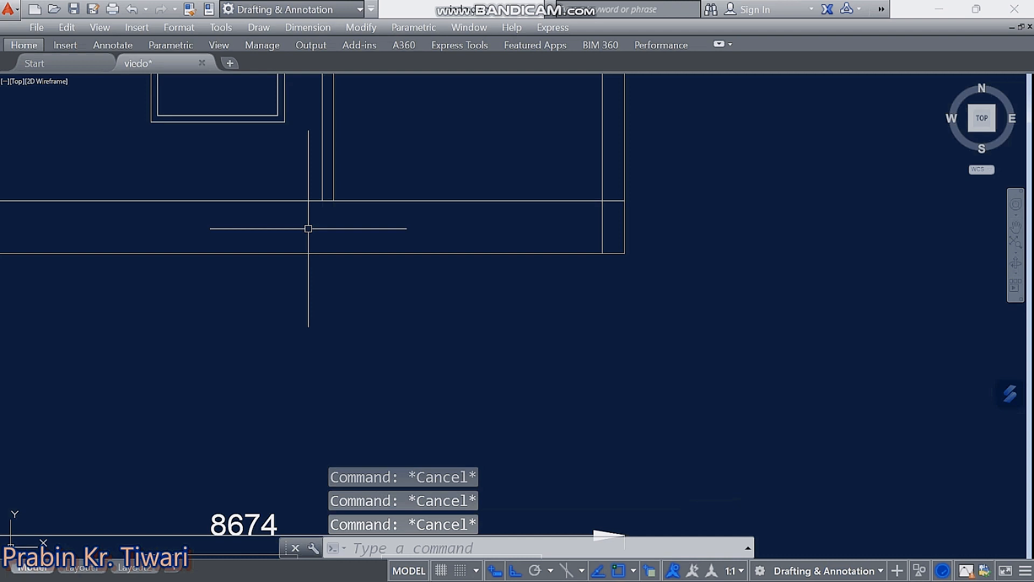
- Offset the top line of the section's roof slab upward by 1000 for the parapet height
scroll(309, 228, "down", 4)
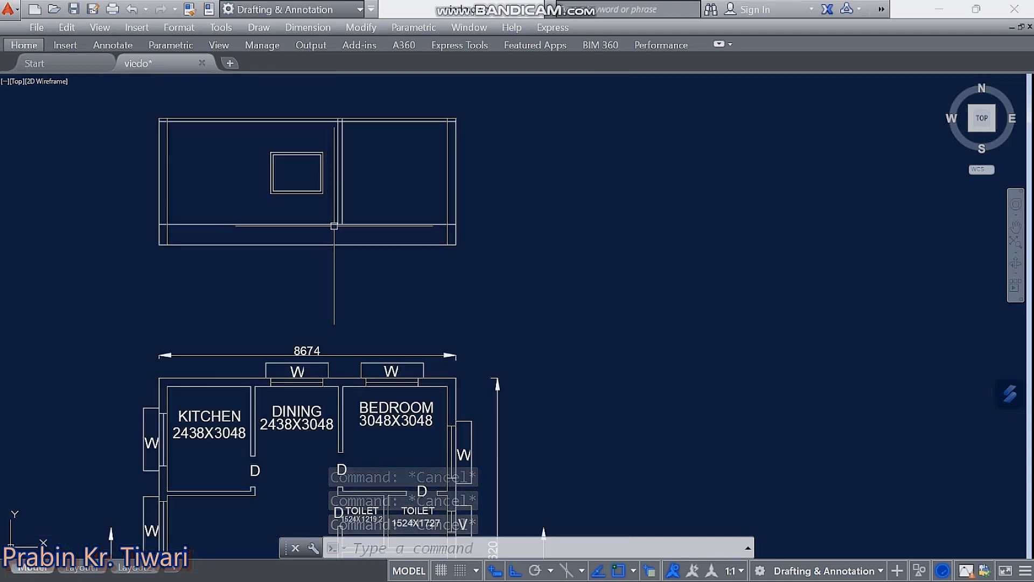
scroll(326, 237, "up", 2)
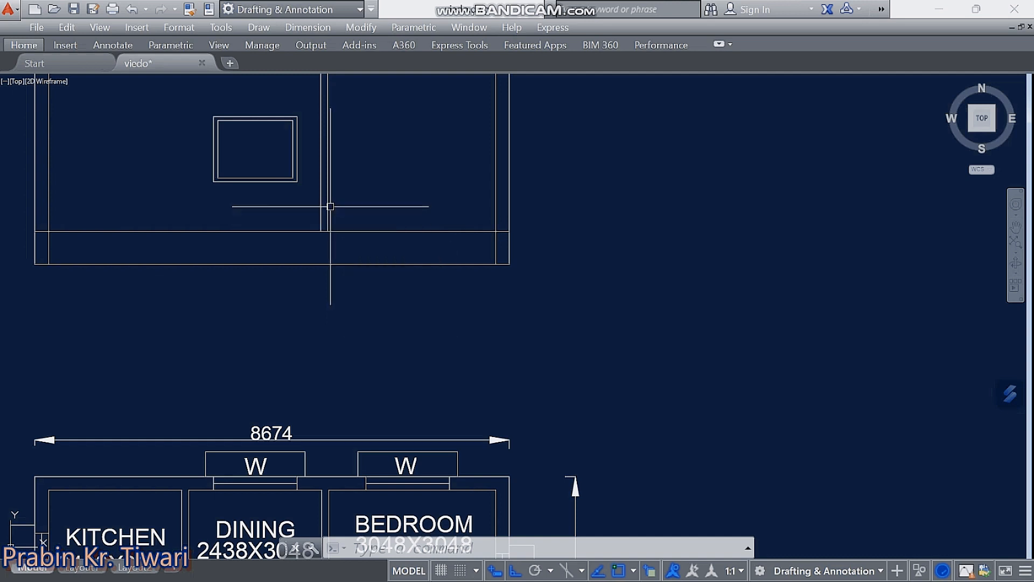
scroll(328, 231, "down", 2)
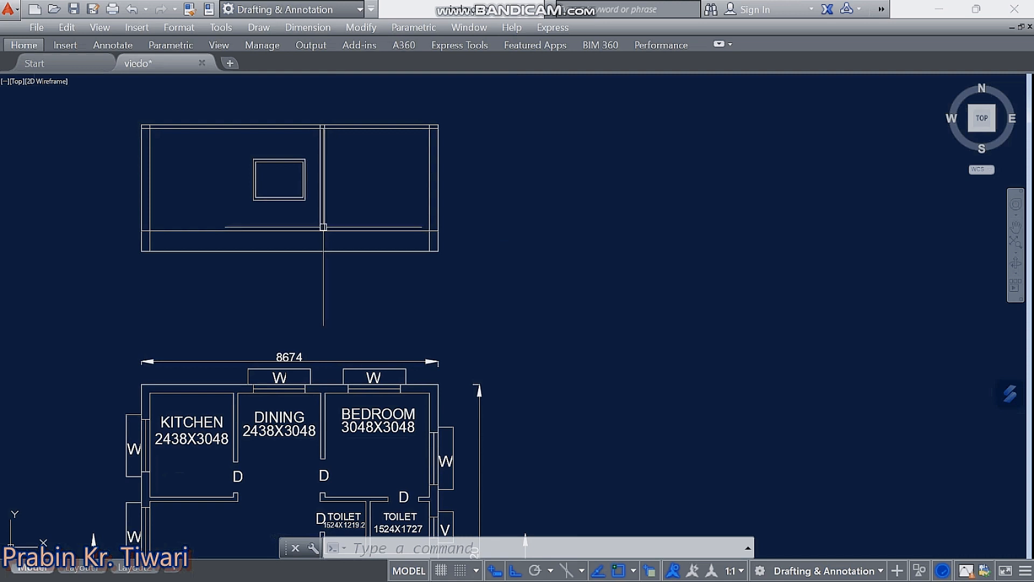
mouse_move(379, 190)
middle_mouse_down()
mouse_move(423, 215)
mouse_move(372, 215)
mouse_move(363, 227)
mouse_move(380, 235)
middle_mouse_up()
scroll(372, 215, "up", 2)
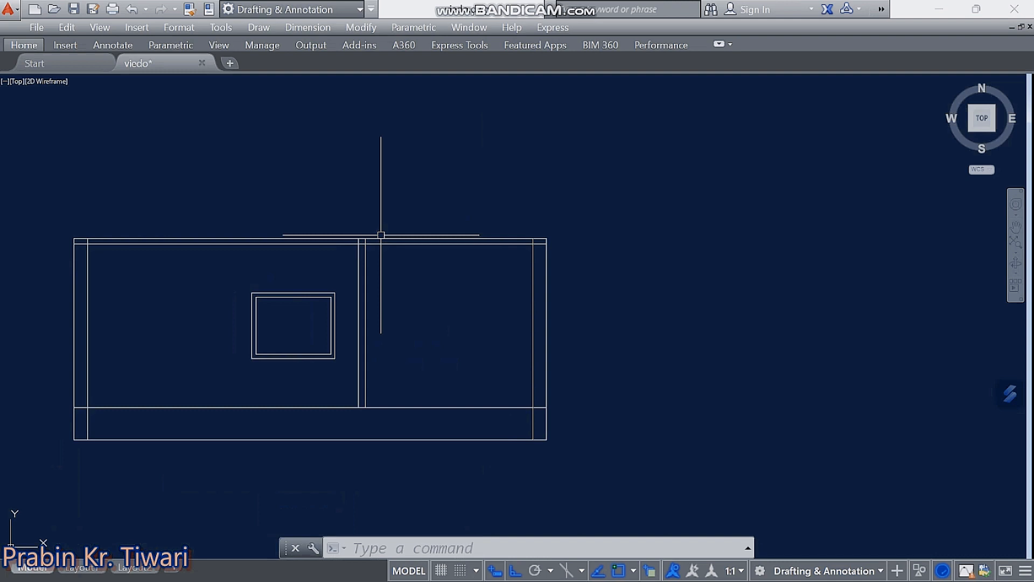
type("f")
key("Return")
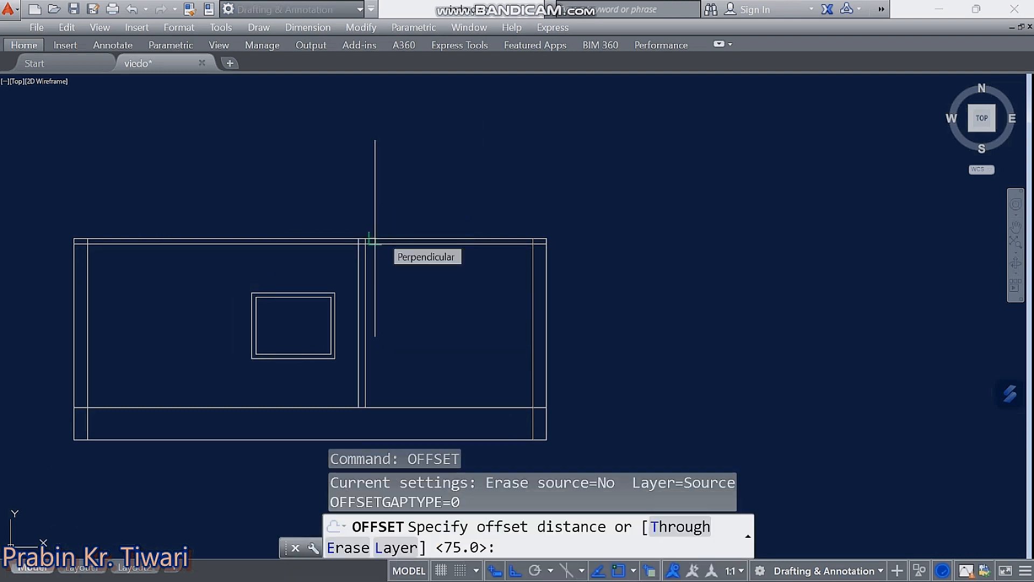
type("1000")
key("Return")
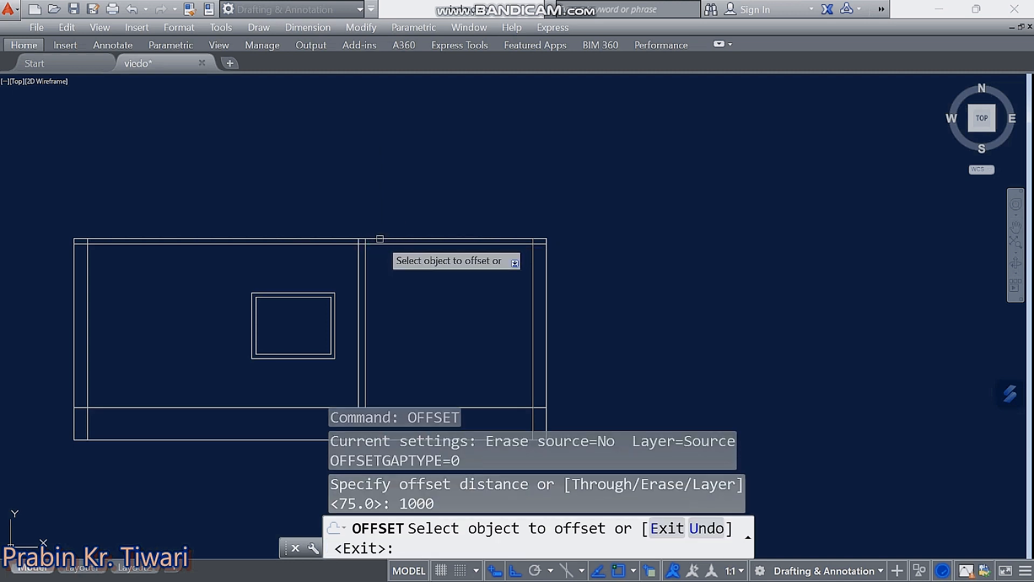
left_click(379, 237)
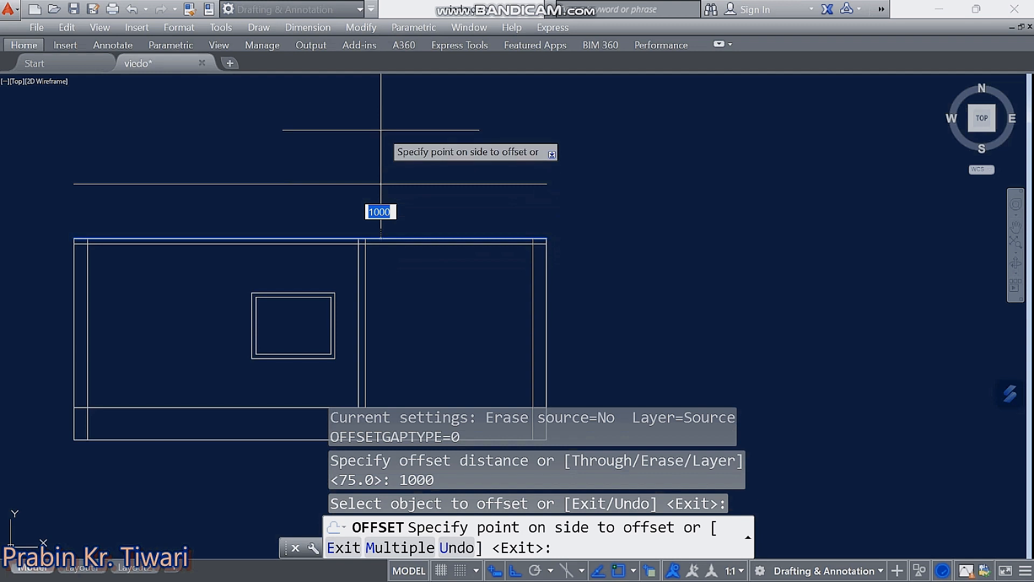
left_click(381, 129)
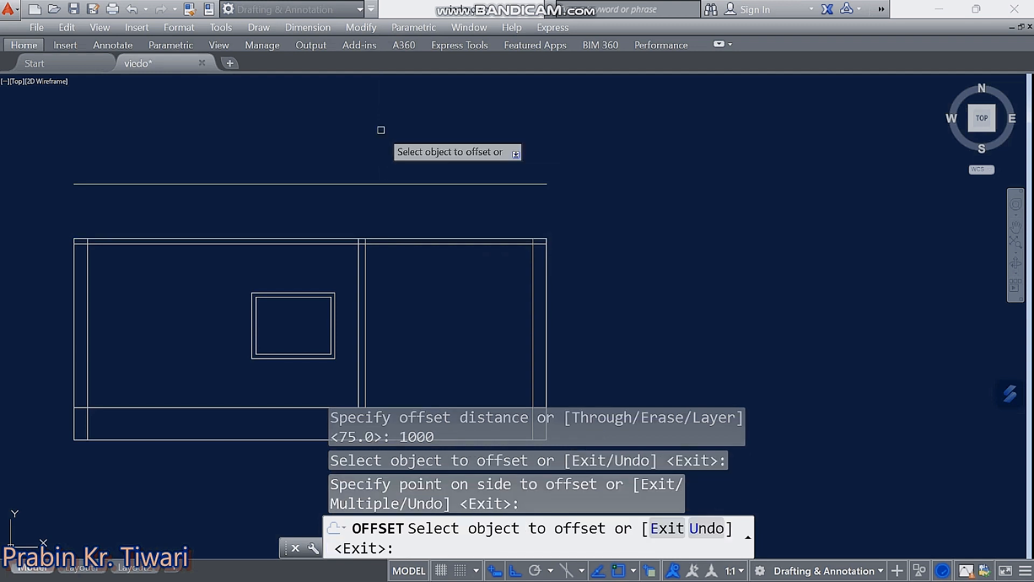
key("Escape")
- Fillet the parapet top line with the section's left outer wall line at radius 0
middle_click_drag(292, 202, 346, 210)
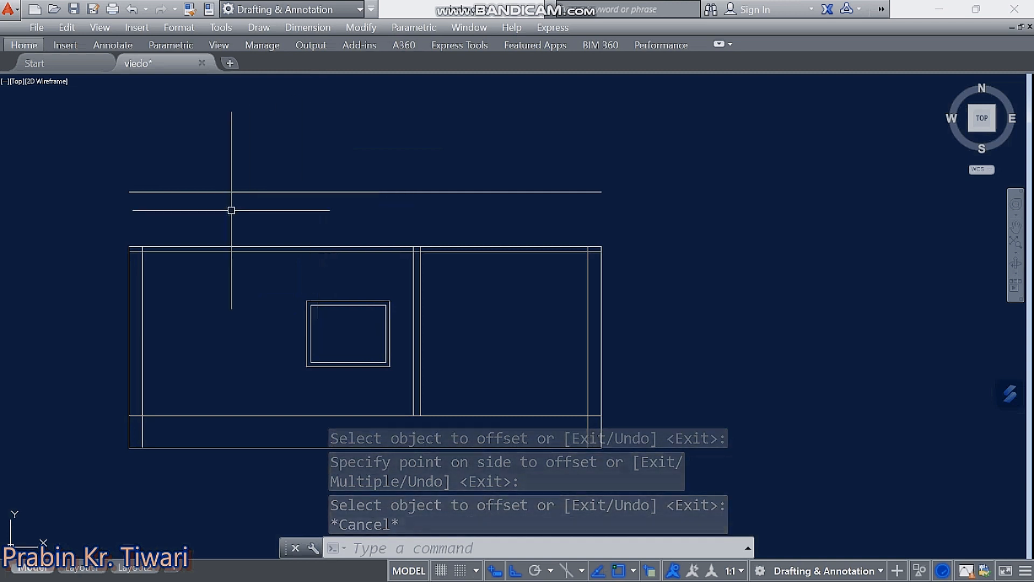
scroll(173, 223, "up", 4)
scroll(173, 222, "down", 4)
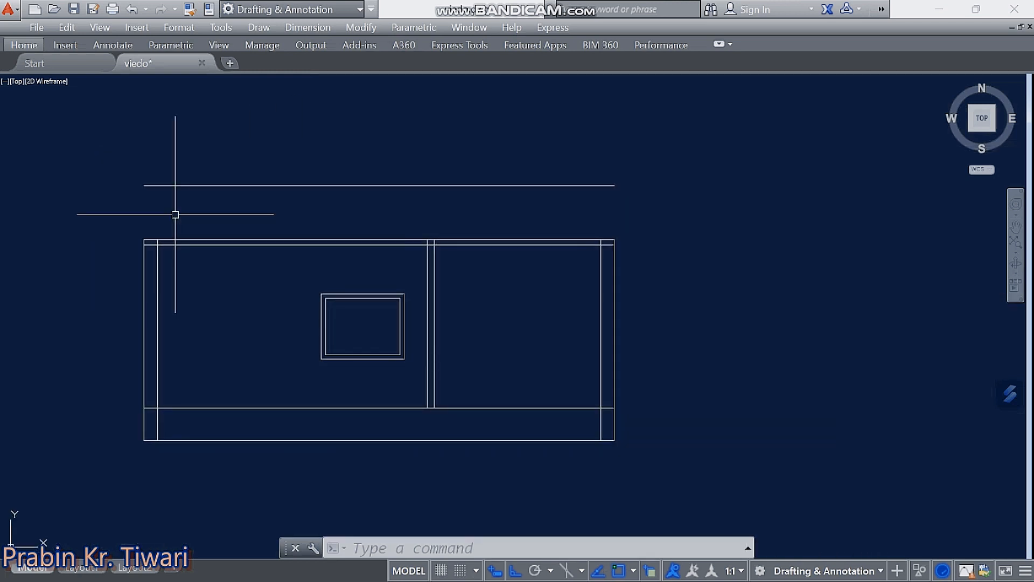
type("f")
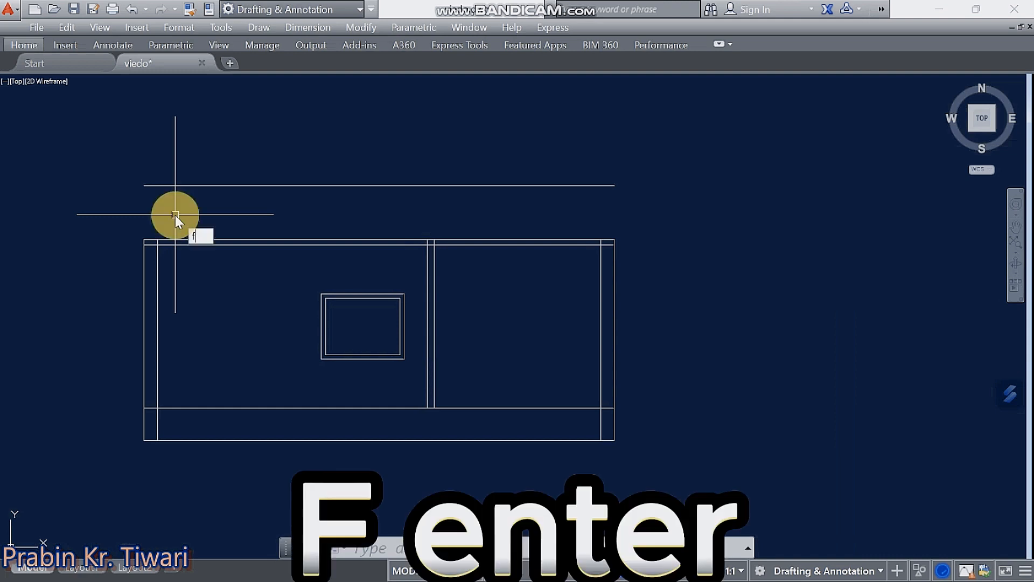
key("Return")
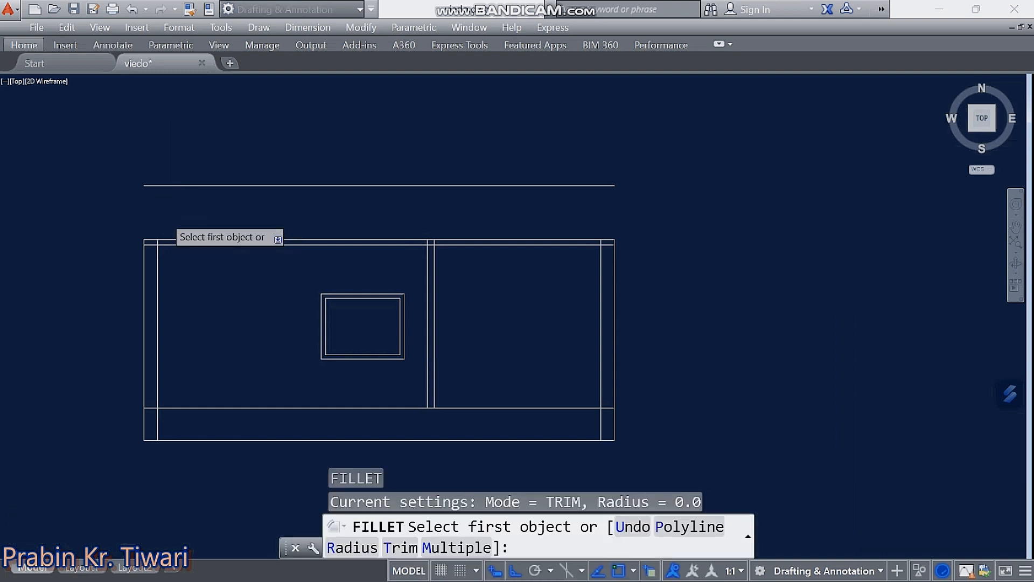
scroll(166, 214, "up", 4)
left_click(151, 140)
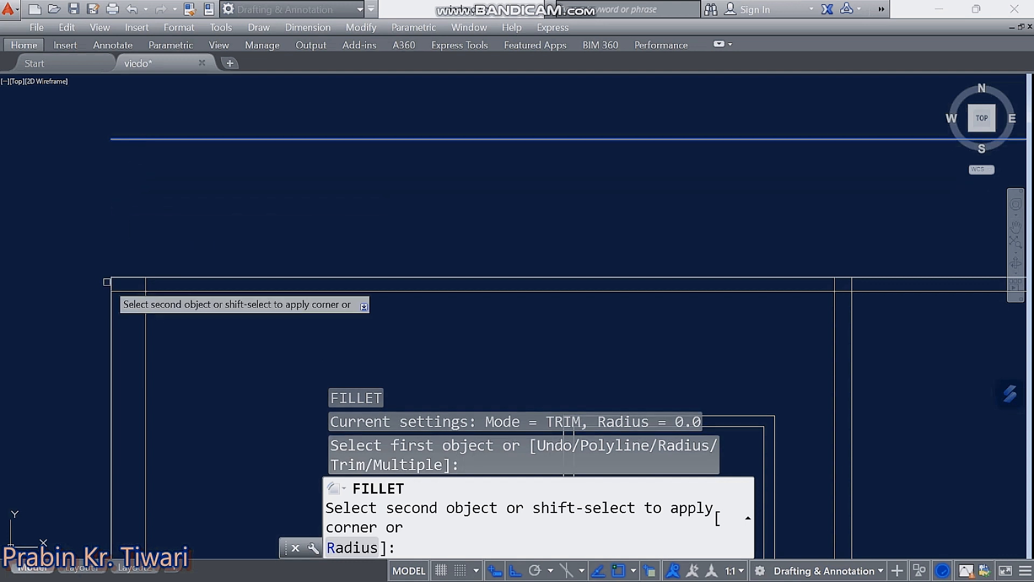
left_click(111, 283)
scroll(111, 281, "down", 4)
- Fillet the parapet top line with the section's right outer wall line at radius 0
key("Return")
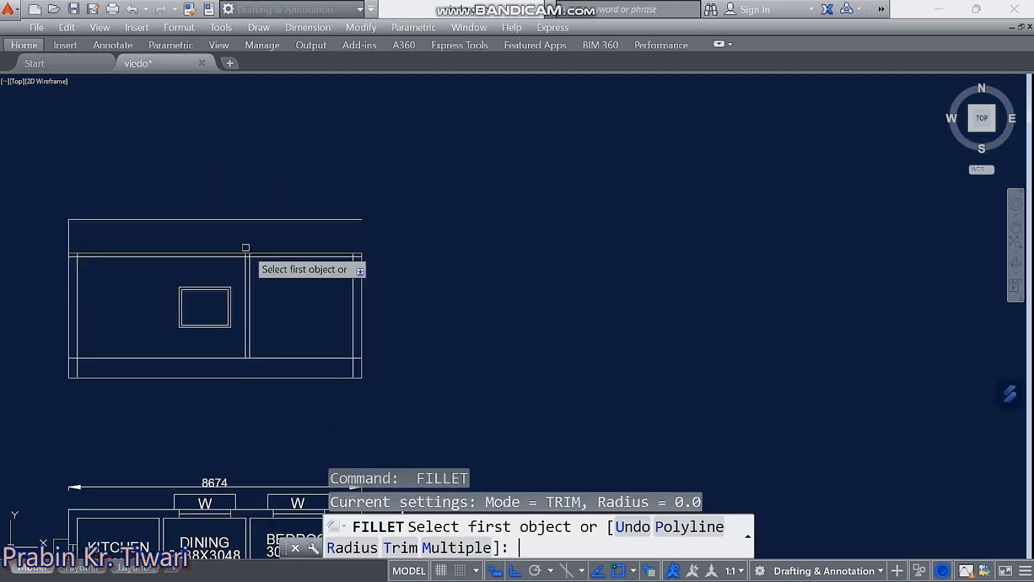
scroll(365, 175, "up", 4)
middle_click_drag(328, 356, 326, 192)
left_click(327, 191)
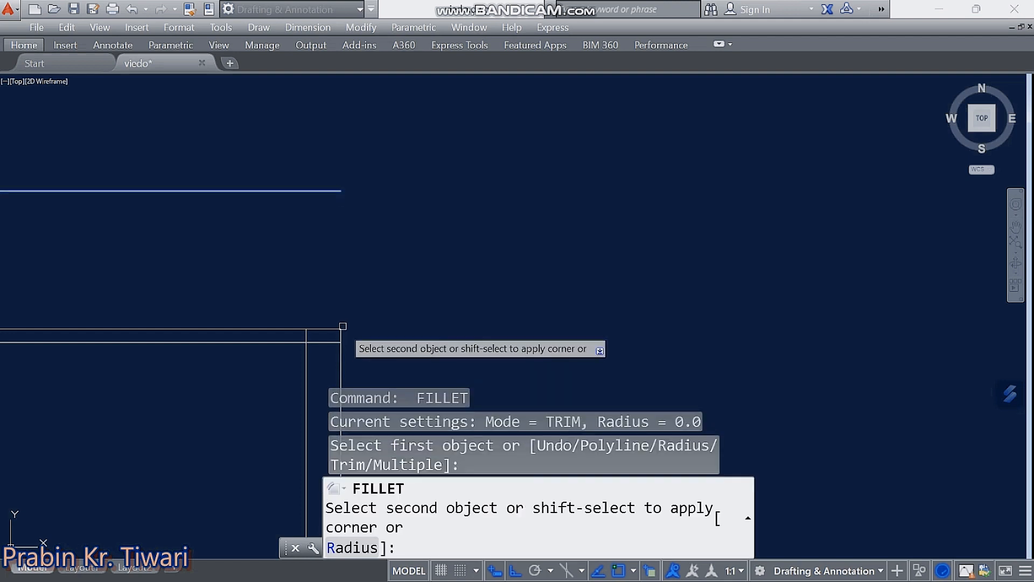
left_click(341, 335)
scroll(347, 312, "down", 3)
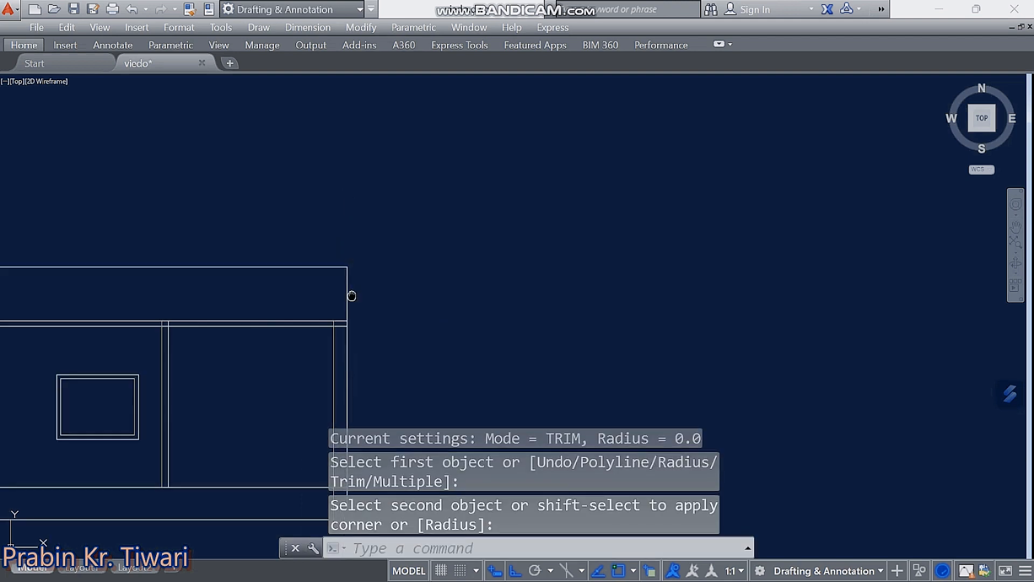
middle_click_drag(348, 296, 441, 261)
scroll(413, 269, "down", 3)
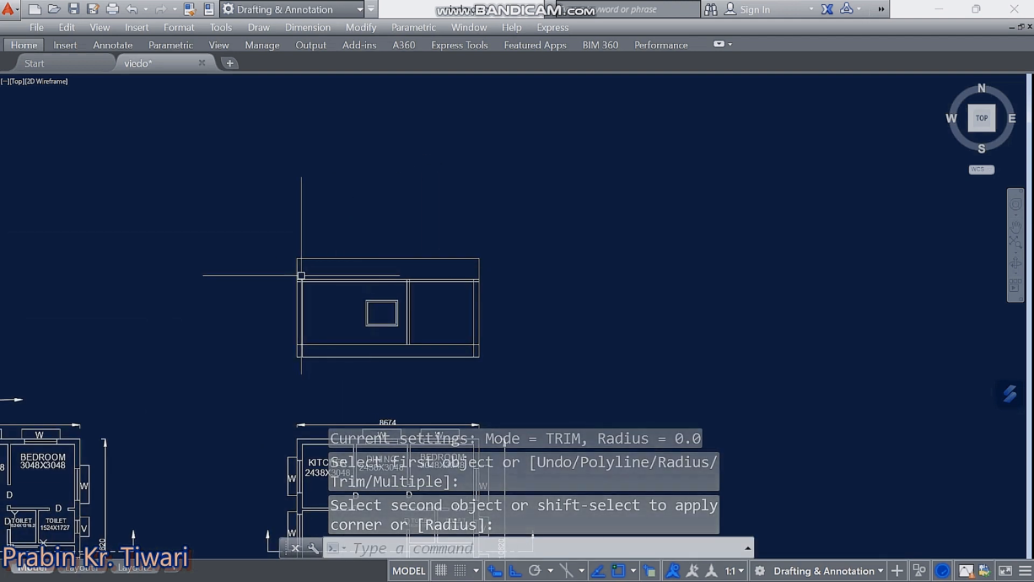
scroll(300, 266, "up", 2)
key("Escape")
key("Escape")
left_click(288, 260)
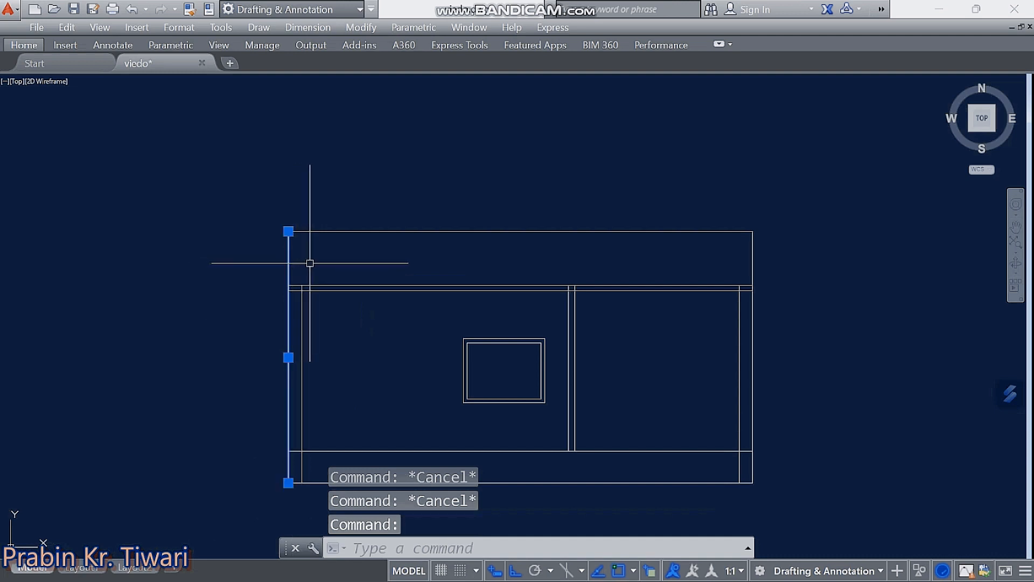
key("Escape")
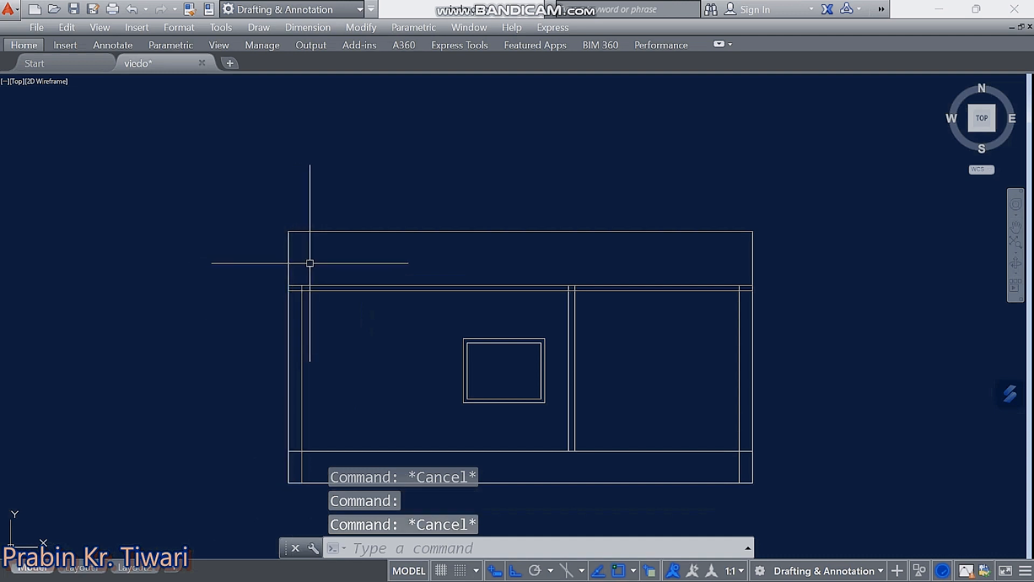
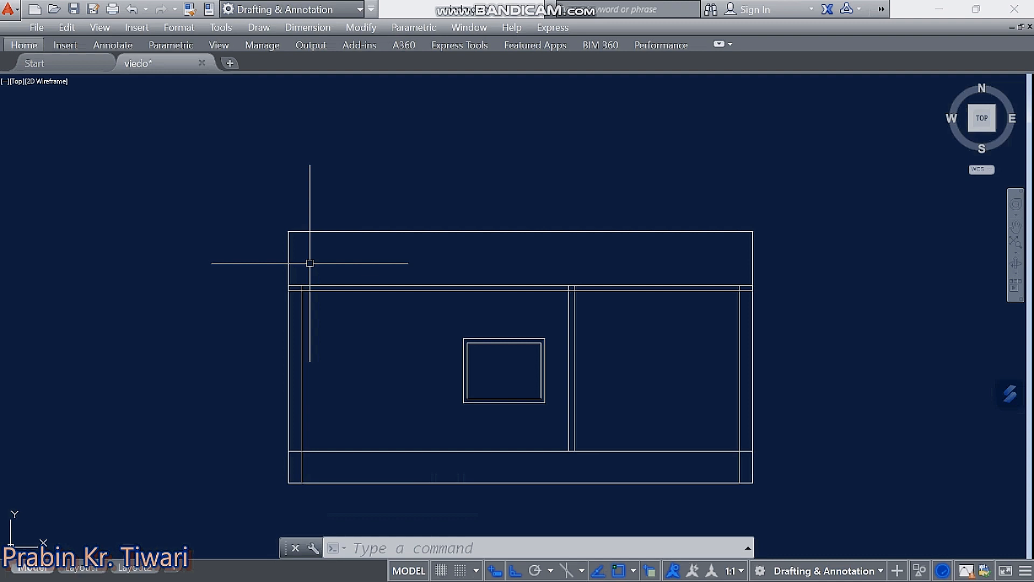
- Offset the section's left and right outer wall lines inward by 125 for the parapet thickness
type("of")
key("Return")
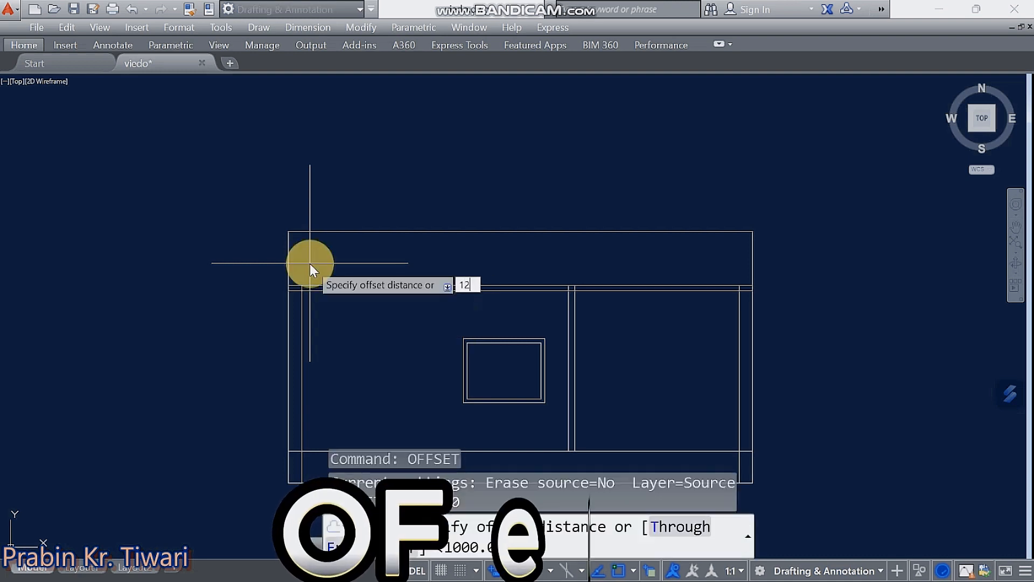
type("125")
key("Return")
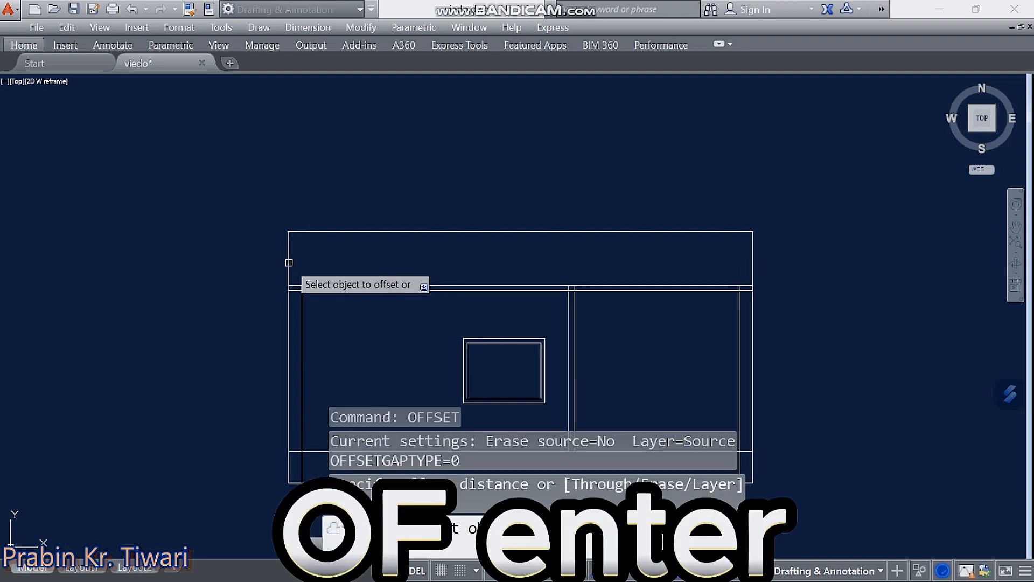
left_click(288, 263)
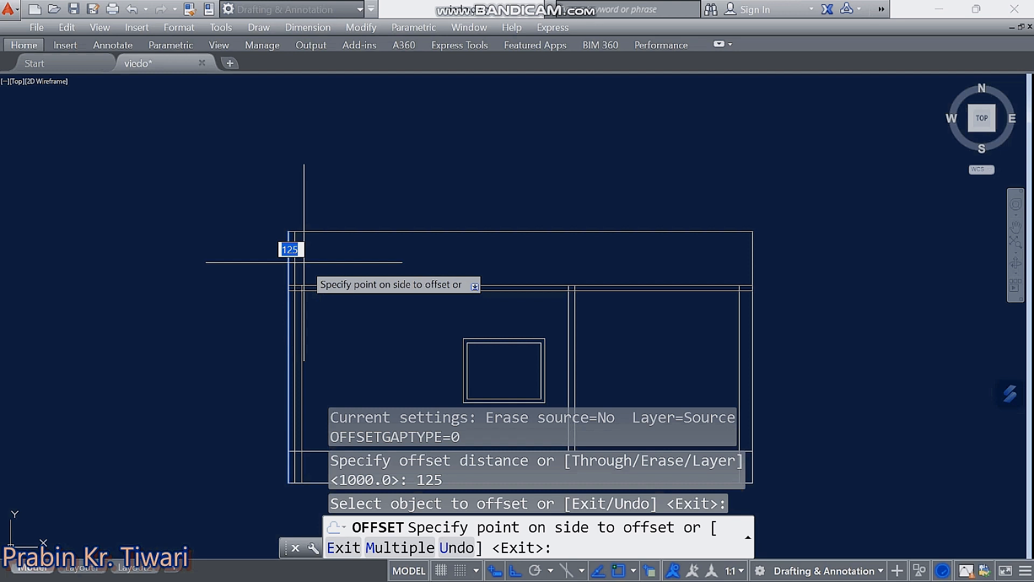
left_click(303, 262)
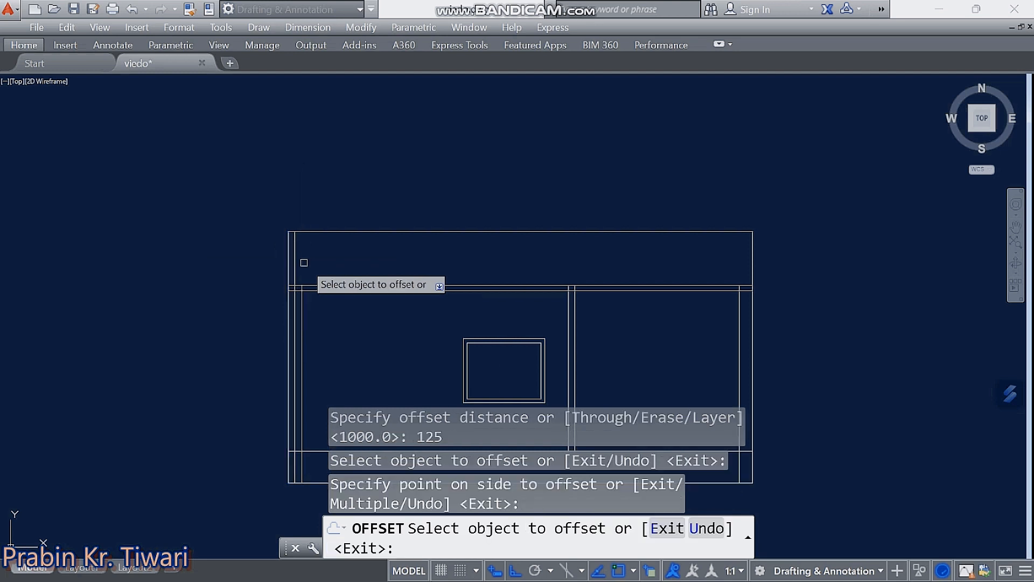
left_click(753, 265)
left_click(732, 268)
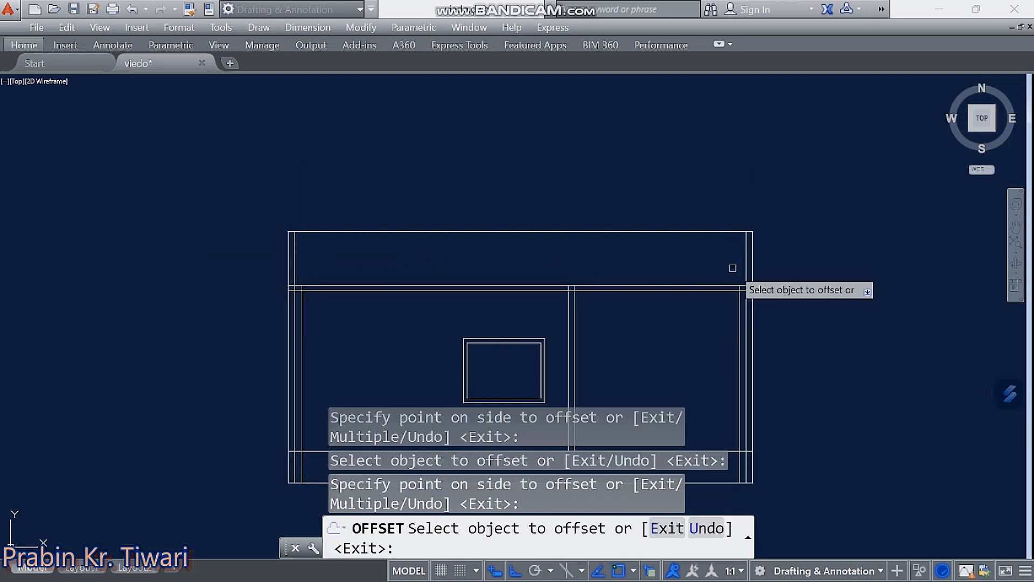
key("Escape")
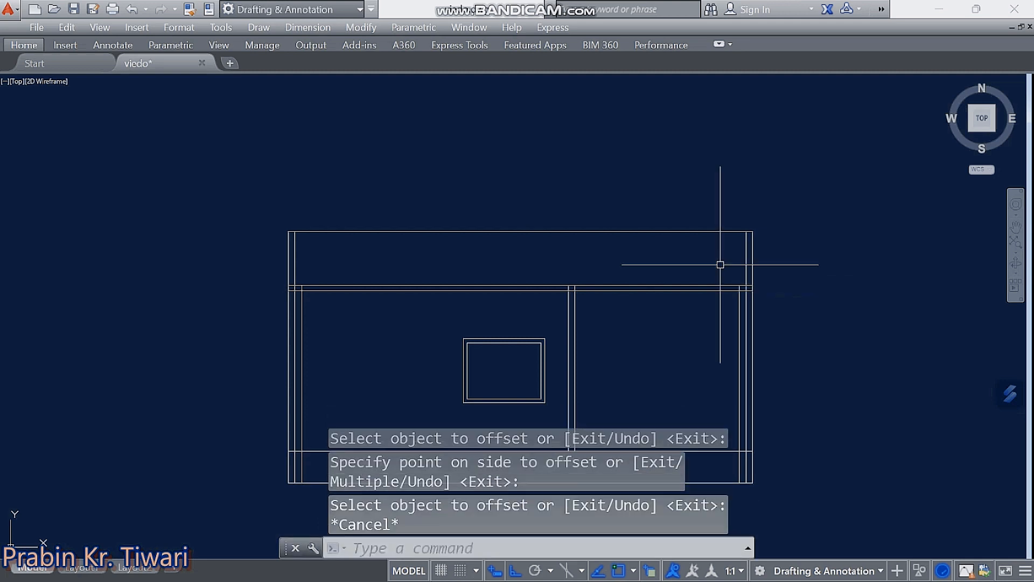
- Trim the offset parapet wall lines within the thickness of the roof slab
type("tr")
key("Return")
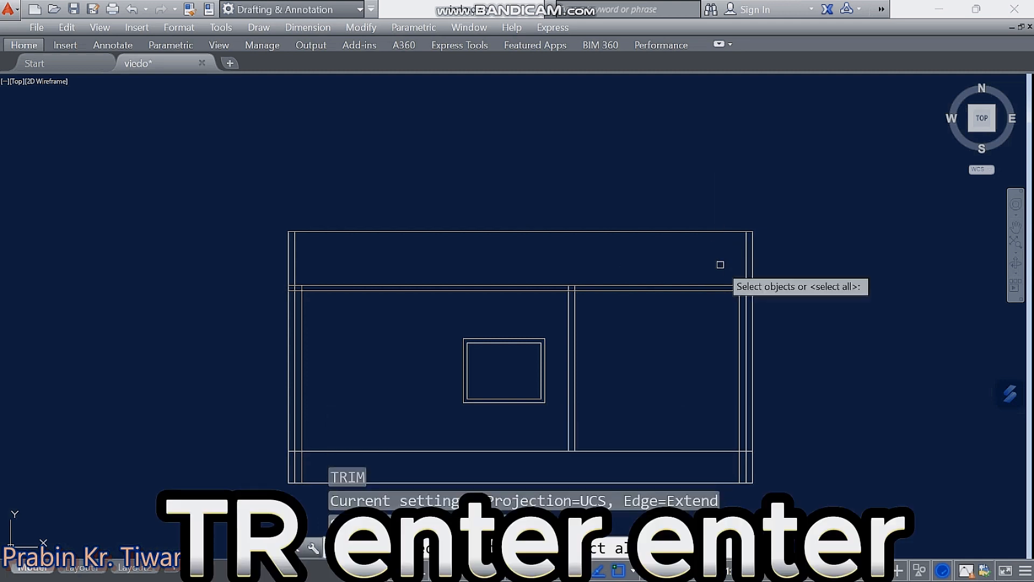
key("Return")
scroll(329, 304, "up", 8)
left_click(327, 304)
scroll(328, 306, "down", 4)
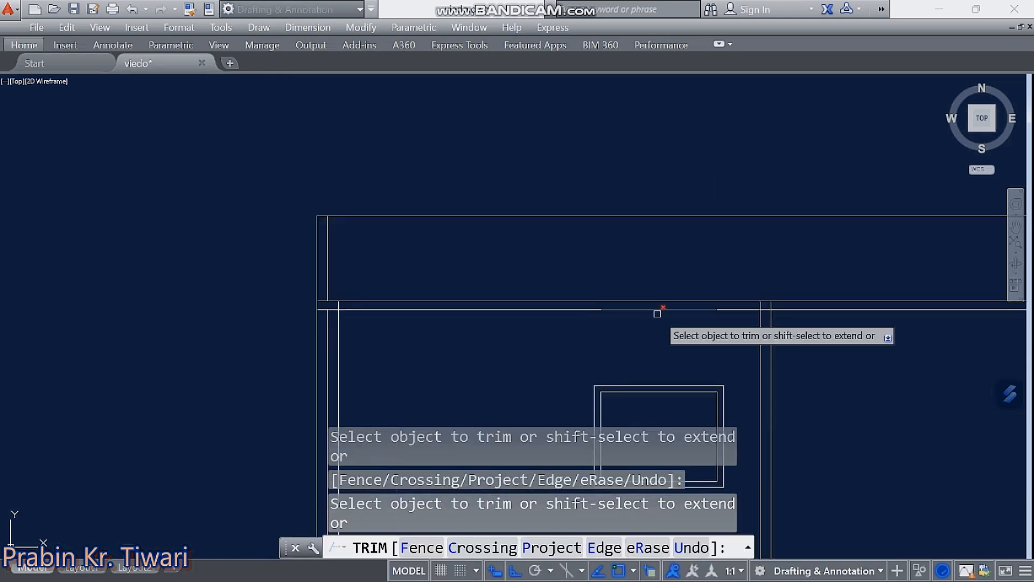
middle_click_drag(650, 314, 378, 305)
scroll(374, 307, "down", 1)
scroll(700, 325, "down", 1)
scroll(373, 322, "up", 2)
key("Escape")
- Erase the leftover portions of both offset lines inside the outer walls below the roof slab
left_click(374, 322)
scroll(374, 323, "down", 2)
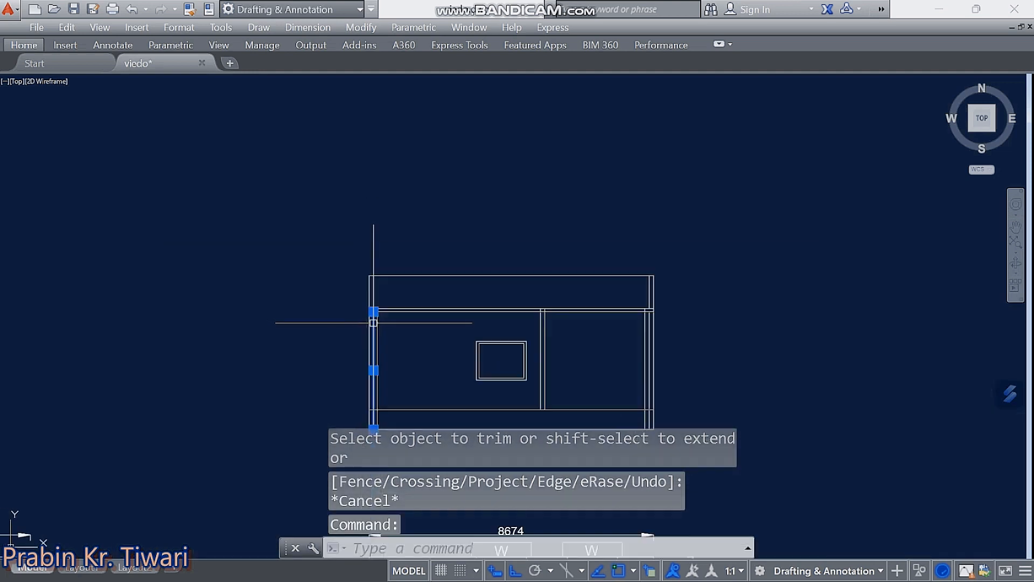
scroll(649, 344, "up", 2)
left_click(649, 343)
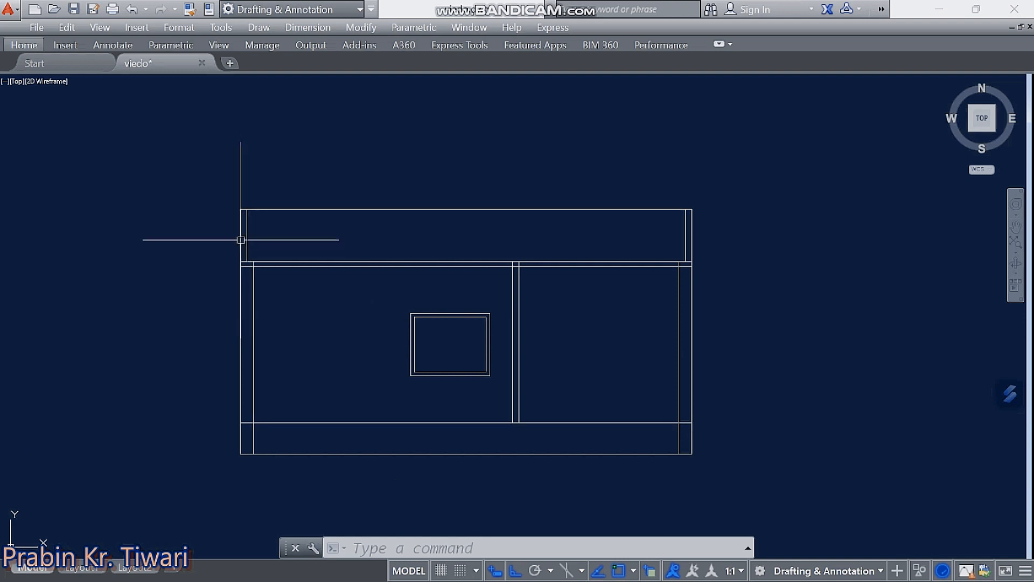
- Trim the left inner wall line within the roof slab and the slab's underside line across the left wall
middle_click_drag(542, 234, 492, 215)
scroll(453, 233, "up", 4)
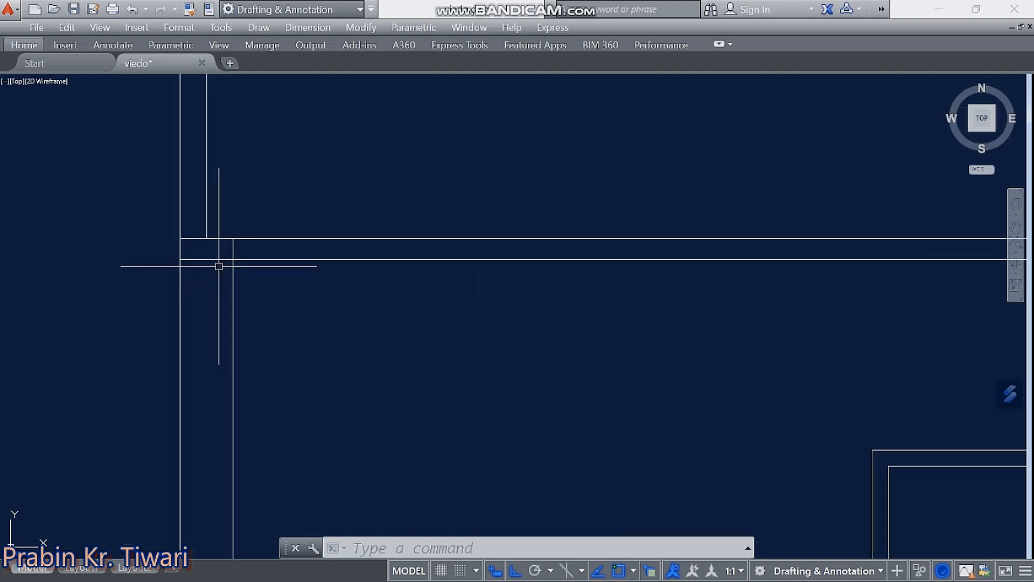
type("tr")
key("Return")
key("Return")
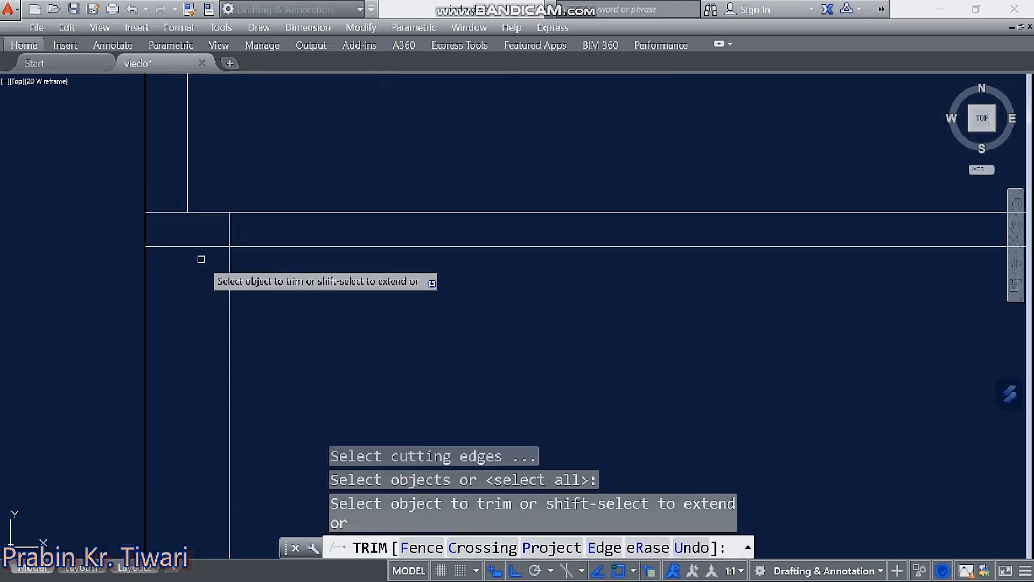
left_click(230, 233)
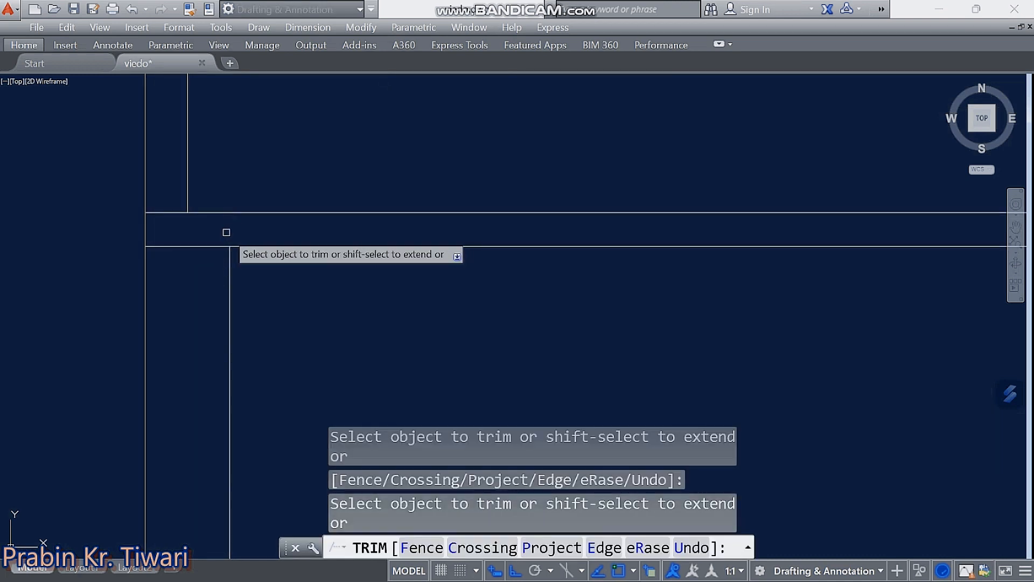
left_click(217, 245)
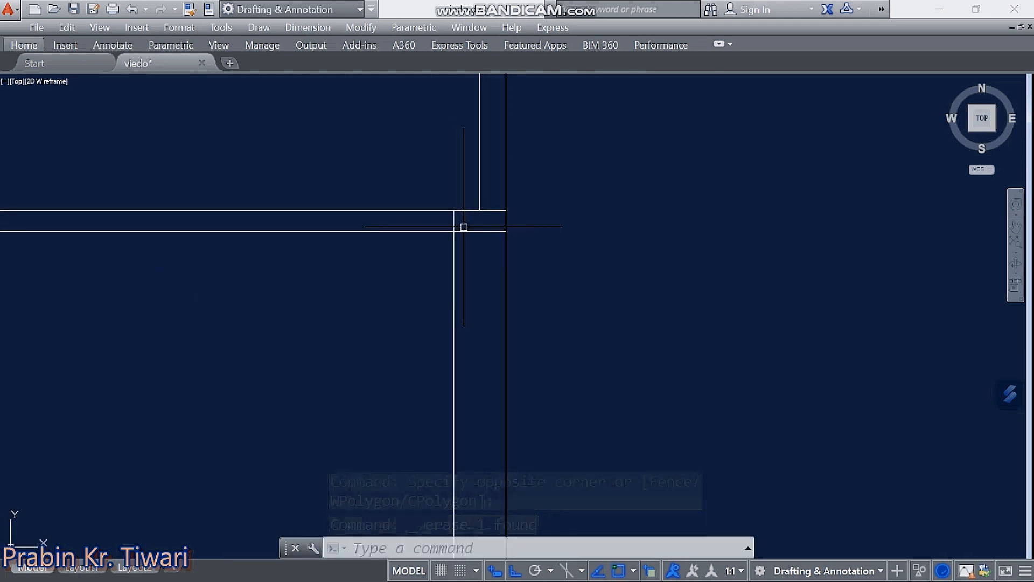
- Trim the right inner wall line and both partition wall lines within the roof slab, and the slab's underside across the right wall
key("Return")
key("Return")
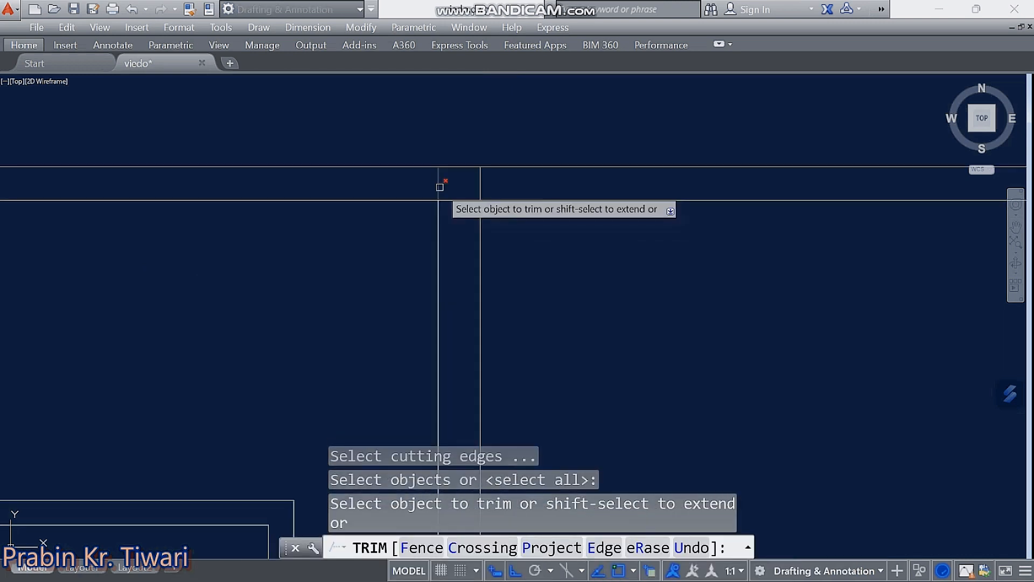
left_click(441, 185)
left_click(481, 184)
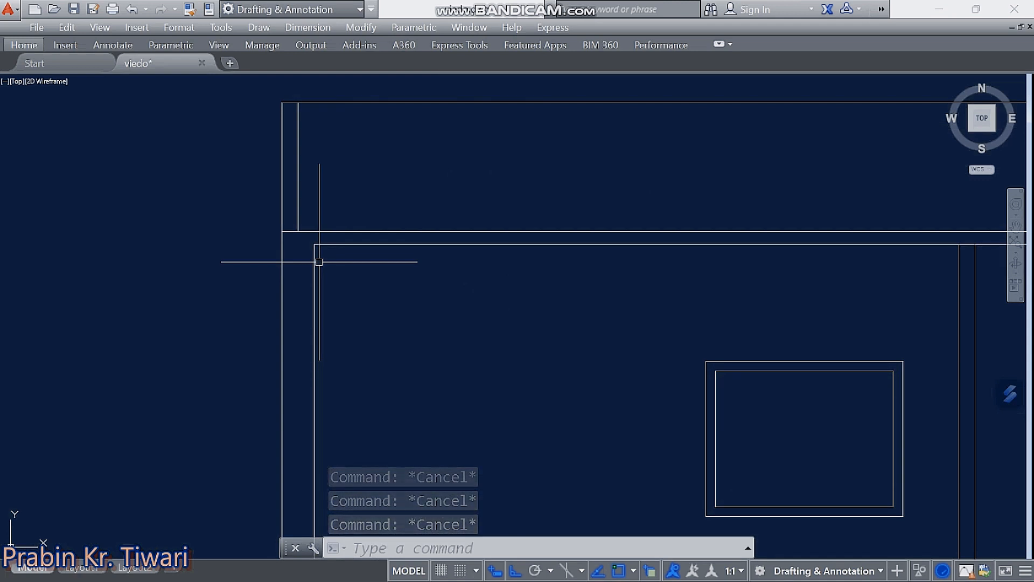
- Draw a horizontal line from the left inner wall's top corner to the left outer wall line at the slab's underside
key("Return")
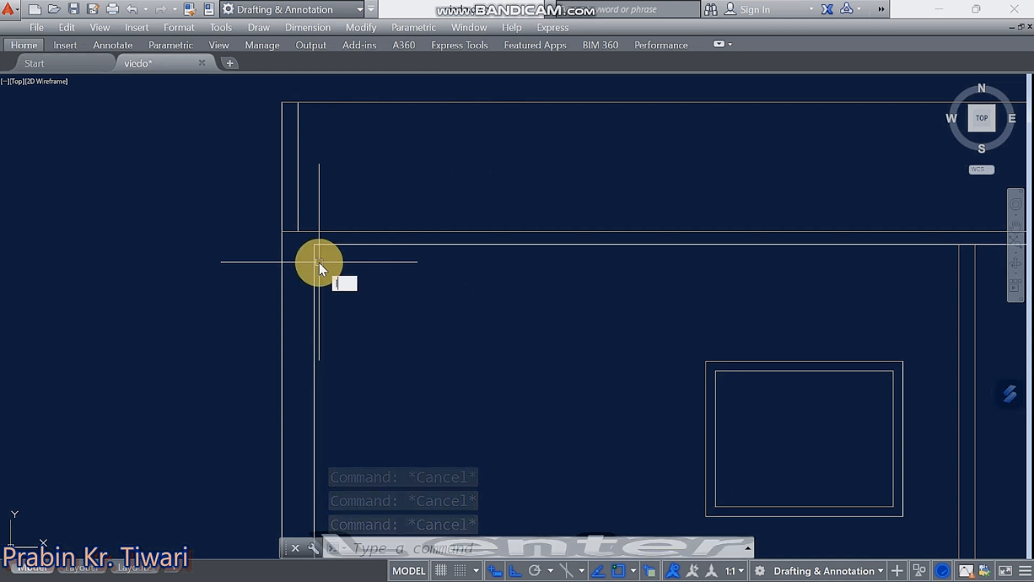
type("l")
key("Return")
scroll(285, 232, "up", 4)
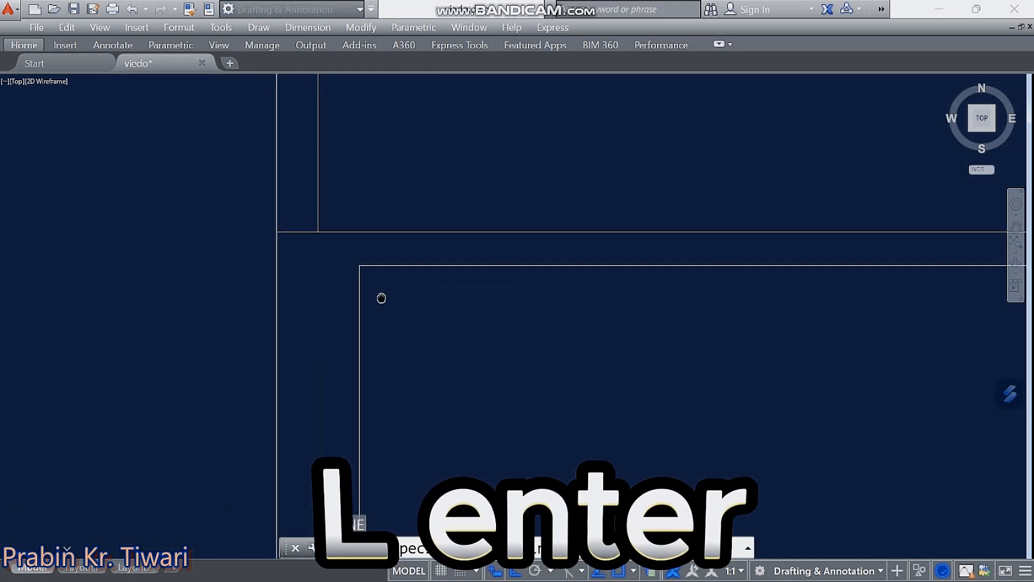
scroll(381, 297, "up", 4)
left_click(371, 267)
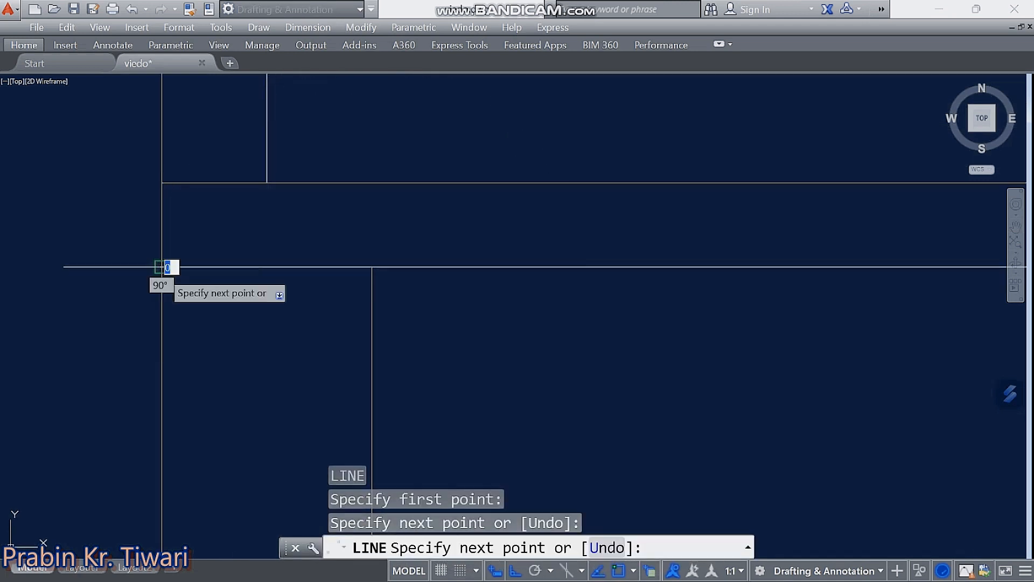
scroll(174, 274, "down", 1)
key("Escape")
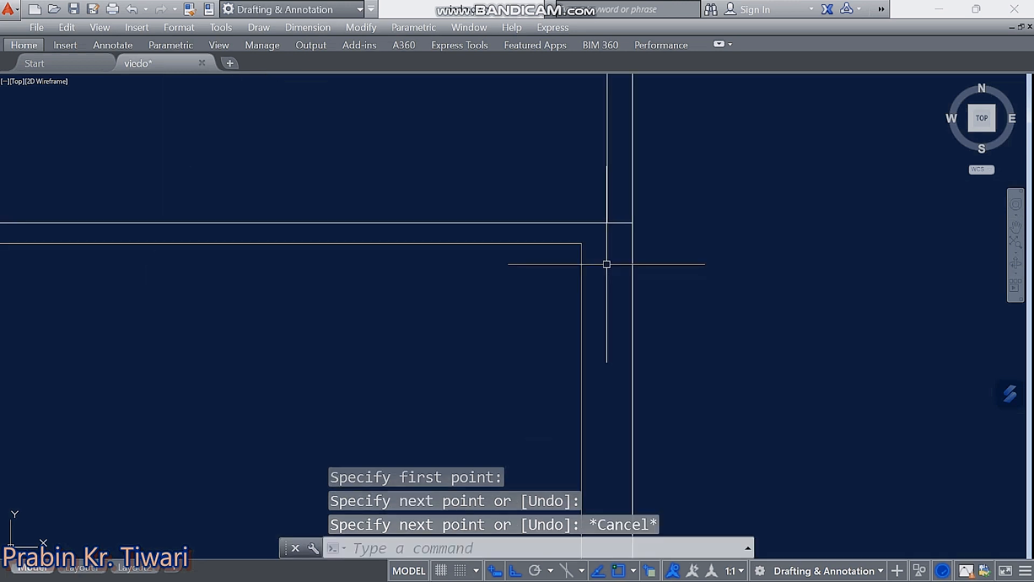
- Draw a horizontal line from the right inner wall's top corner to the right outer wall line at the slab's underside
key("Return")
scroll(599, 255, "up", 4)
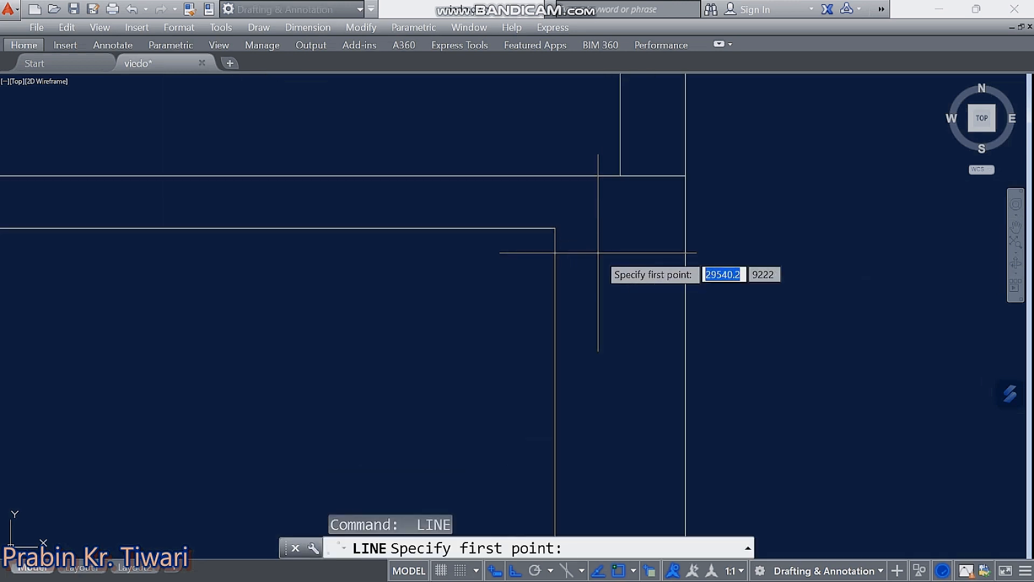
left_click(555, 228)
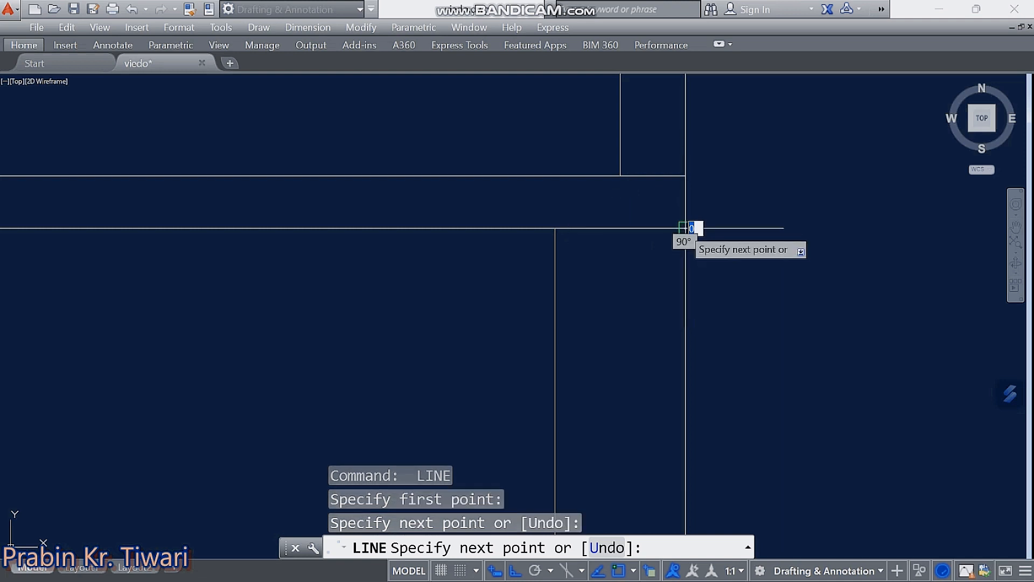
- Offset the short line across the right wall at the slab underside 150 downward
key("Escape")
scroll(657, 231, "down", 4)
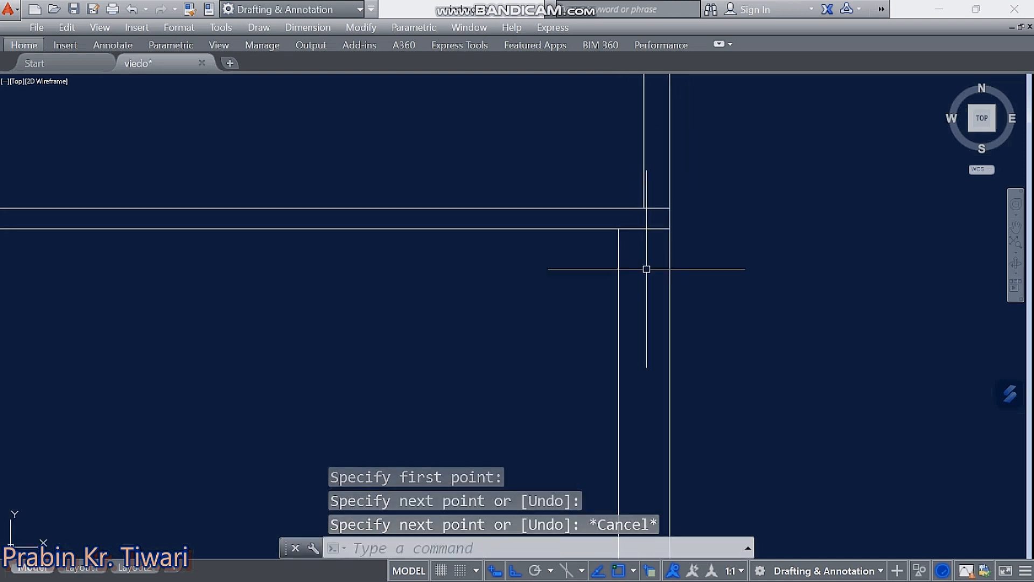
type("of")
key("Return")
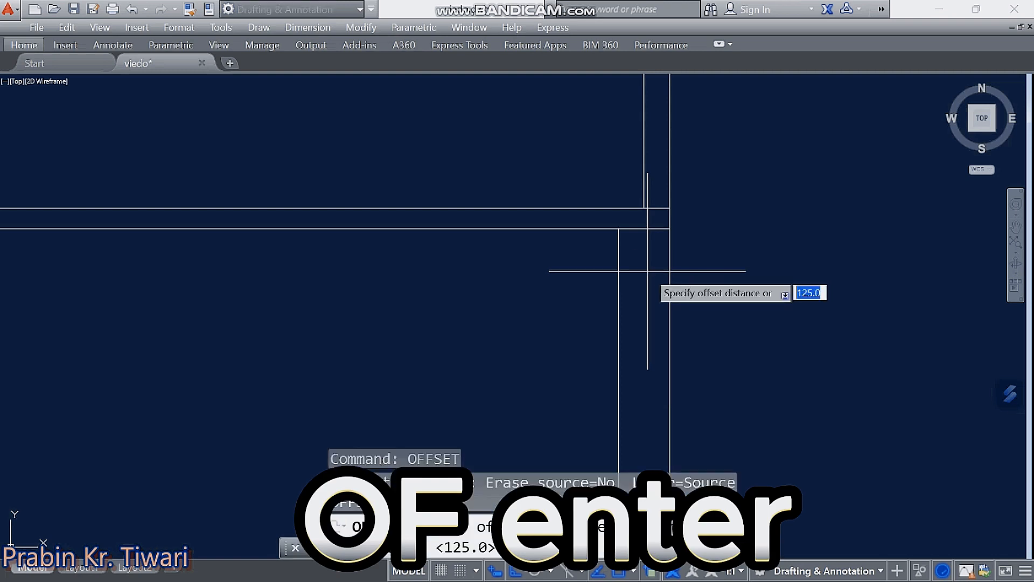
type("150")
key("Return")
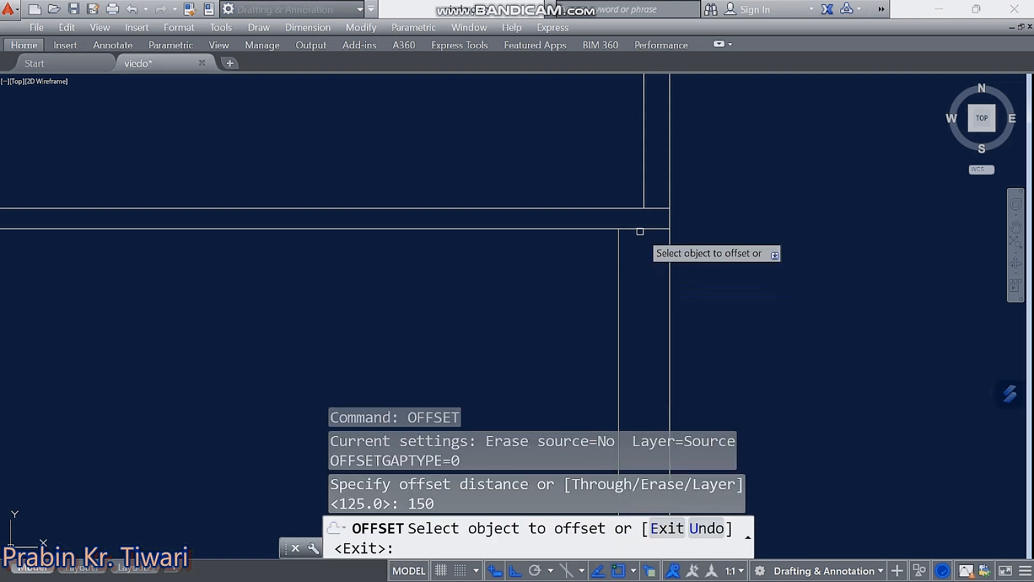
left_click(641, 229)
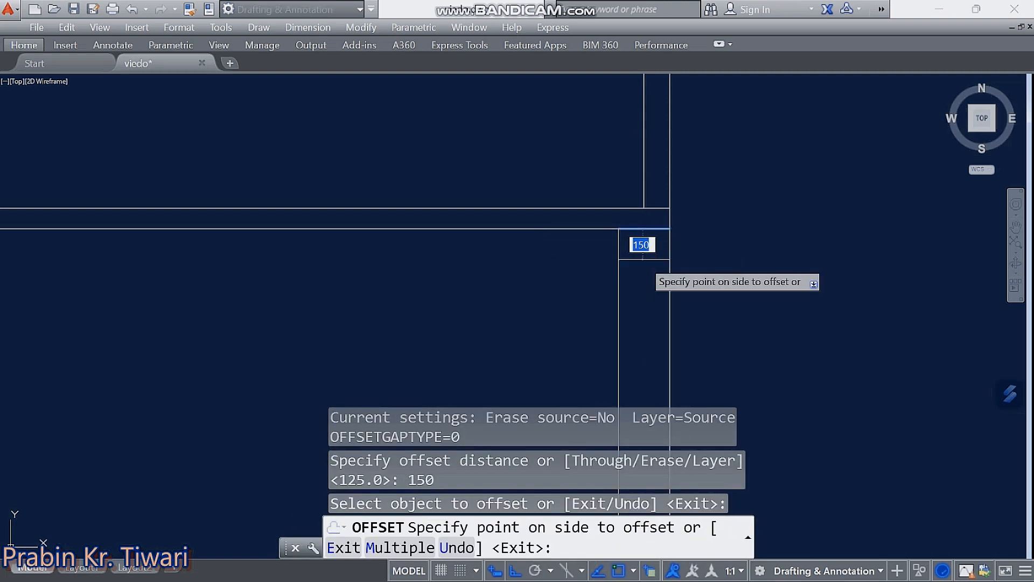
left_click(642, 257)
- Offset the matching short line across the left wall at the slab underside 150 downward
scroll(642, 258, "down", 3)
middle_click_drag(561, 276, 708, 292)
scroll(363, 270, "up", 4)
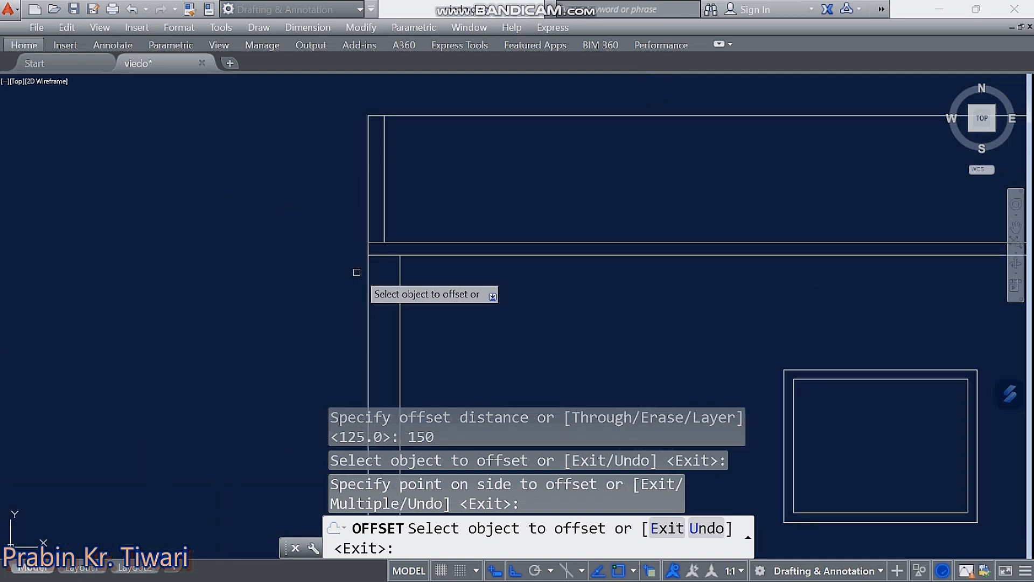
left_click(383, 255)
left_click(382, 299)
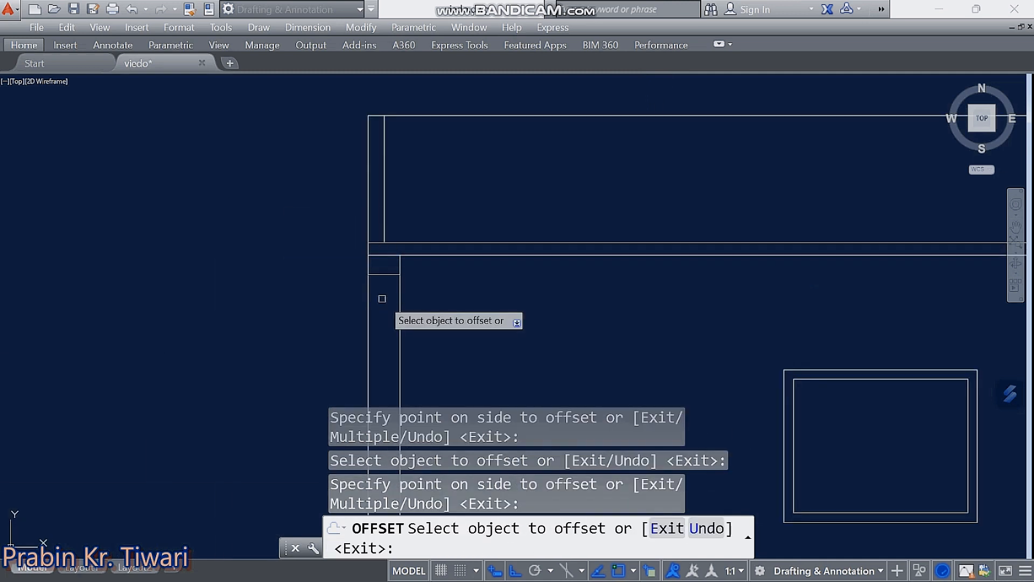
key("Escape")
- Delete the two short source lines across the left and right walls at the slab underside
left_click(383, 255)
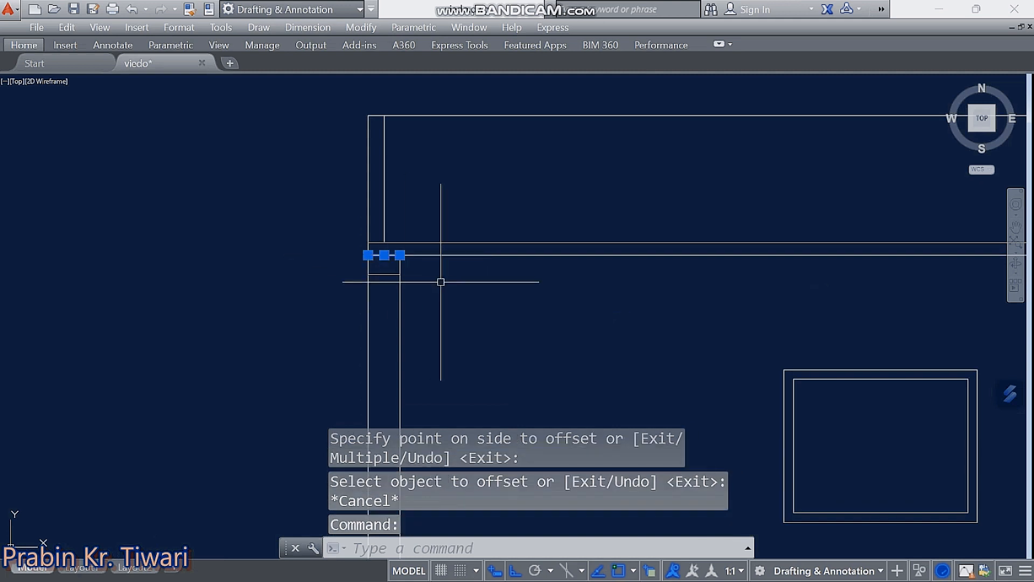
scroll(438, 282, "down", 4)
middle_click_drag(740, 306, 566, 282)
scroll(641, 253, "up", 4)
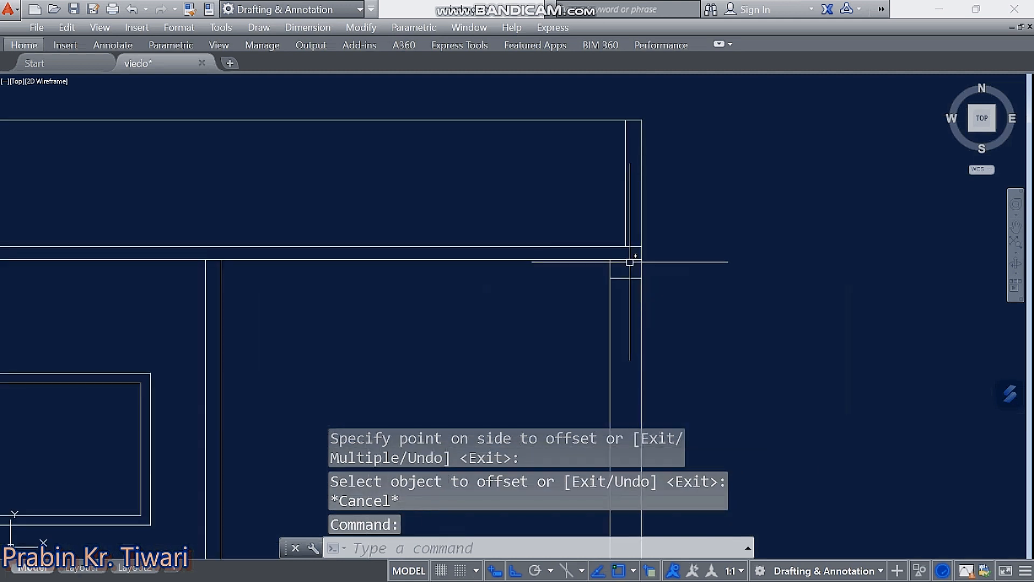
left_click(628, 260)
left_click(709, 295)
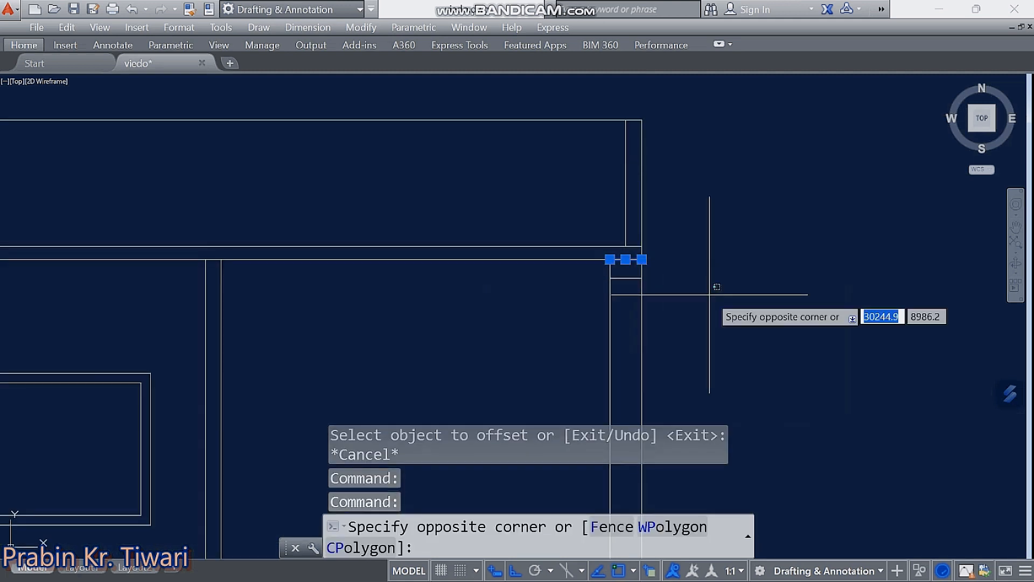
key("Escape")
key("Delete")
- Offset the floor line at the base of the room section 25 downward
scroll(593, 296, "down", 5)
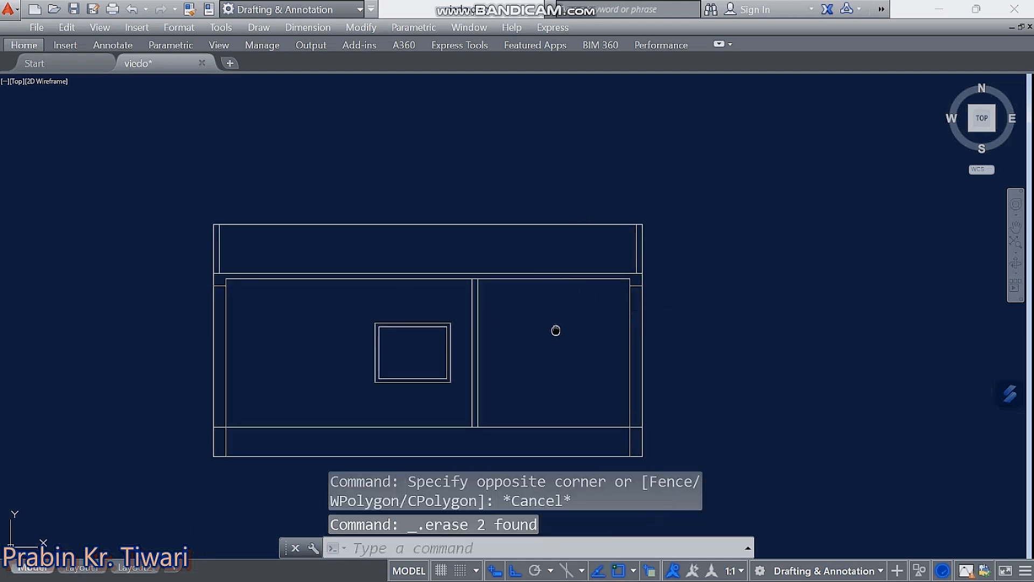
mouse_move(555, 330)
middle_mouse_down()
mouse_move(337, 341)
mouse_move(327, 278)
middle_mouse_up()
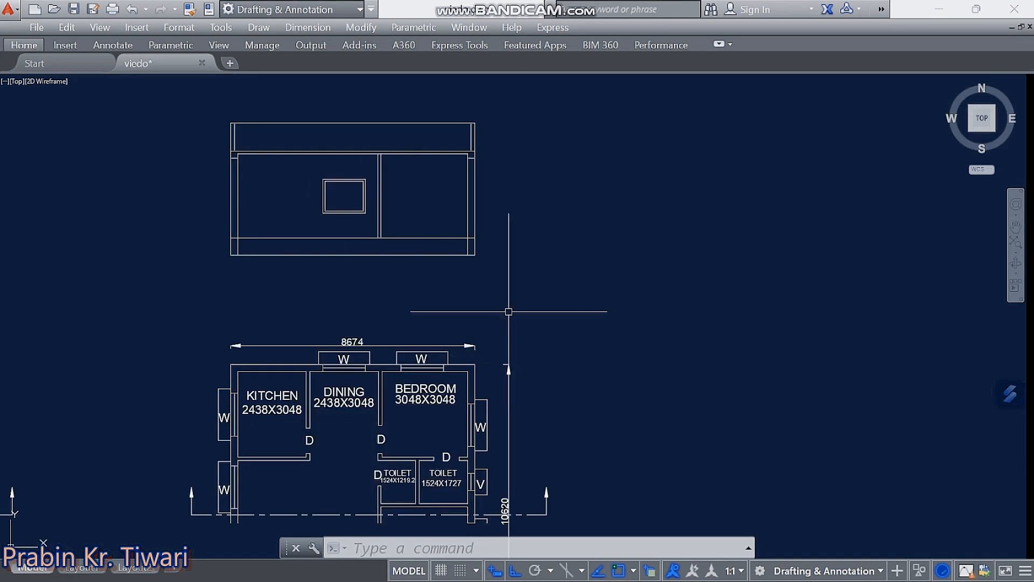
middle_click_drag(405, 235, 449, 247)
scroll(423, 244, "up", 2)
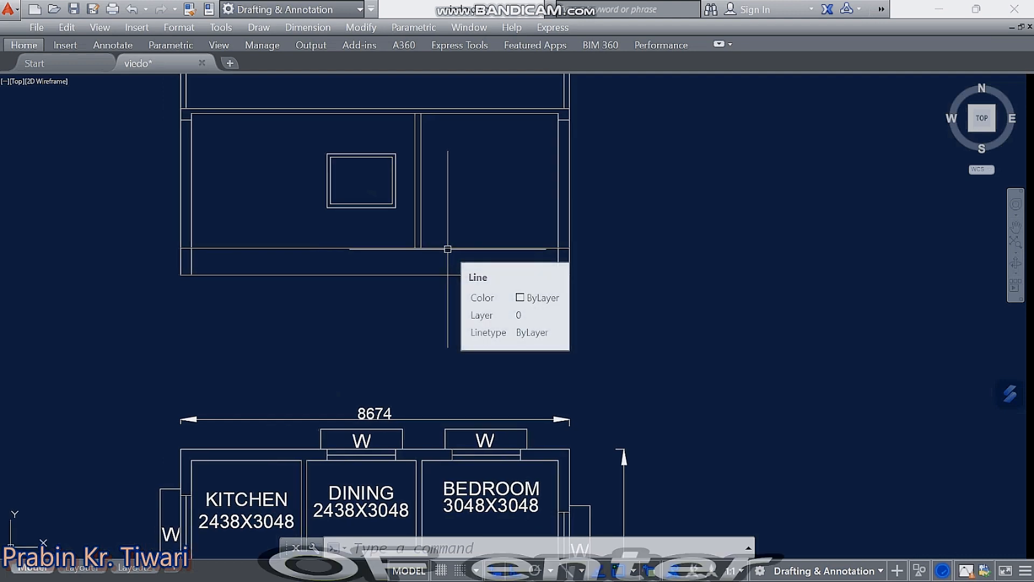
type("OF")
type("25")
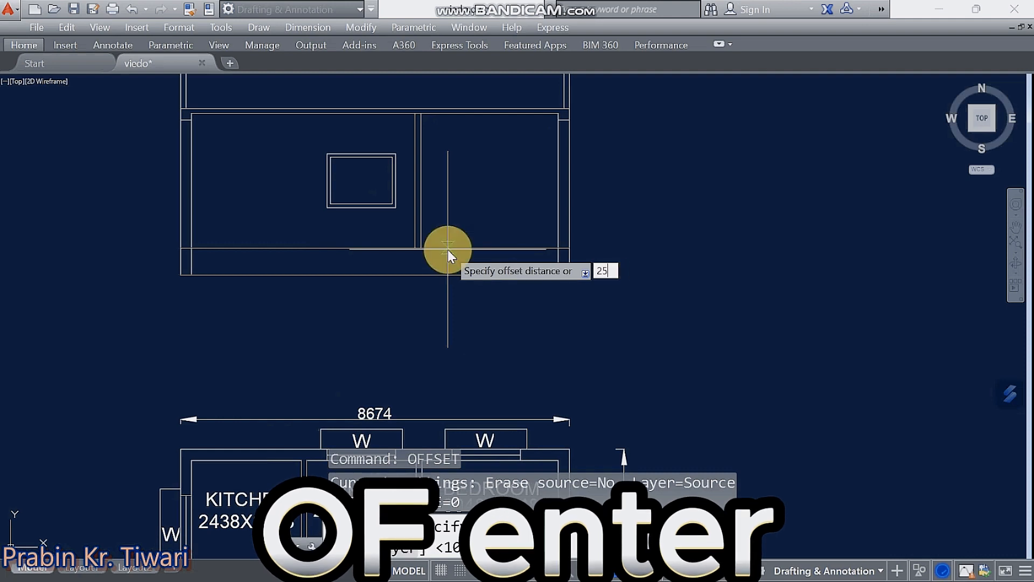
key("Return")
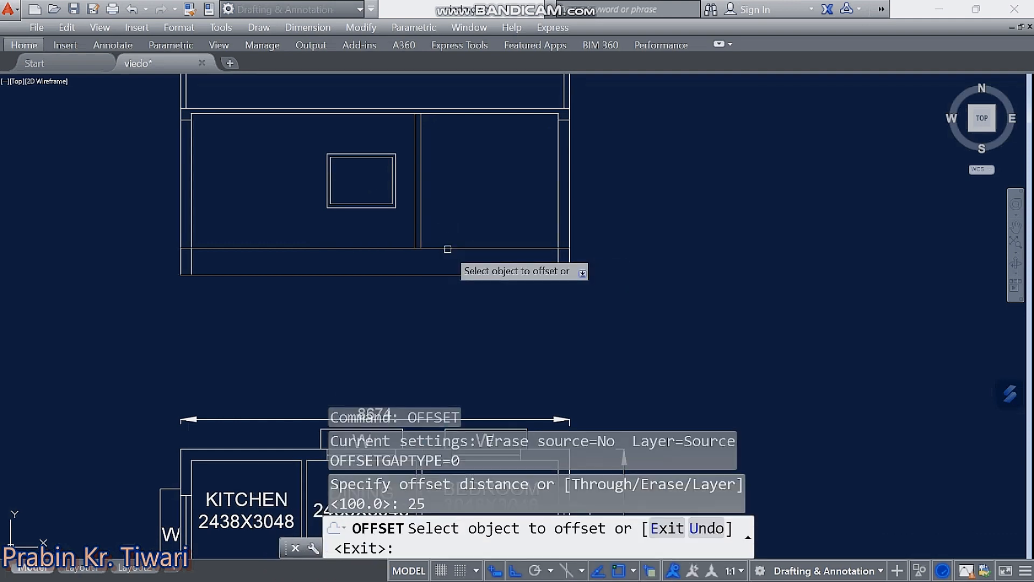
left_click(447, 248)
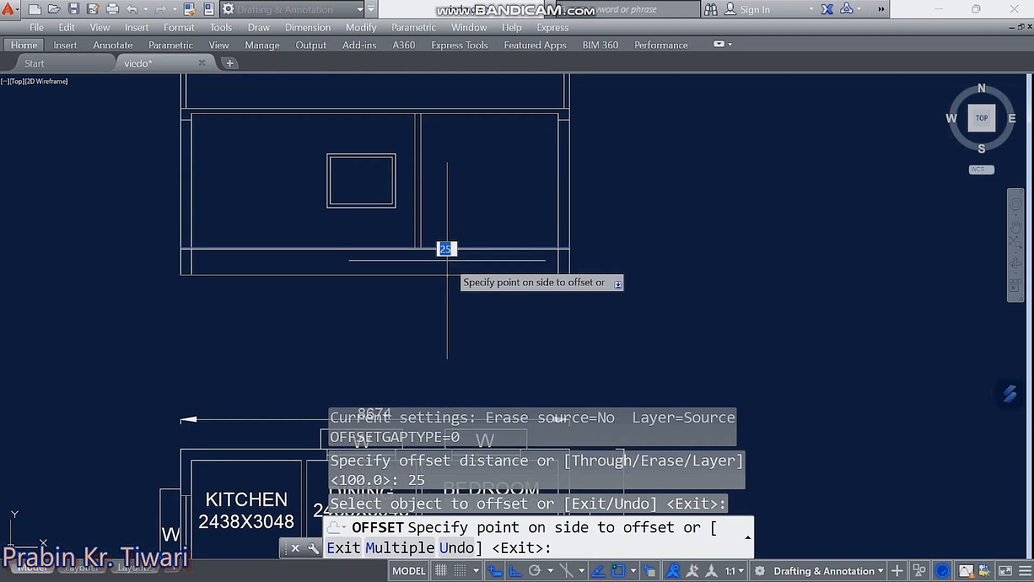
left_click(447, 262)
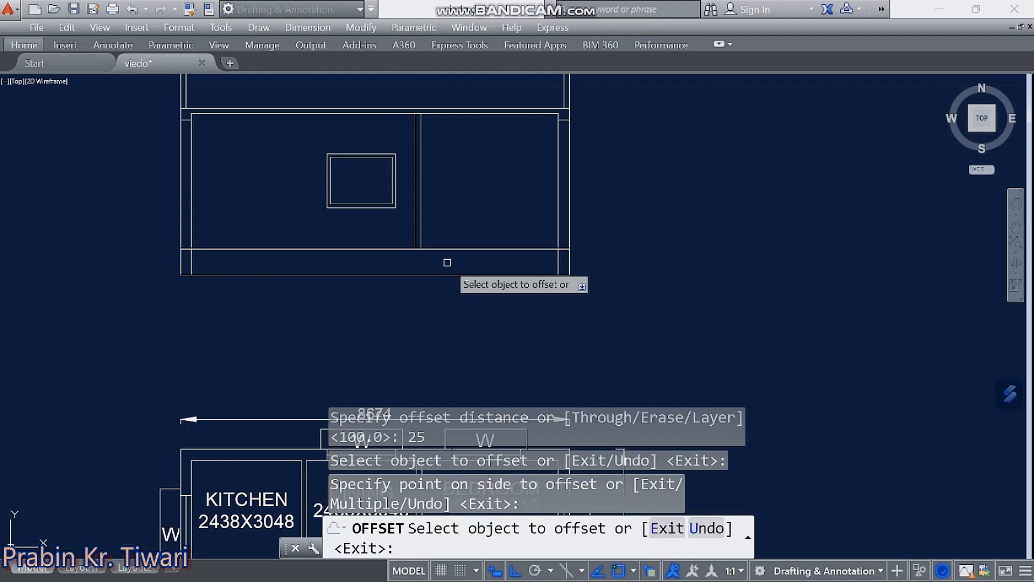
- Add two more floor layer lines below the 25 offset line, each offset 75 downward from the previous one
scroll(446, 253, "up", 4)
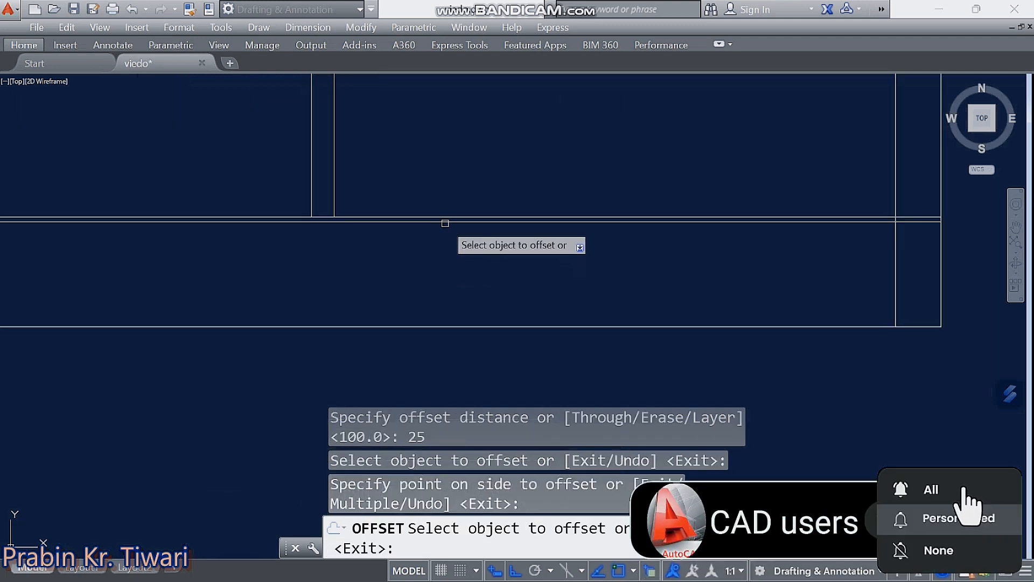
left_click(445, 222)
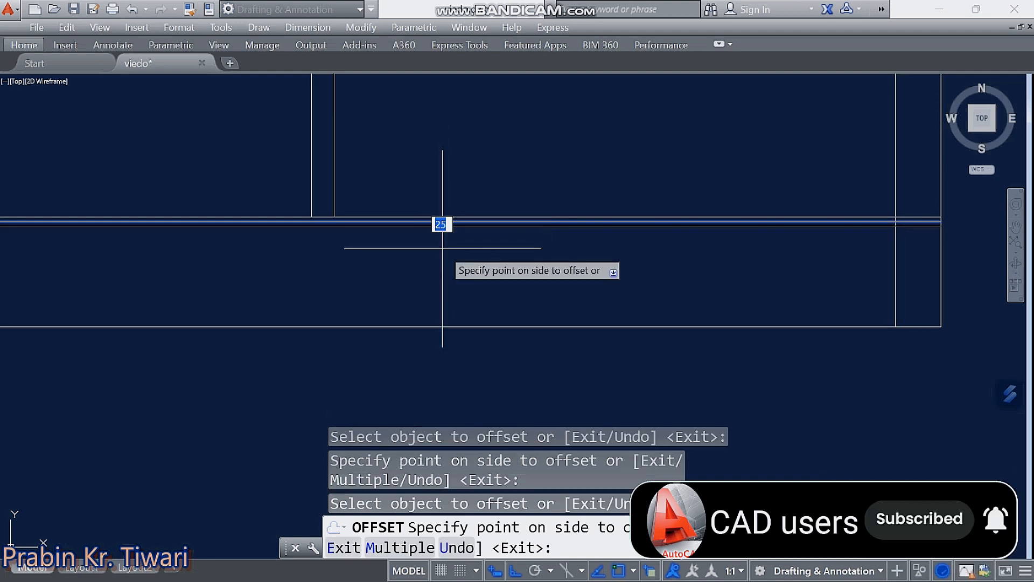
type("75")
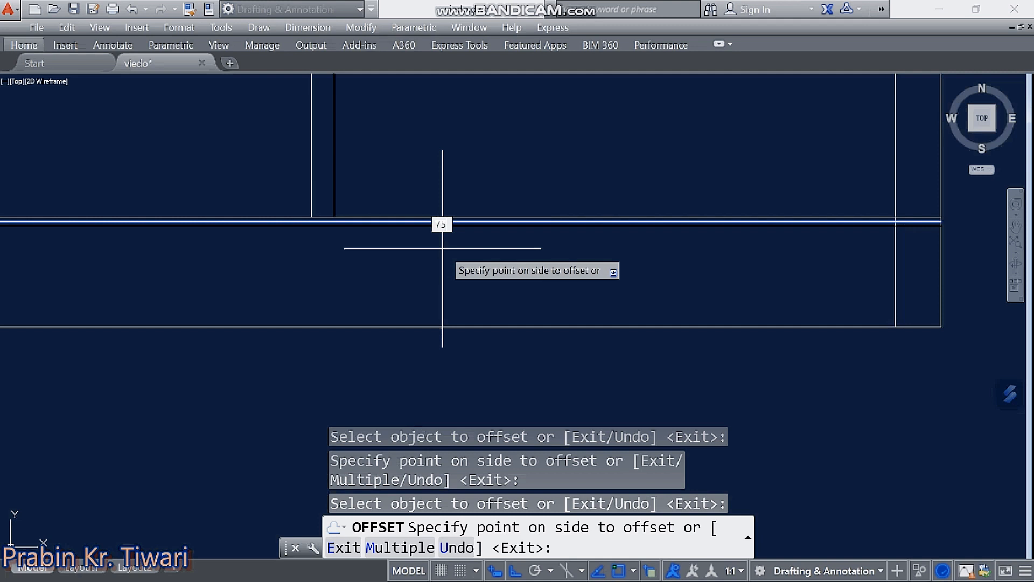
key("Return")
left_click(440, 234)
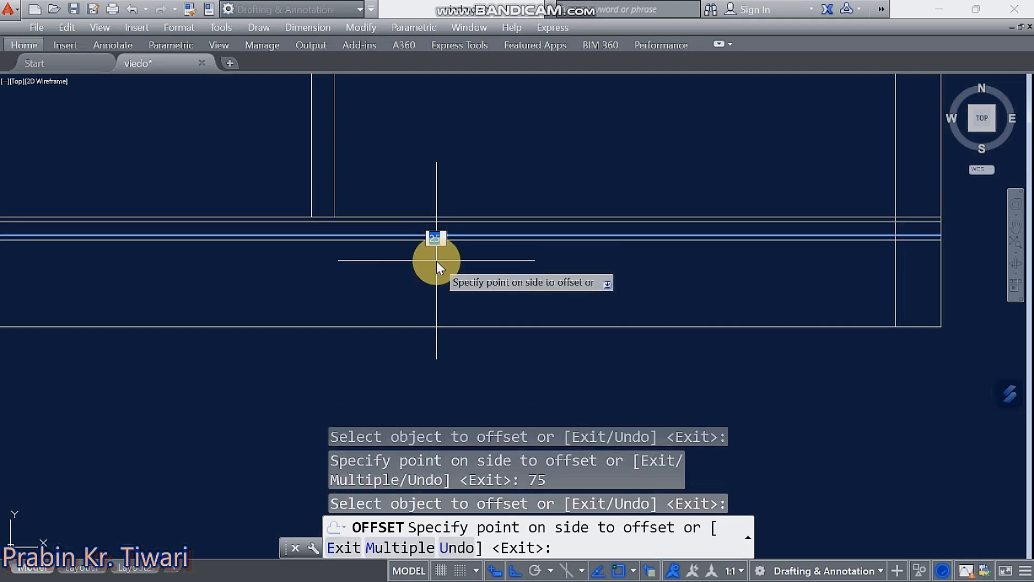
type("75")
key("Return")
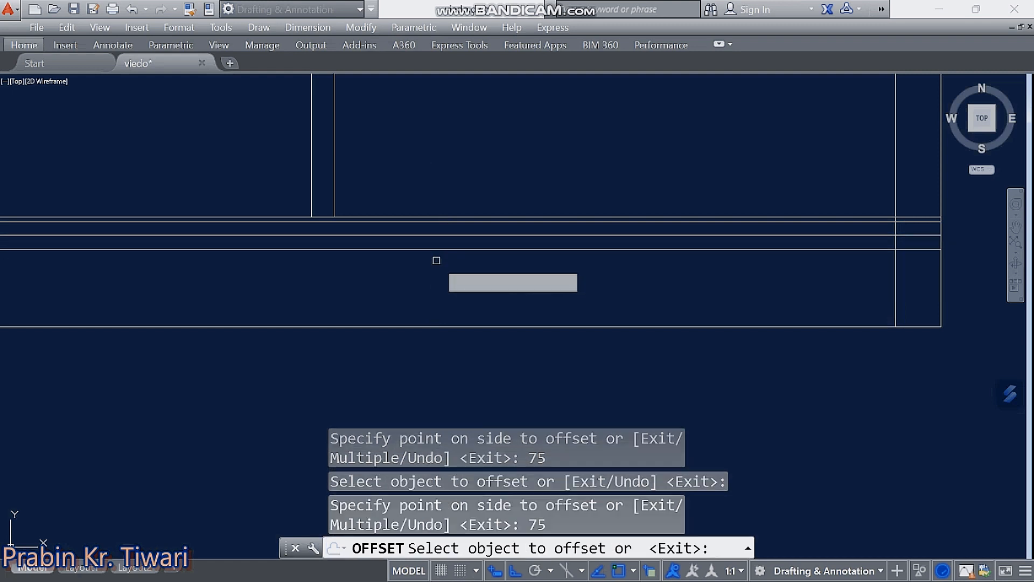
scroll(494, 270, "down", 2)
key("Escape")
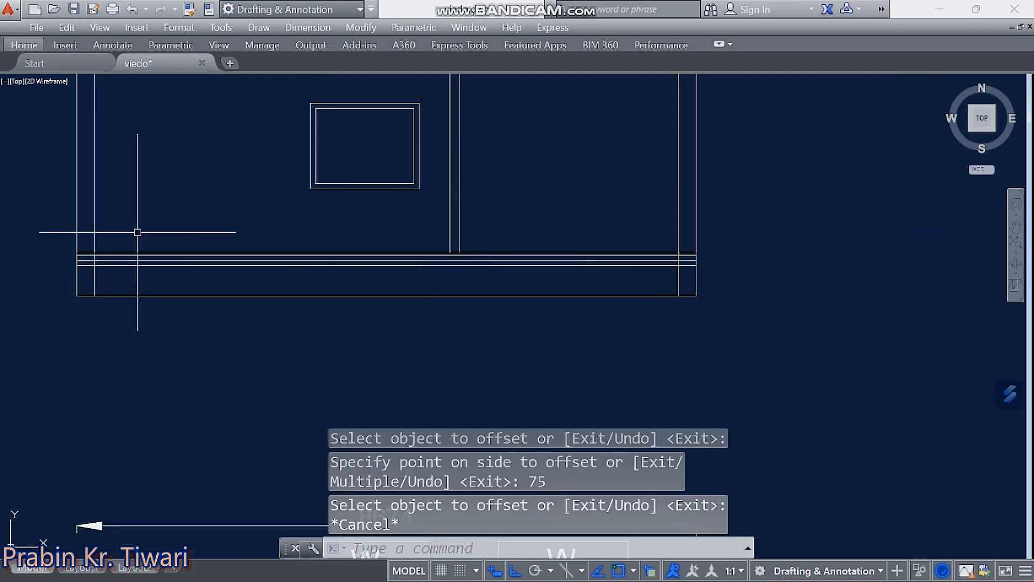
- Trim the three offset floor layer lines where they cross the left wall
scroll(83, 262, "up", 5)
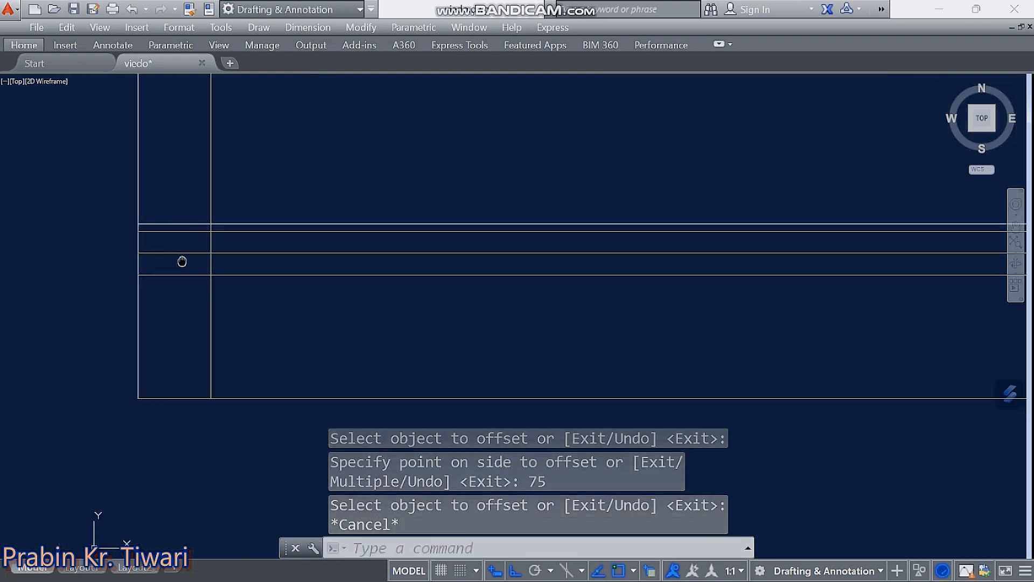
middle_click_drag(287, 241, 346, 252)
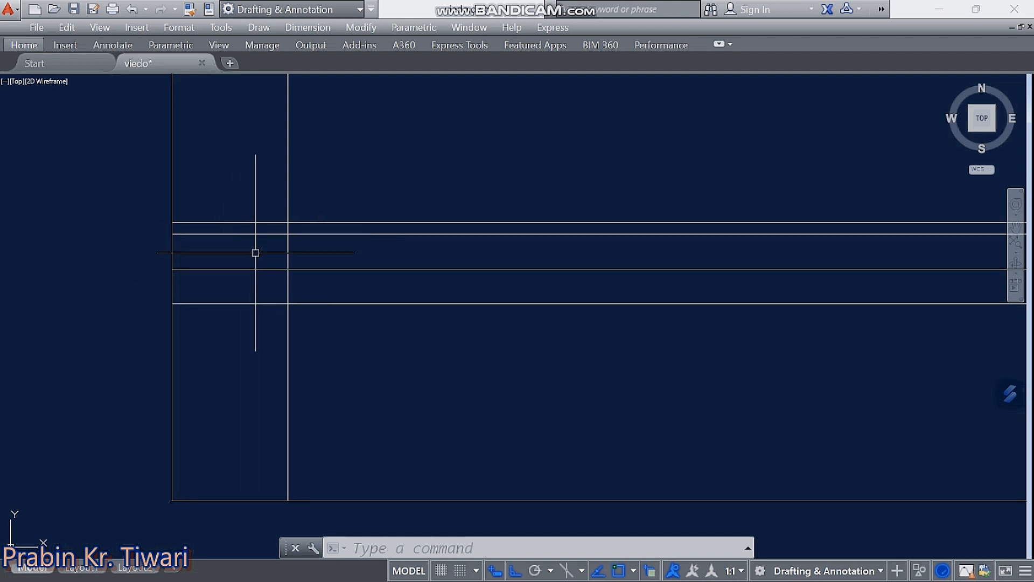
type("tr")
key("Return")
key("Return")
left_click(272, 234)
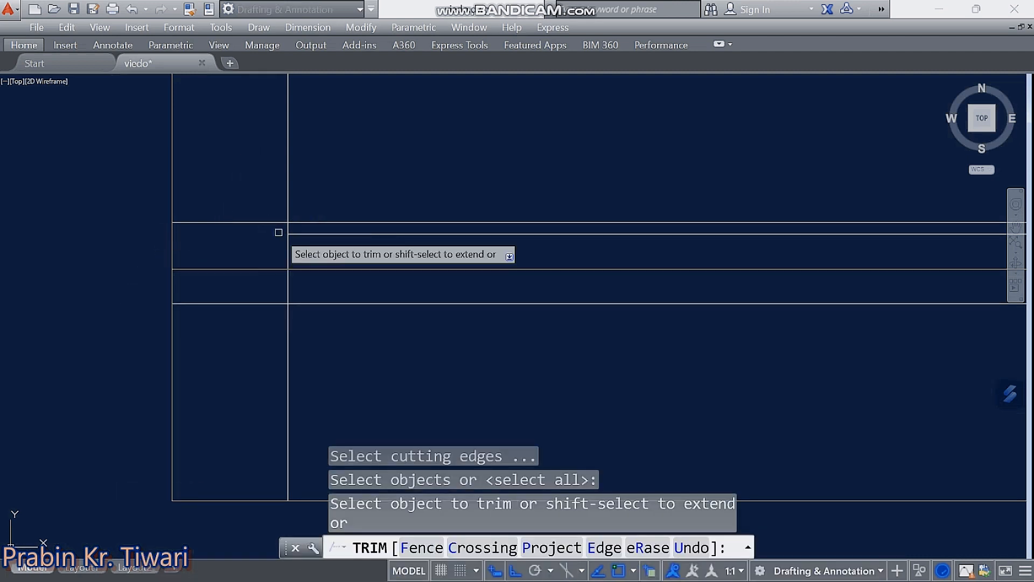
left_click(258, 269)
- Trim the three offset floor layer lines where they cross the right wall
scroll(240, 302, "down", 5)
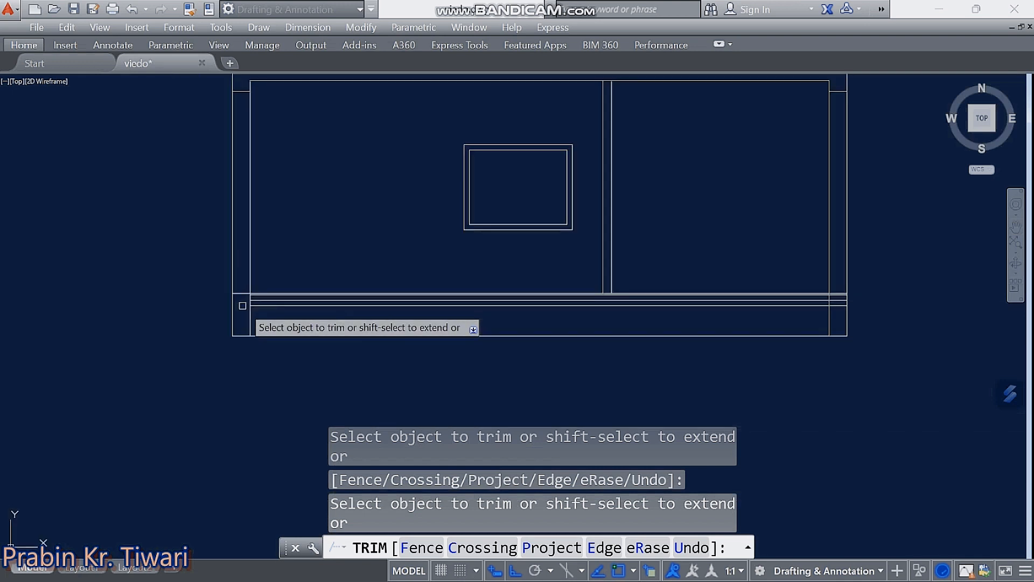
middle_click_drag(743, 328, 553, 310)
scroll(608, 293, "up", 4)
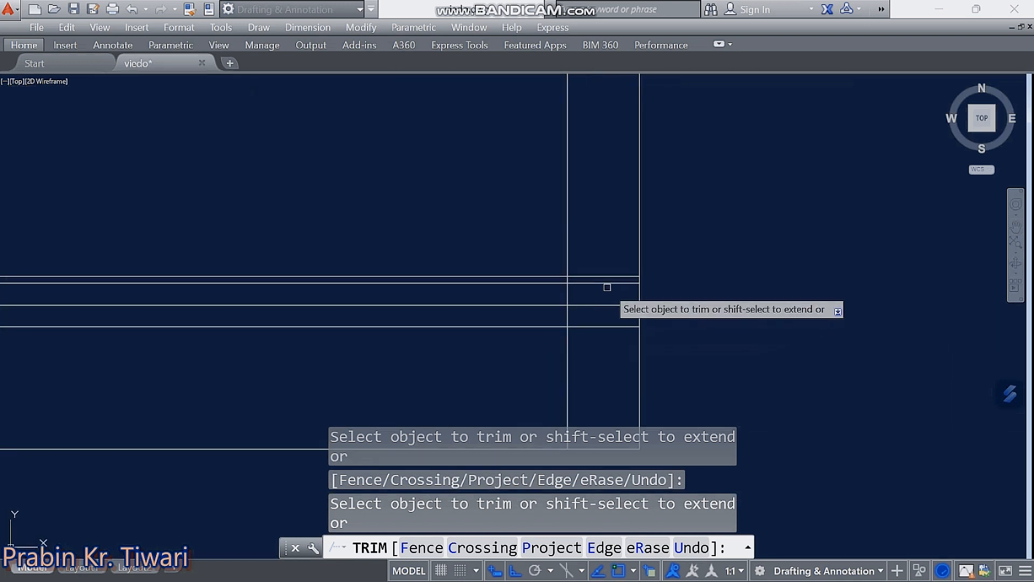
left_click(609, 280)
key("Escape")
key("Escape")
key("Escape")
- Examine the trimmed floor layer lines at the lower left corner of the section and the section as a whole
scroll(581, 316, "down", 5)
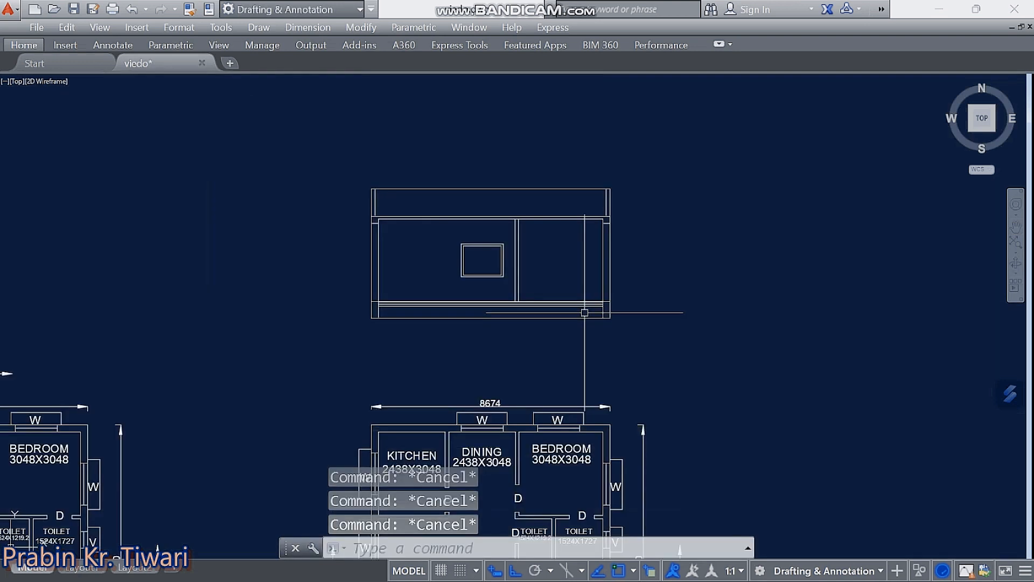
scroll(406, 293, "up", 4)
scroll(394, 311, "up", 4)
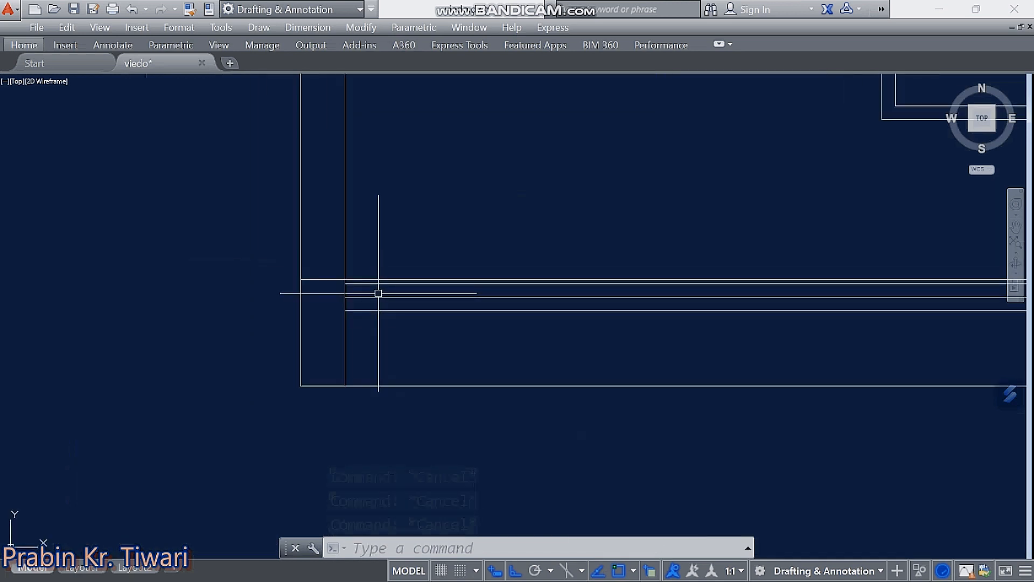
middle_click_drag(402, 352, 368, 336)
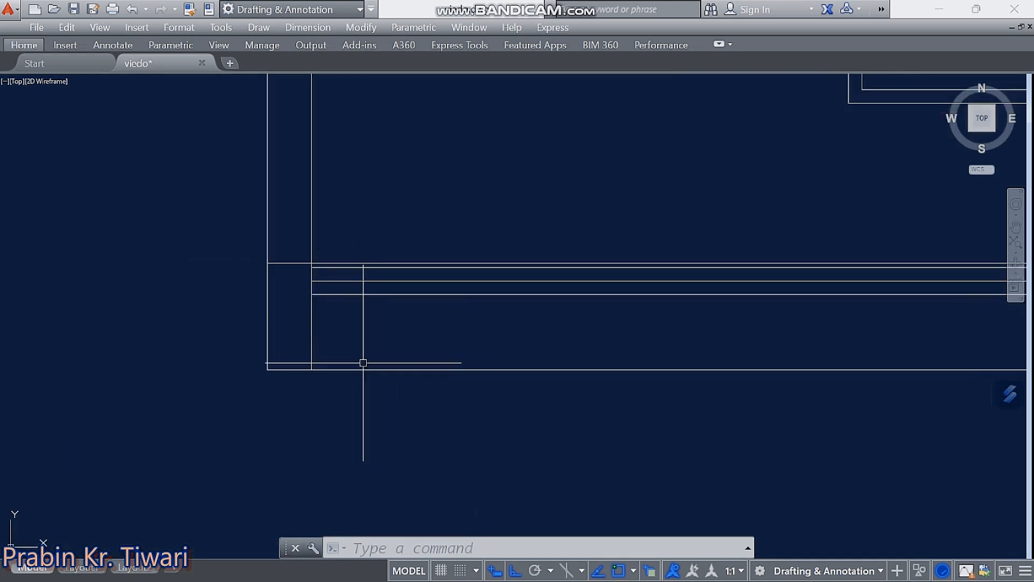
middle_click_drag(542, 333, 480, 328)
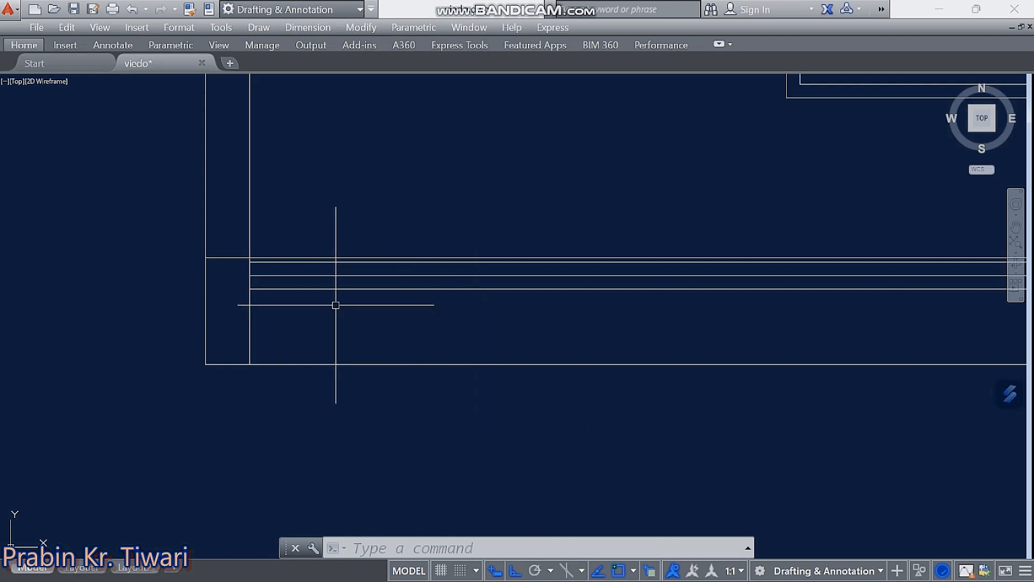
scroll(296, 285, "up", 4)
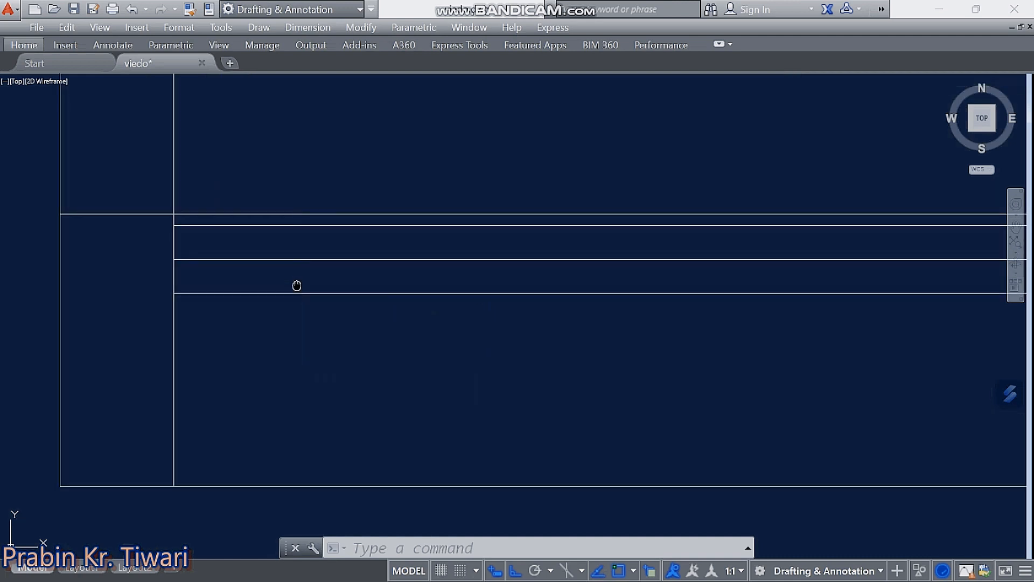
middle_click_drag(296, 284, 275, 348)
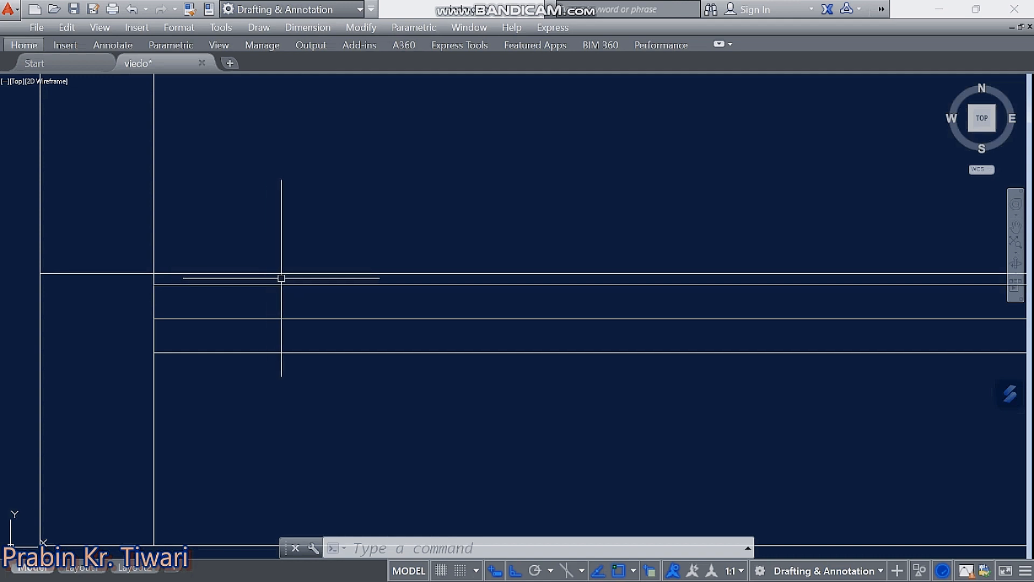
scroll(289, 278, "down", 3)
scroll(316, 282, "up", 1)
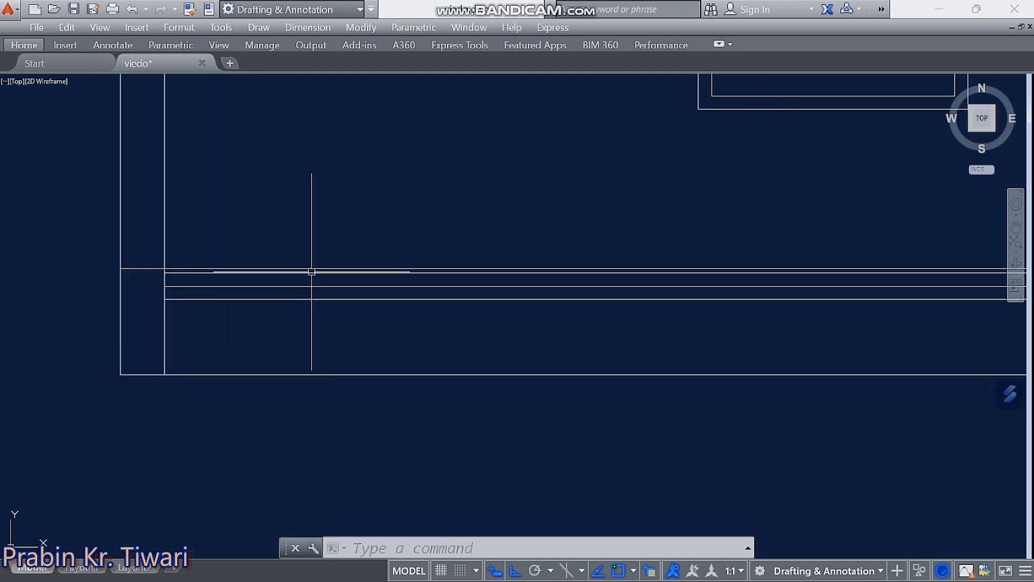
scroll(309, 270, "up", 2)
scroll(318, 273, "down", 3)
scroll(320, 272, "down", 5)
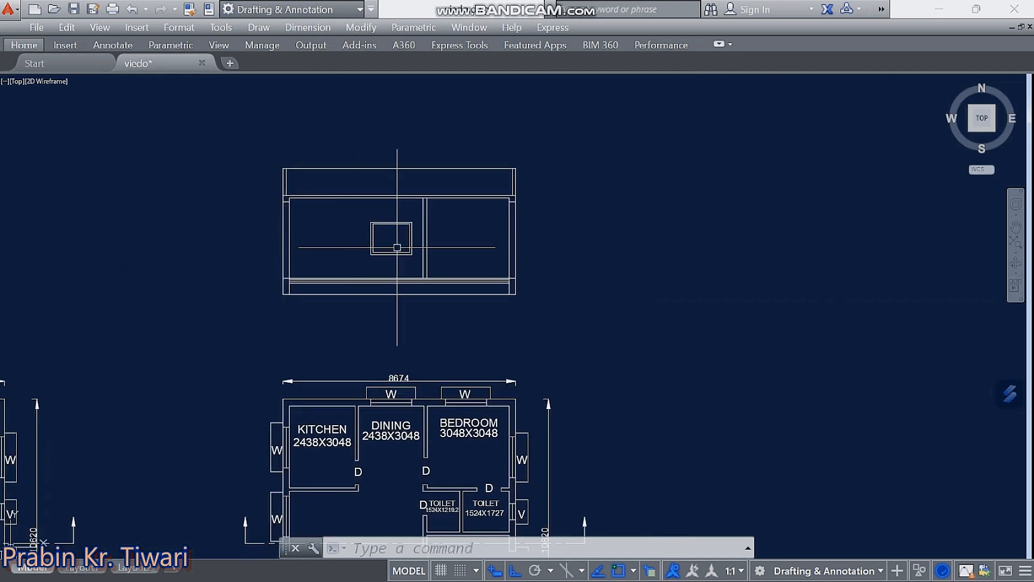
- Offset the floor top line of the section 2100 upward, to the level of the window's top edge
middle_click_drag(353, 314, 354, 227)
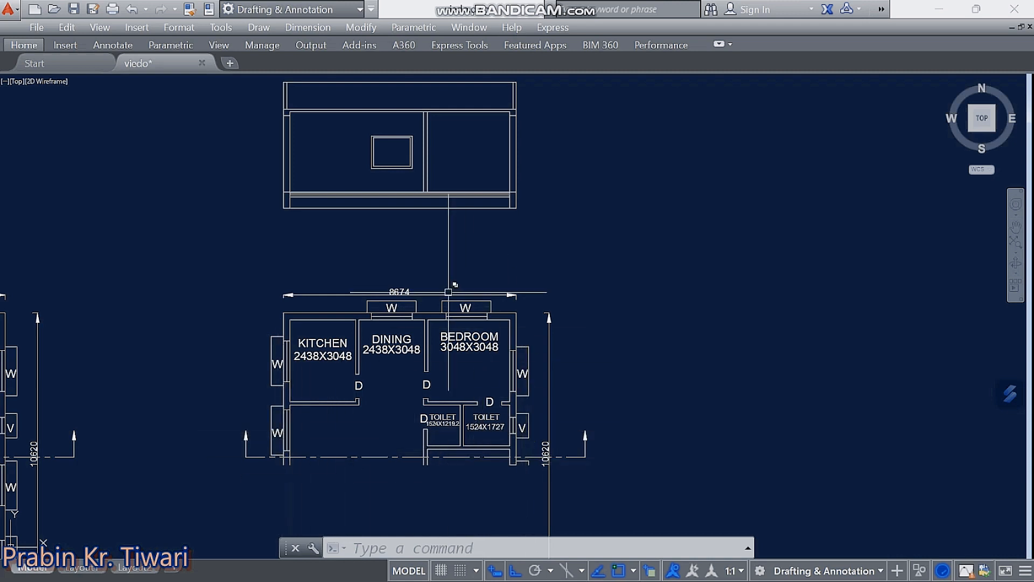
middle_click_drag(295, 203, 285, 284)
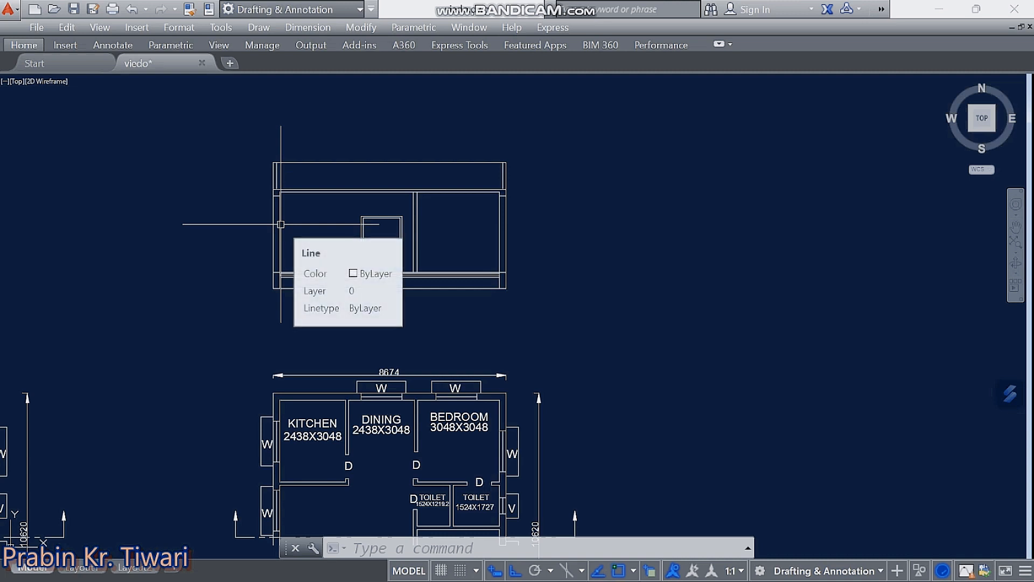
scroll(321, 265, "up", 6)
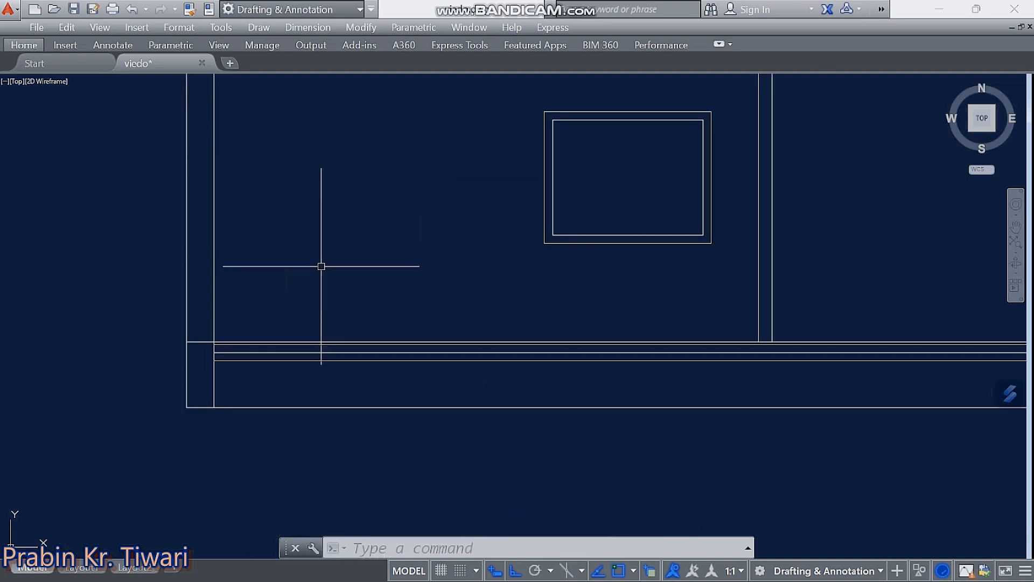
middle_click_drag(321, 265, 254, 263)
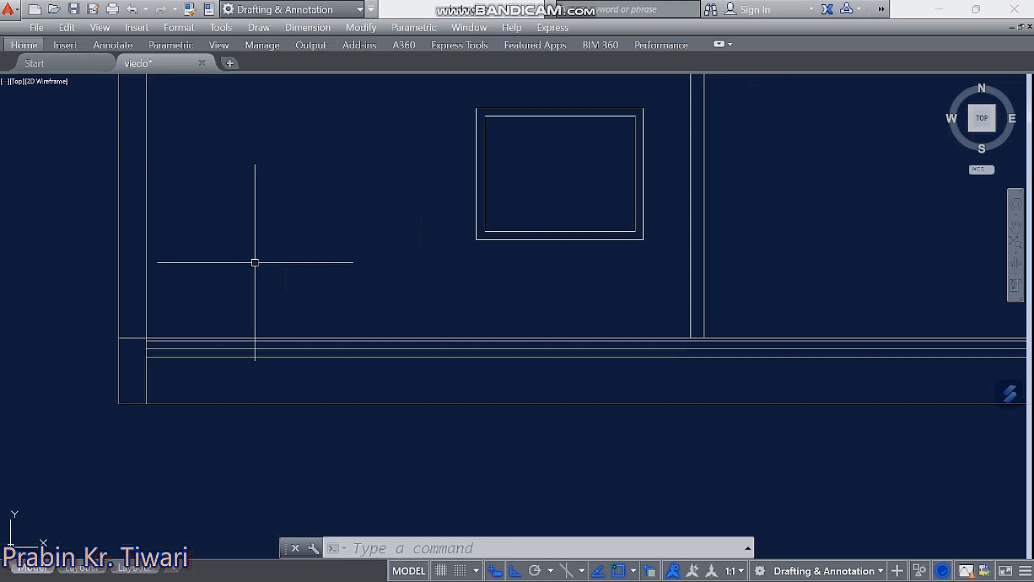
type("OFFSET")
key("Return")
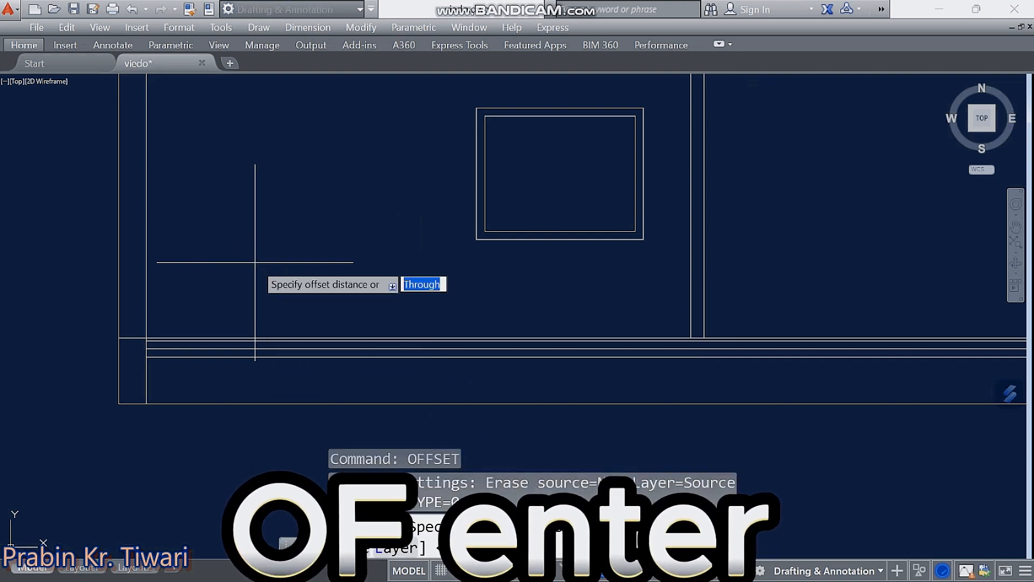
type("2100")
key("Return")
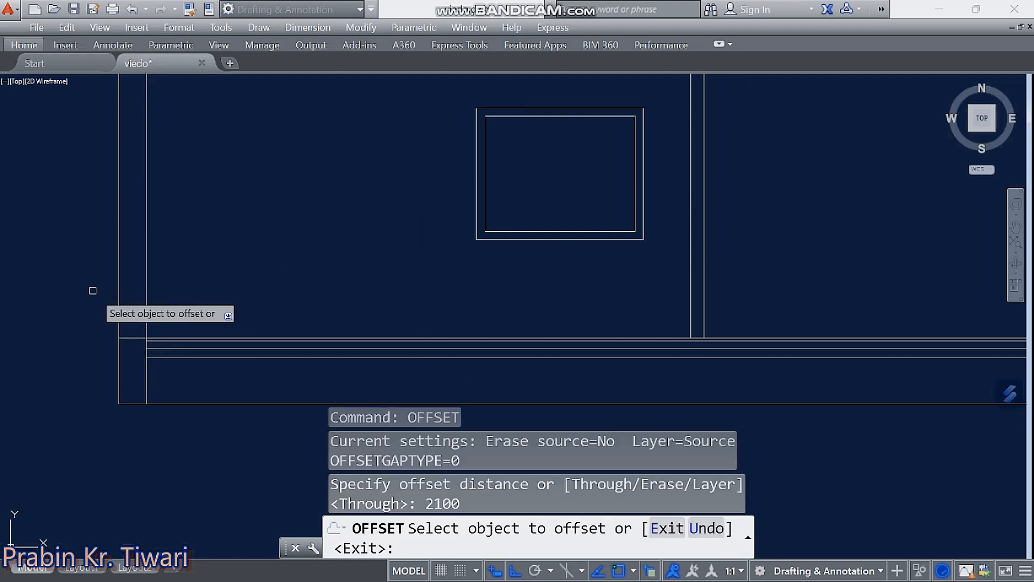
left_click(129, 337)
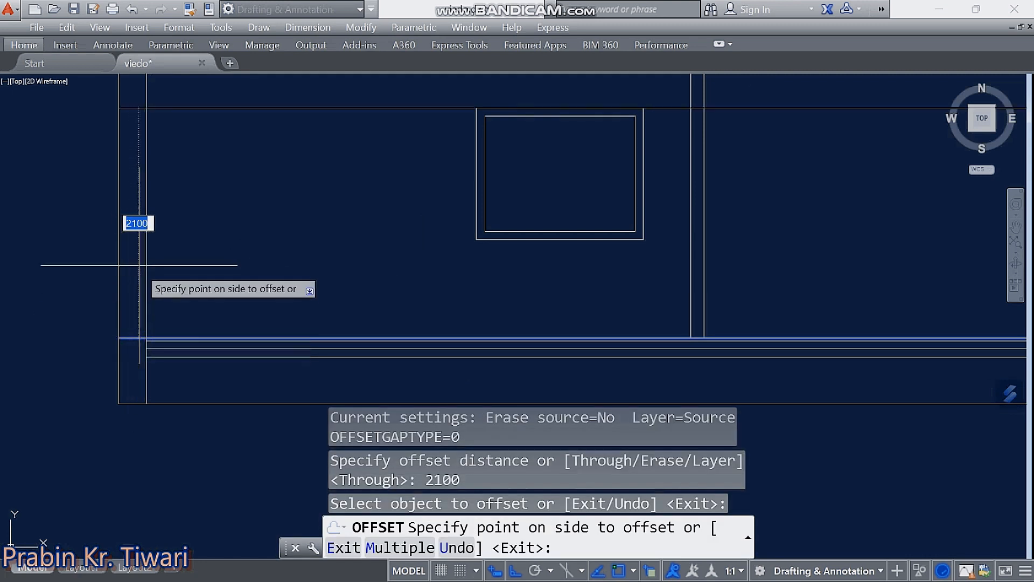
left_click(135, 204)
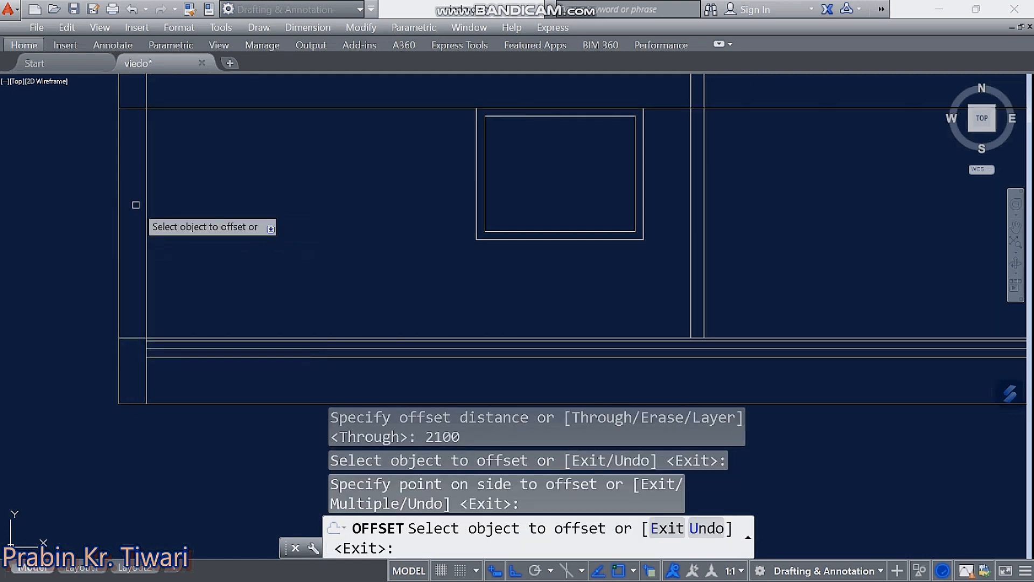
key("Escape")
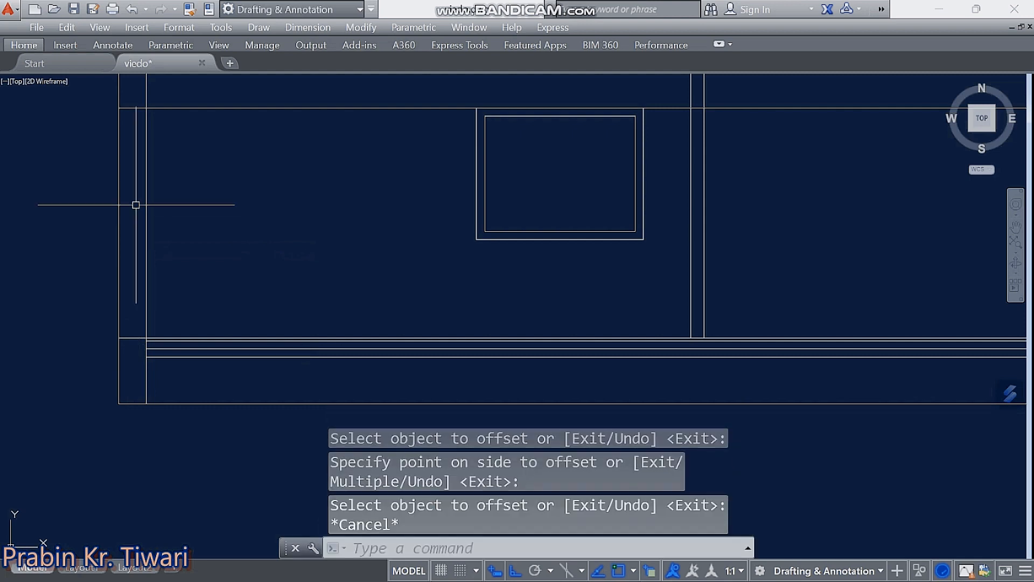
- Trim the 2100 offset line inside the rooms, from the left wall to the window and from the partition to the right wall
middle_click_drag(212, 125, 163, 227)
middle_click_drag(287, 248, 225, 260)
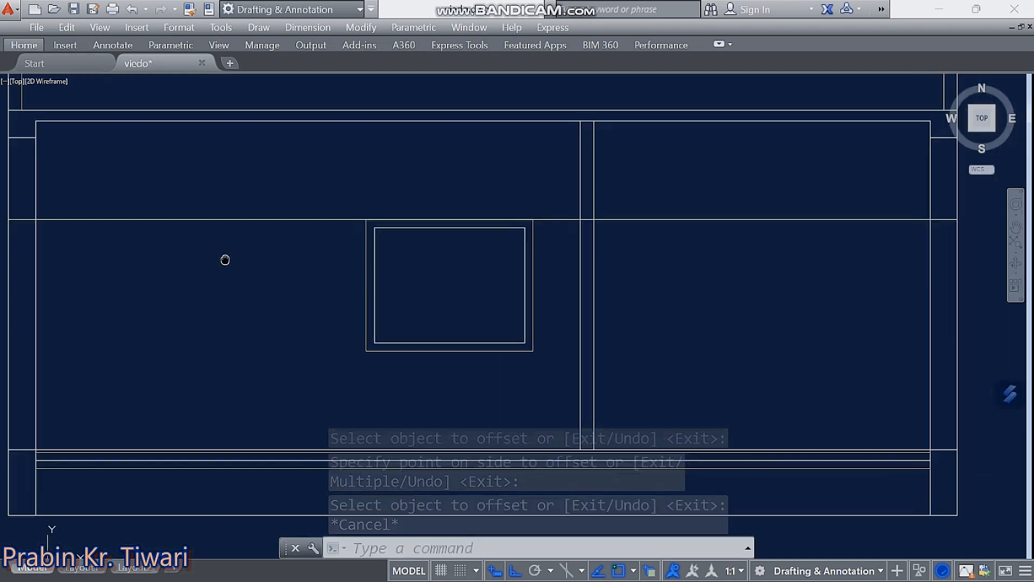
scroll(225, 259, "down", 2)
type("tr")
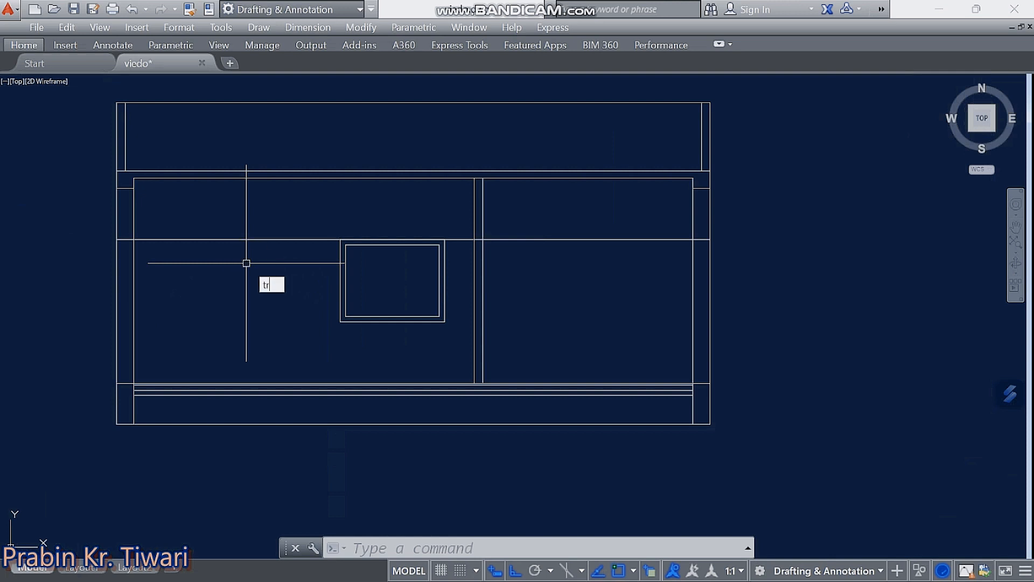
key("Return")
key("Return")
left_click(247, 238)
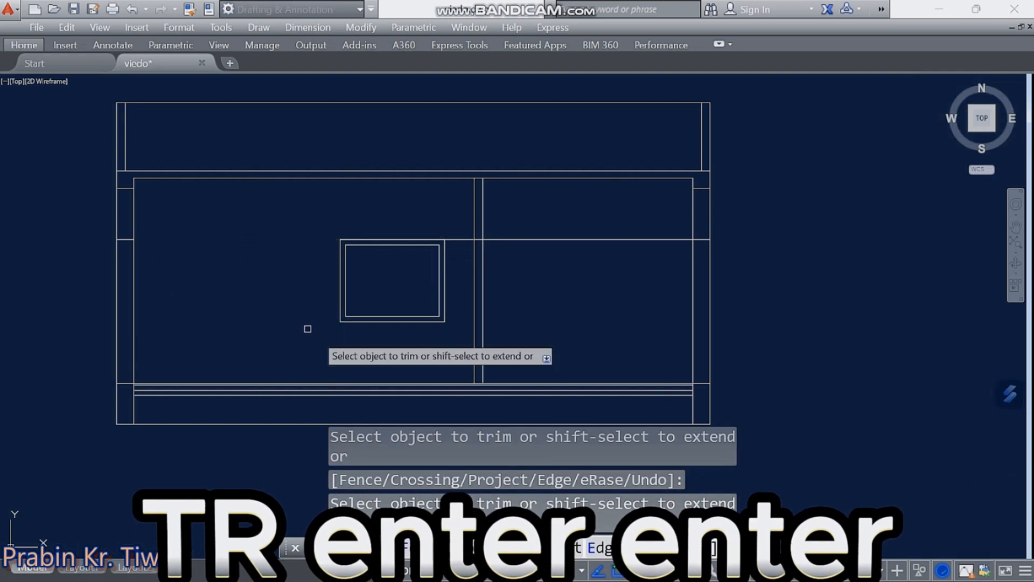
left_click(683, 239)
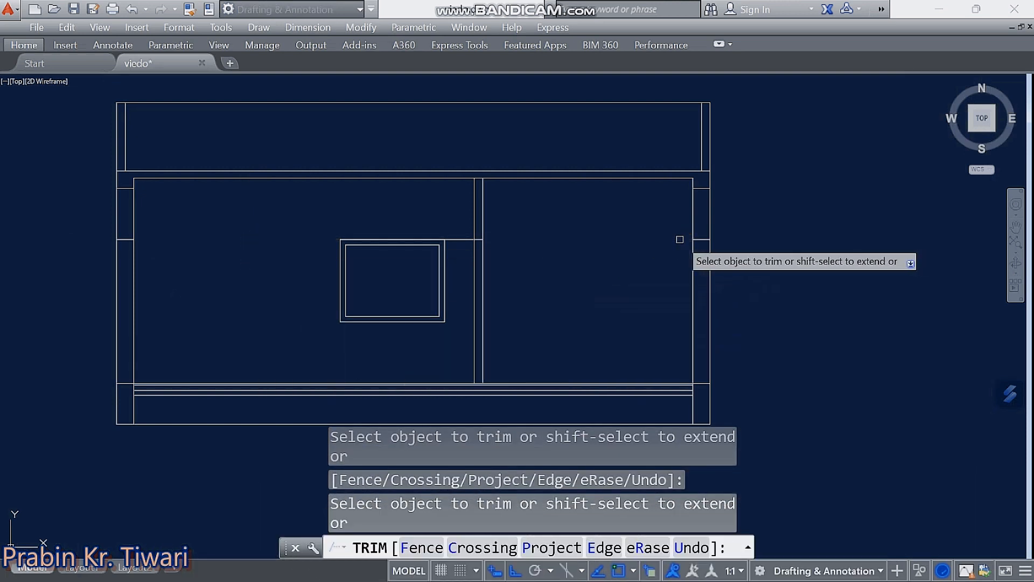
key("Escape")
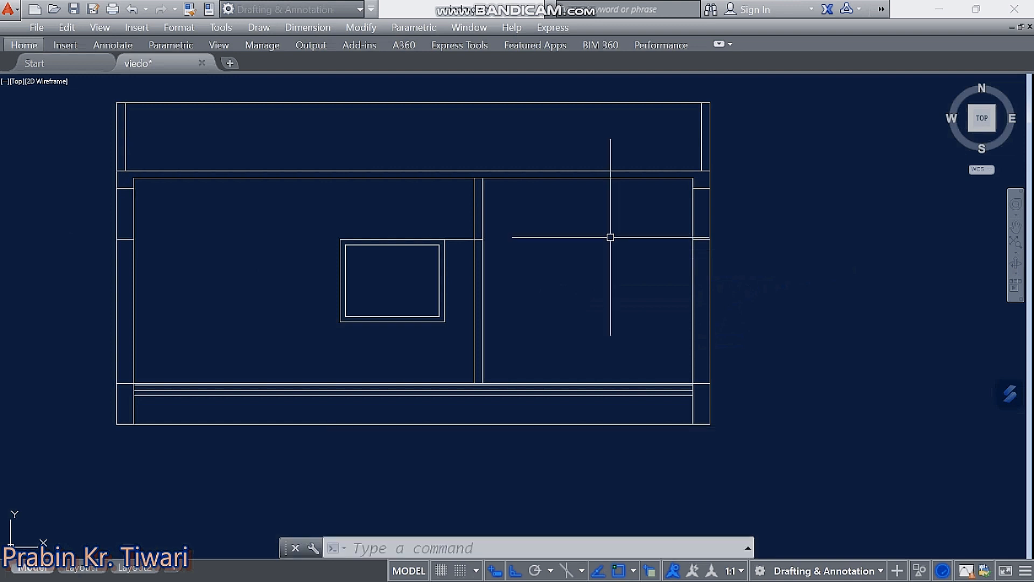
- Delete the leftover piece of the offset line between the window and the partition wall
scroll(478, 263, "up", 3)
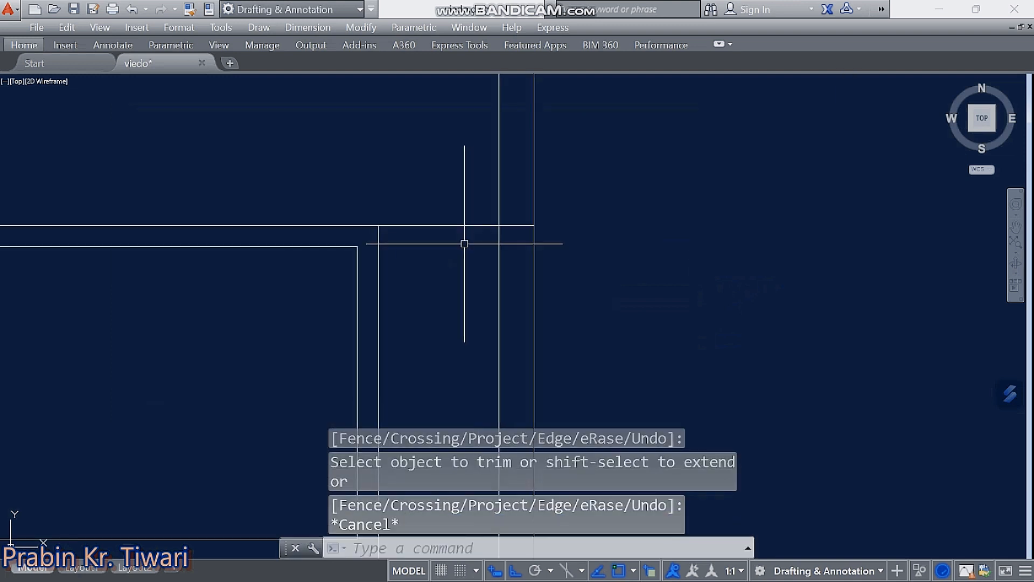
left_click(469, 200)
left_click(450, 247)
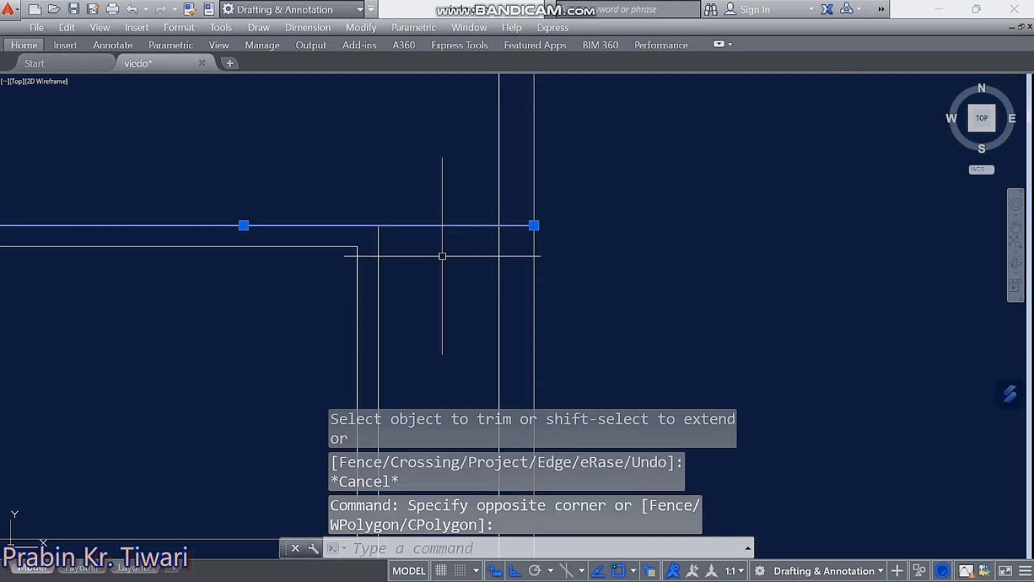
key("Delete")
scroll(397, 208, "down", 5)
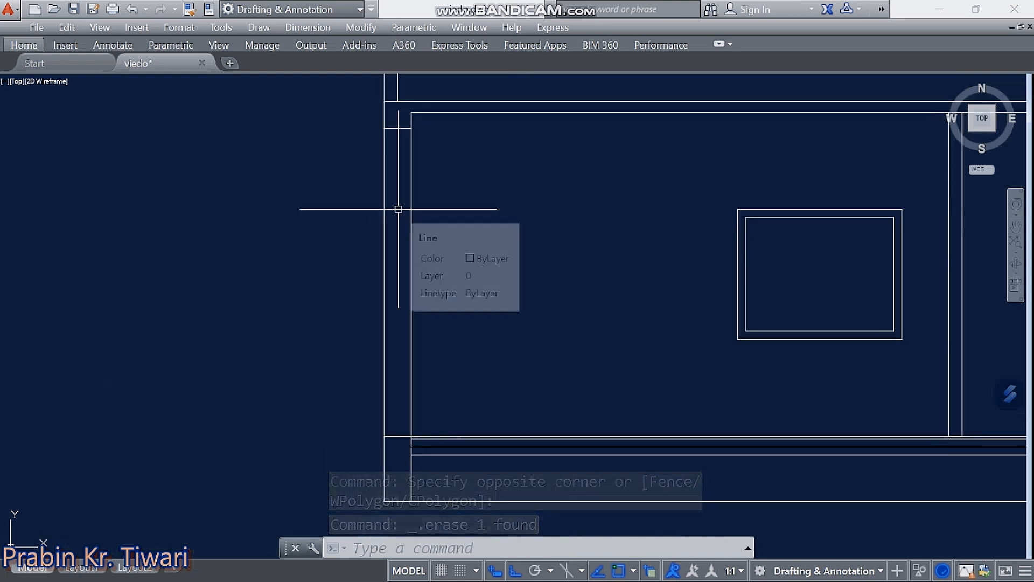
- Draw a line from the left wall's outer face at the 2100 level, 450 outward to the left and 75 upward
scroll(411, 217, "up", 6)
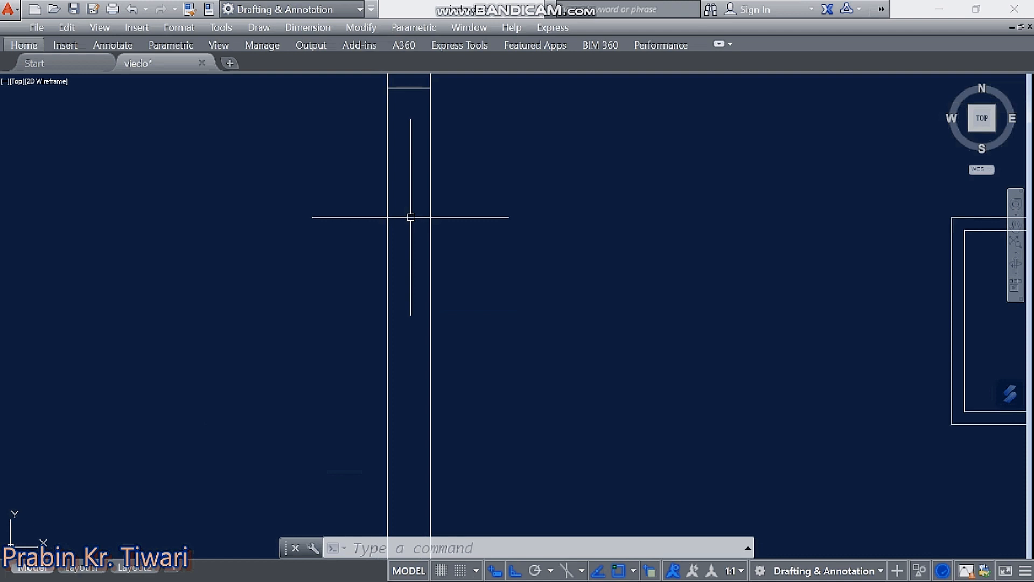
key("l")
key("Return")
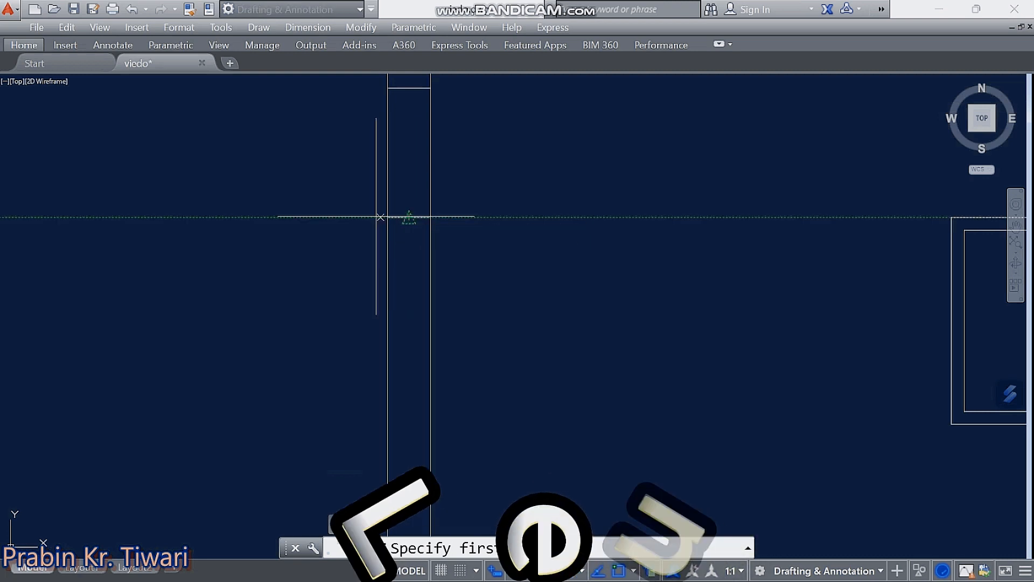
scroll(358, 215, "up", 3)
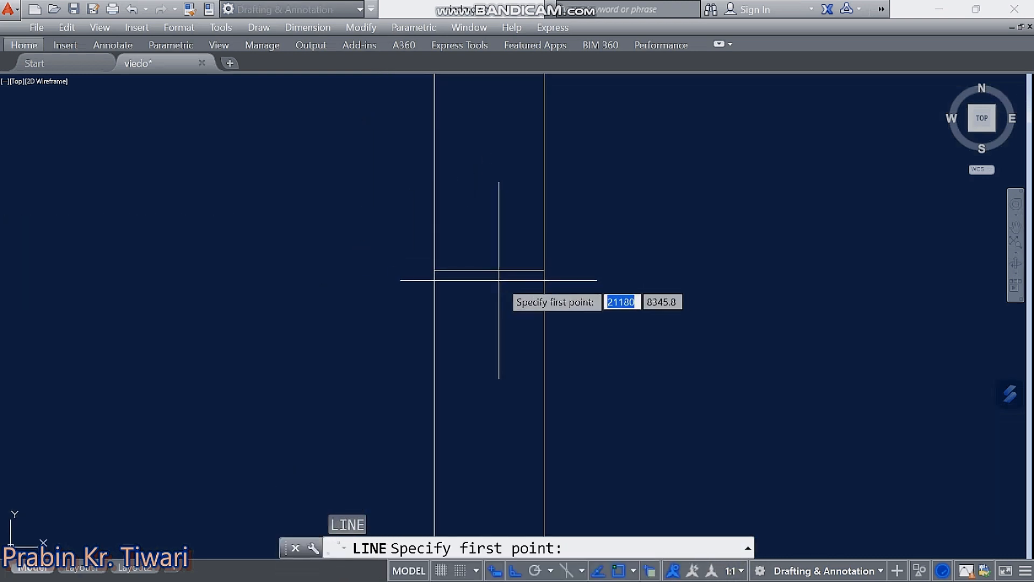
left_click(434, 270)
scroll(244, 264, "down", 2)
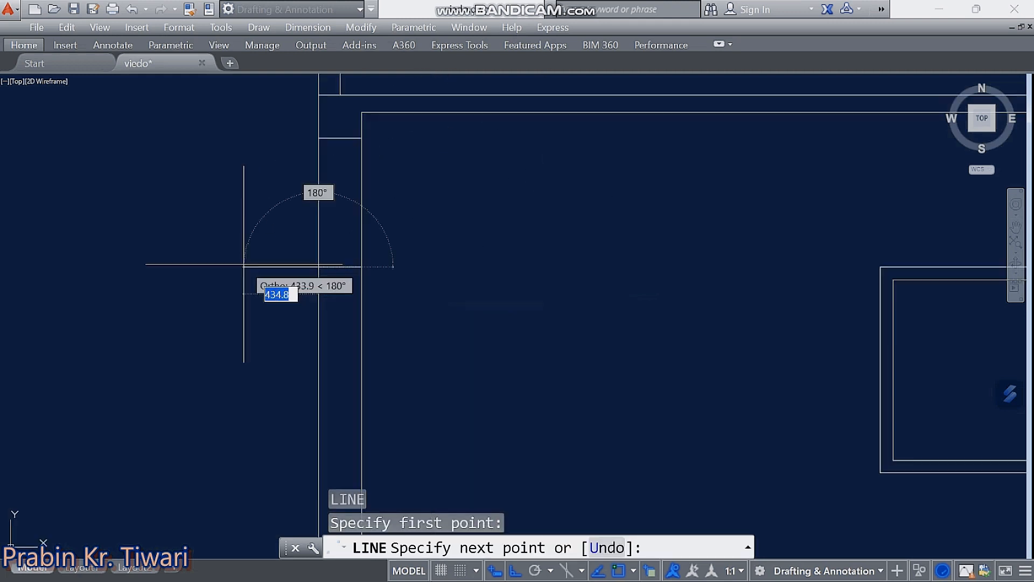
middle_click_drag(244, 264, 314, 276)
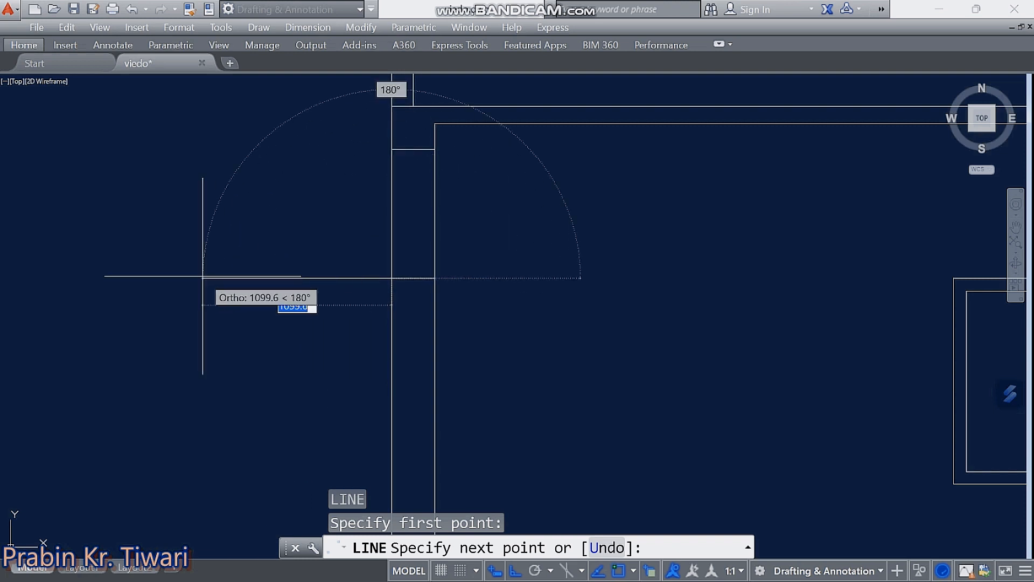
type("450")
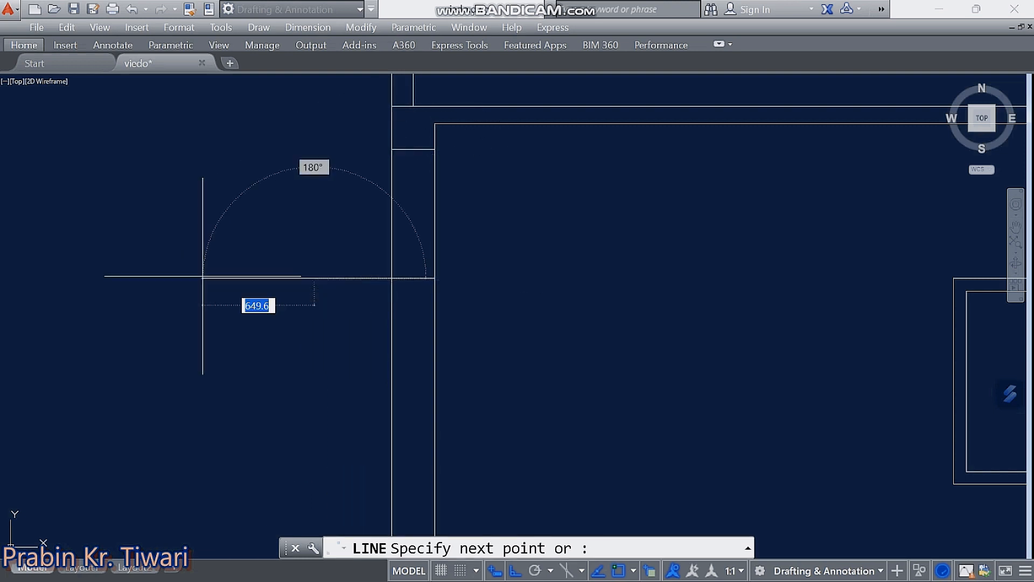
key("Return")
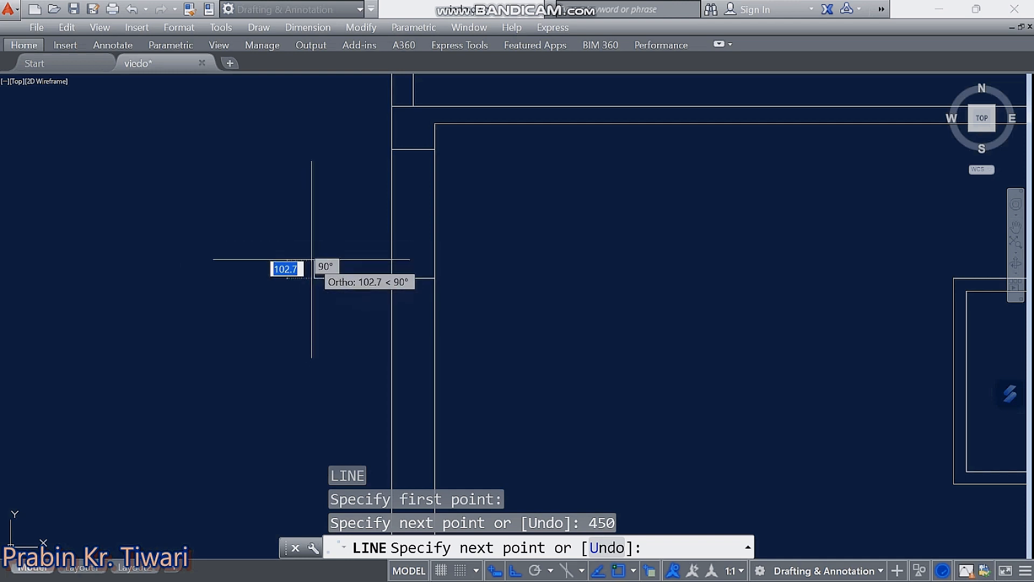
type("7")
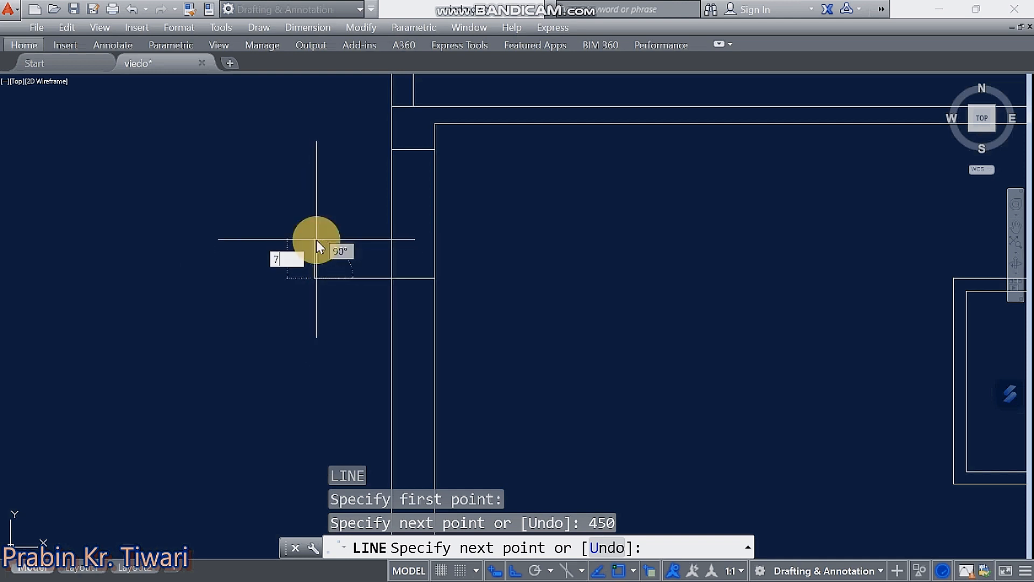
type("5")
key("Return")
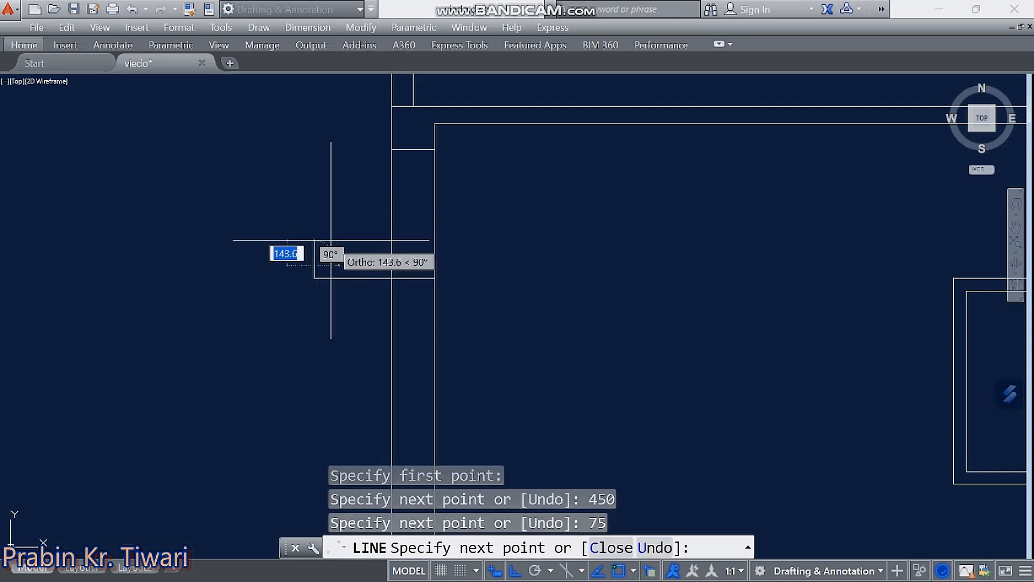
key("Escape")
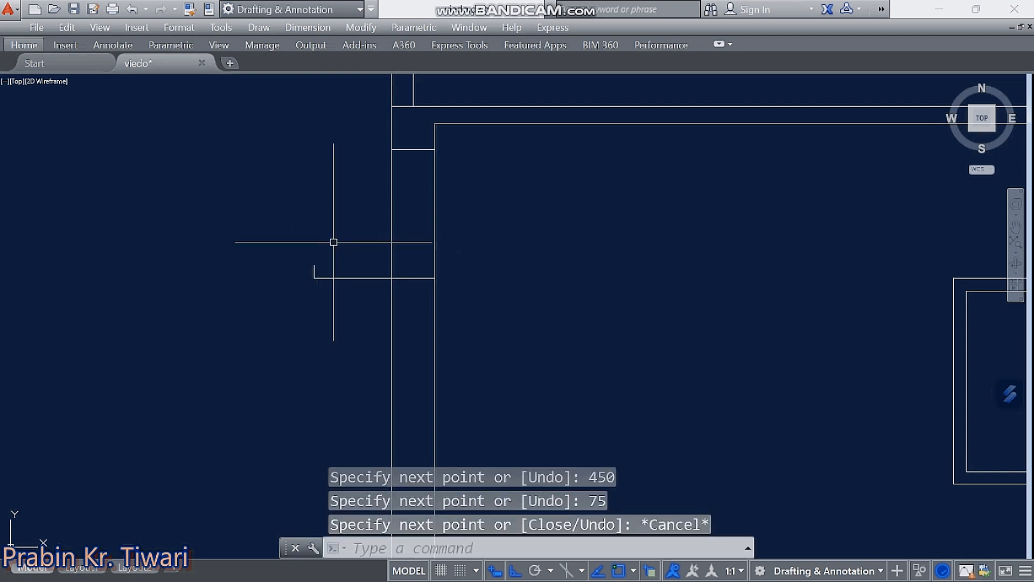
- Offset the short line inside the left wall at the 2100 level 100 upward
scroll(461, 245, "up", 2)
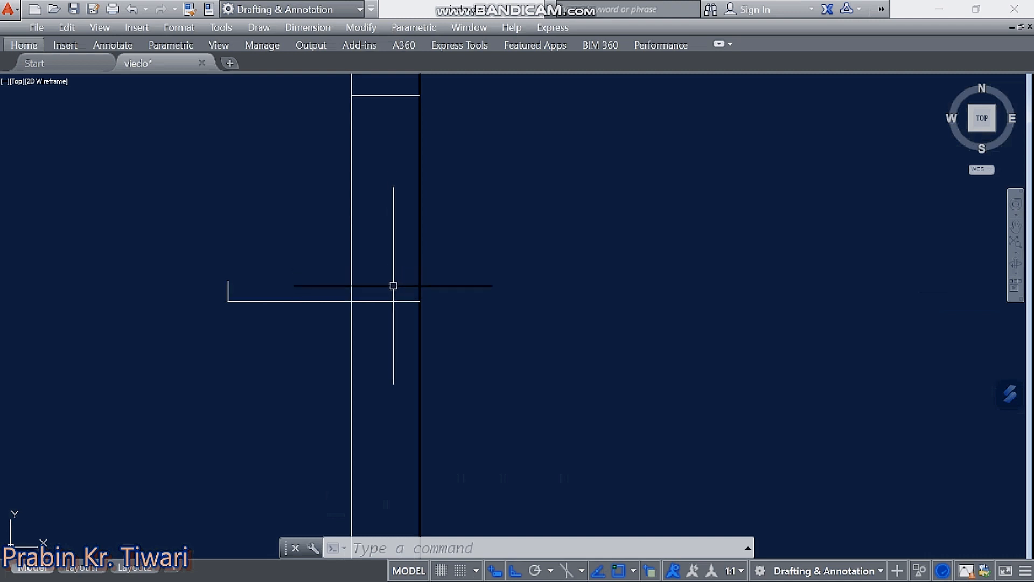
type("OFFSET")
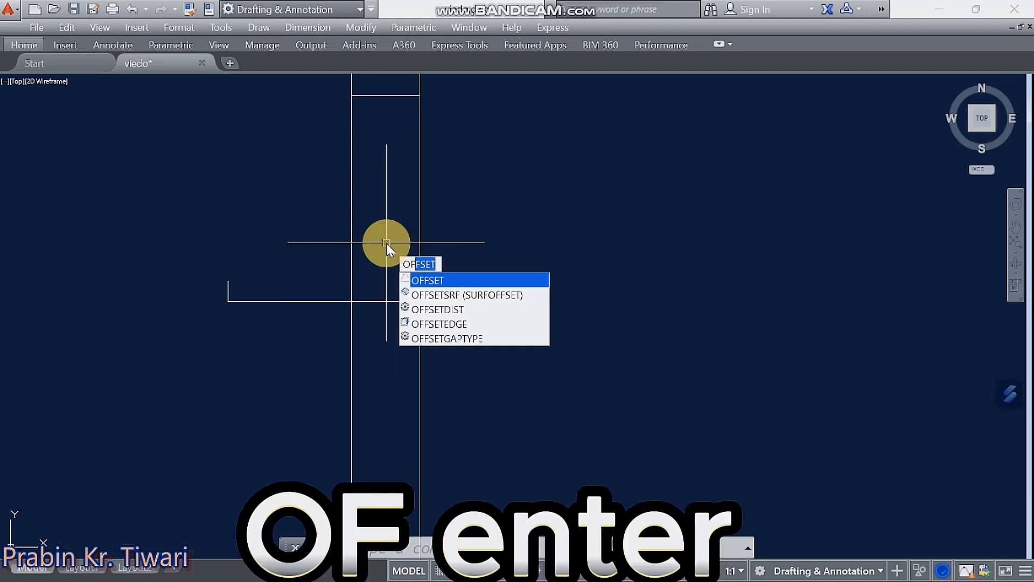
key("Return")
type("100")
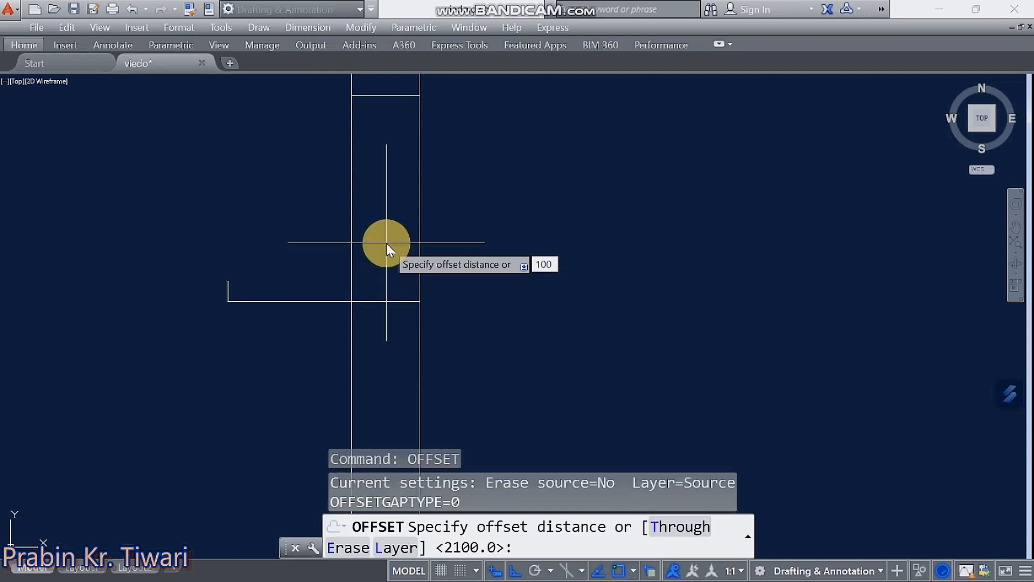
key("Return")
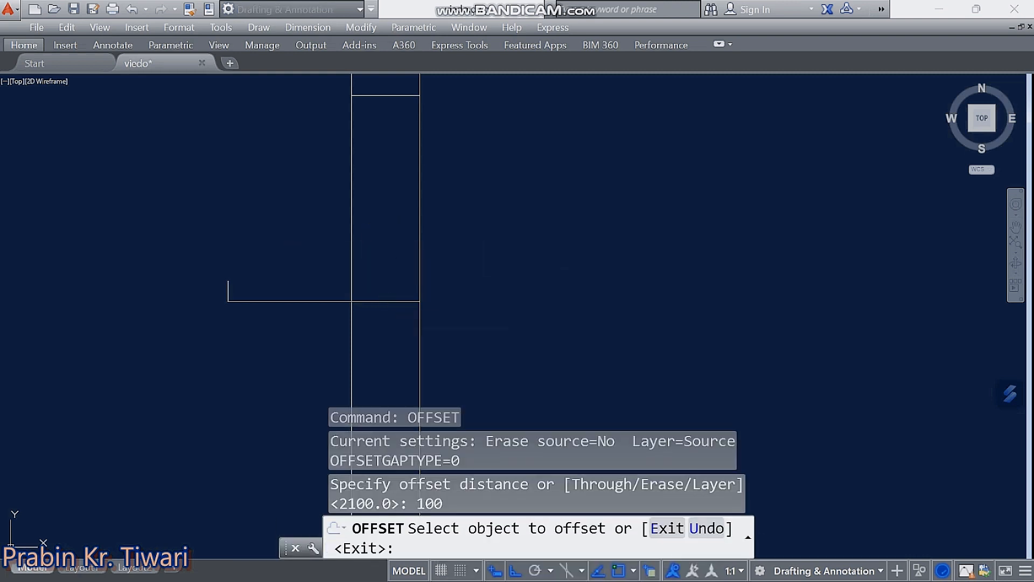
left_click(385, 301)
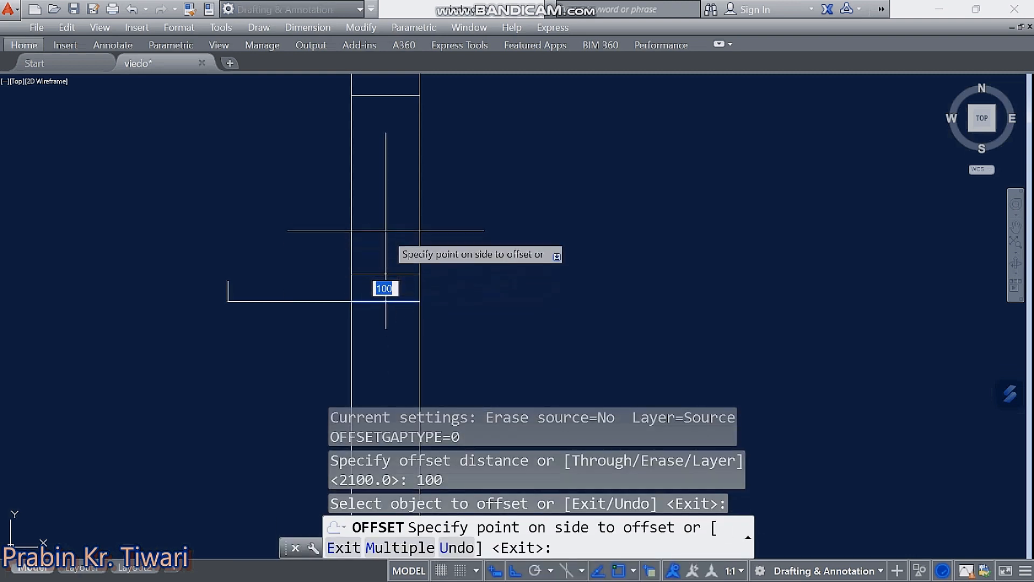
left_click(382, 208)
key("Escape")
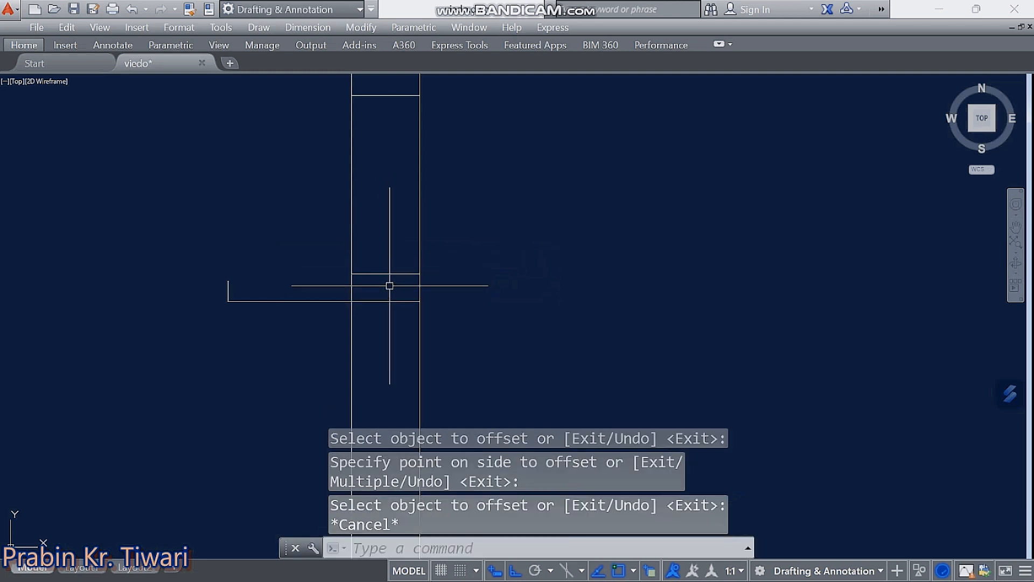
- Draw a sloping line from the top of the left projection's 75 upright to the 100 offset line at the wall's outer face
left_click(277, 265)
type("l")
key("Return")
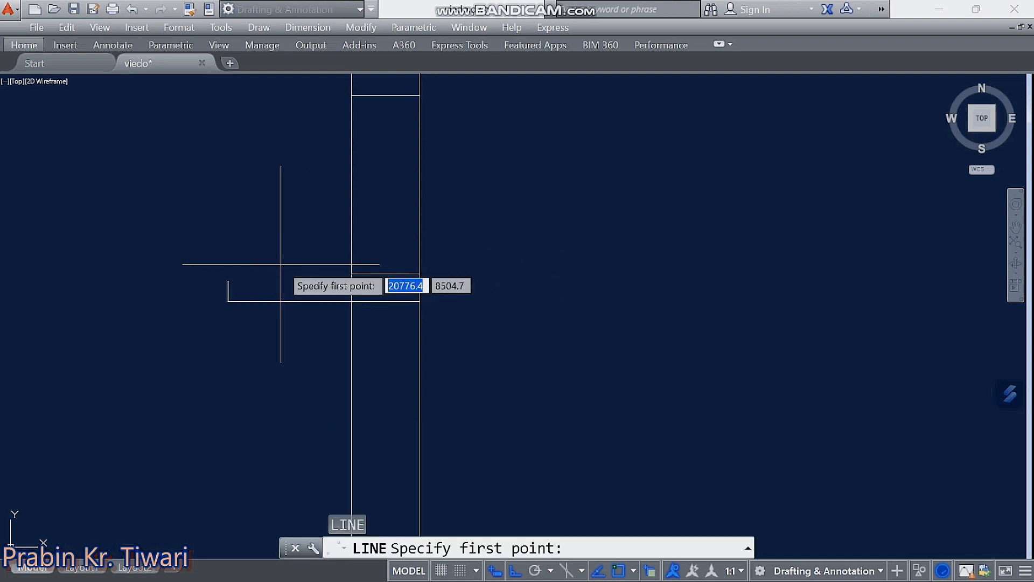
left_click(227, 280)
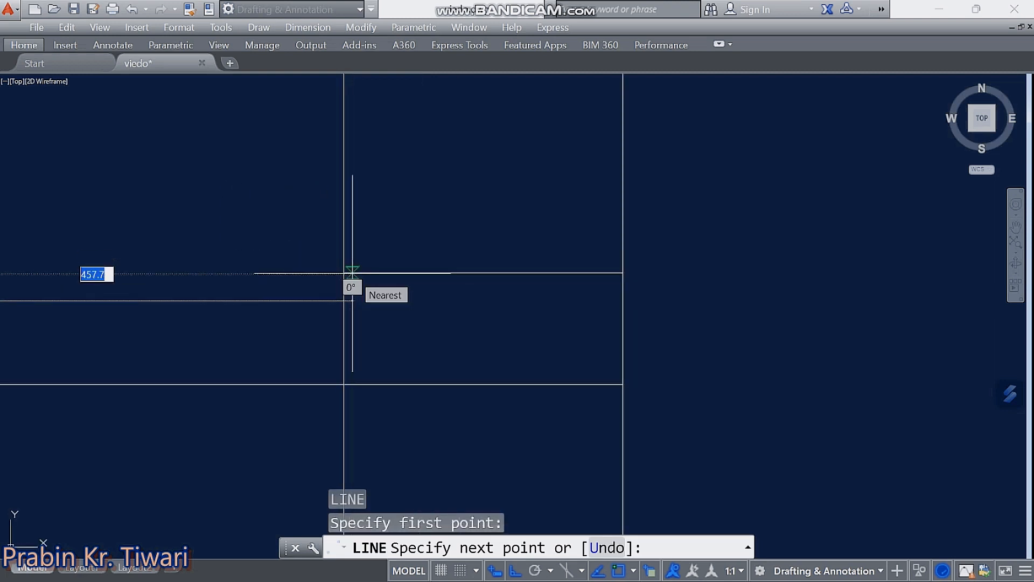
left_click(344, 273)
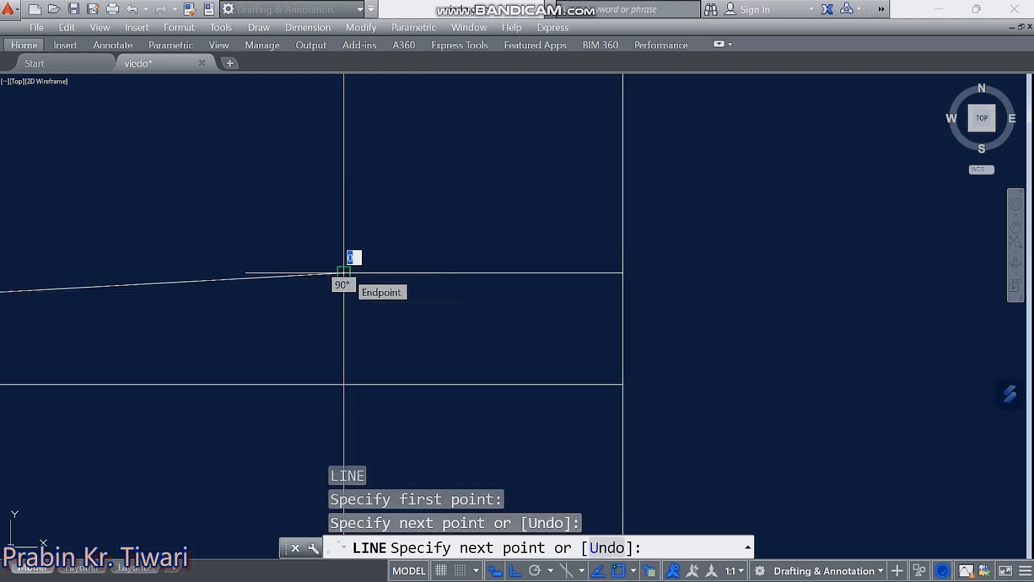
key("Escape")
- Trim the left wall's outer face line between the lintel's lower and upper lines
scroll(330, 272, "down", 5)
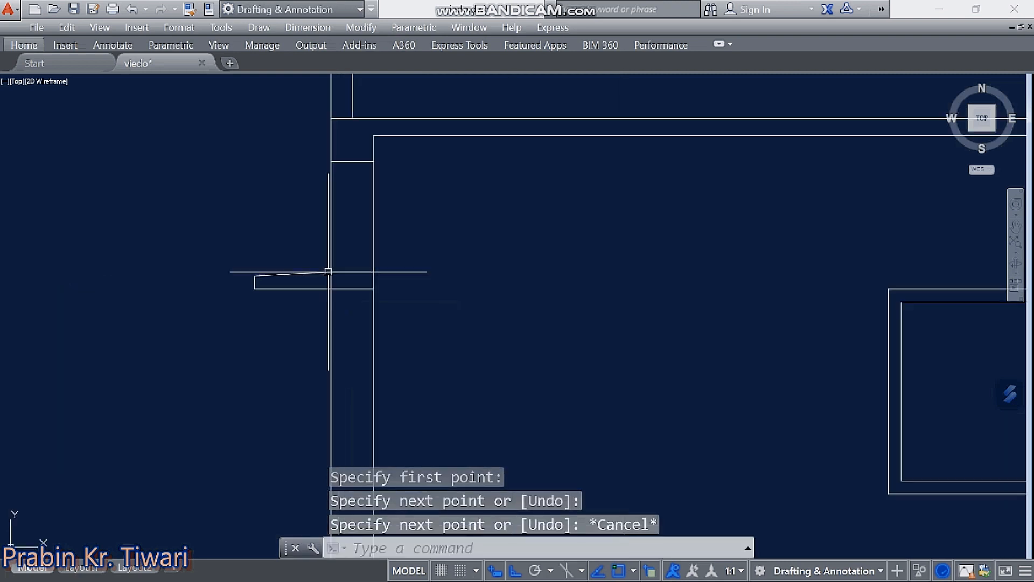
middle_click_drag(317, 281, 329, 282)
scroll(364, 282, "up", 4)
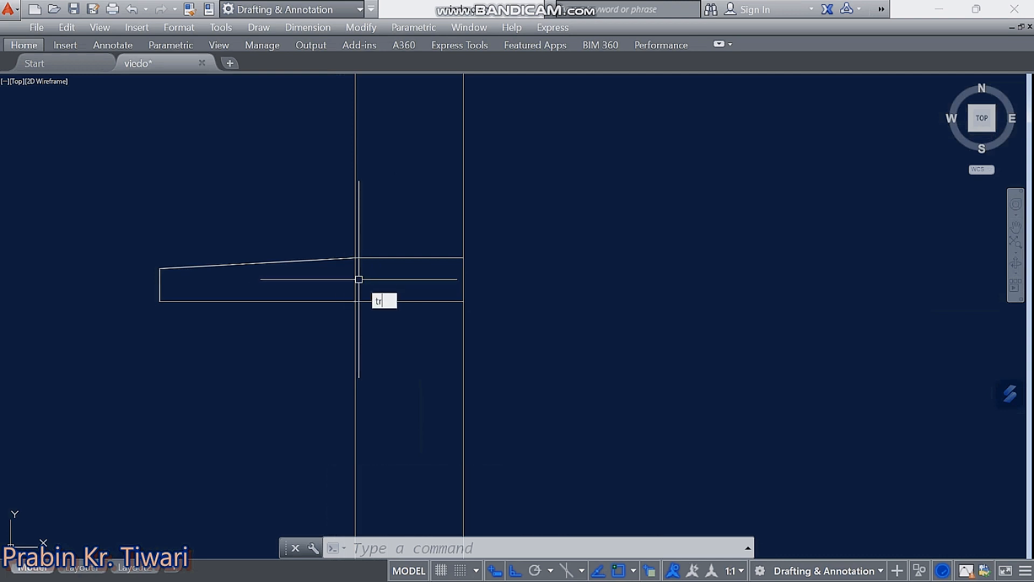
key("Return")
key("Return")
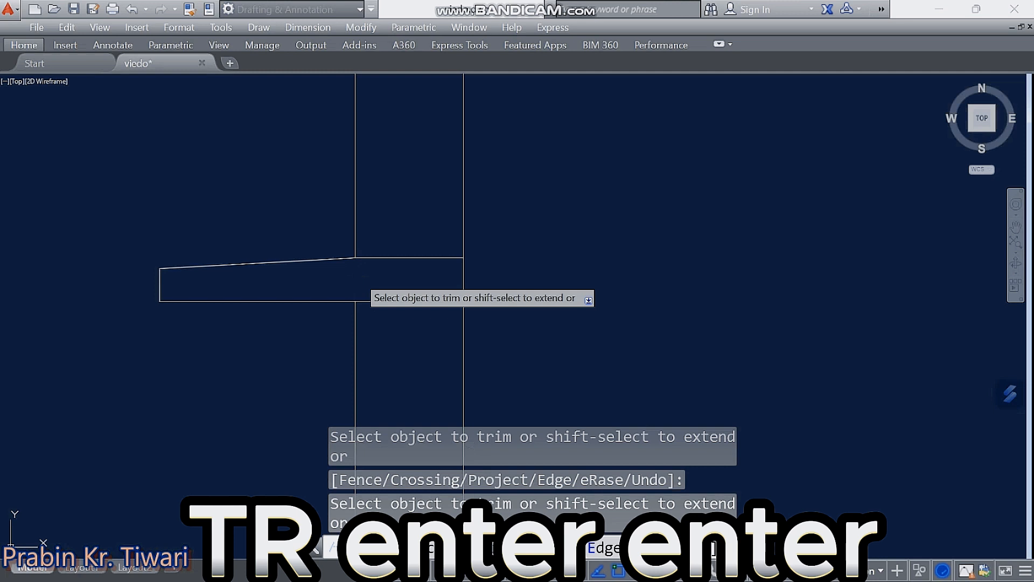
key("Escape")
- Draw a line from the right wall's outer face at the 2100 level, 450 outward to the right and 75 upward
scroll(358, 275, "down", 5)
scroll(383, 283, "up", 4)
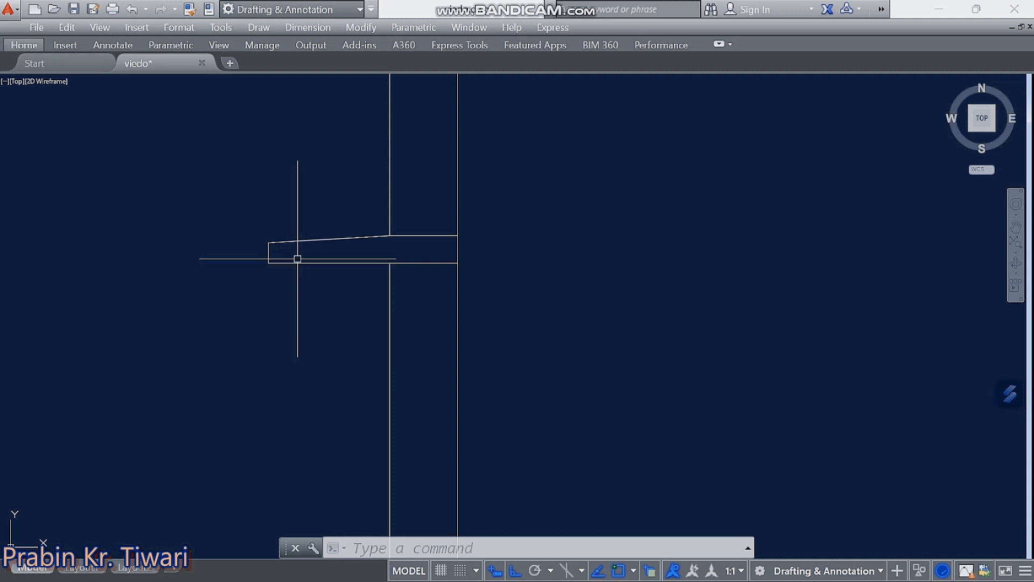
scroll(270, 249, "up", 2)
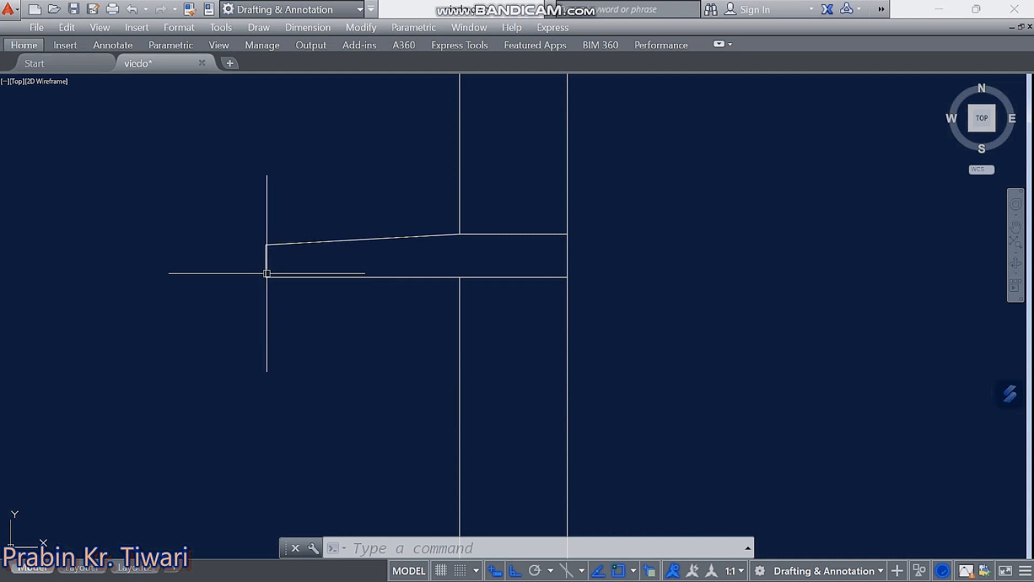
scroll(161, 266, "down", 5)
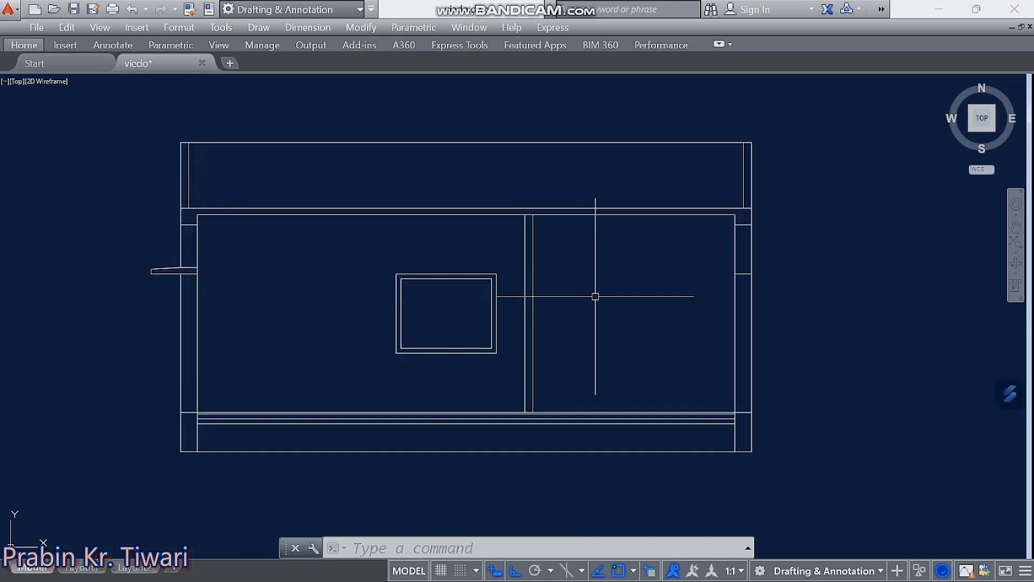
middle_click_drag(636, 292, 271, 308)
scroll(384, 292, "up", 2)
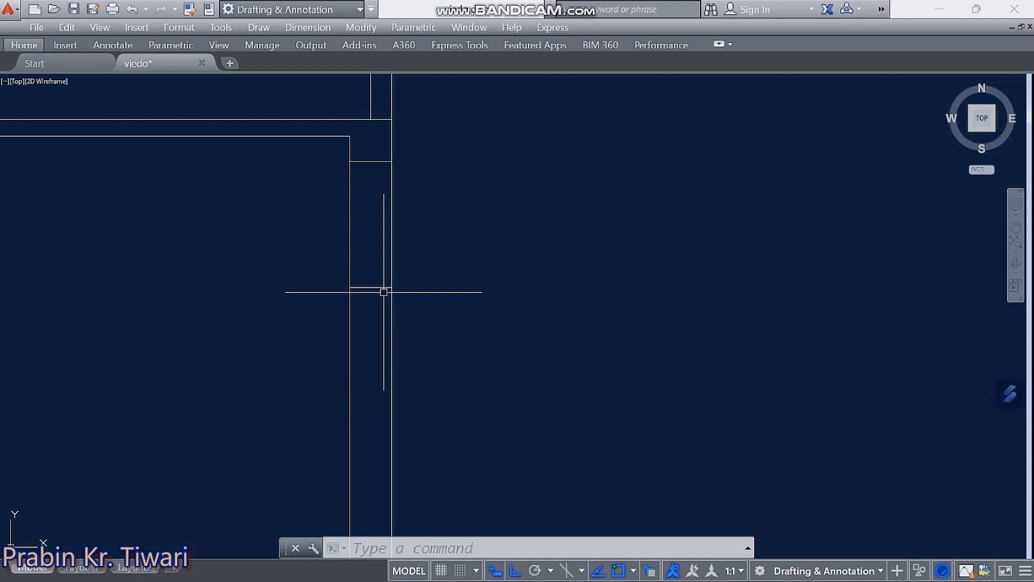
type("l")
key("Return")
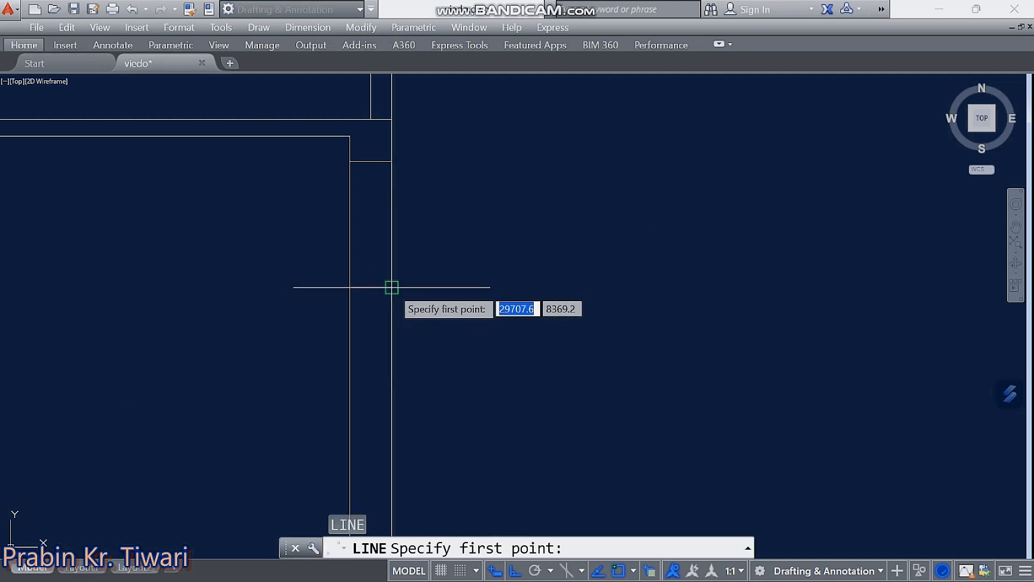
left_click(392, 287)
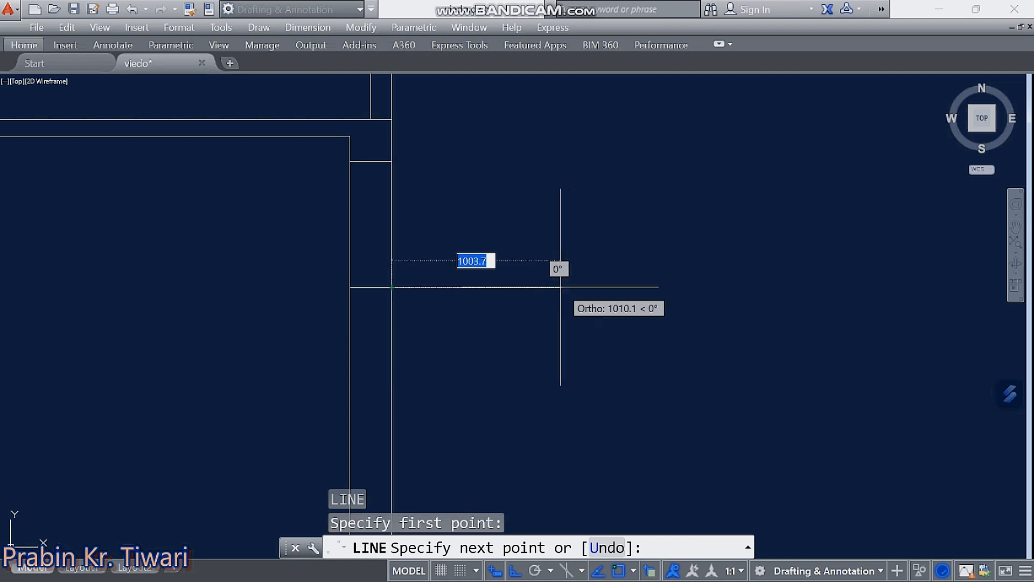
type("450")
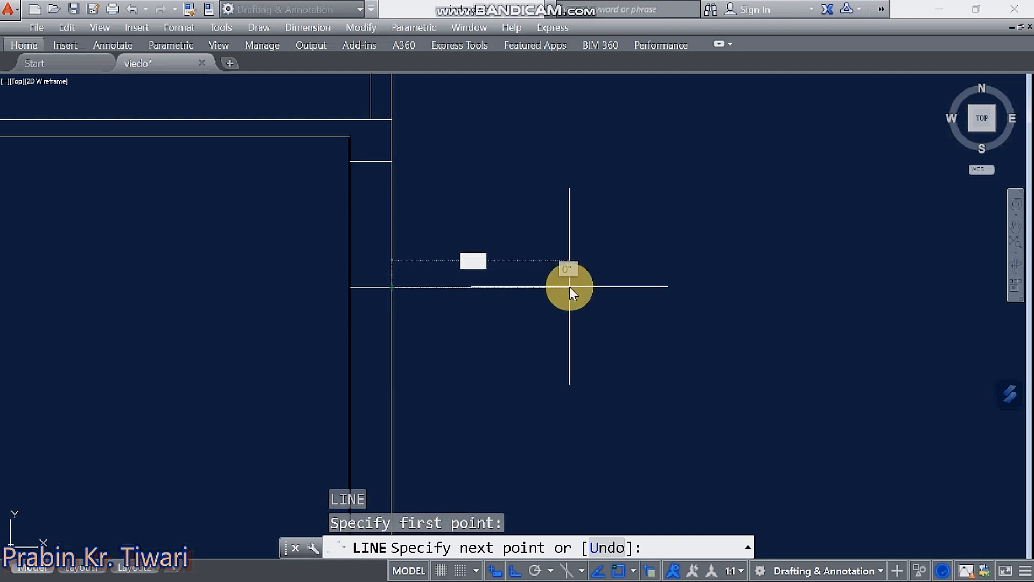
key("Return")
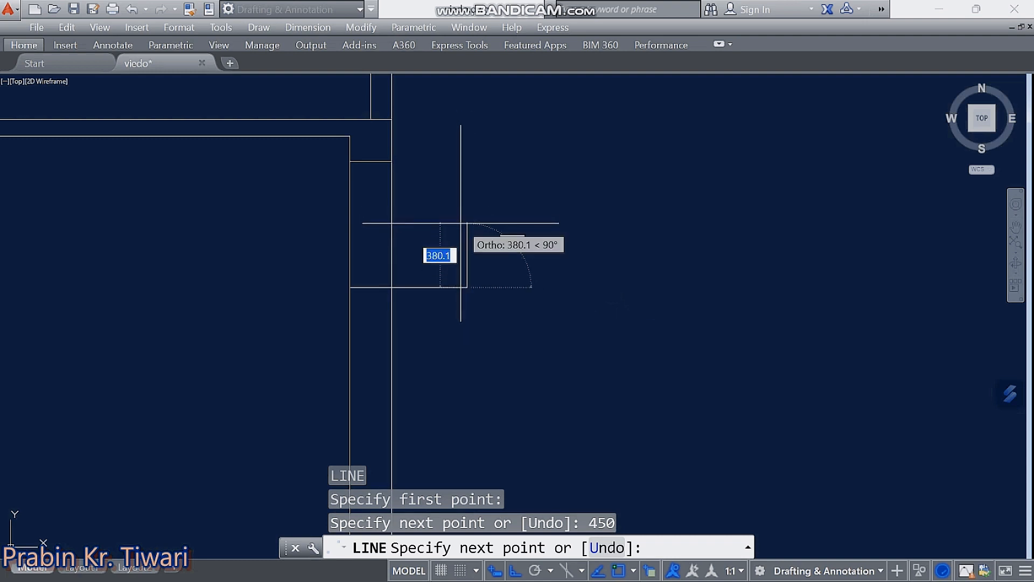
key("Return")
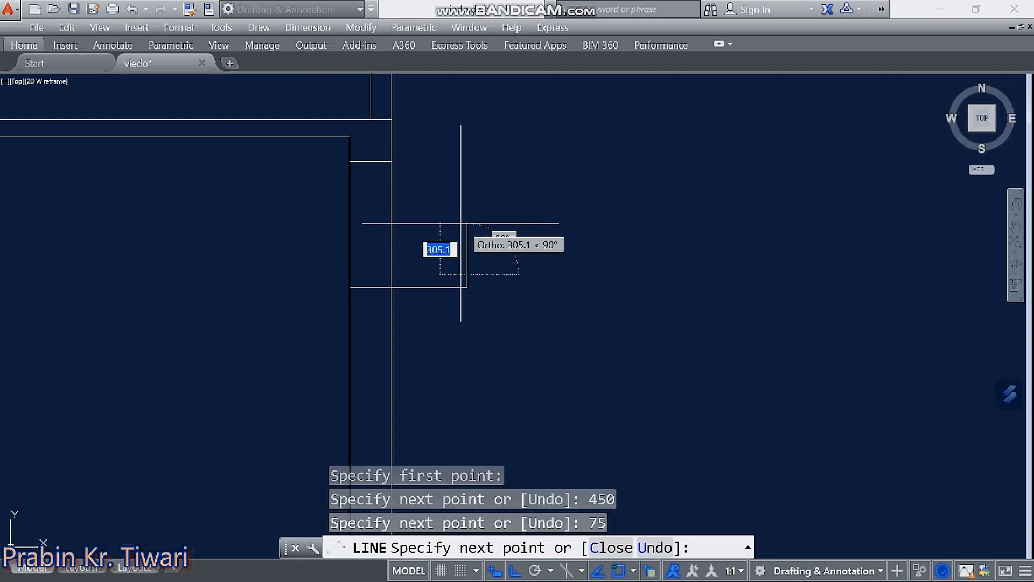
key("Escape")
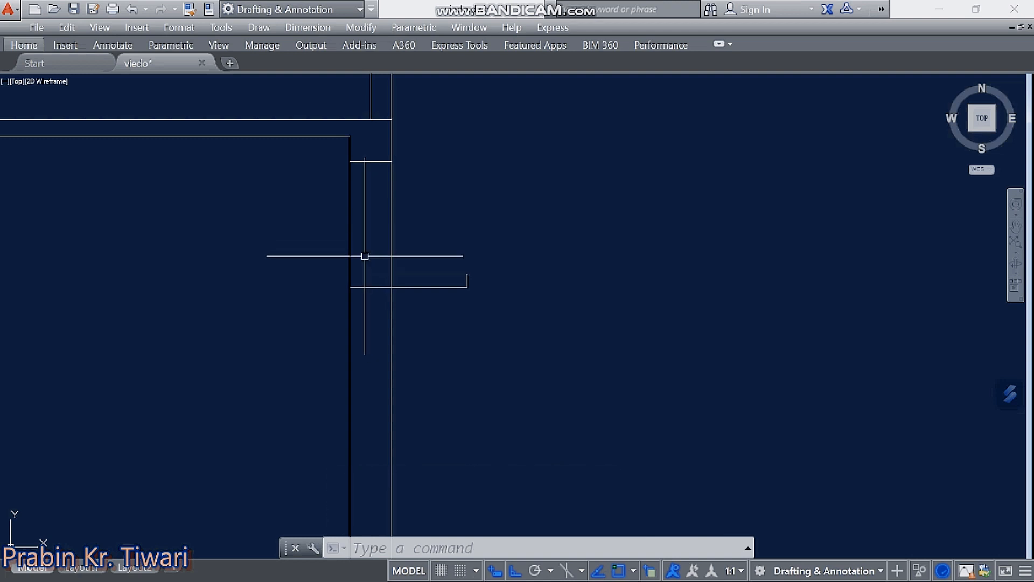
- Offset the short line inside the right wall at the 2100 level 100 upward
type("of")
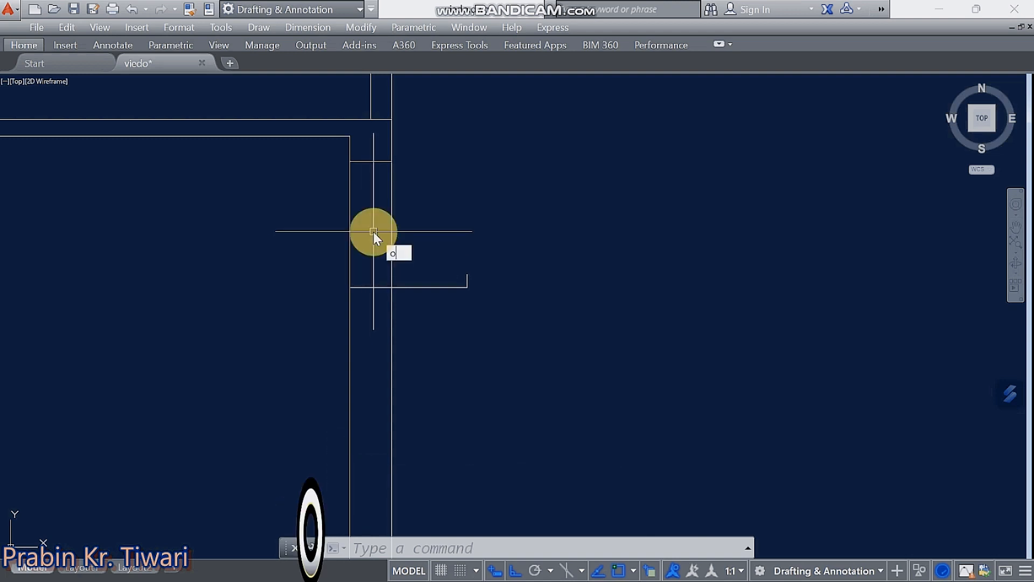
key("Return")
type("100")
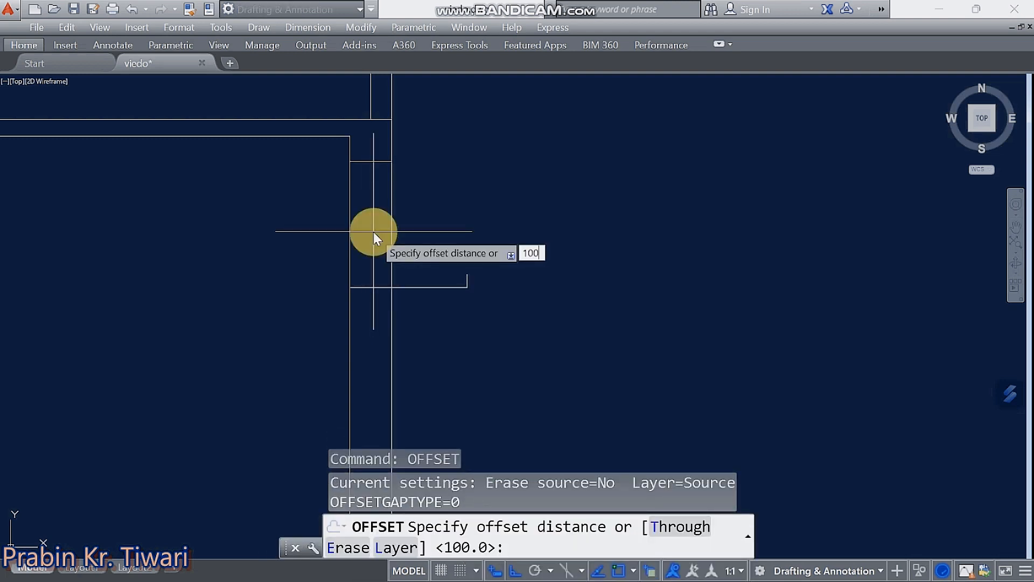
key("Return")
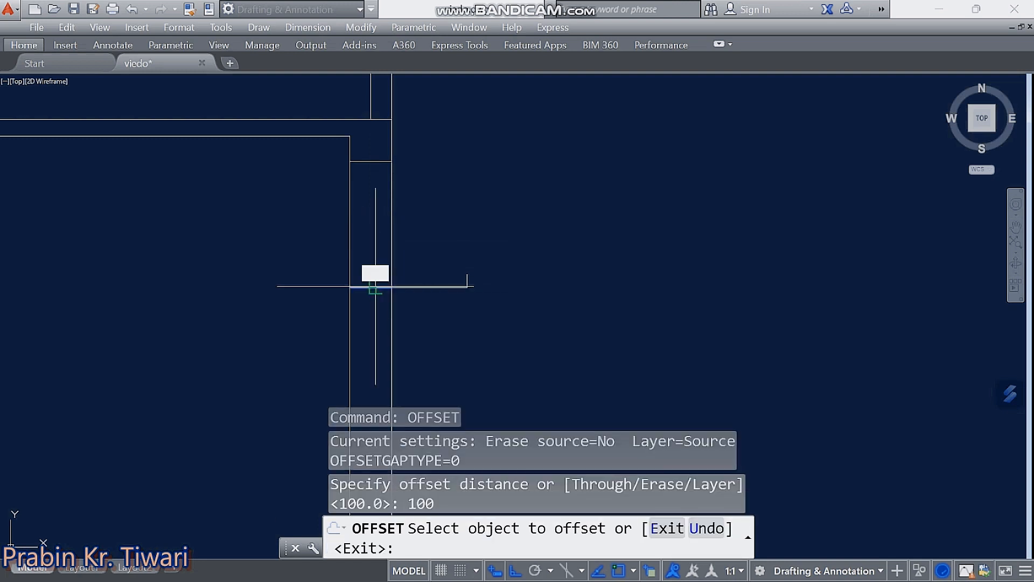
left_click(375, 287)
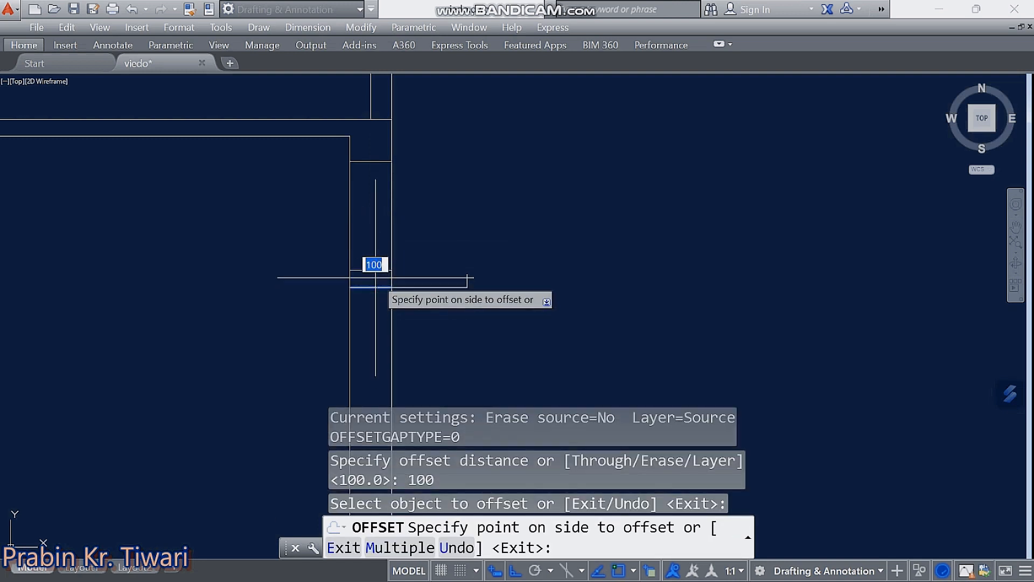
left_click(375, 226)
key("Escape")
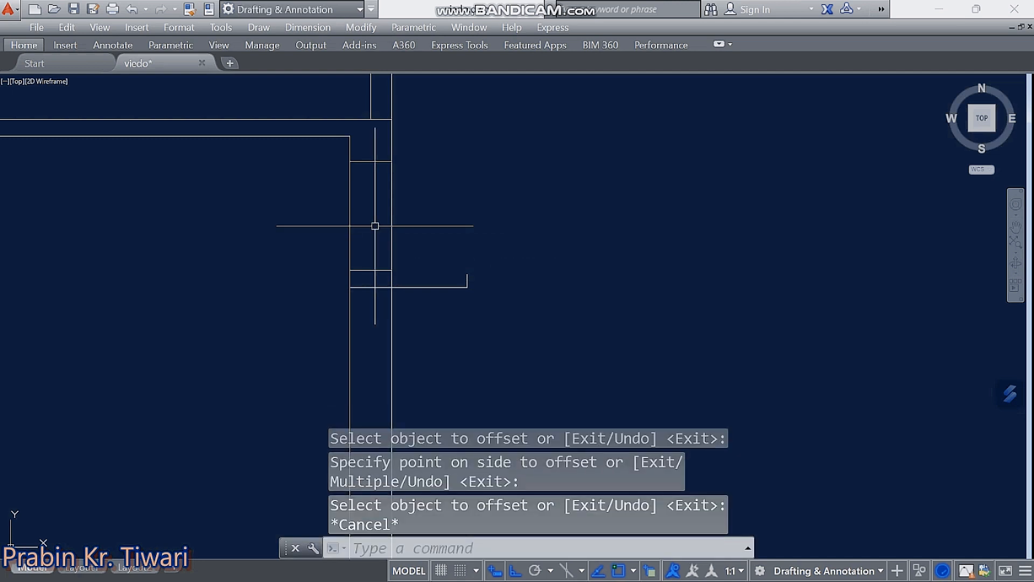
- Draw a sloping line from the 100 offset line at the right wall's outer face to the top of the projection's 75 upright
type("l")
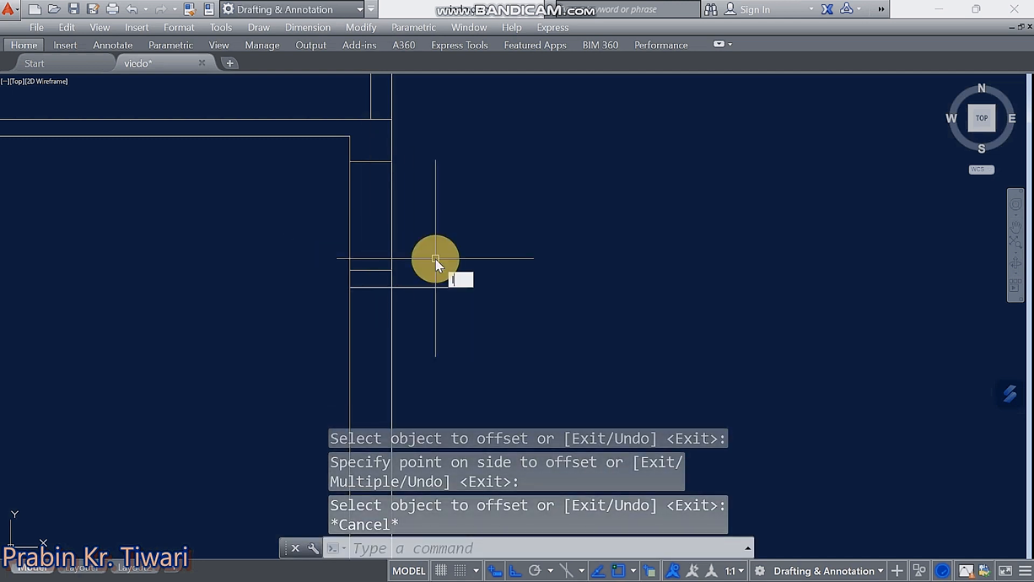
key("Return")
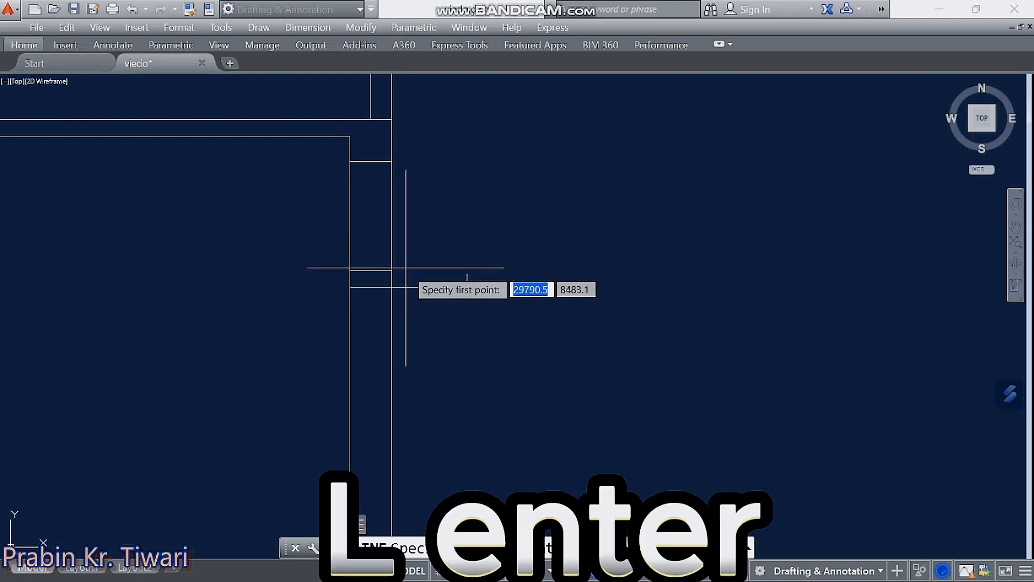
scroll(406, 268, "up", 4)
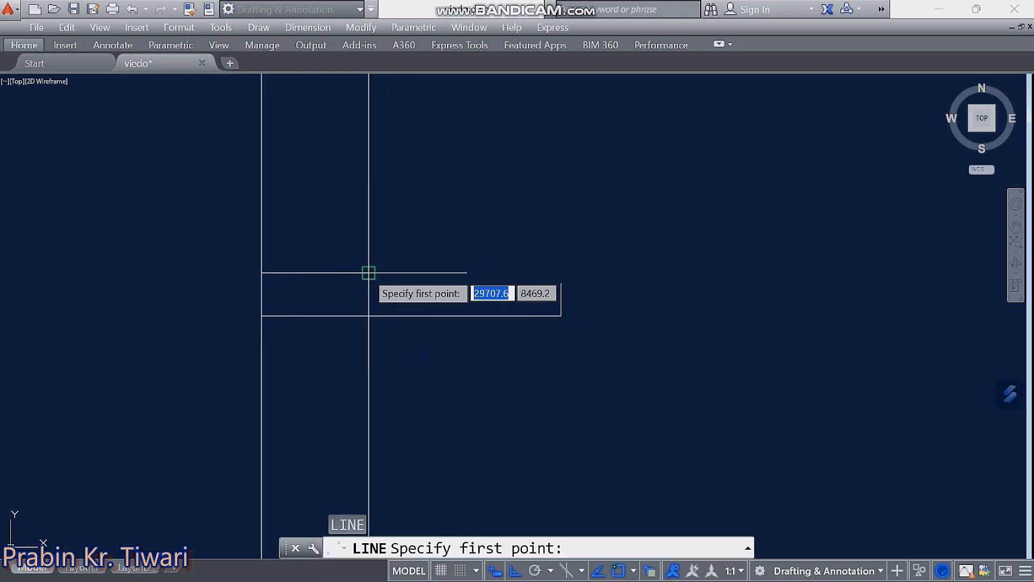
left_click(368, 273)
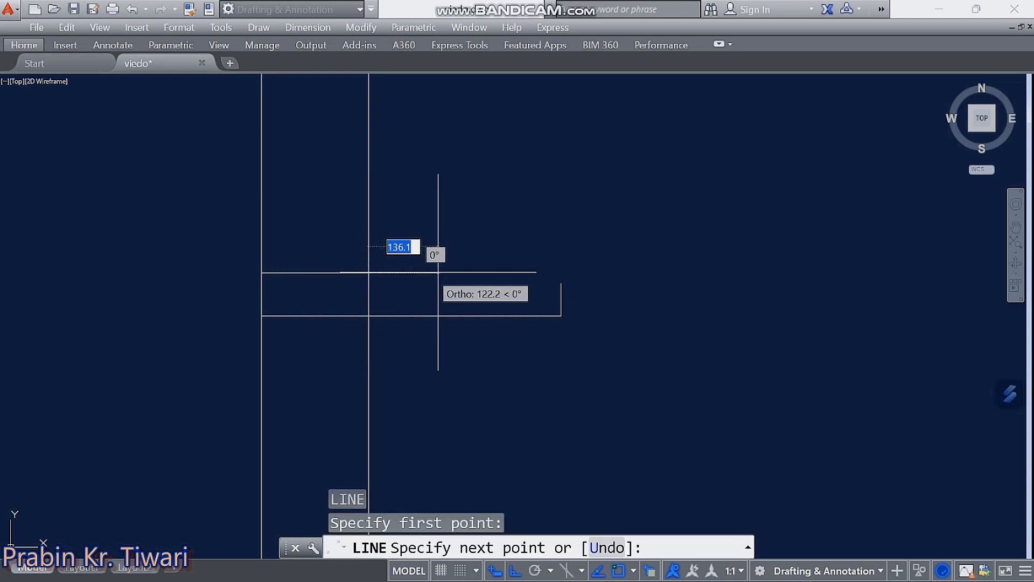
left_click(561, 283)
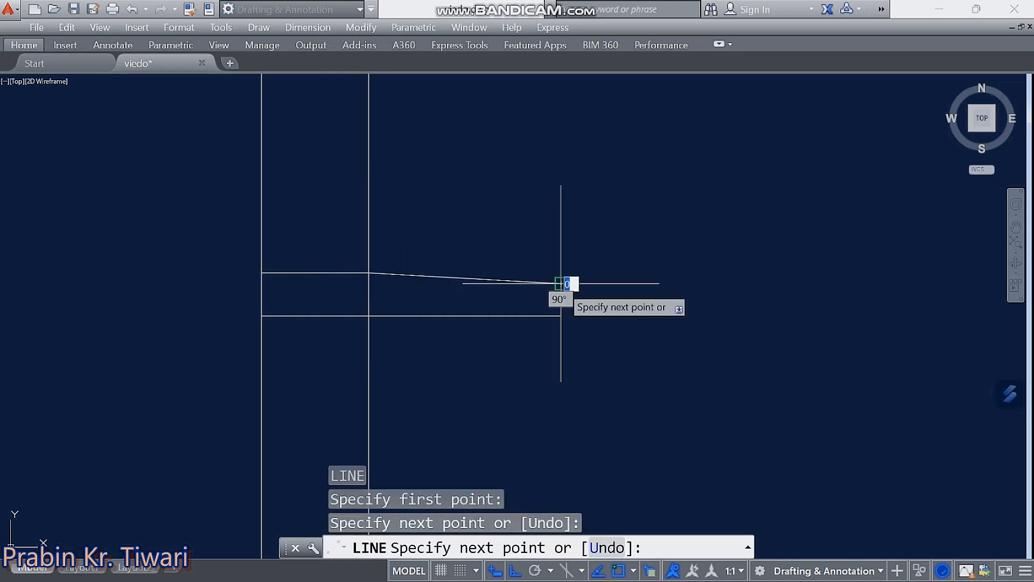
key("Escape")
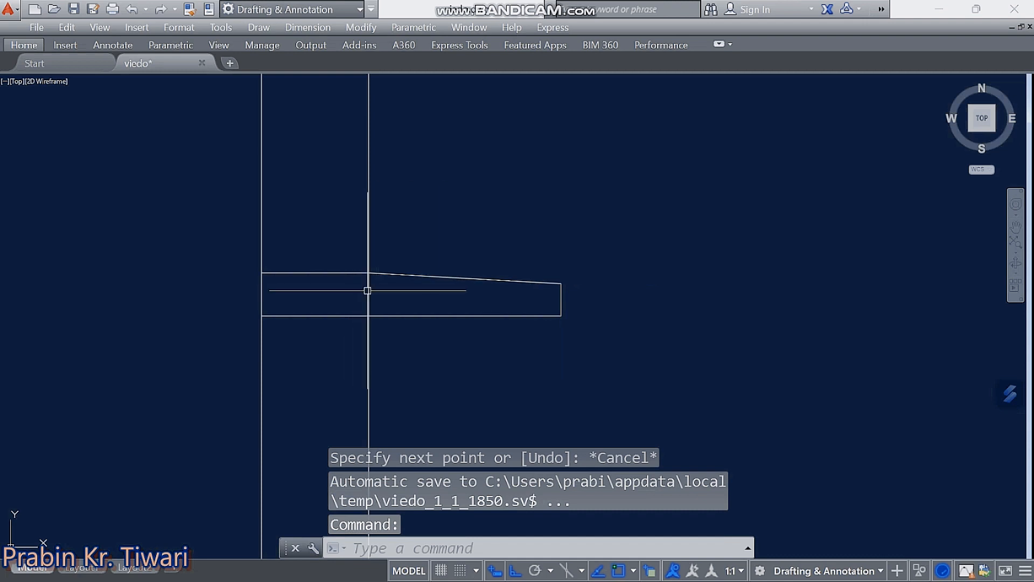
- Trim the right wall's outer face line between the lintel's lower and upper lines
middle_click_drag(369, 290, 375, 258)
type("tr")
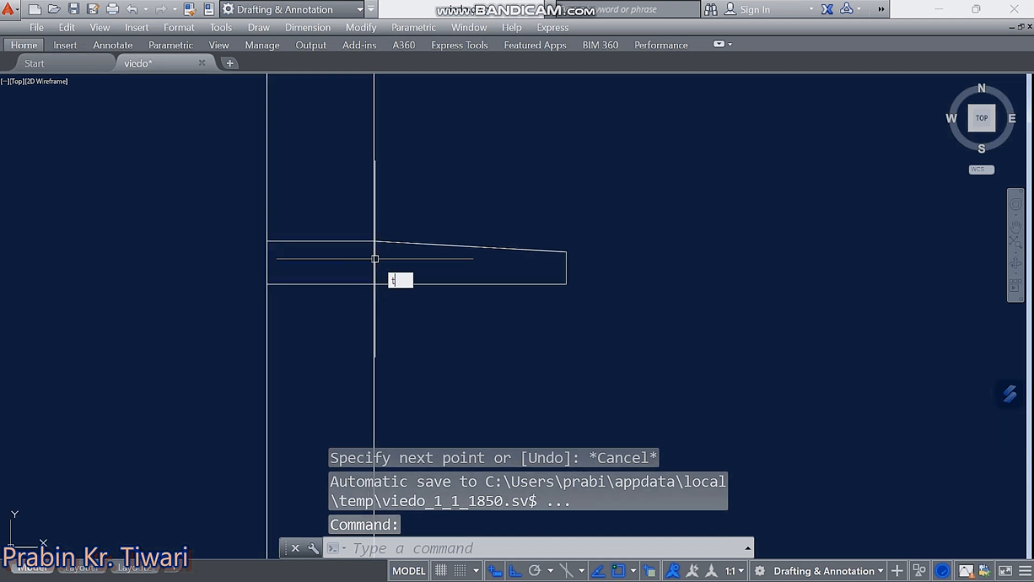
key("Return")
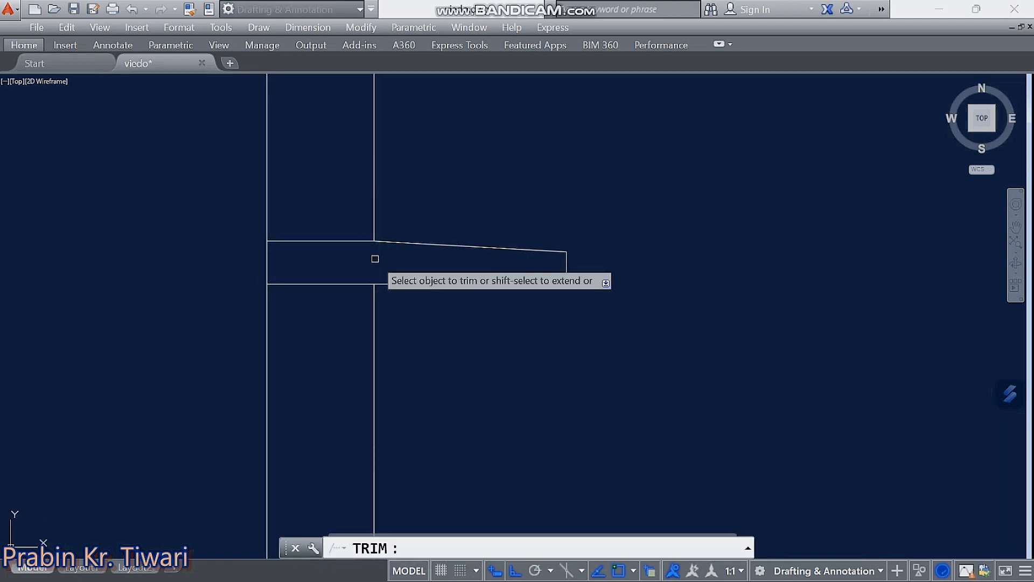
key("Return")
- Examine the lintel projections on both outer walls of the section and its alignment with the floor plan below
scroll(375, 259, "down", 3)
middle_click_drag(375, 259, 371, 196)
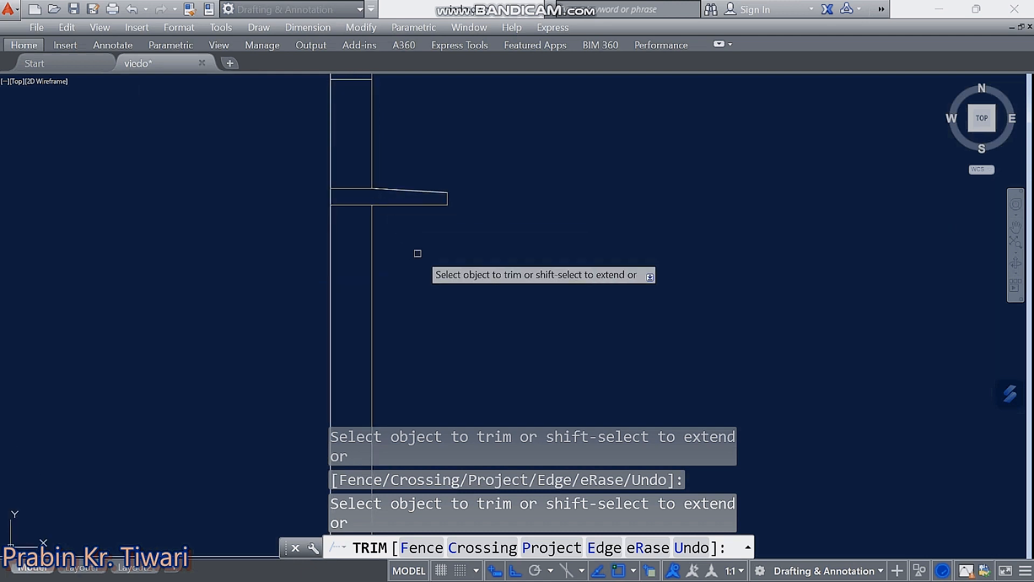
scroll(459, 274, "down", 5)
mouse_move(459, 273)
middle_mouse_down()
mouse_move(480, 265)
mouse_move(557, 281)
middle_mouse_up()
scroll(537, 276, "down", 4)
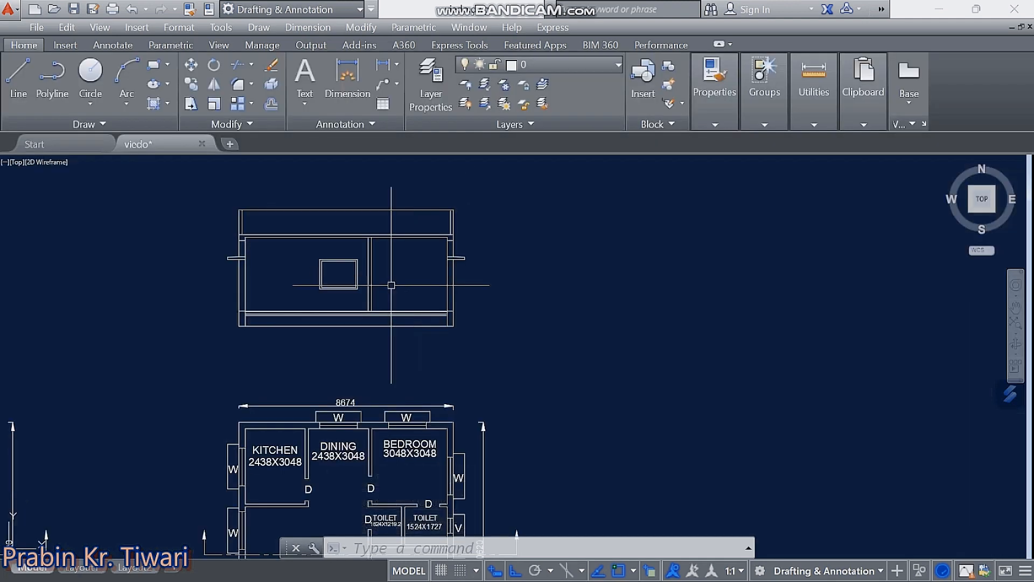
middle_click_drag(391, 285, 422, 295)
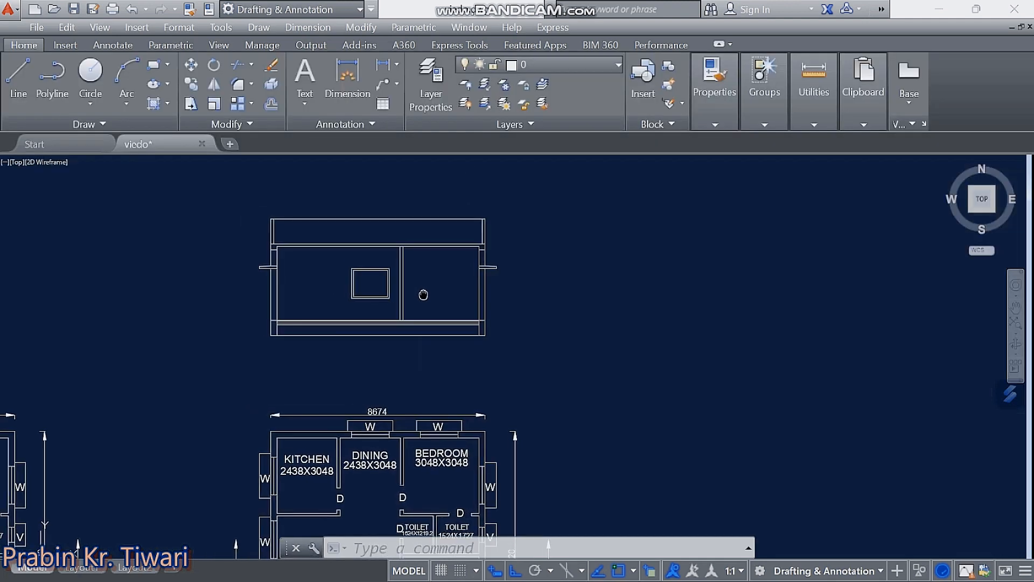
scroll(275, 277, "up", 4)
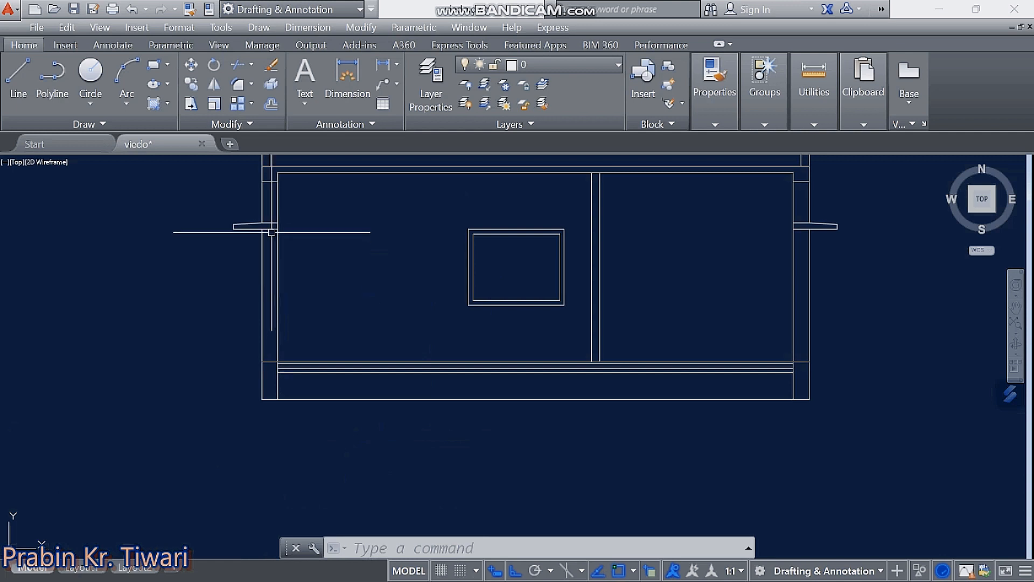
middle_click_drag(271, 240, 269, 257)
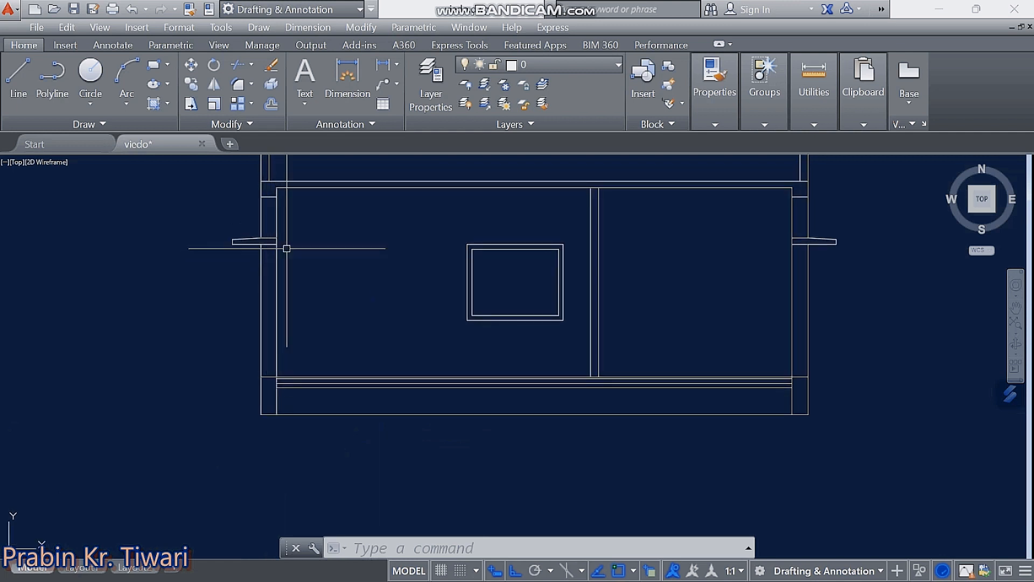
scroll(381, 282, "down", 1)
middle_click_drag(380, 284, 319, 284)
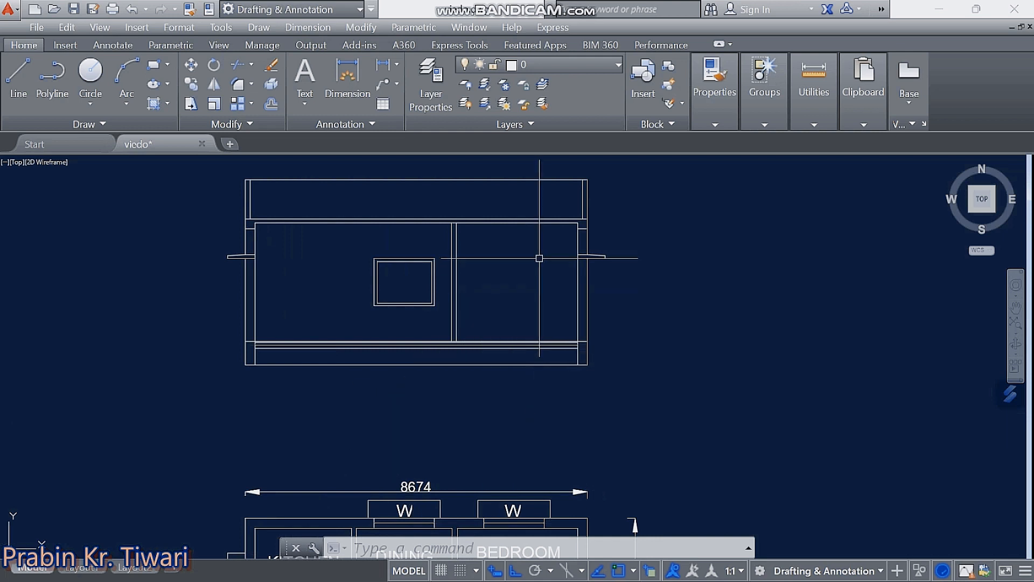
- Examine the section's partition, window, floor layers and the lintel projections at both outer walls
middle_click_drag(539, 258, 541, 293)
scroll(484, 265, "up", 5)
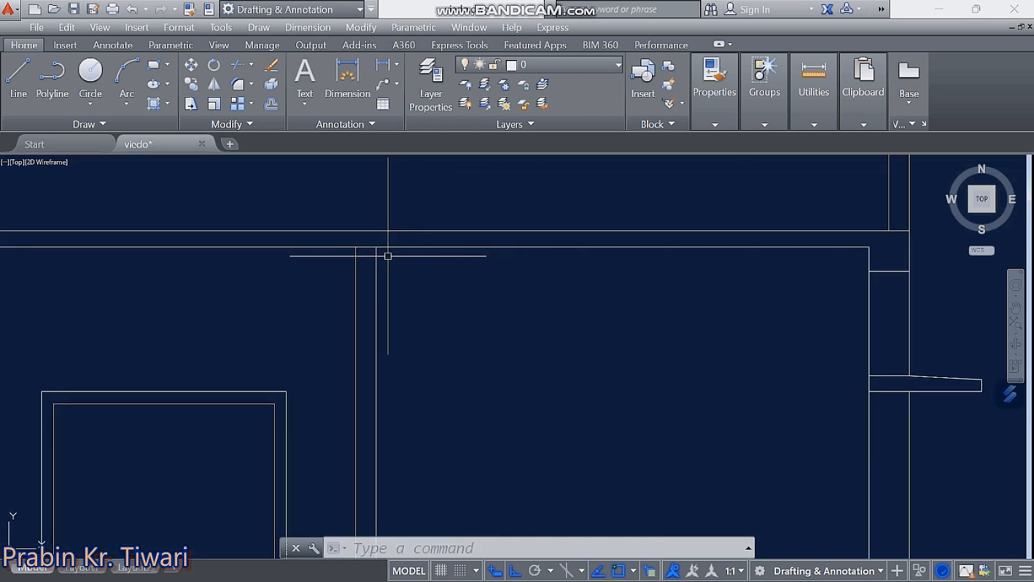
scroll(388, 255, "down", 5)
scroll(370, 277, "up", 3)
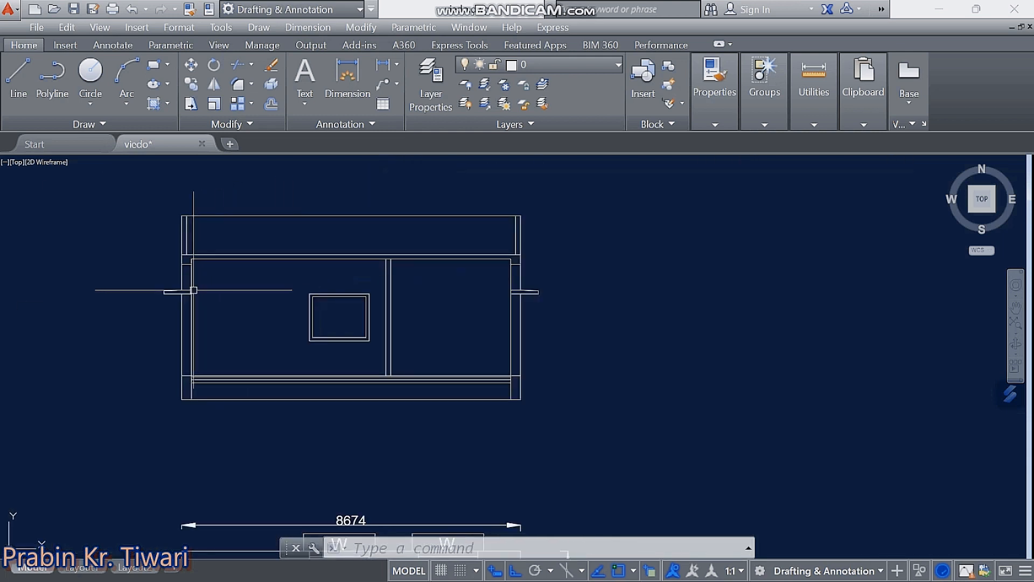
scroll(194, 290, "up", 5)
scroll(185, 293, "down", 2)
scroll(276, 297, "down", 5)
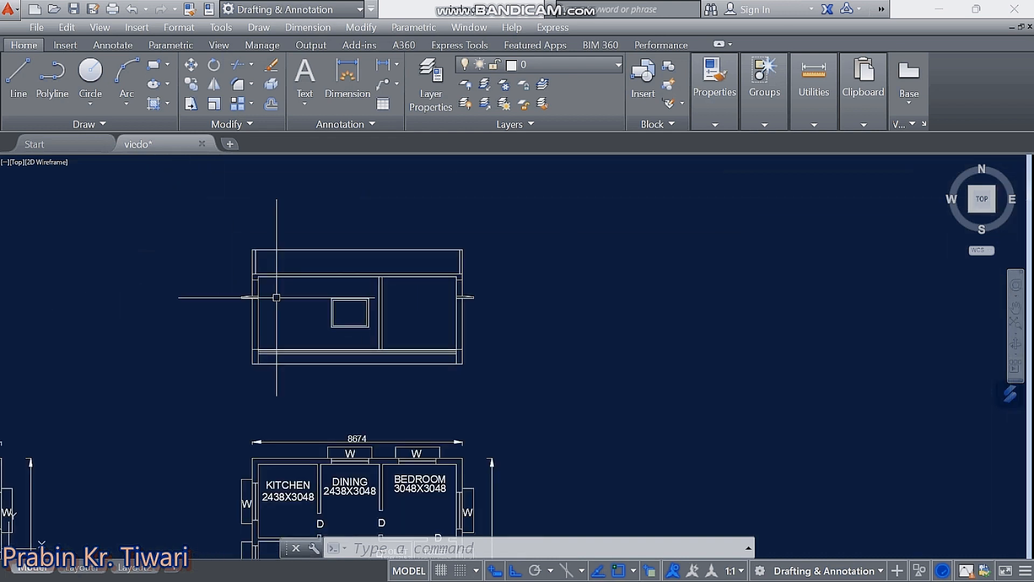
scroll(253, 299, "up", 5)
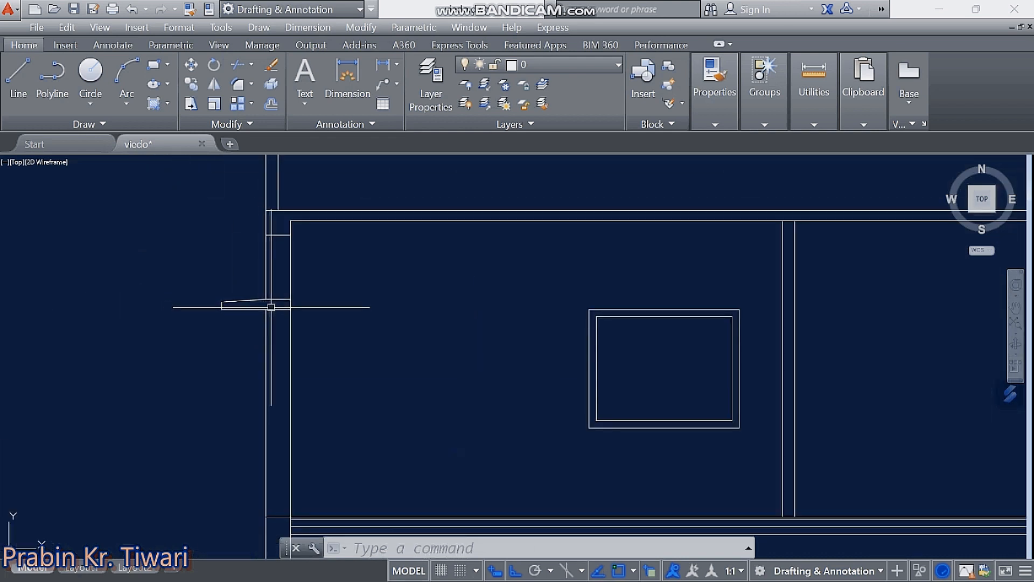
scroll(271, 307, "down", 4)
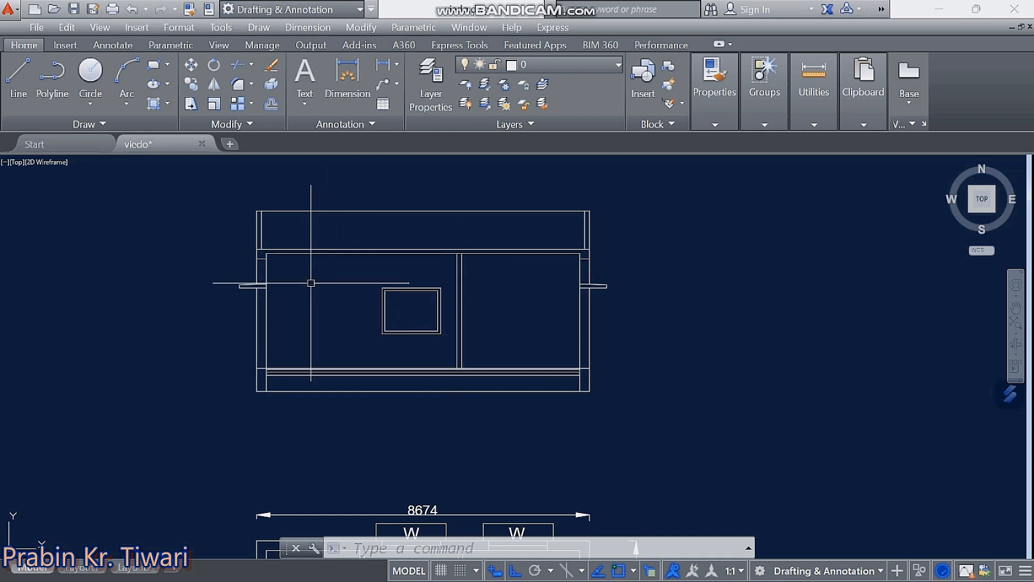
middle_click_drag(341, 293, 319, 295)
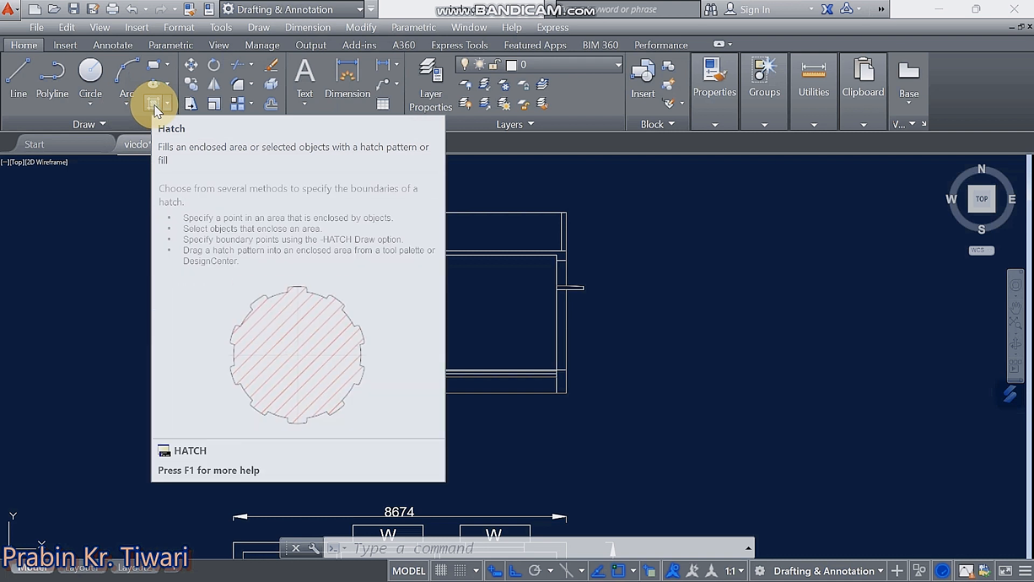
- Hatch the deep bottom layer between the section's outer walls with the AR-SAND pattern
left_click(154, 105)
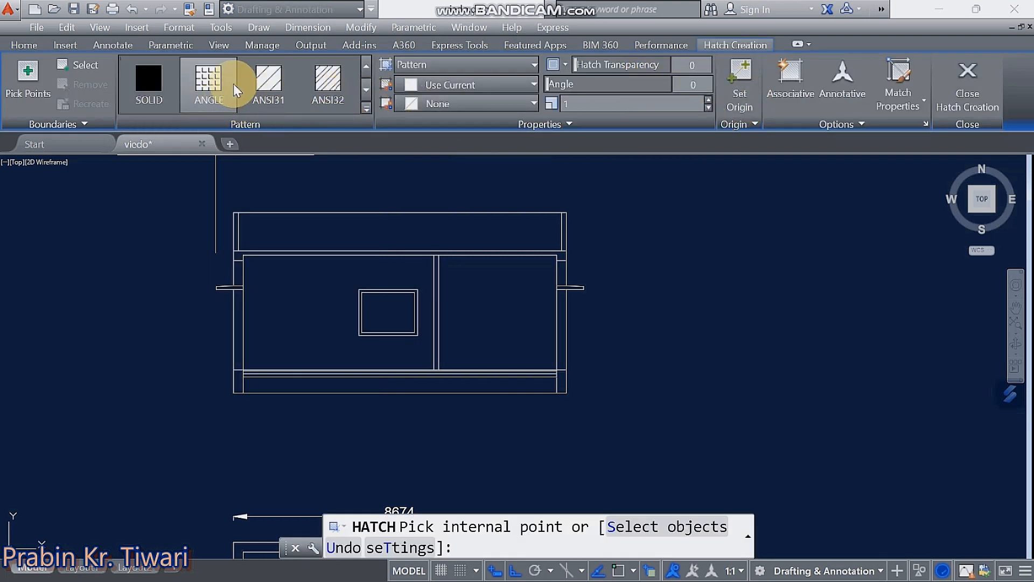
left_click(365, 108)
scroll(282, 132, "down", 3)
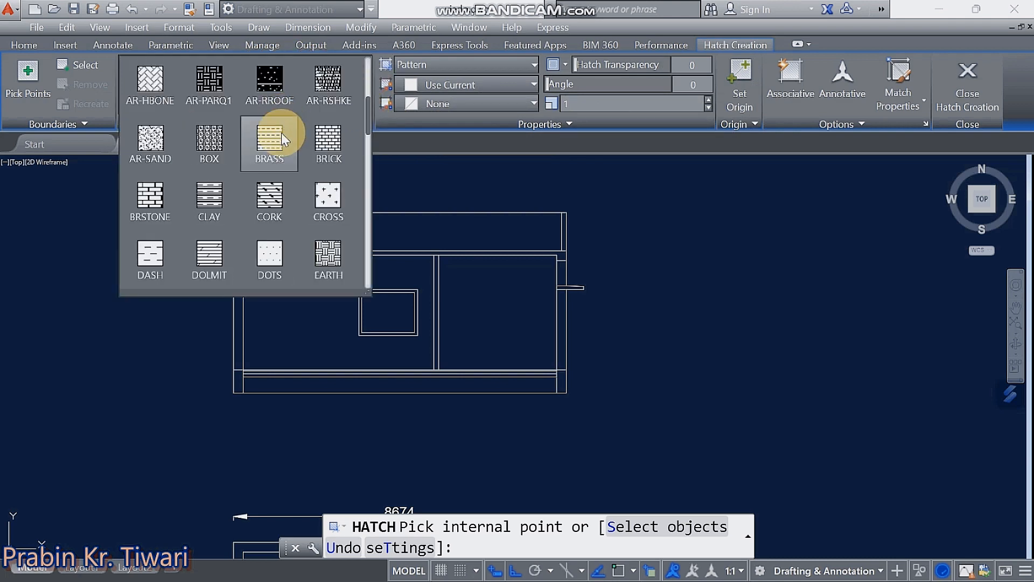
scroll(264, 206, "down", 10)
scroll(260, 238, "up", 4)
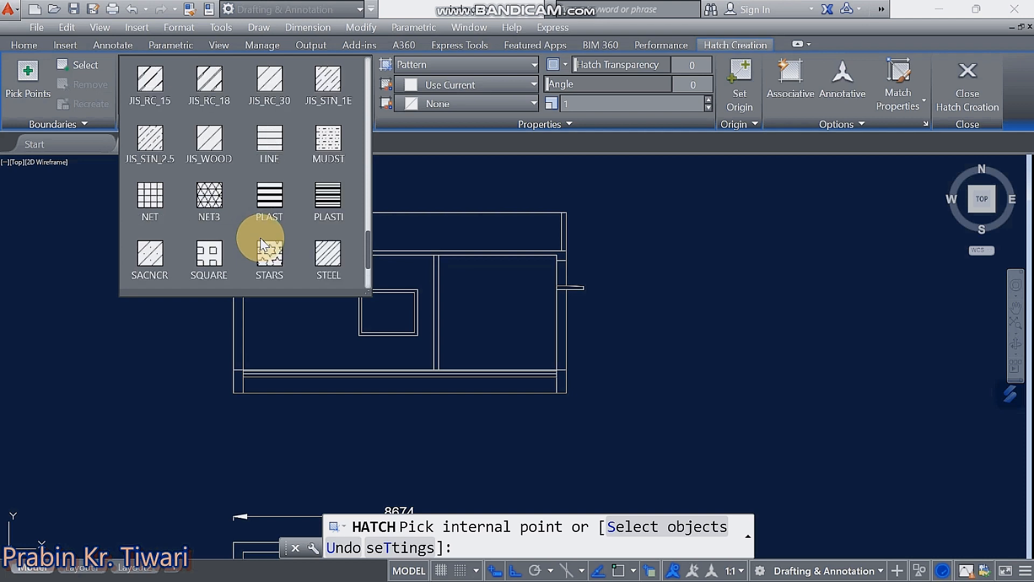
scroll(262, 244, "up", 4)
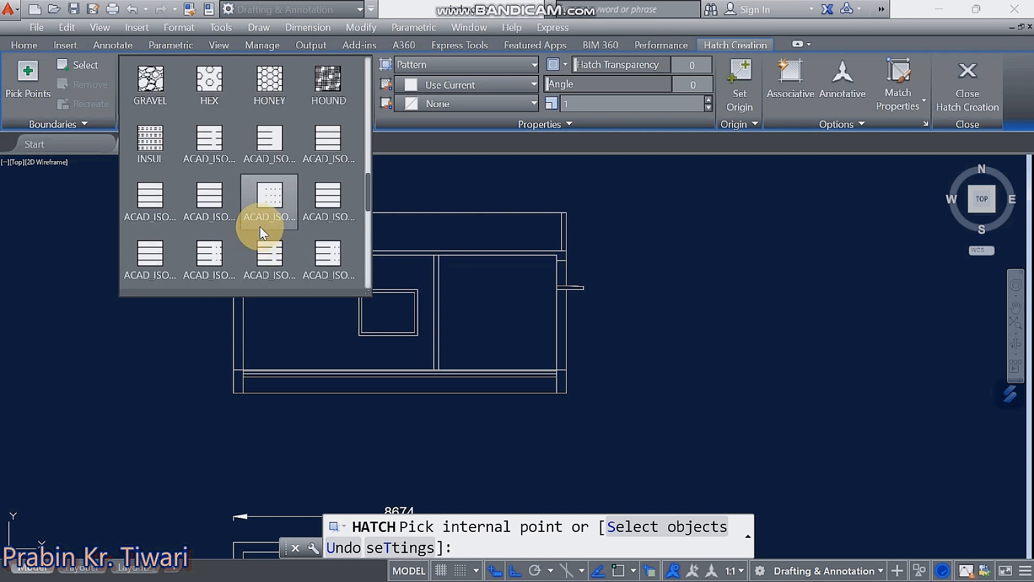
scroll(259, 208, "up", 10)
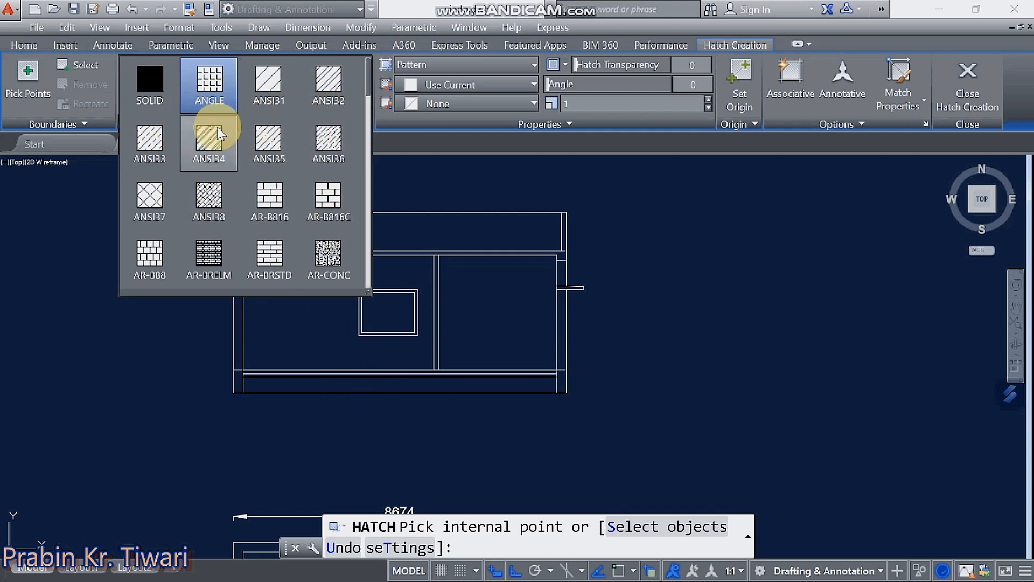
scroll(290, 241, "down", 1)
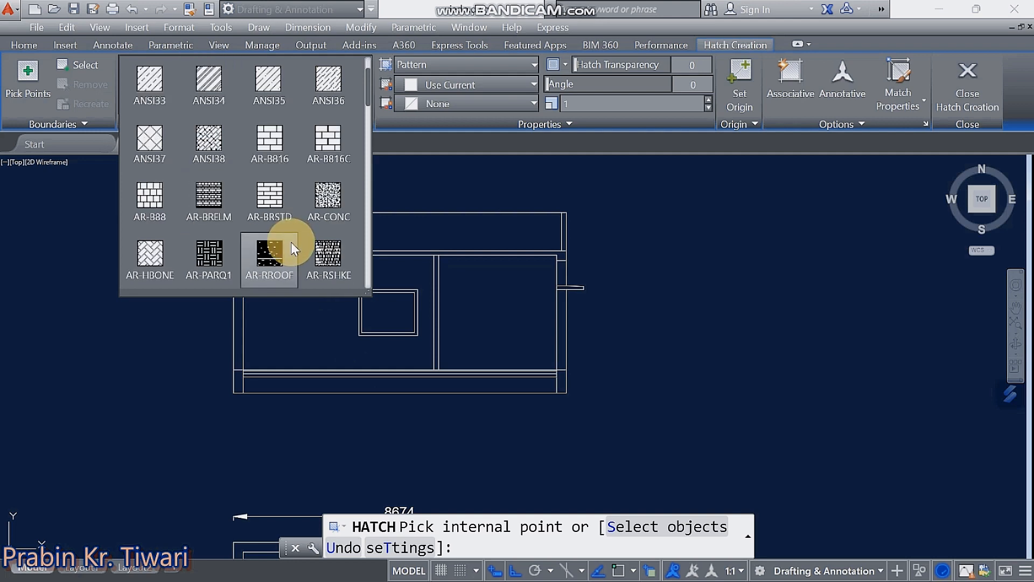
scroll(258, 257, "down", 2)
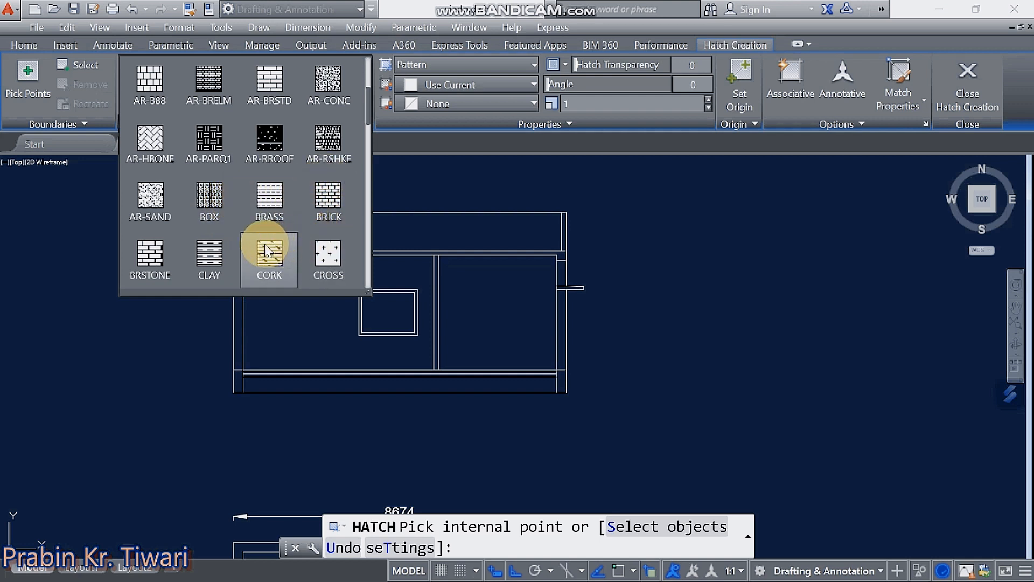
left_click(153, 207)
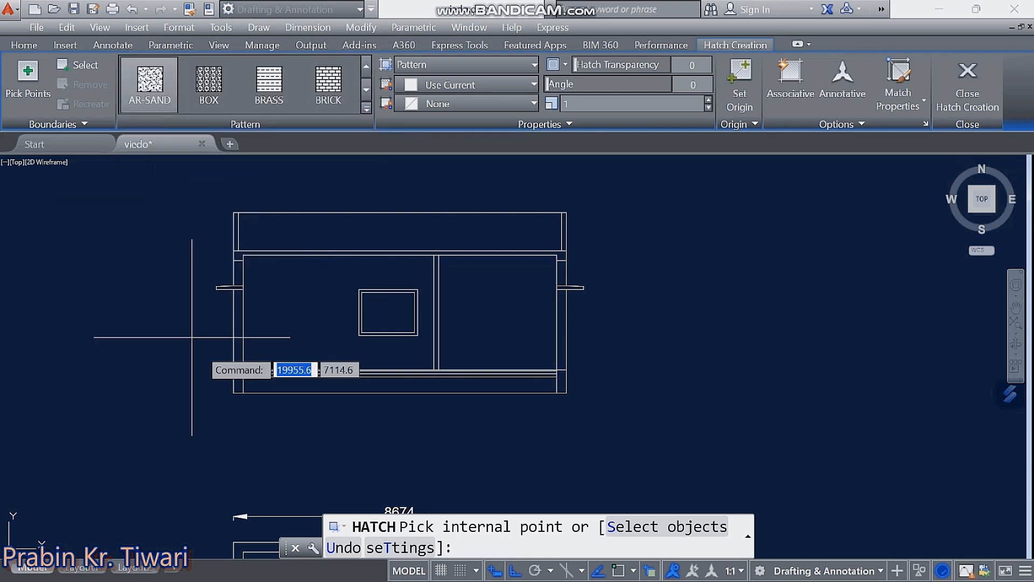
scroll(408, 384, "up", 4)
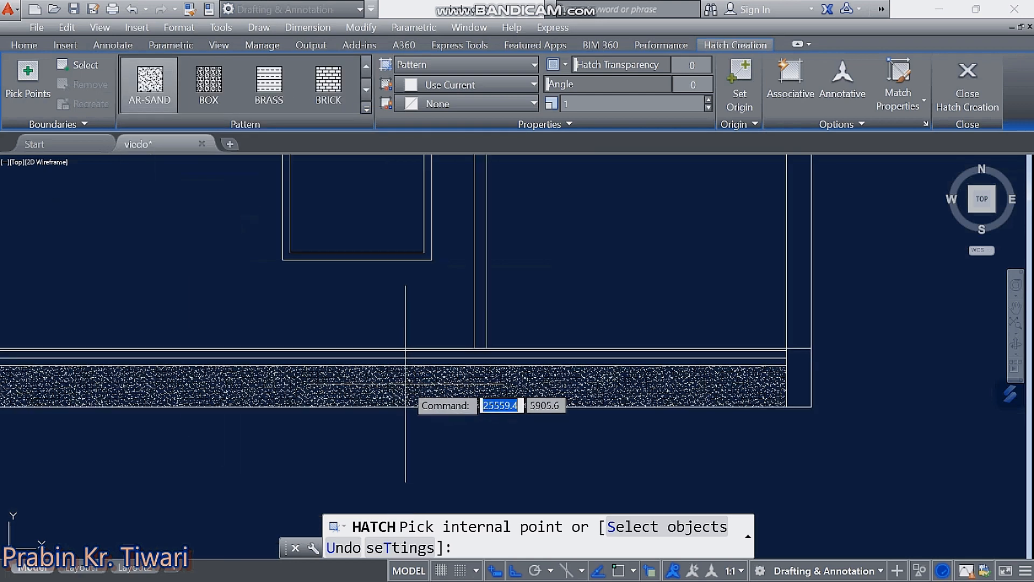
left_click(405, 383)
scroll(302, 385, "down", 3)
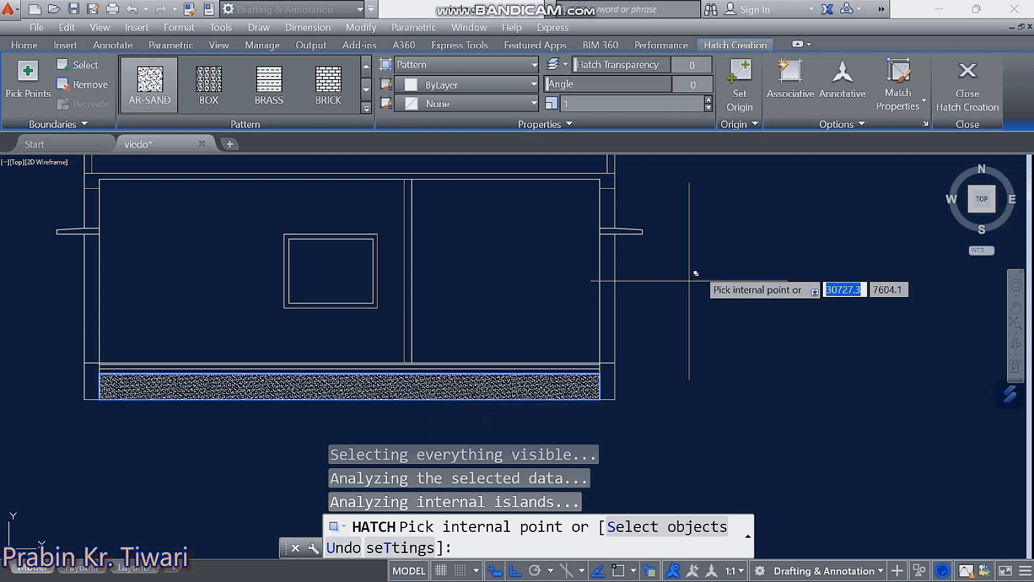
- Set the sand hatch's scale to 8 and finish the hatch
left_click(573, 104)
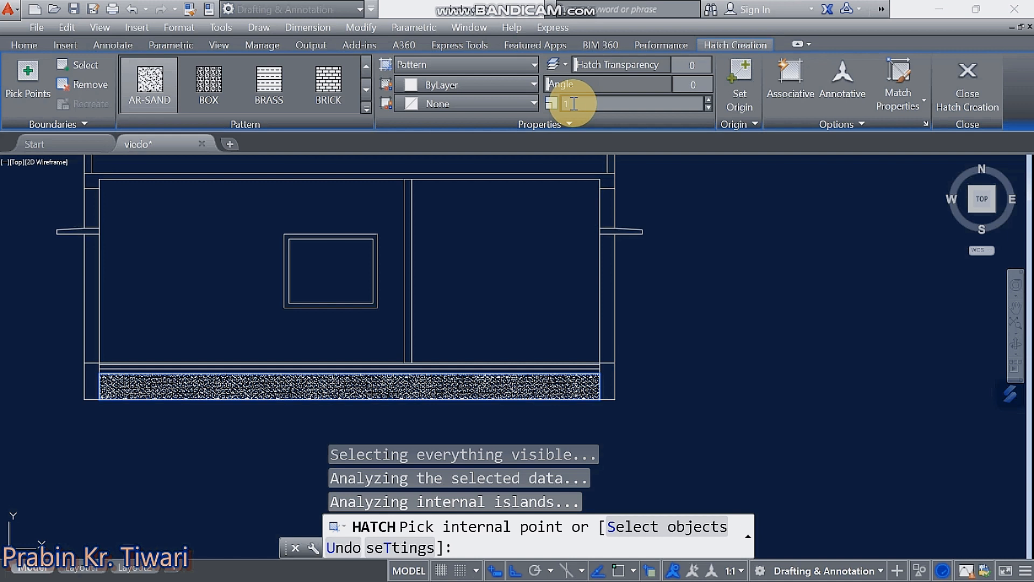
type("15")
key("Return")
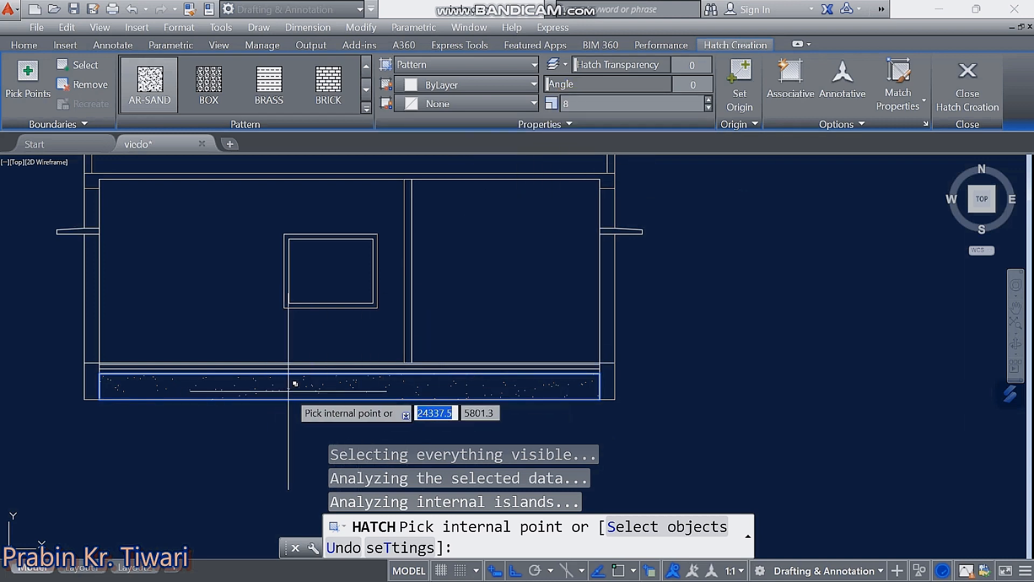
key("Escape")
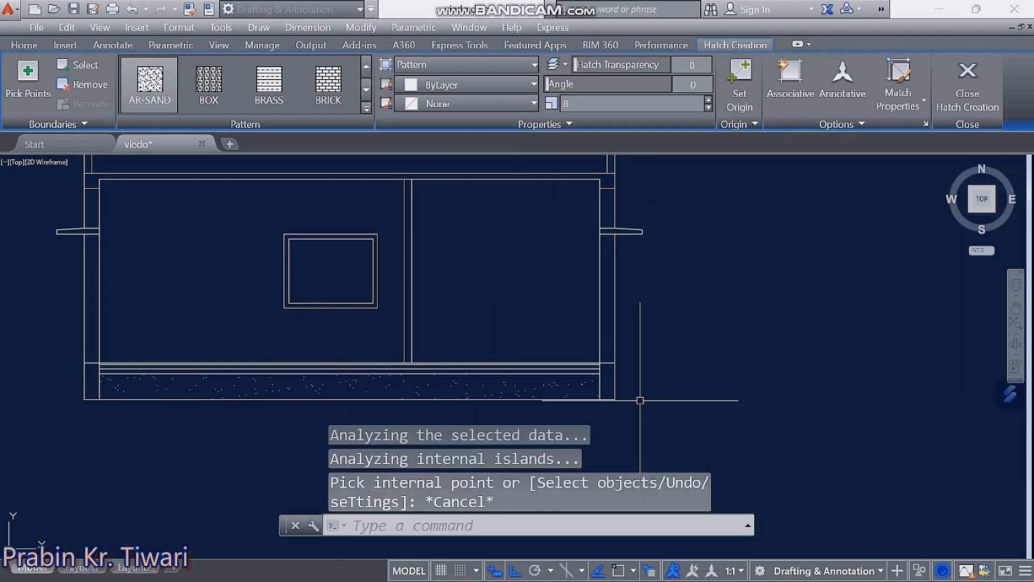
- Examine the sand hatch and the thin floor layers above it along the section's base
scroll(285, 386, "up", 4)
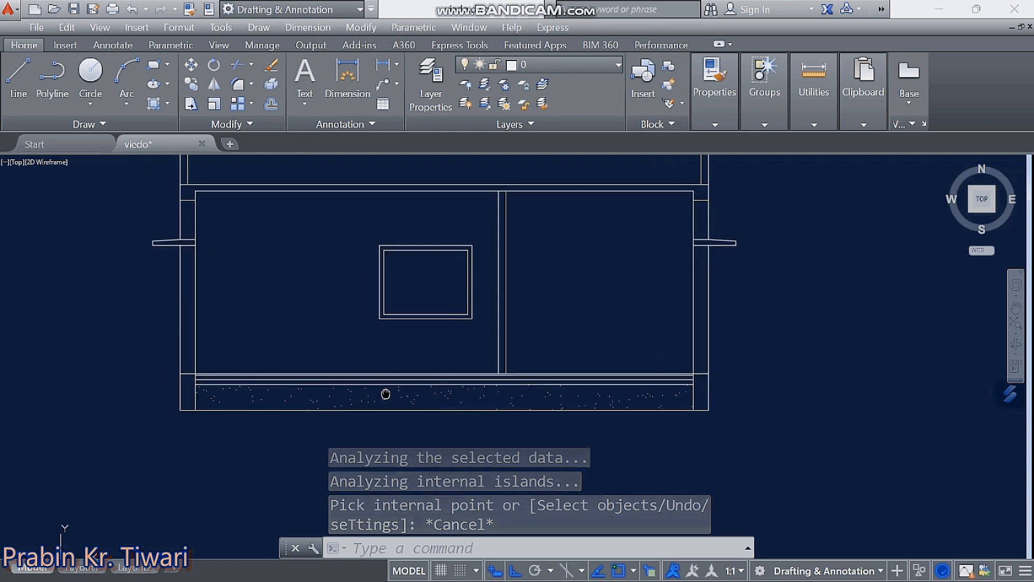
scroll(247, 390, "up", 3)
scroll(243, 381, "up", 2)
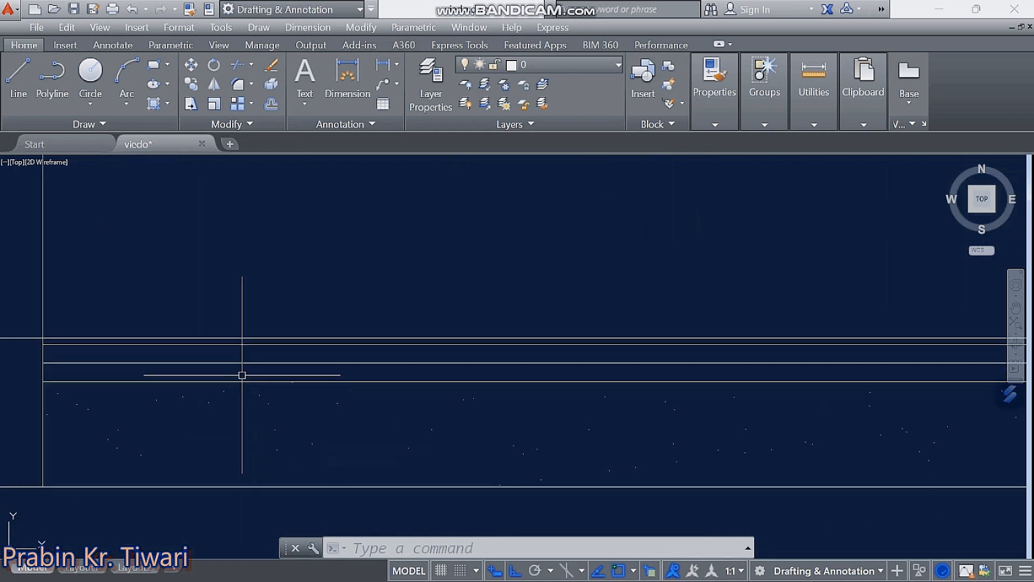
scroll(245, 374, "down", 4)
scroll(278, 377, "up", 2)
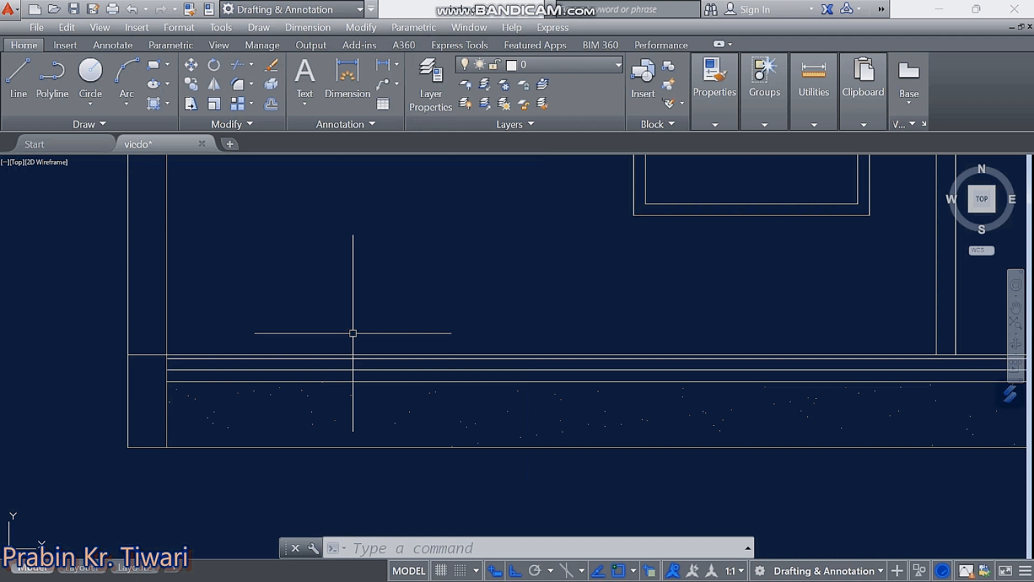
scroll(240, 351, "down", 2)
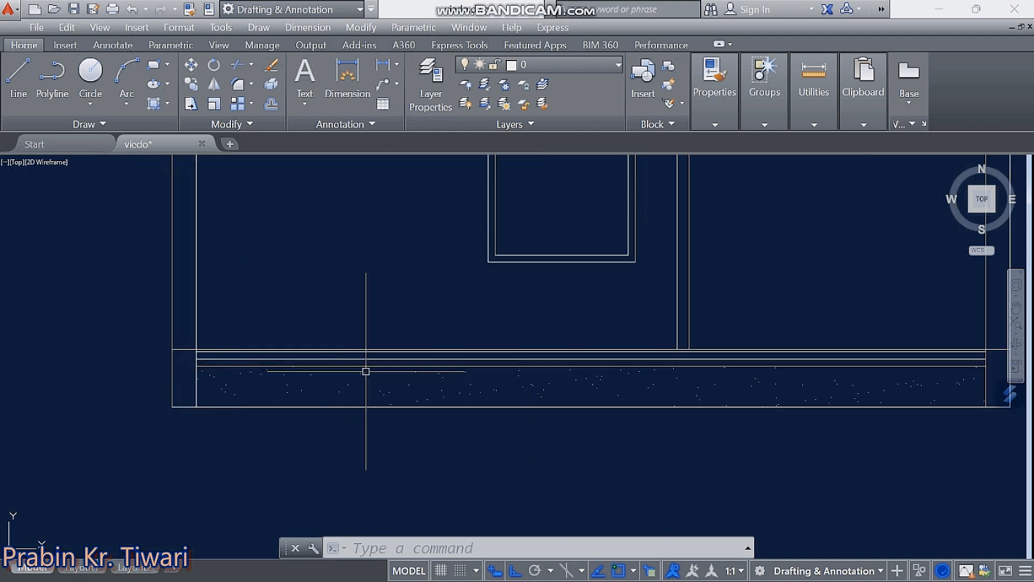
mouse_move(468, 371)
middle_mouse_down()
mouse_move(284, 362)
mouse_move(269, 377)
middle_mouse_up()
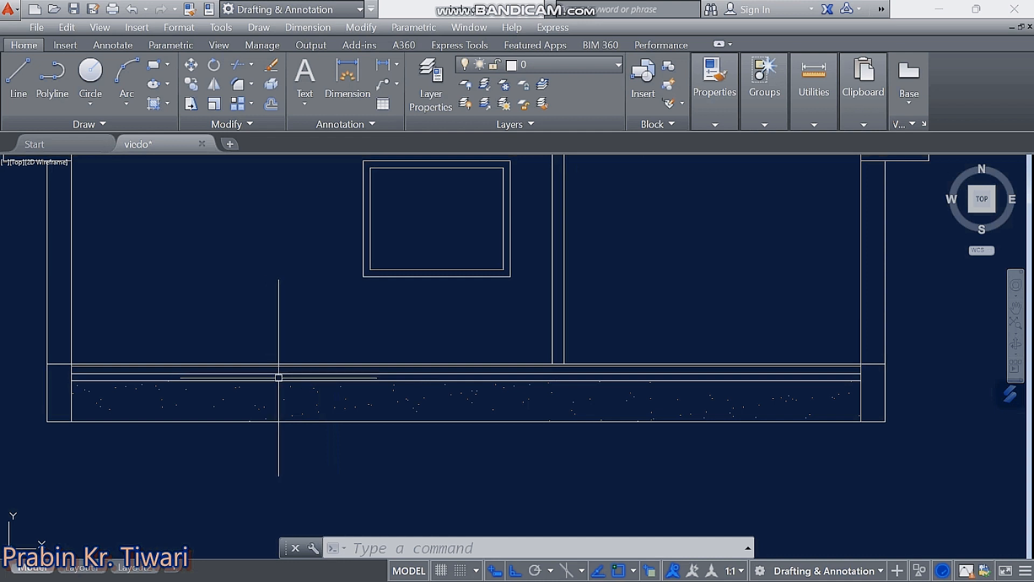
- Hatch the thin floor layer directly above the sand fill with the BRICK pattern
left_click(156, 102)
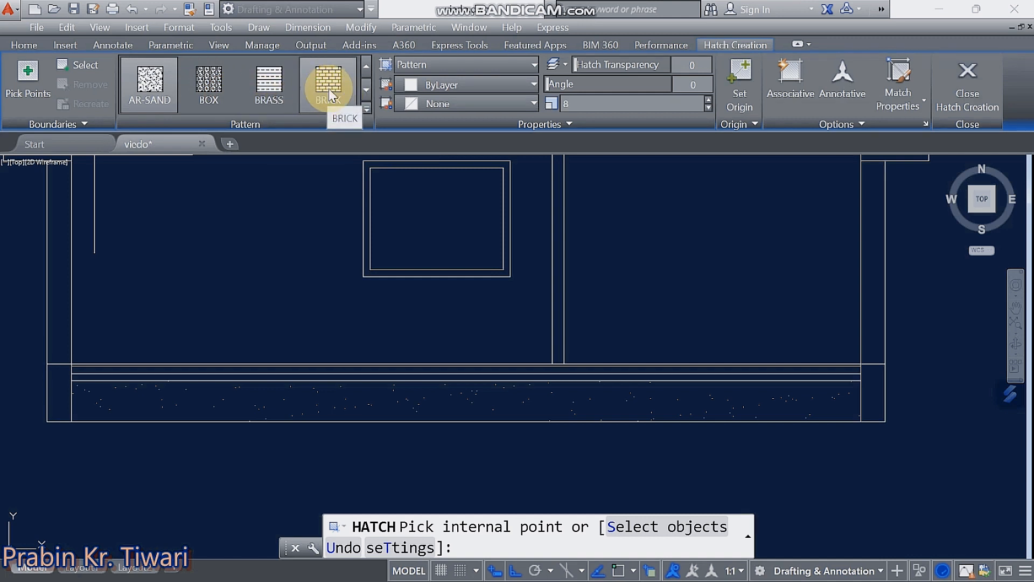
left_click(366, 108)
scroll(299, 115, "down", 5)
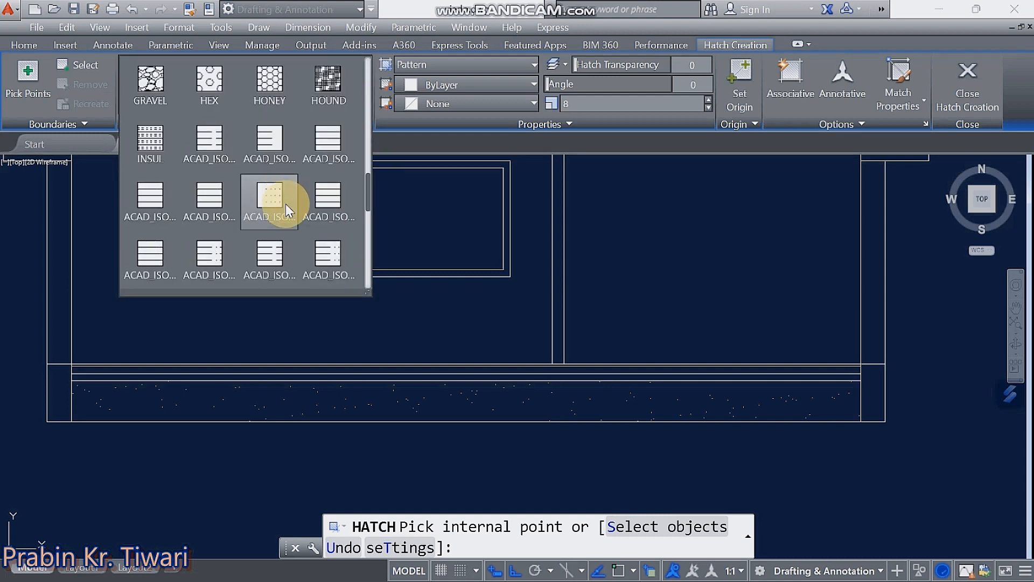
scroll(286, 221, "up", 8)
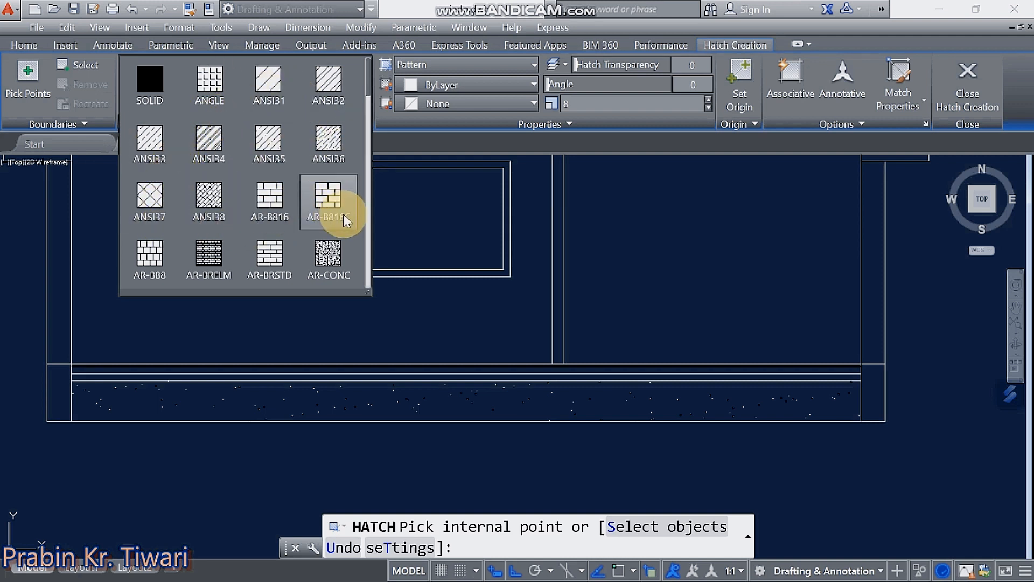
scroll(330, 249, "down", 1)
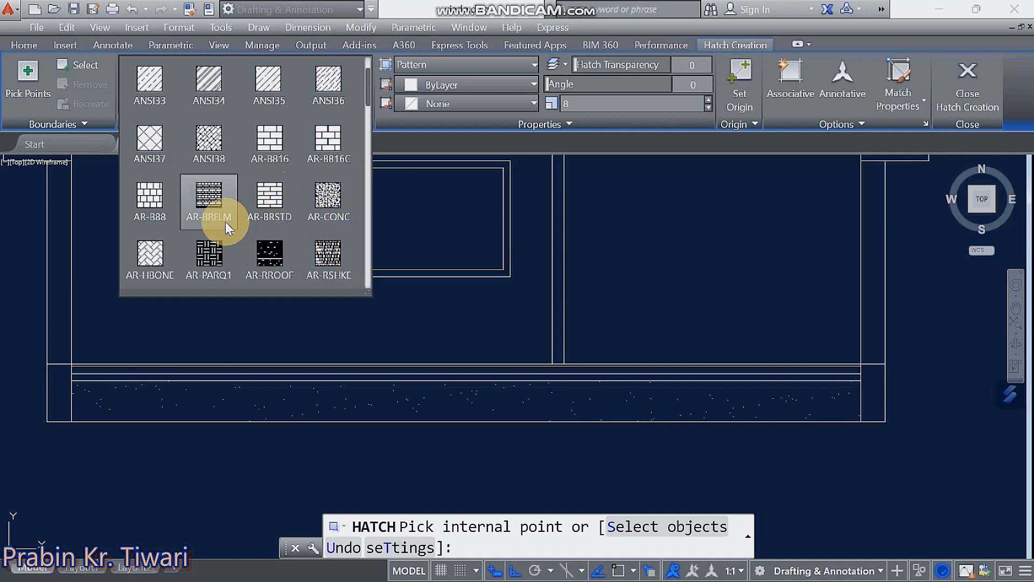
scroll(233, 247, "down", 2)
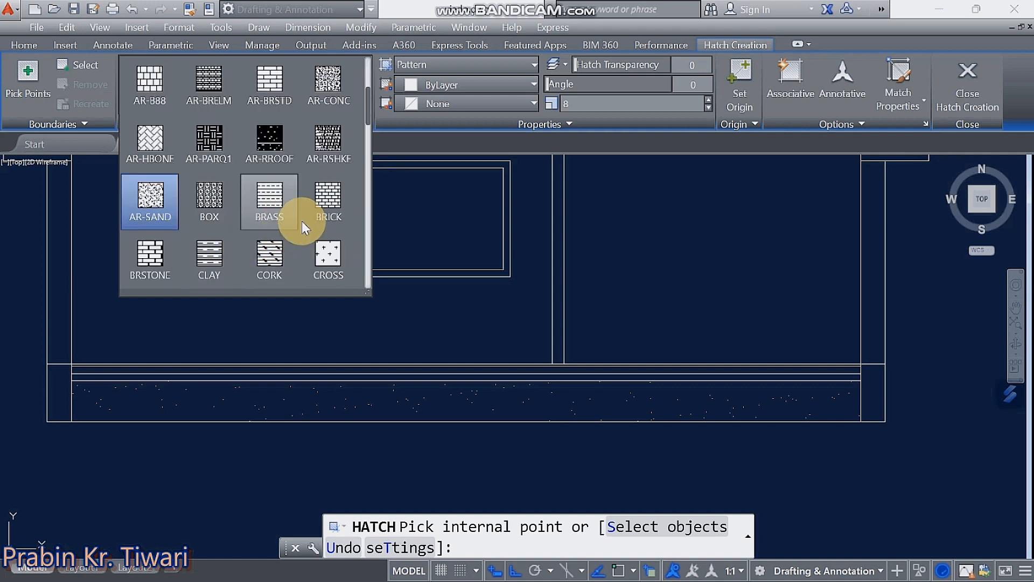
left_click(332, 206)
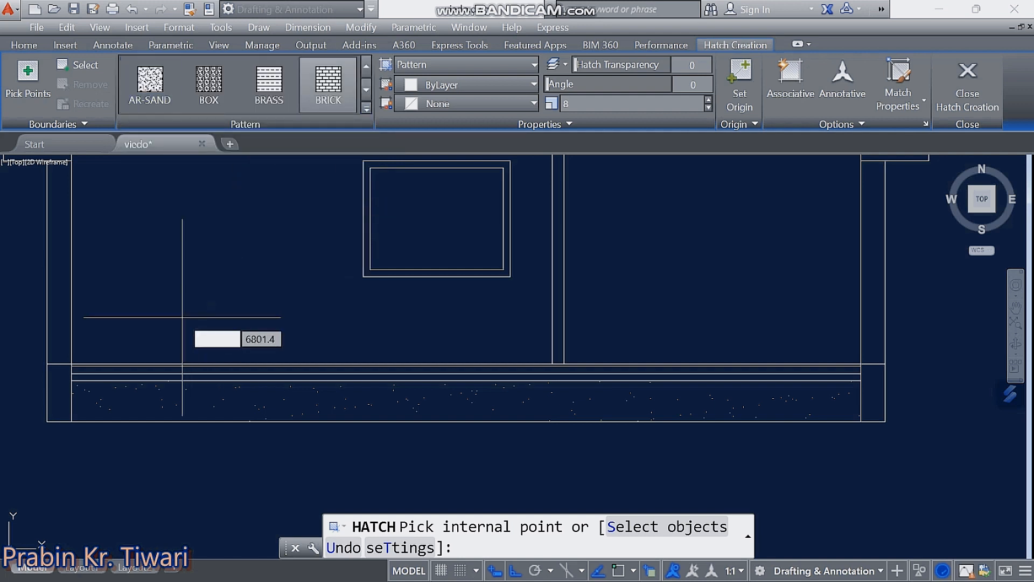
scroll(107, 376, "up", 3)
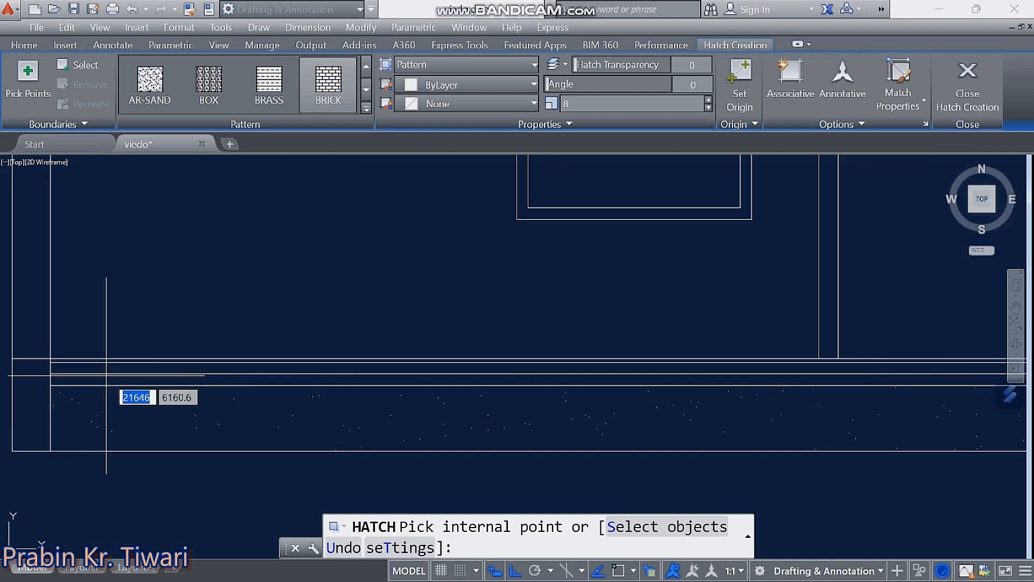
scroll(107, 376, "up", 1)
left_click(259, 388)
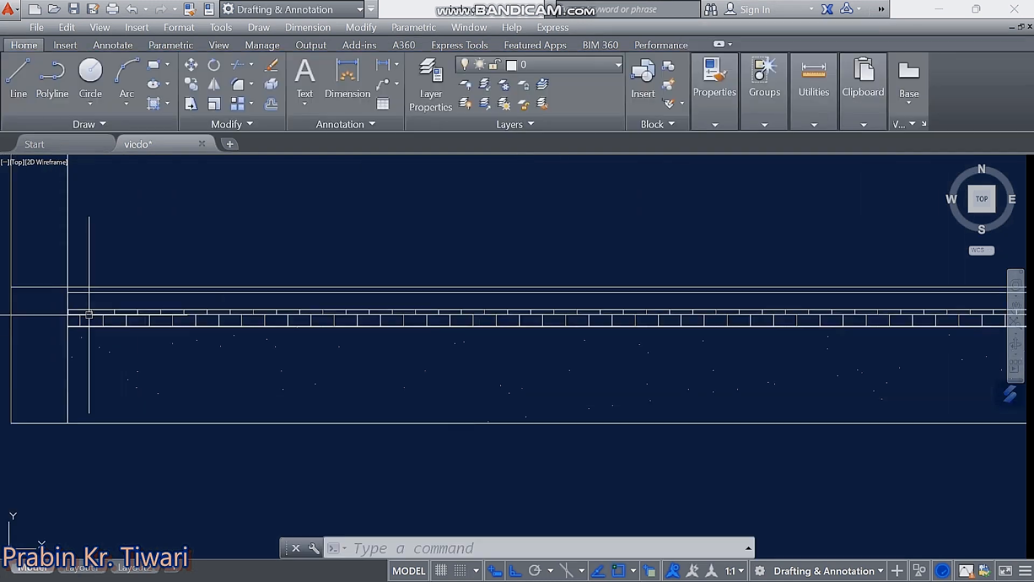
- Set the scale of the brick hatch above the sand fill to 12
scroll(102, 318, "up", 4)
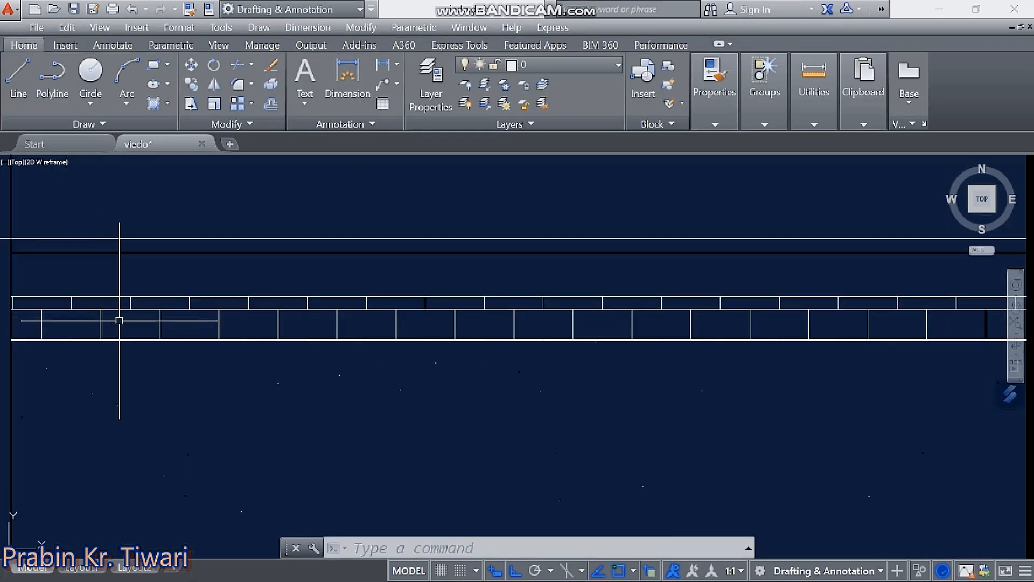
middle_click_drag(130, 321, 231, 331)
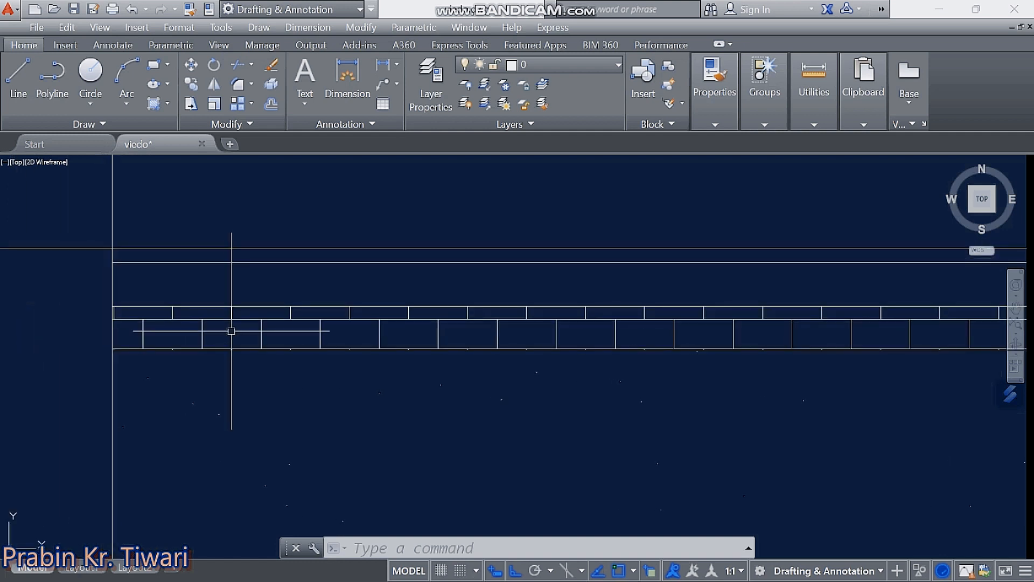
left_click(204, 332)
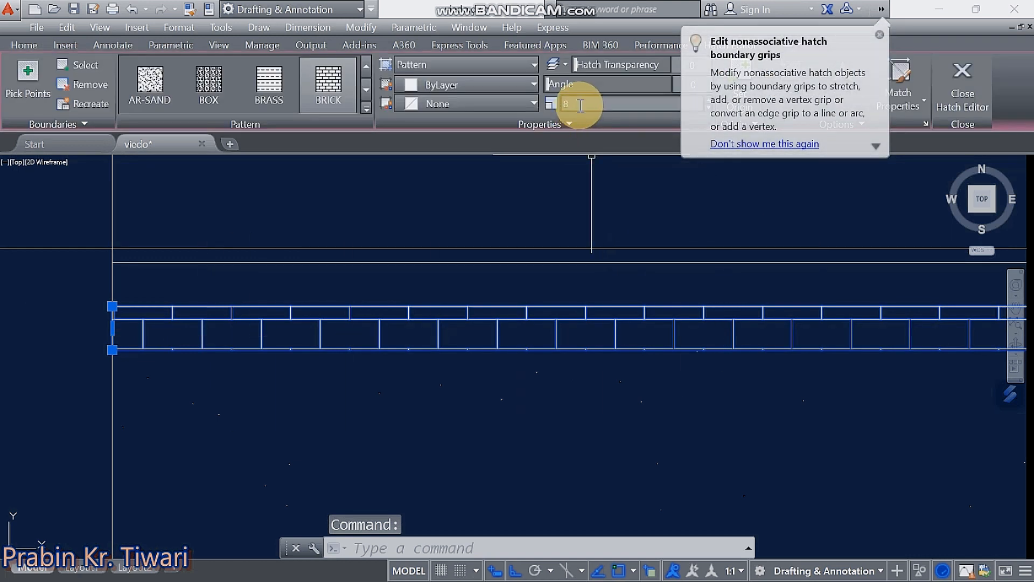
left_click(576, 104)
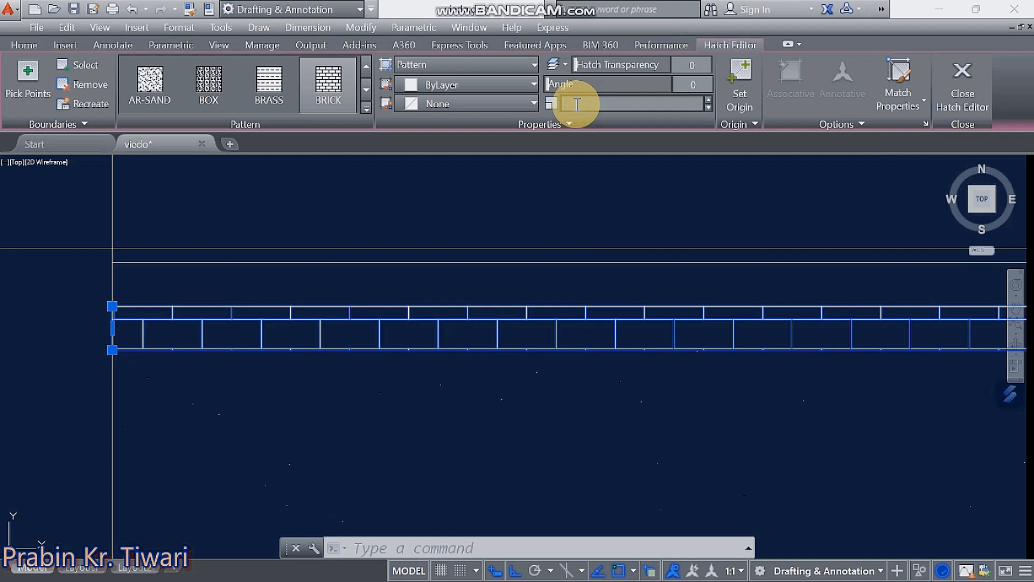
key("Return")
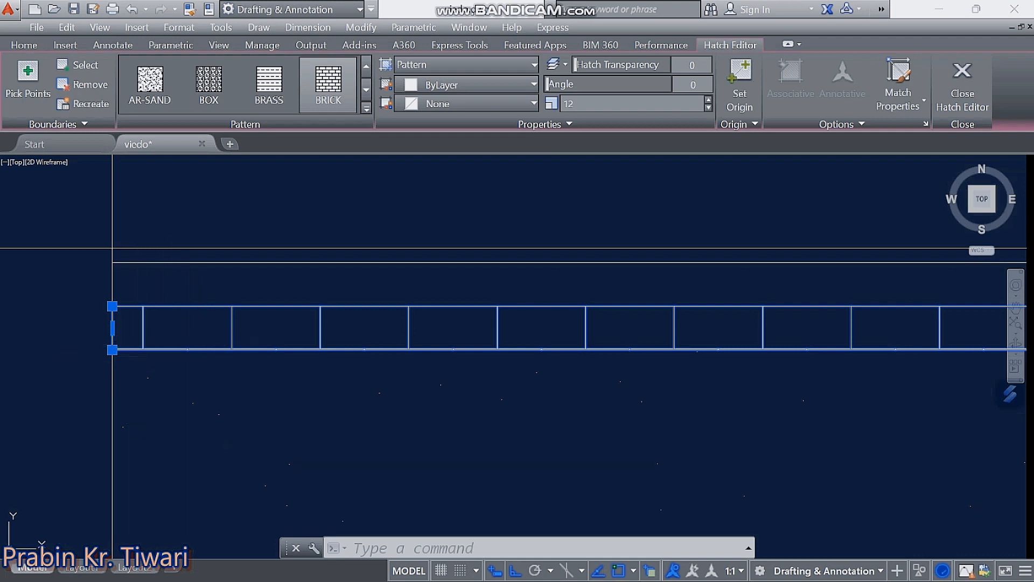
key("Escape")
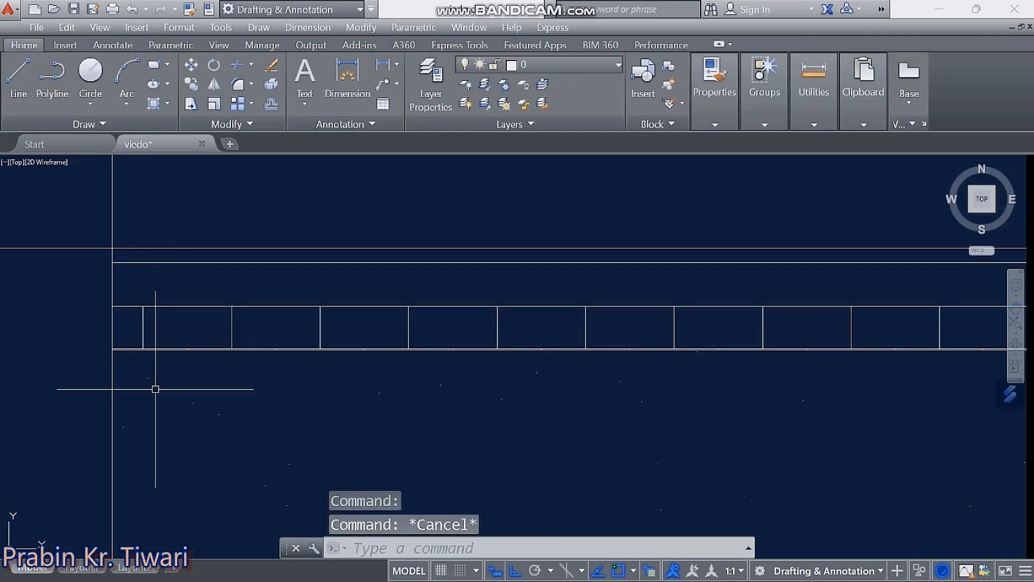
- Examine the rescaled brick course along the section's base and the unhatched thin layers above it
scroll(184, 358, "down", 3)
middle_click_drag(694, 394, 110, 370)
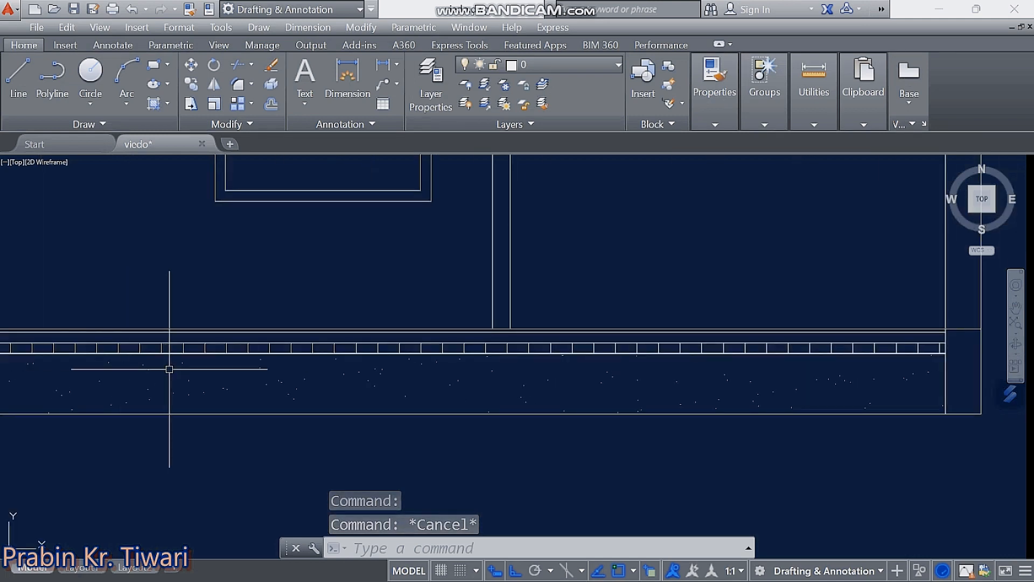
scroll(467, 371, "down", 2)
scroll(540, 366, "up", 3)
middle_click_drag(779, 365, 438, 398)
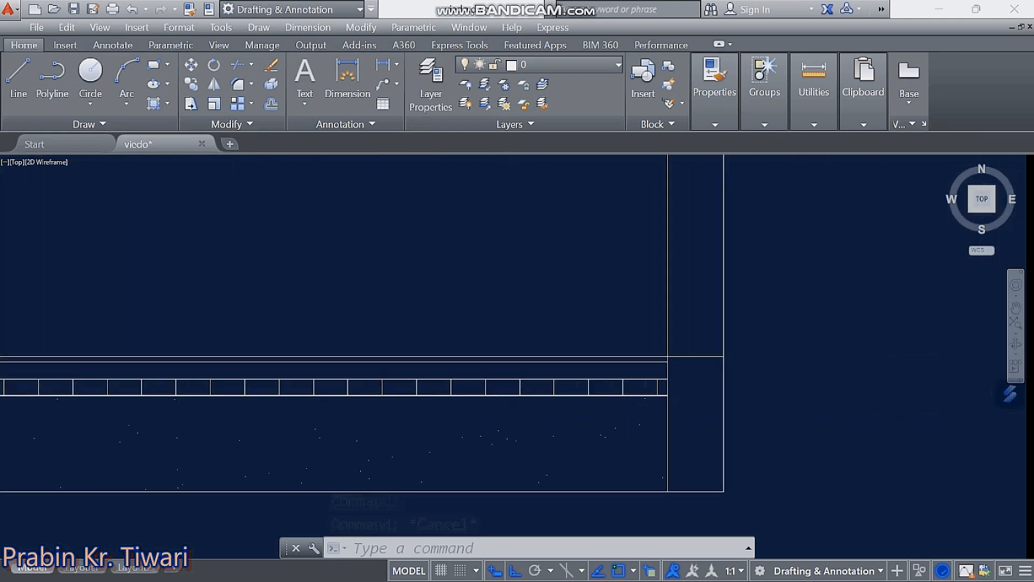
scroll(592, 393, "up", 2)
scroll(570, 381, "up", 3)
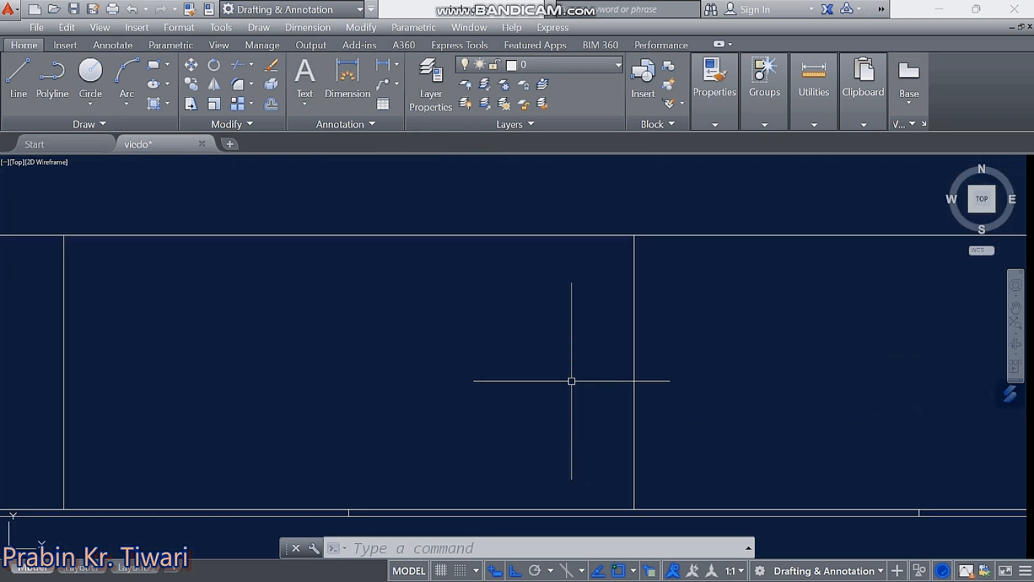
scroll(570, 381, "down", 6)
scroll(296, 397, "up", 3)
scroll(286, 386, "up", 2)
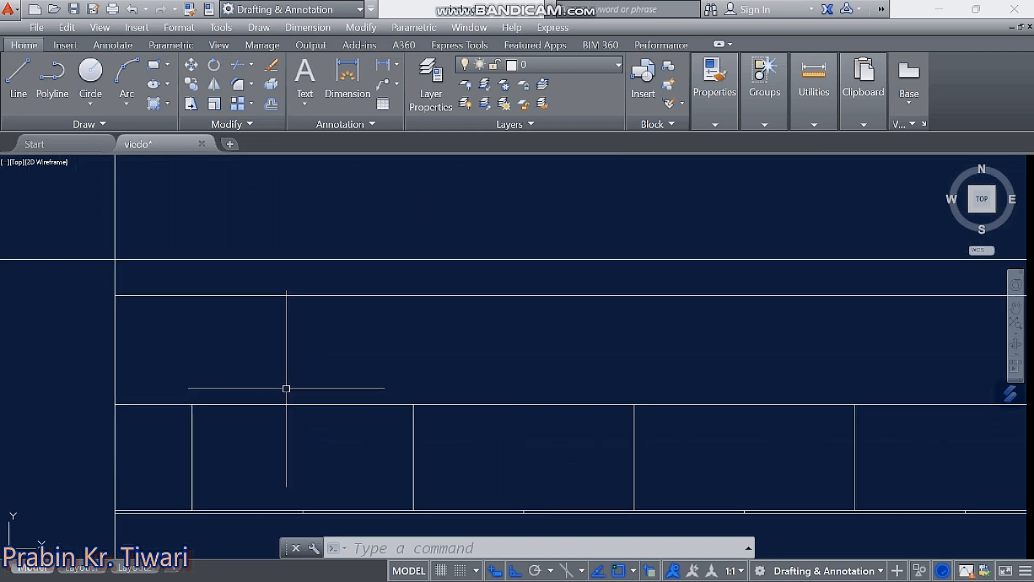
scroll(280, 374, "down", 2)
mouse_move(280, 374)
middle_mouse_down()
mouse_move(305, 370)
mouse_move(293, 397)
mouse_move(305, 393)
mouse_move(297, 412)
mouse_move(277, 409)
middle_mouse_up()
scroll(270, 393, "up", 2)
scroll(298, 411, "down", 2)
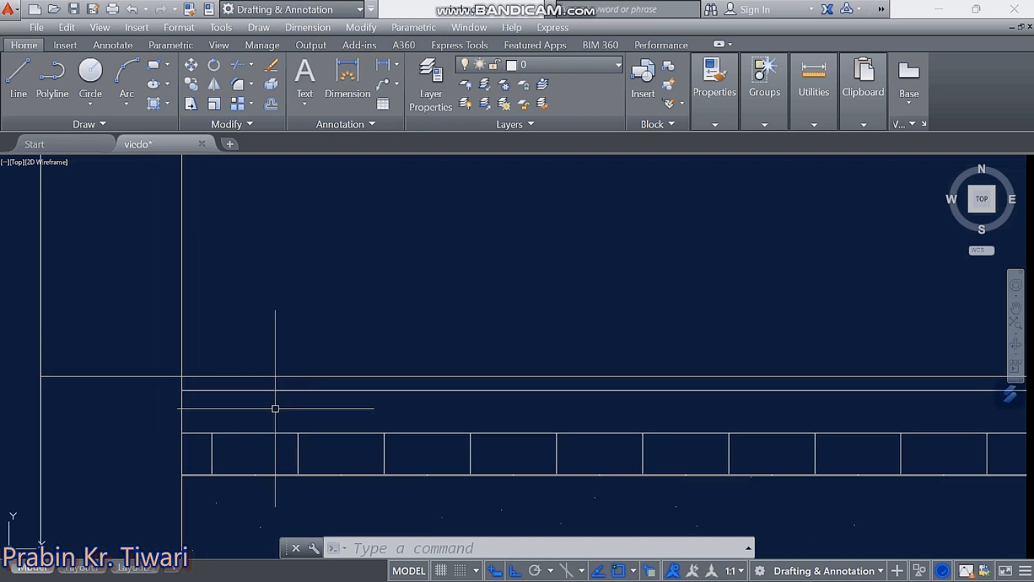
- Hatch the floor layer directly above the brick course with the AR-CONC pattern
left_click(156, 104)
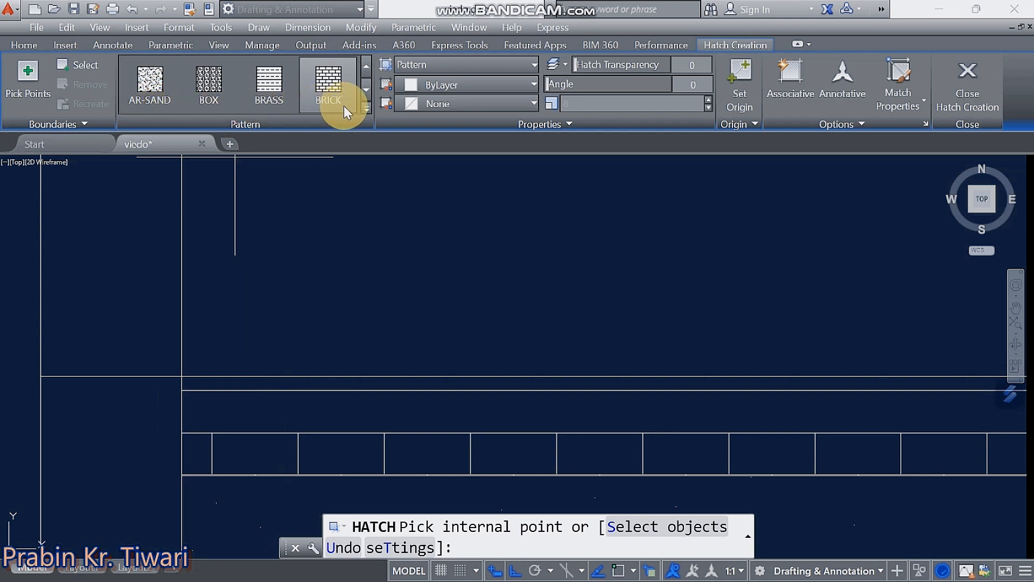
left_click(367, 108)
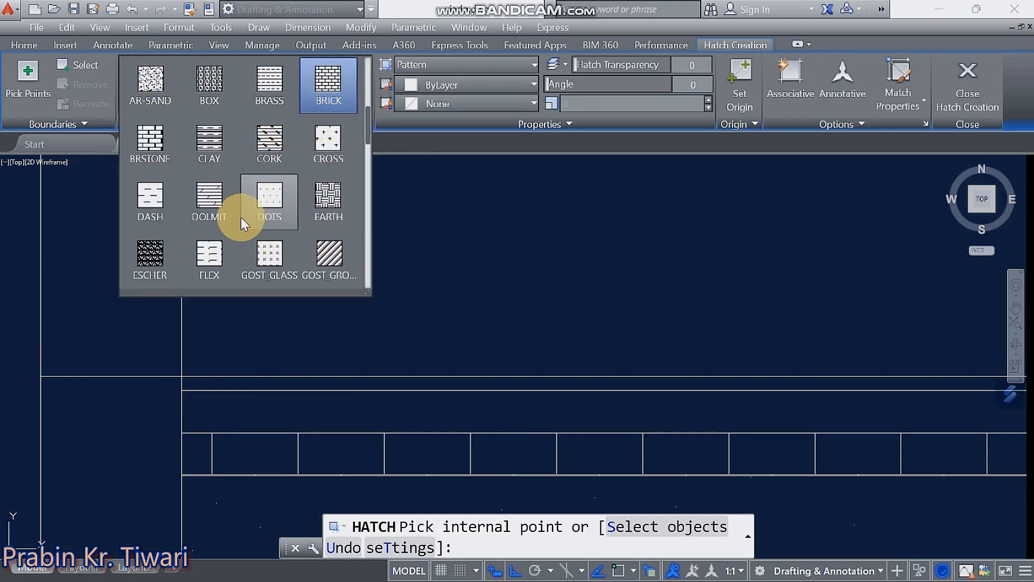
scroll(221, 153, "up", 1)
scroll(221, 153, "up", 4)
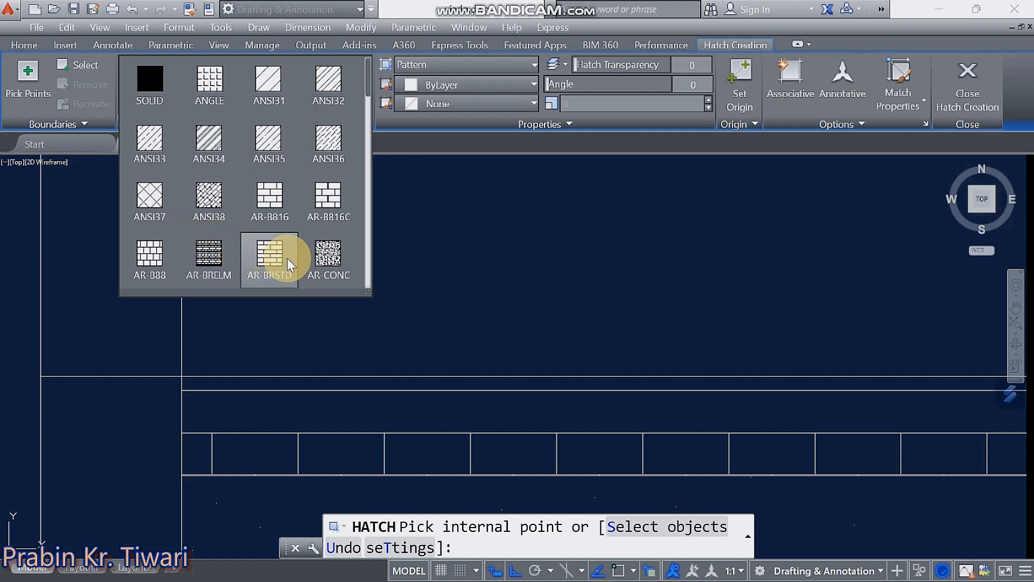
left_click(330, 262)
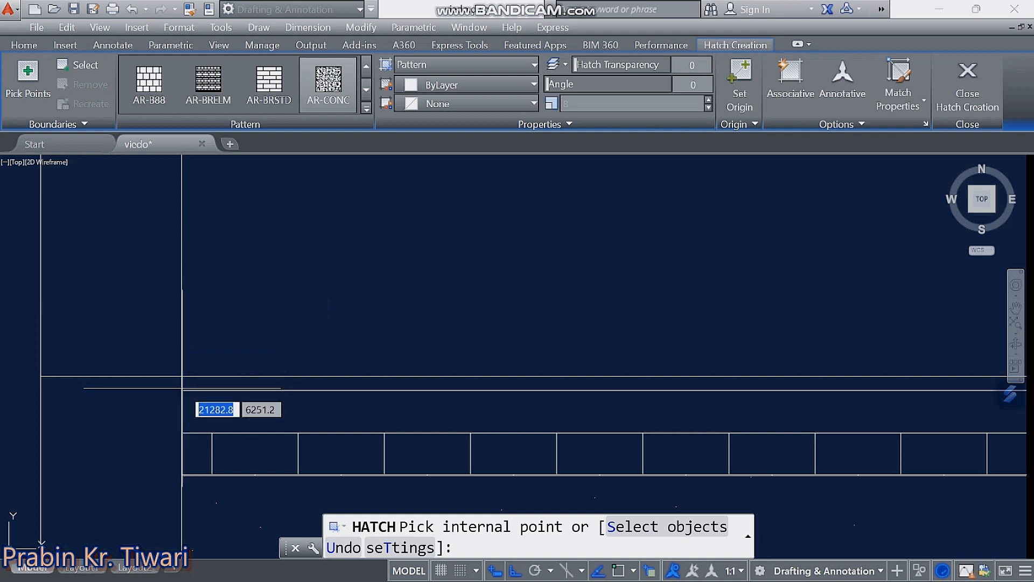
left_click(369, 403)
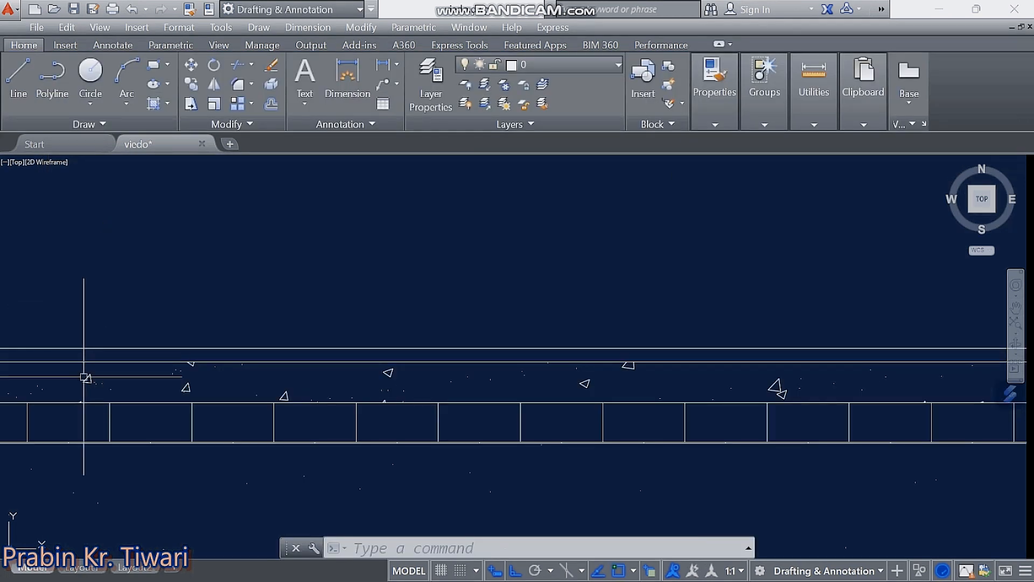
- Examine the extent and density of the concrete hatch along the floor between the outer walls
scroll(84, 377, "up", 5)
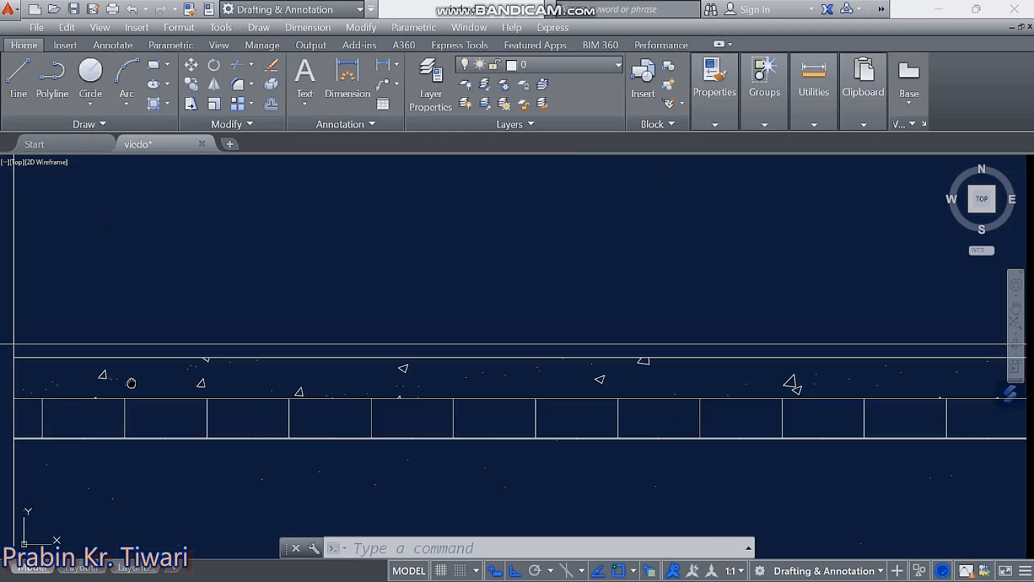
scroll(248, 325, "down", 6)
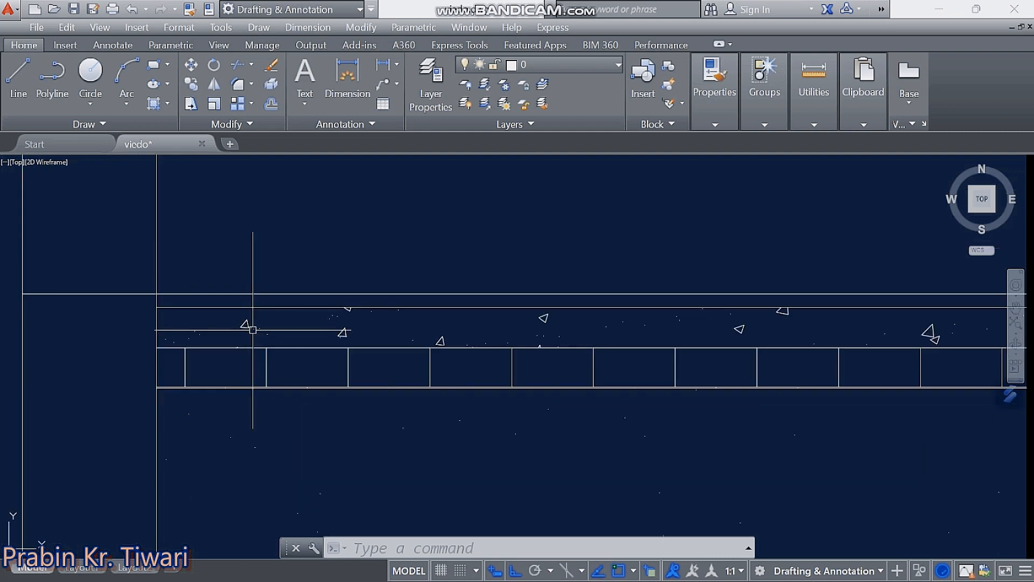
left_click(215, 300)
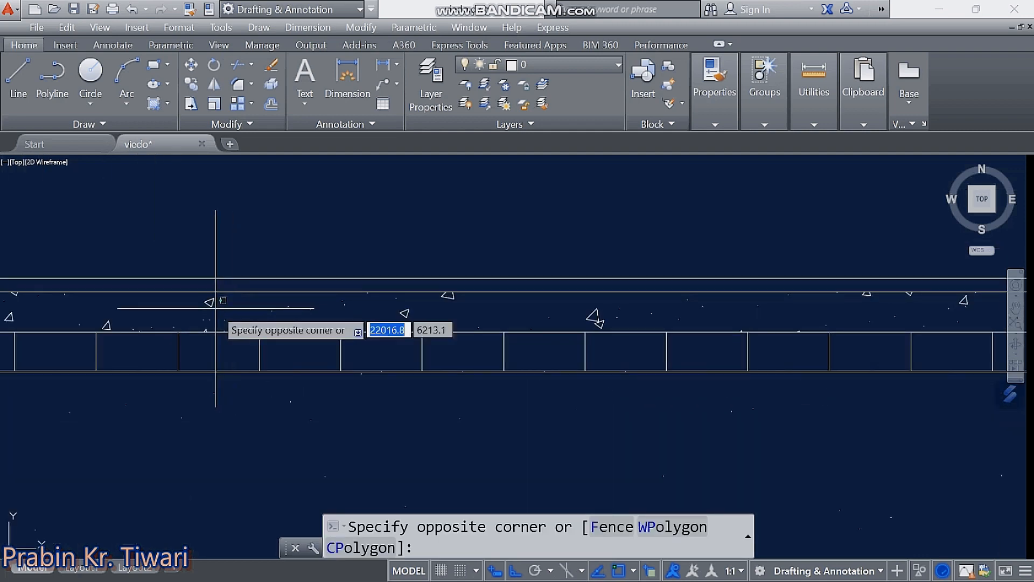
left_click(157, 305)
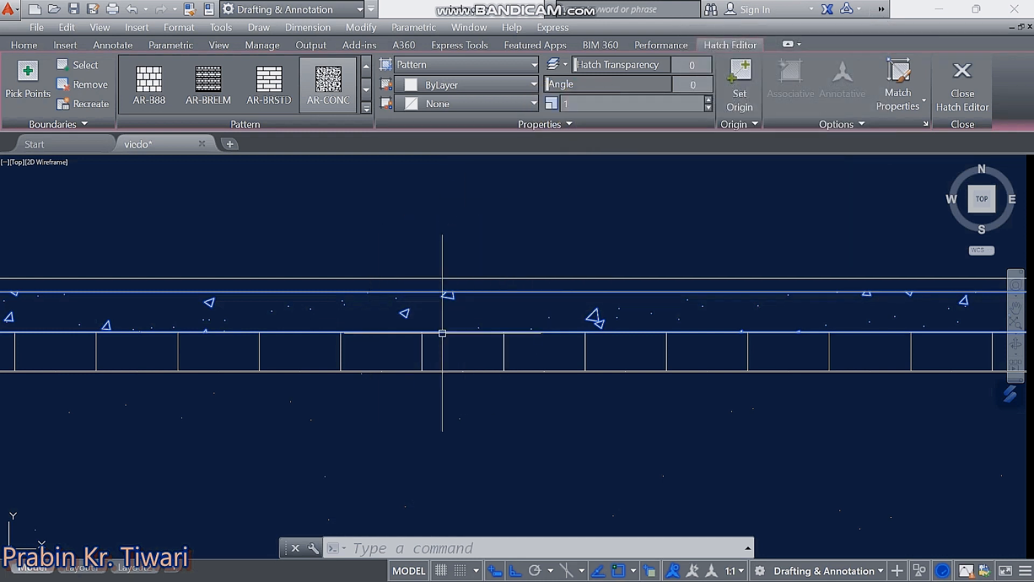
scroll(404, 323, "down", 3)
scroll(422, 318, "up", 4)
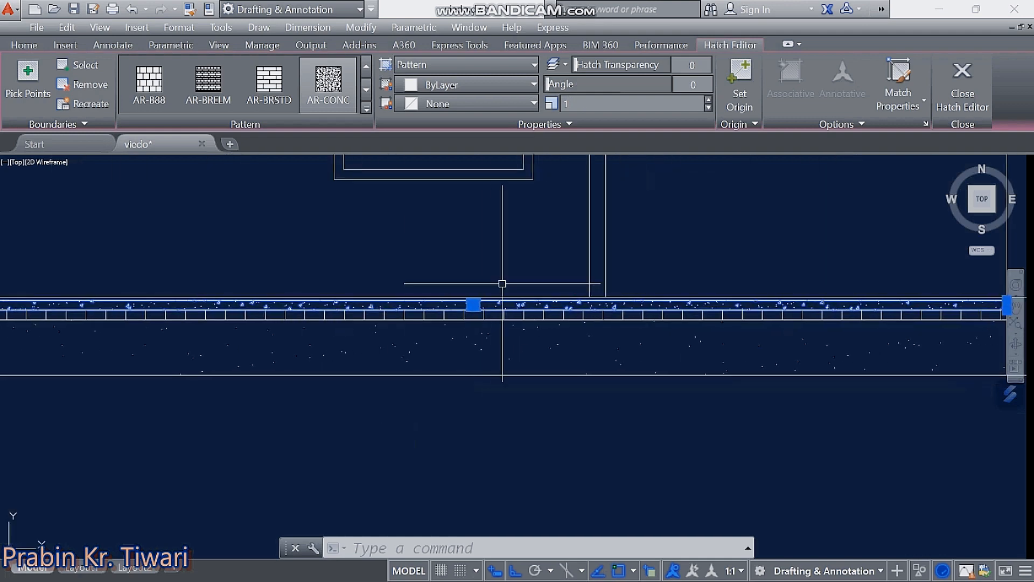
scroll(637, 302, "down", 5)
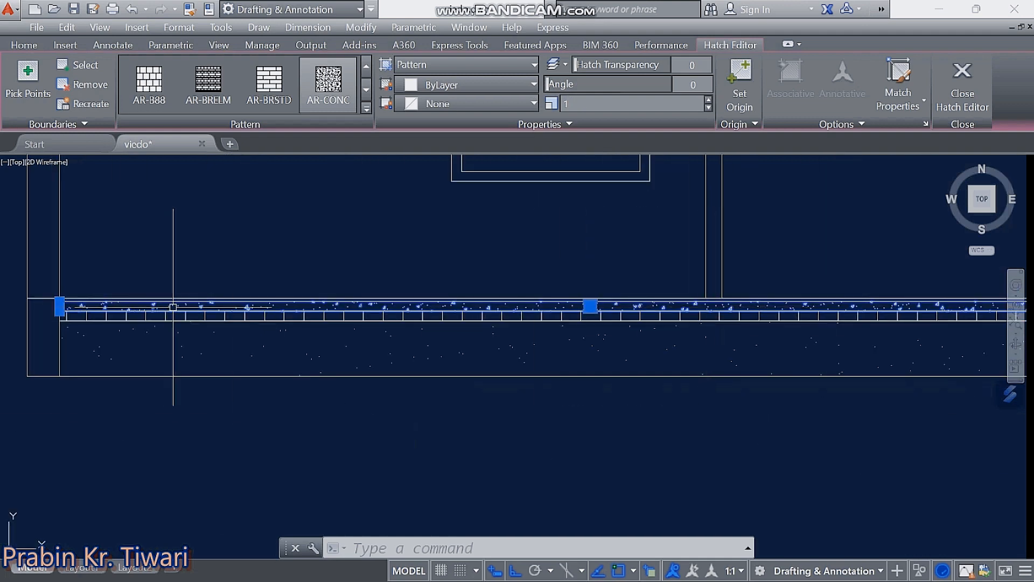
left_click(253, 334)
key("Escape")
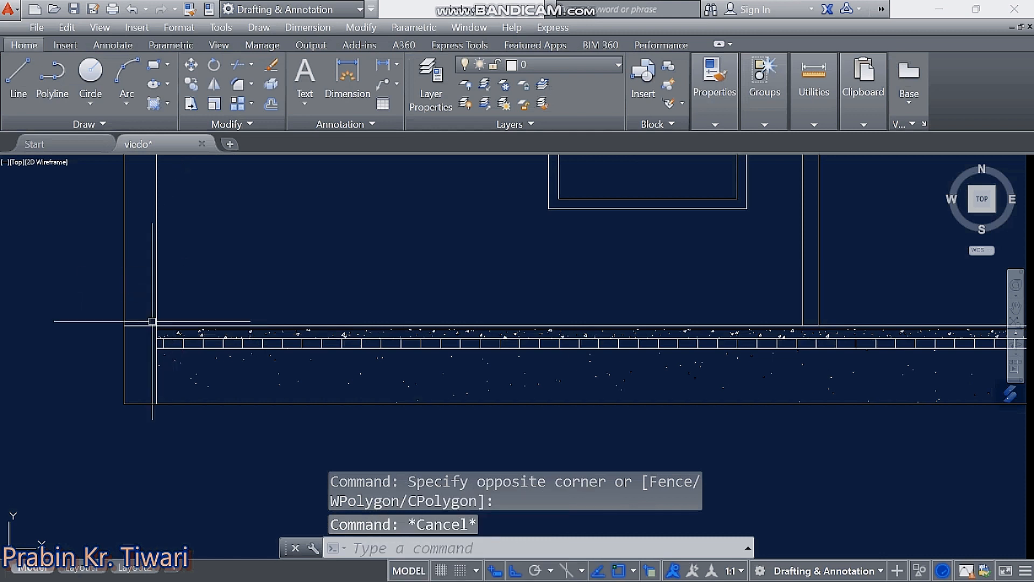
- Fill the thin topmost floor layer above the concrete with the SOLID hatch pattern
scroll(150, 323, "up", 6)
scroll(295, 330, "up", 6)
scroll(318, 328, "down", 6)
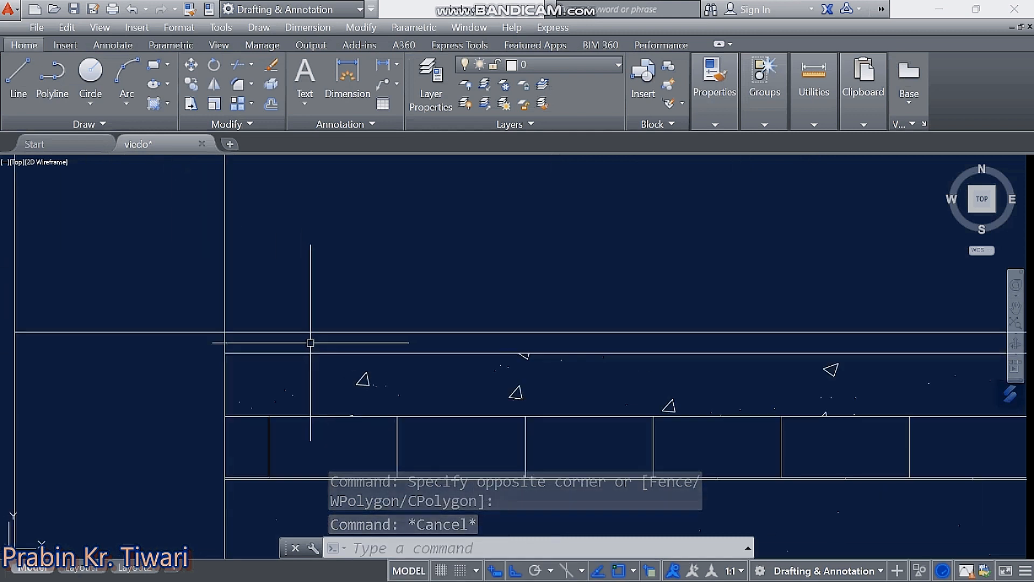
scroll(326, 345, "up", 2)
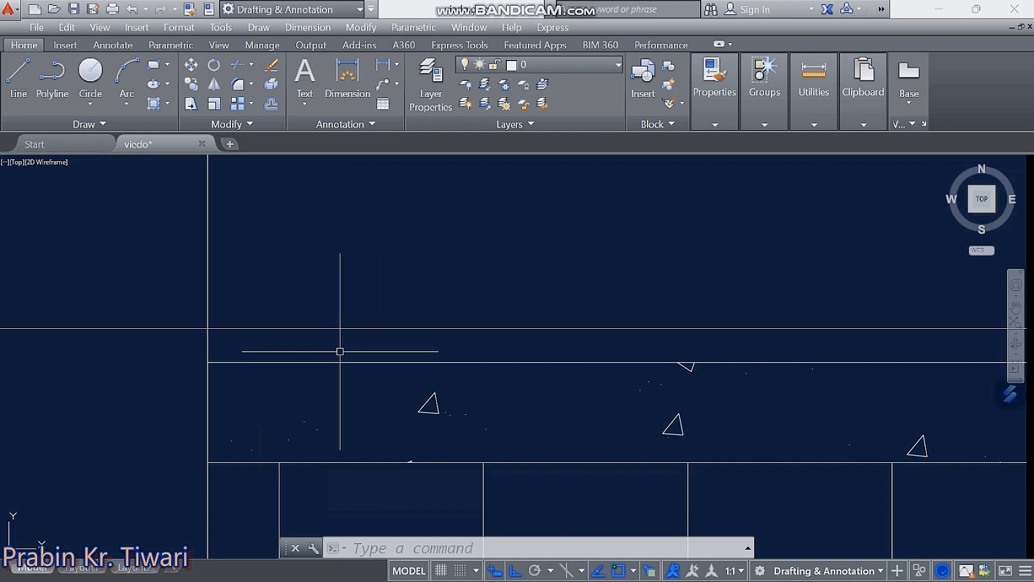
scroll(359, 351, "down", 2)
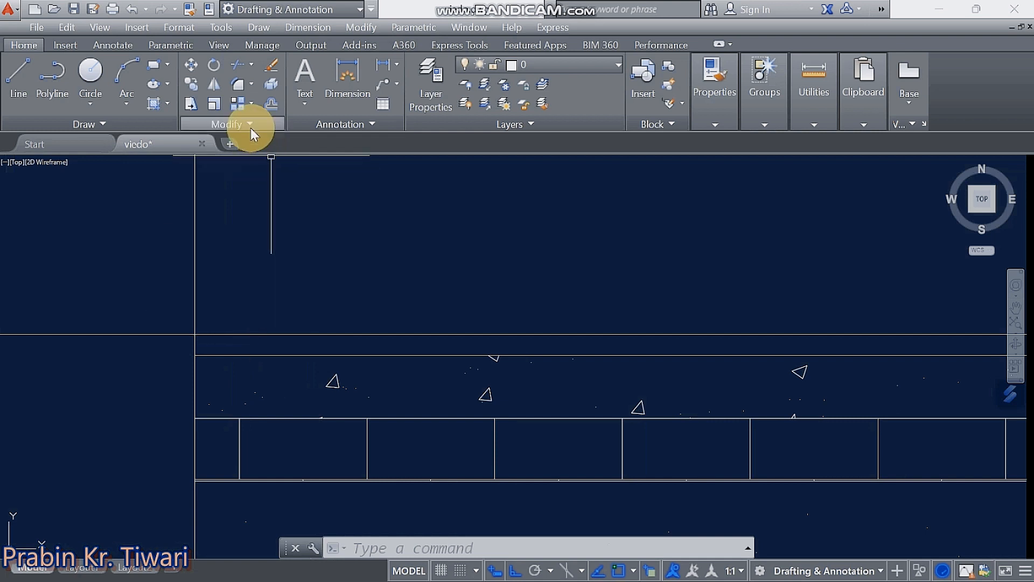
left_click(154, 103)
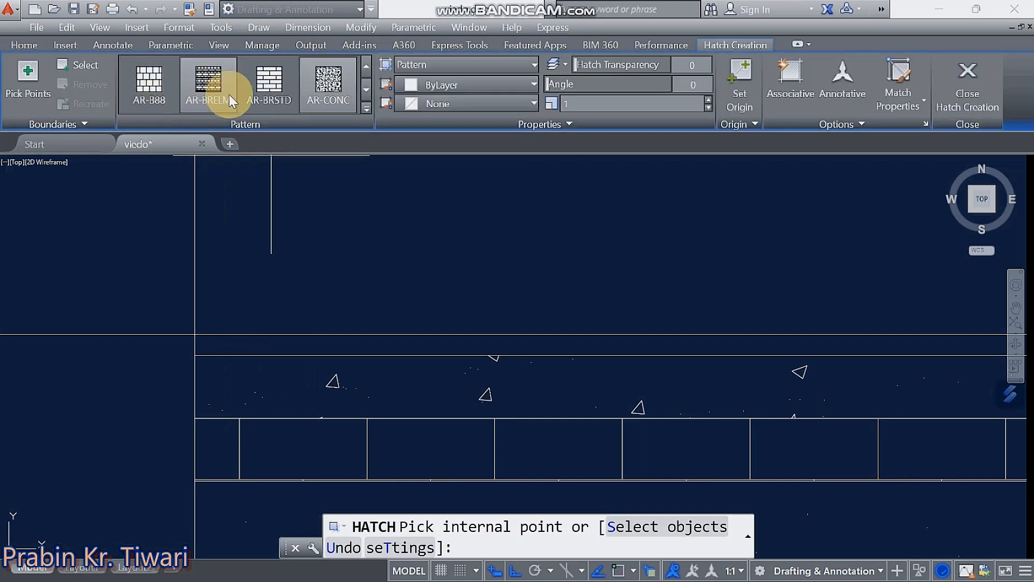
left_click(365, 107)
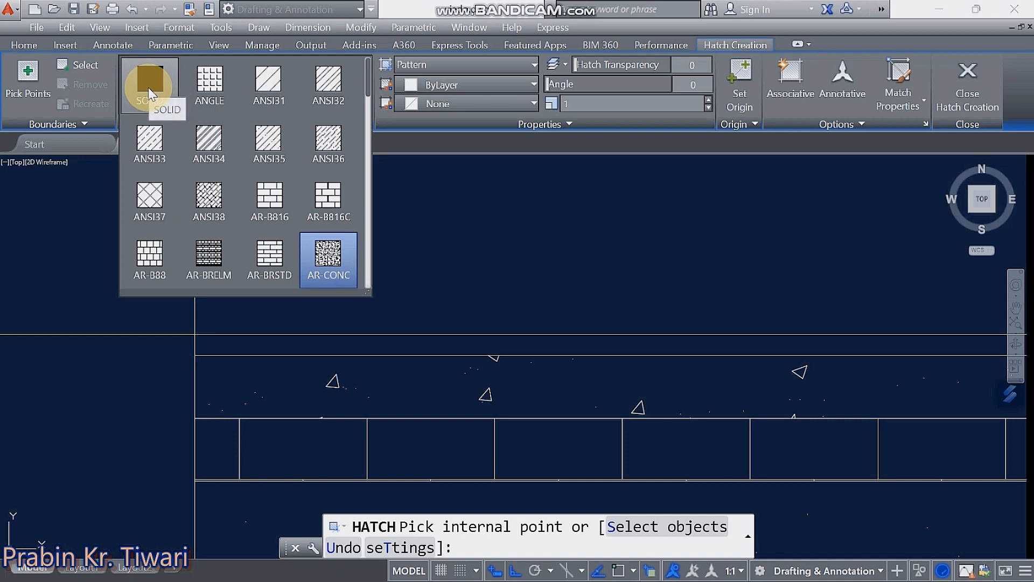
left_click(149, 94)
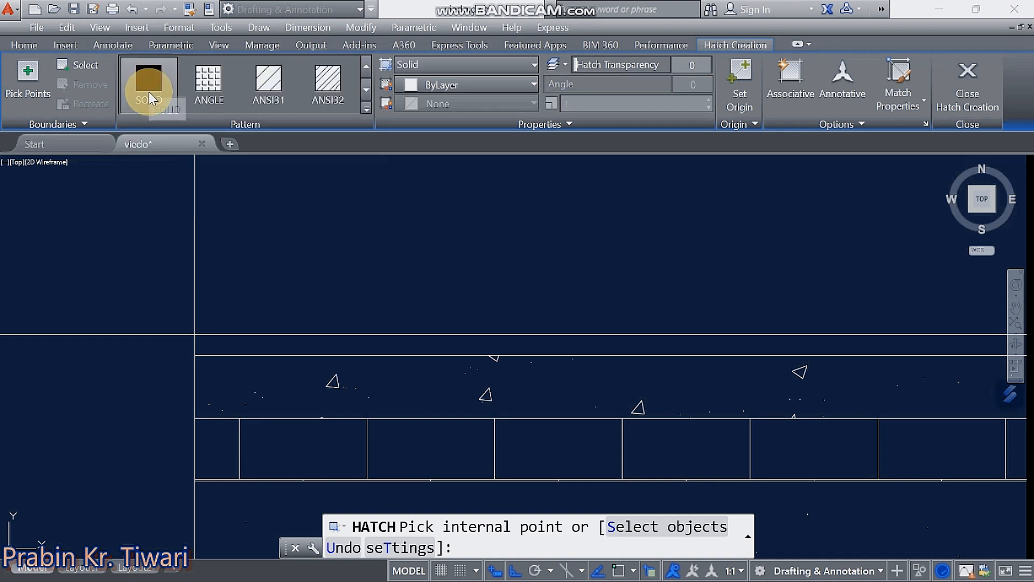
left_click(217, 345)
scroll(203, 330, "down", 3)
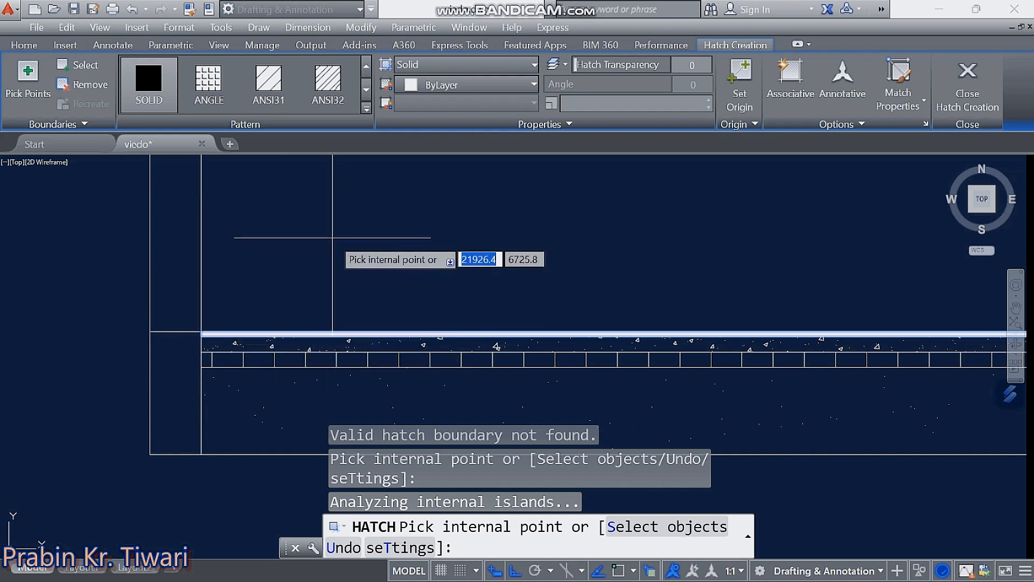
key("Escape")
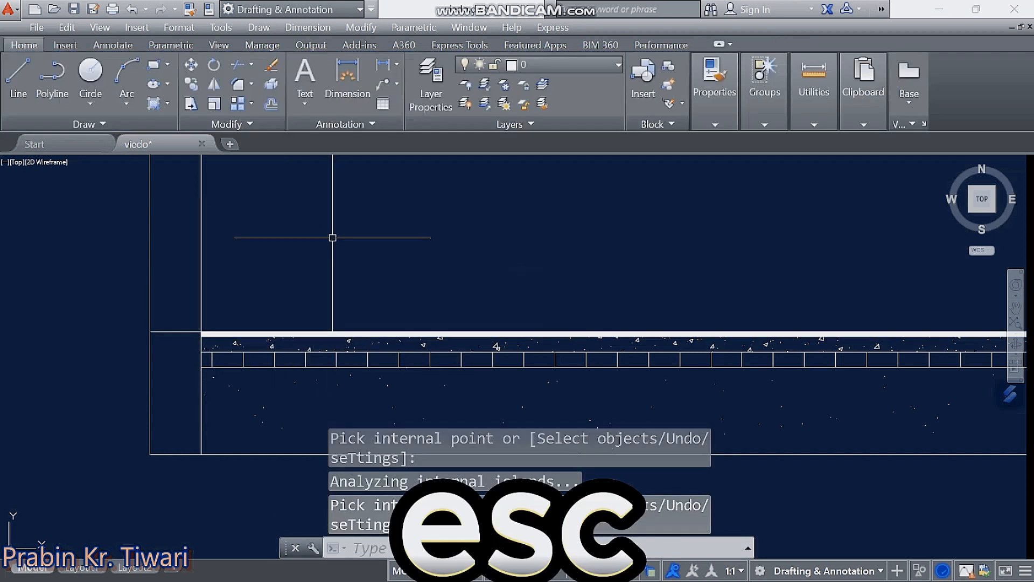
mouse_move(272, 328)
middle_mouse_down()
mouse_move(270, 341)
mouse_move(138, 369)
mouse_move(152, 330)
middle_mouse_up()
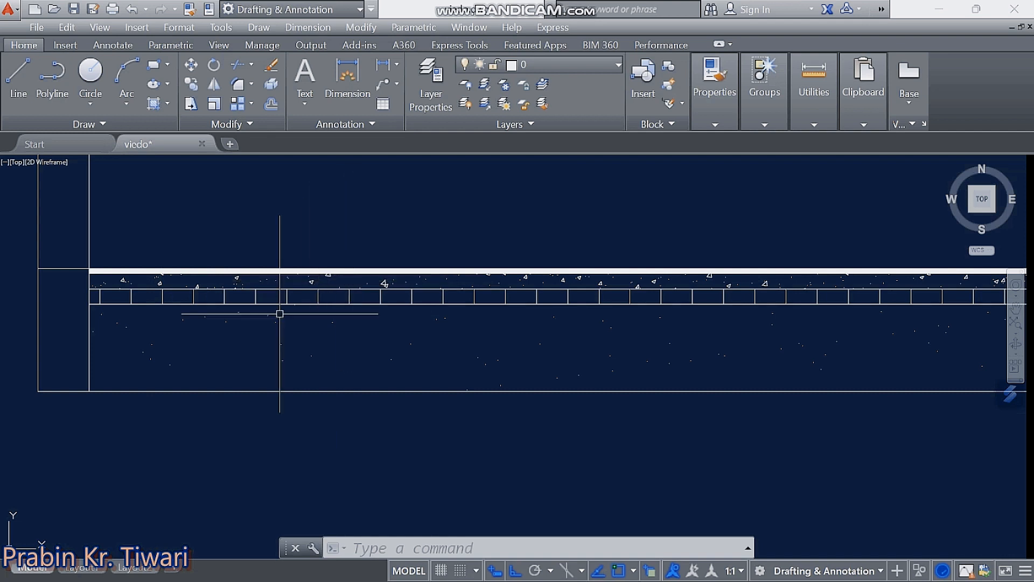
middle_click_drag(161, 321, 204, 406)
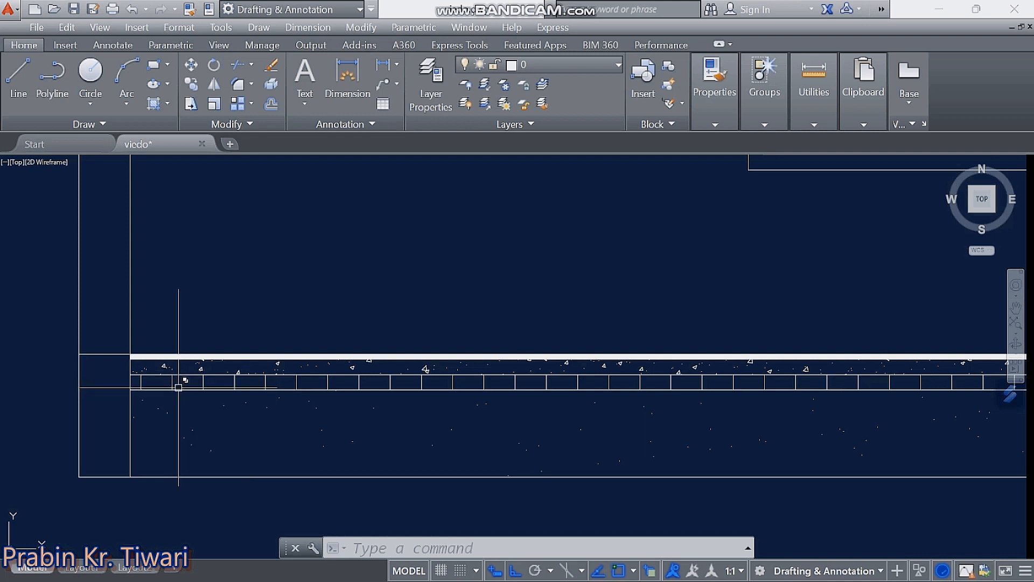
scroll(178, 388, "down", 4)
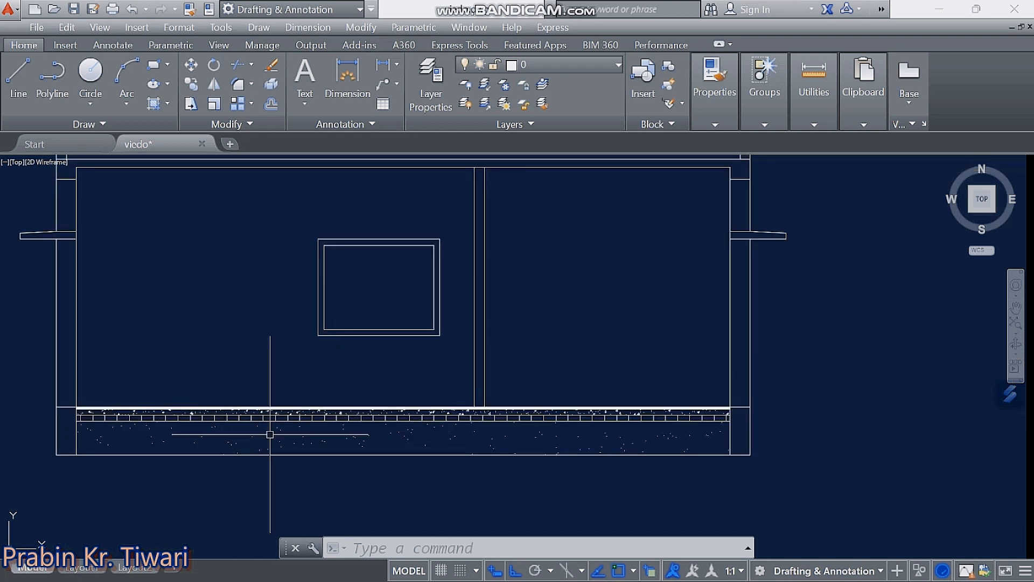
scroll(200, 462, "up", 2)
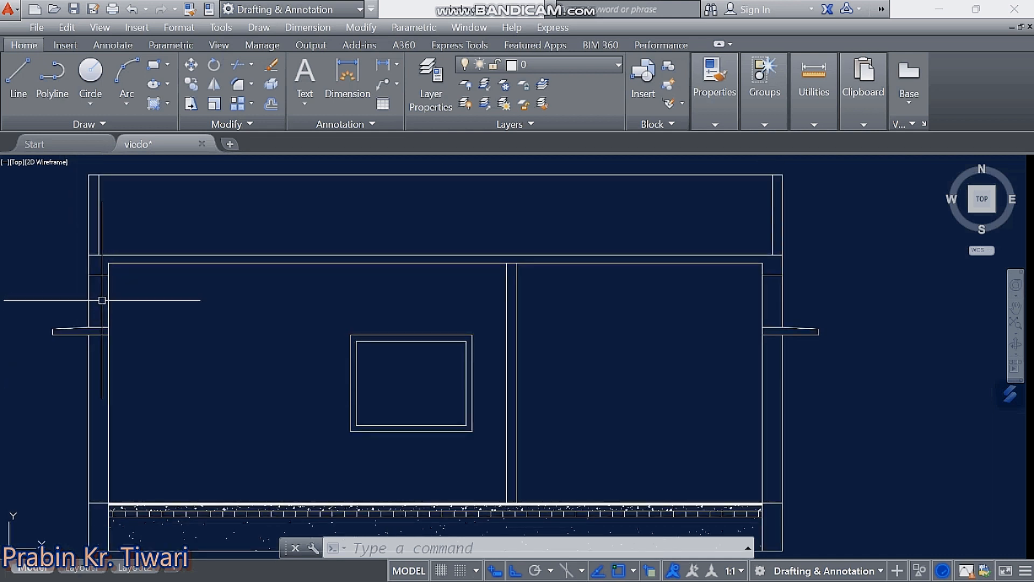
- Hatch the roof slab and its end beams above the outer walls with the AR-CONC pattern
scroll(778, 263, "up", 4)
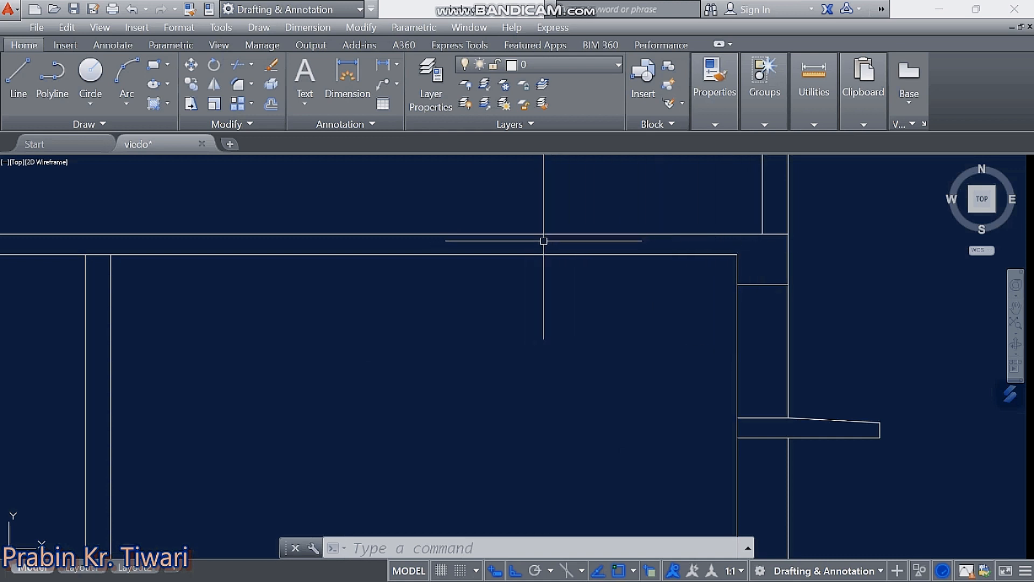
scroll(503, 244, "down", 4)
middle_click_drag(503, 244, 565, 251)
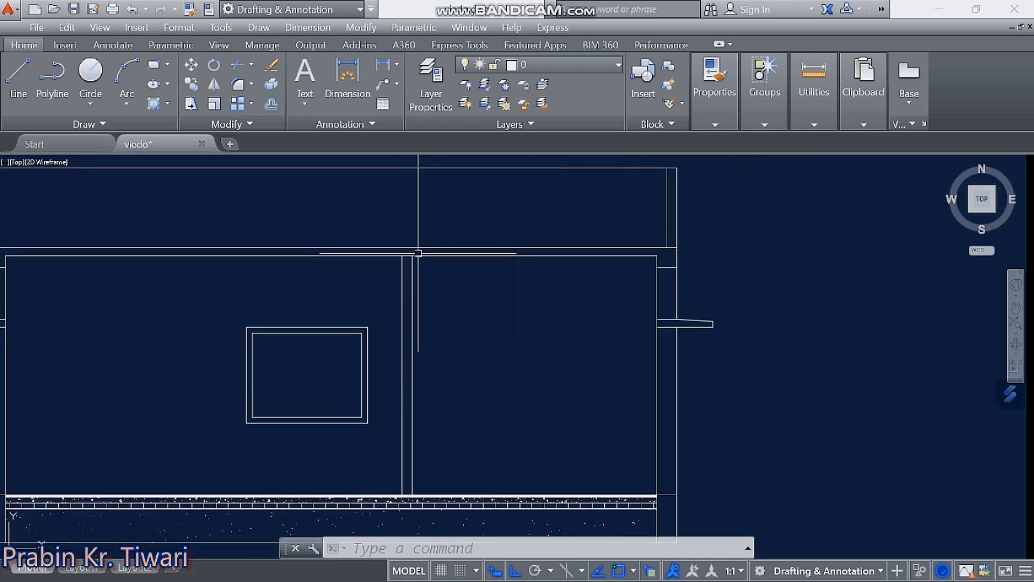
left_click(153, 104)
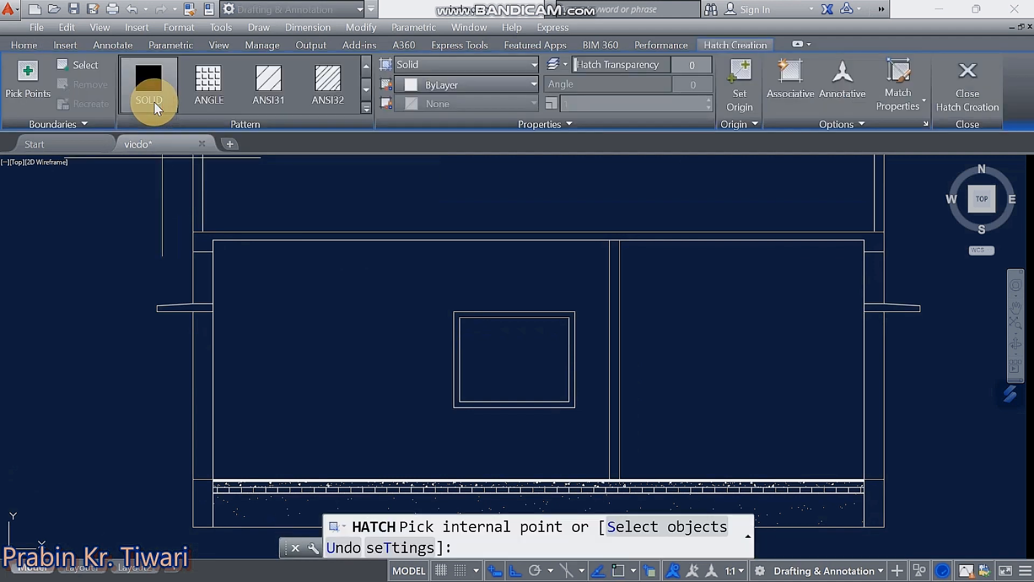
left_click(367, 108)
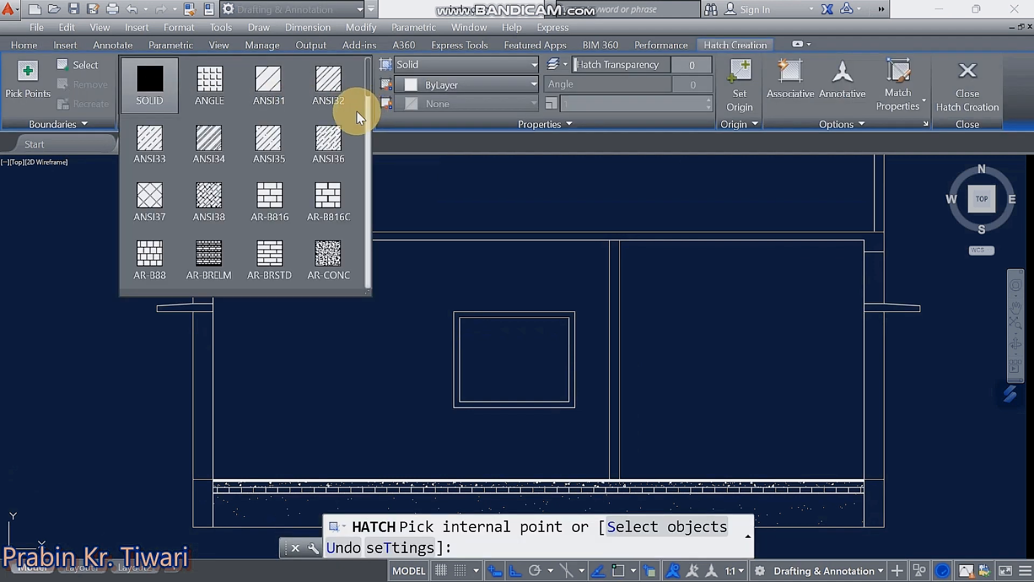
left_click(328, 264)
left_click(323, 233)
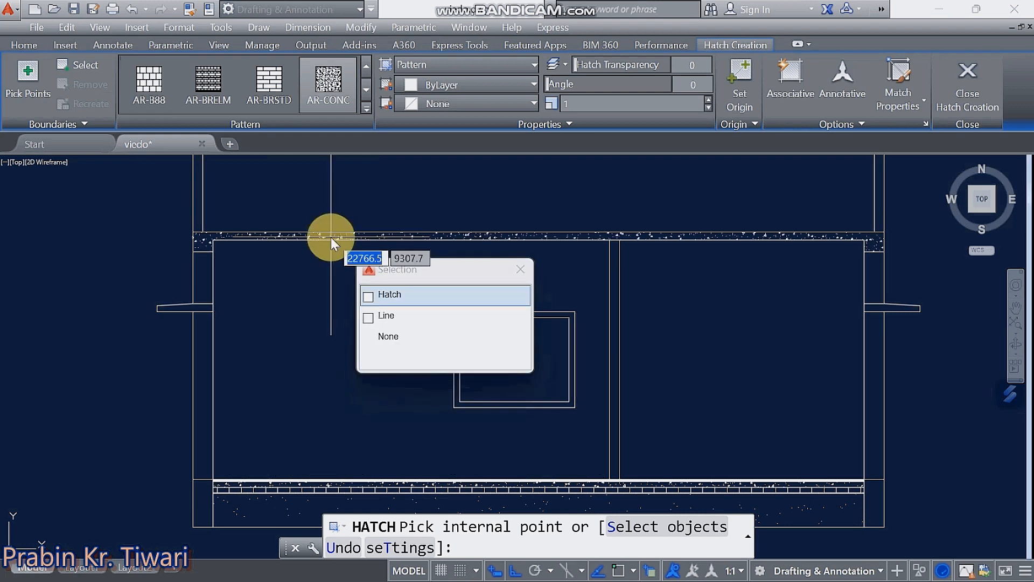
key("Escape")
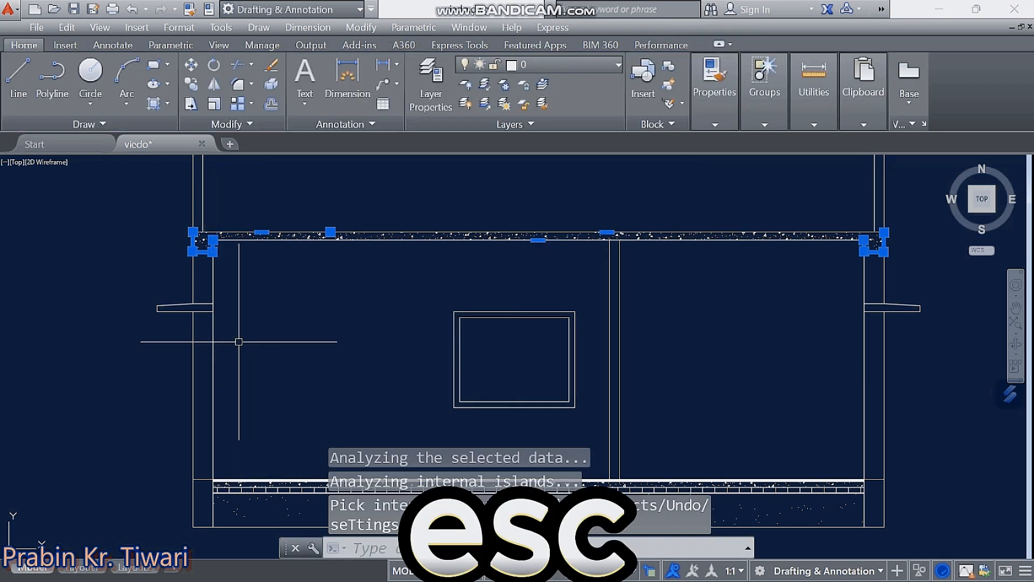
key("Escape")
key("Escape")
key("Escape")
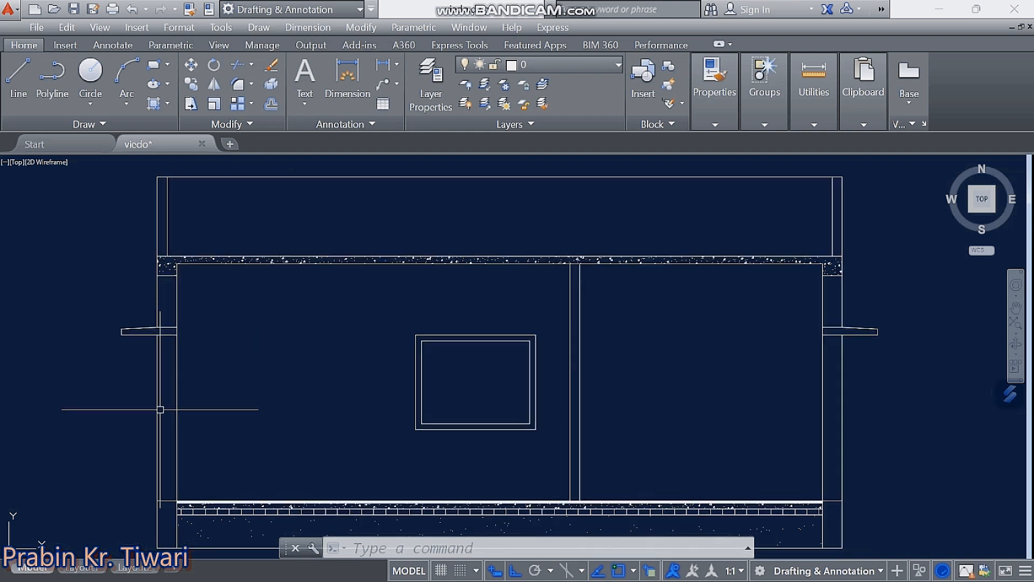
- Hatch both outer walls, above and below the lintels, and the inner partition wall with the ANSI32 pattern
left_click(168, 105)
left_click(166, 122)
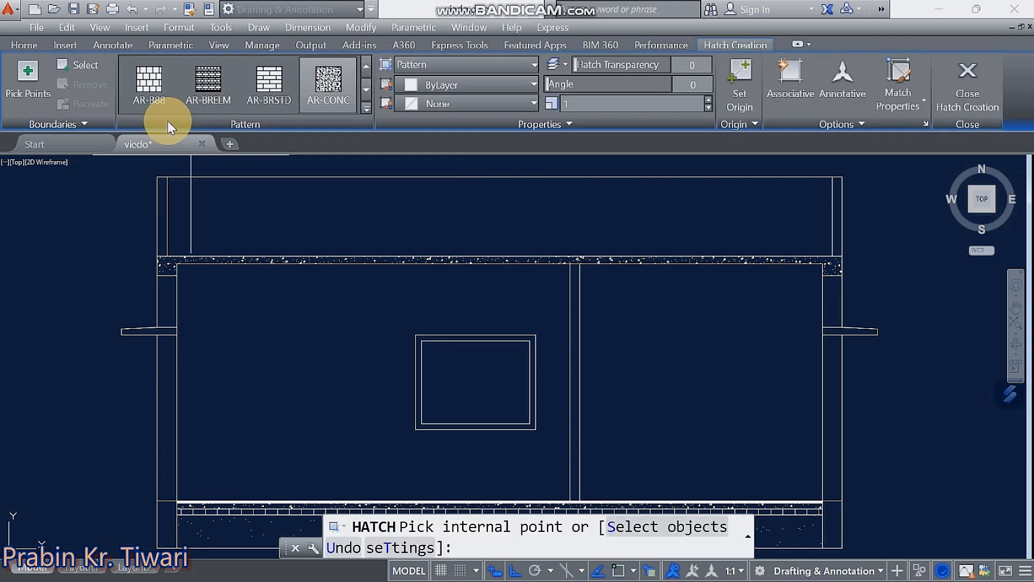
left_click(368, 109)
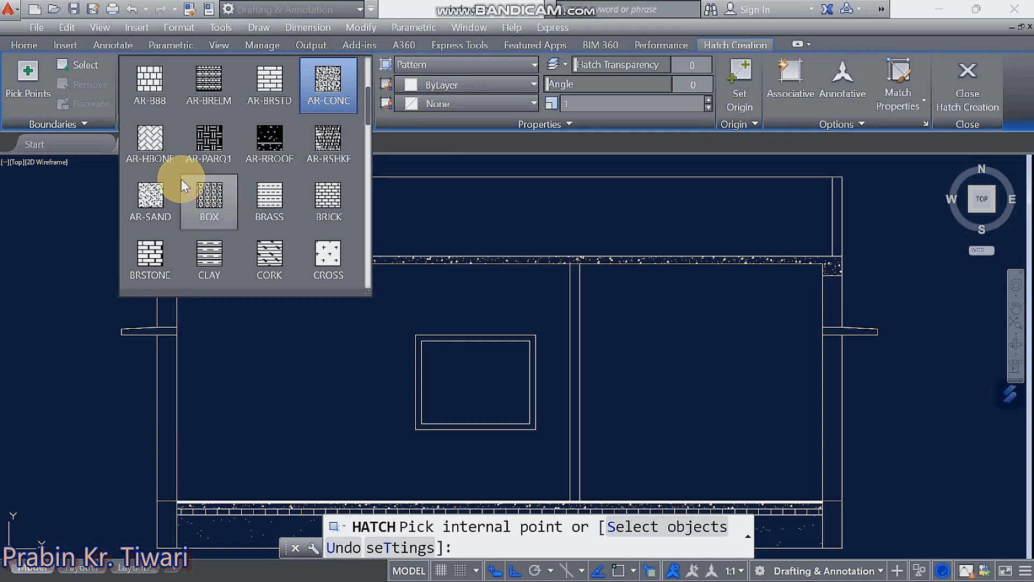
scroll(181, 178, "up", 3)
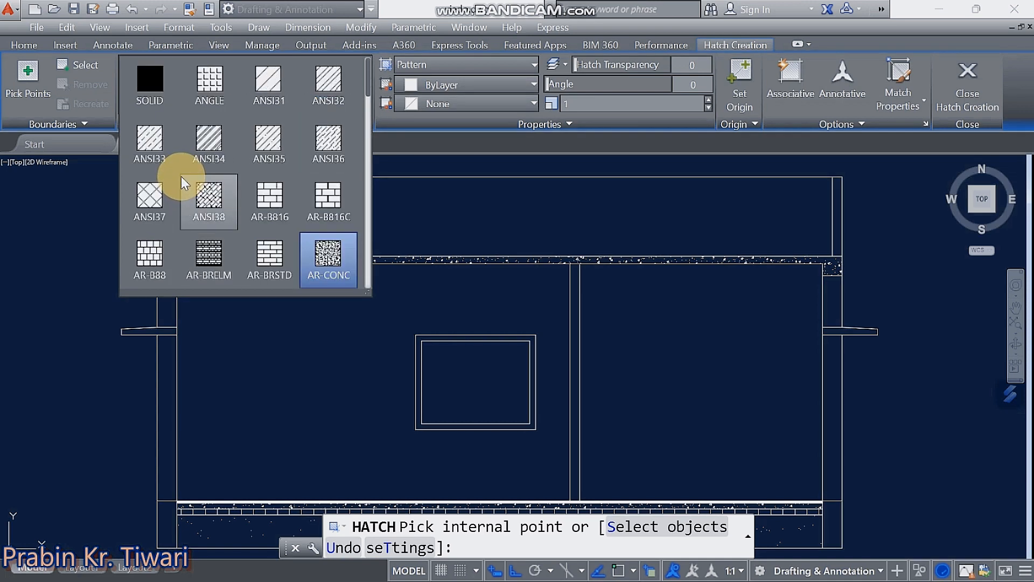
left_click(324, 90)
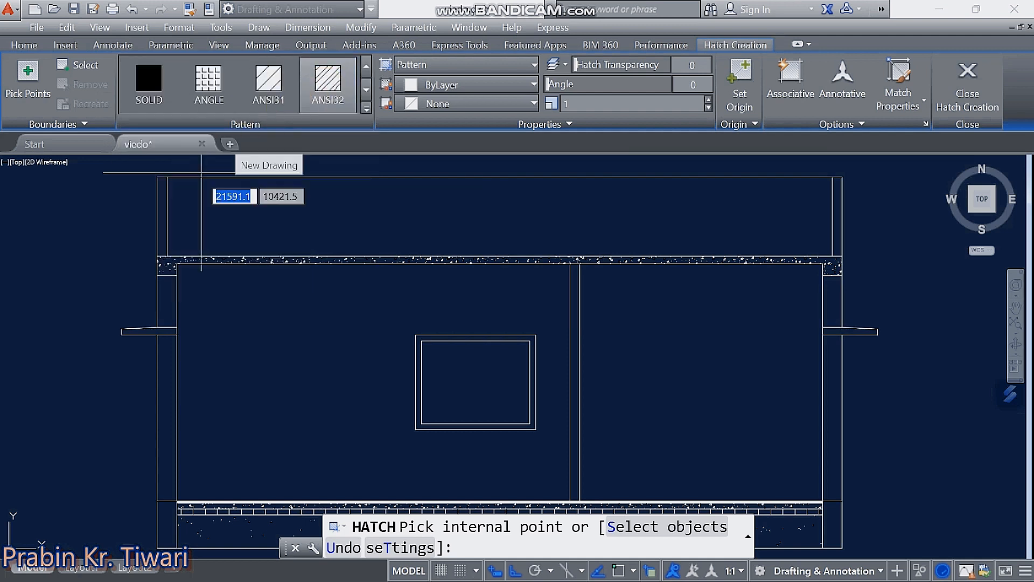
left_click(167, 360)
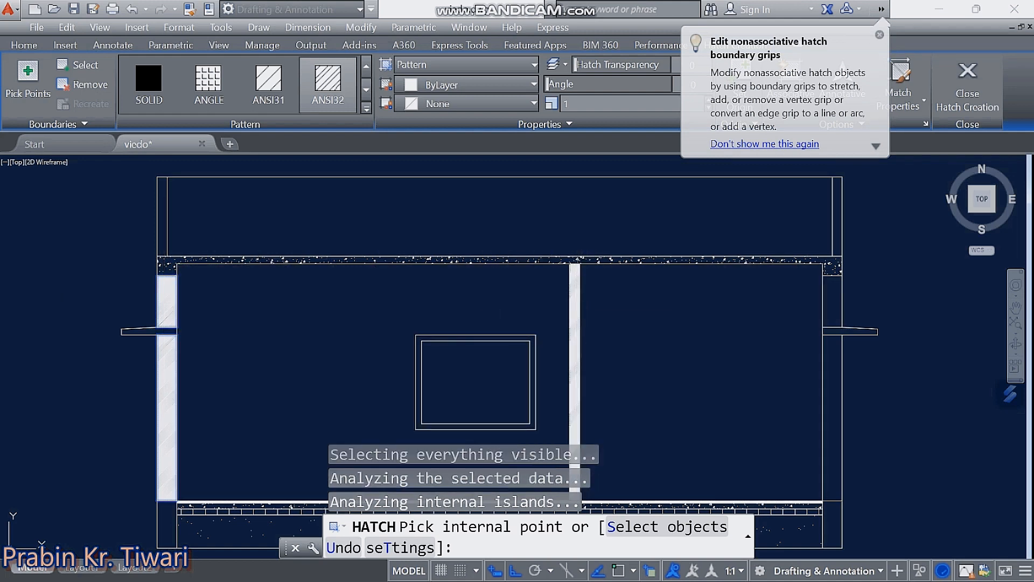
left_click(576, 310)
left_click(833, 303)
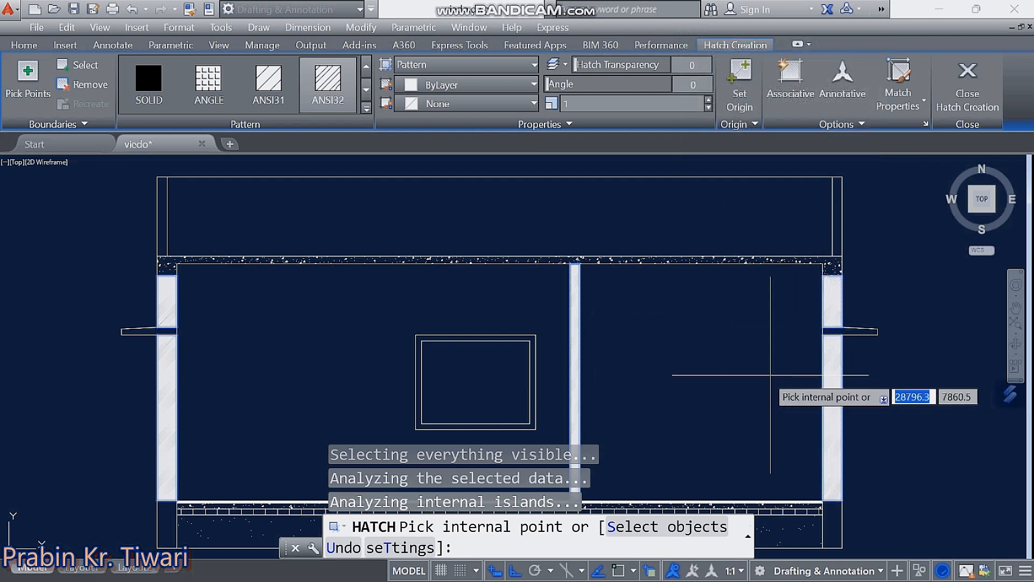
middle_click_drag(752, 376, 668, 343)
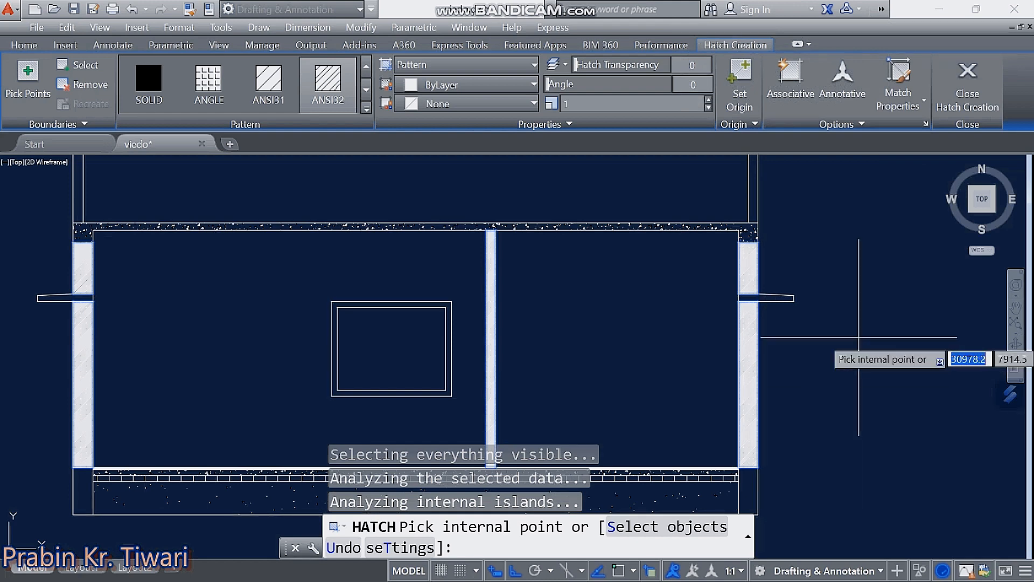
key("Escape")
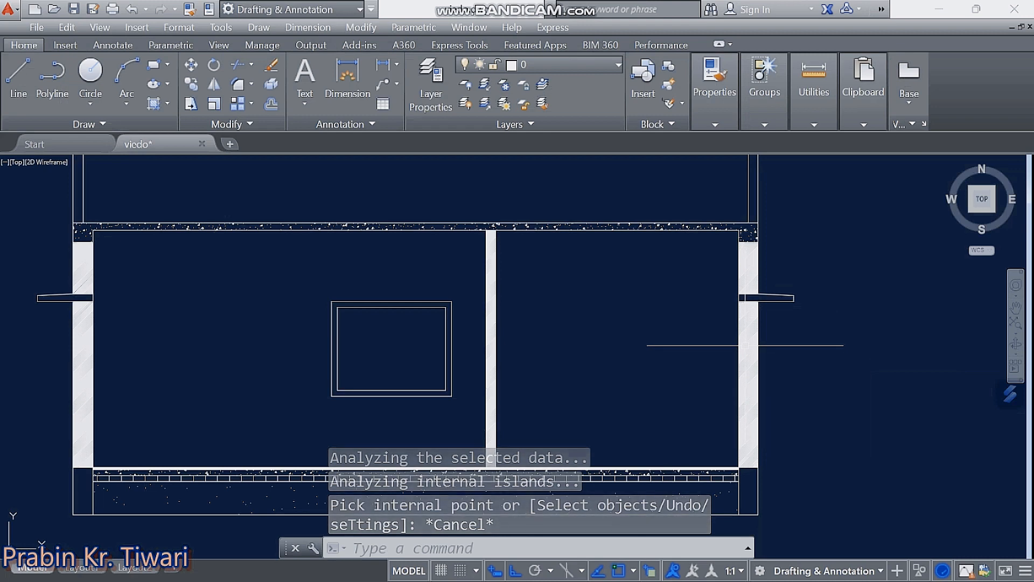
- Set the wall hatch's pattern scale to 18
left_click(746, 344)
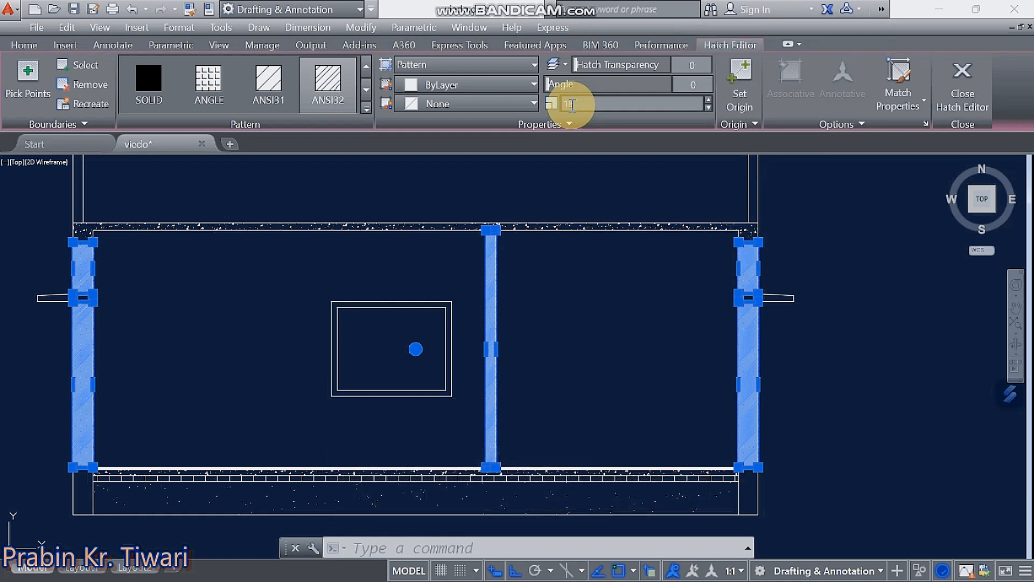
key("Return")
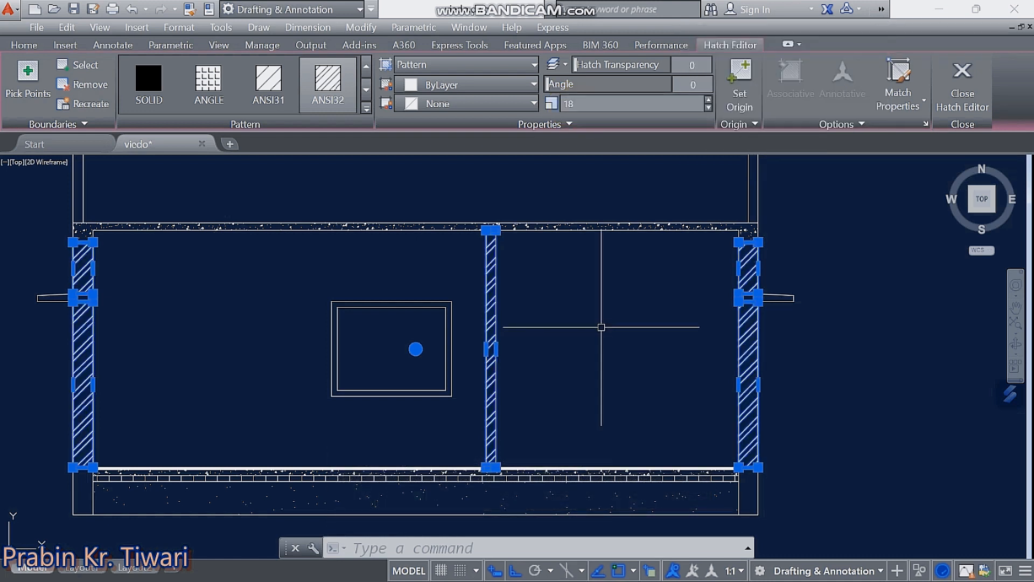
key("Escape")
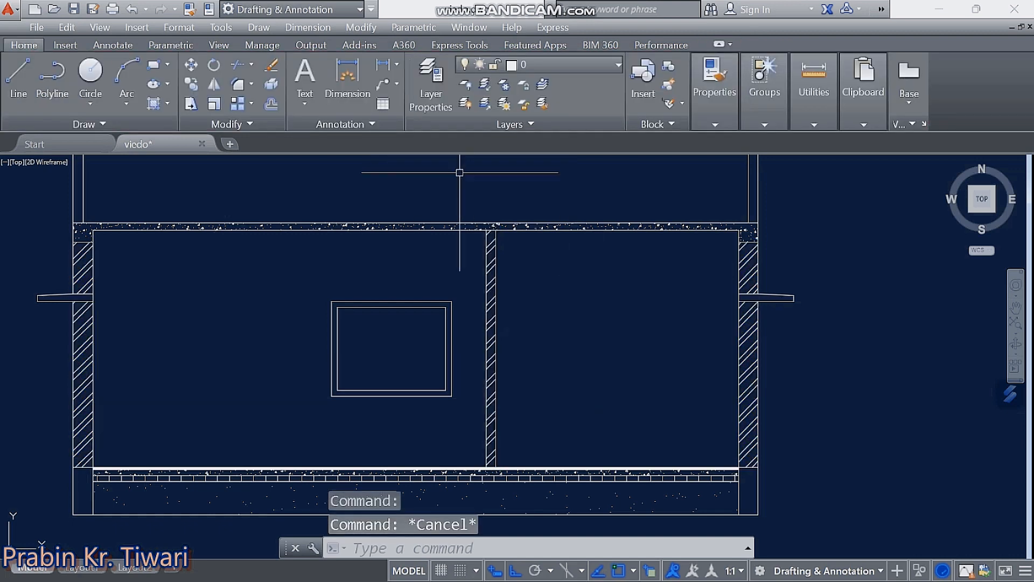
- Hatch the tapered lintel projections on both outer walls with the AR-CONC pattern at scale 1
middle_click_drag(87, 277, 293, 347)
scroll(293, 323, "up", 5)
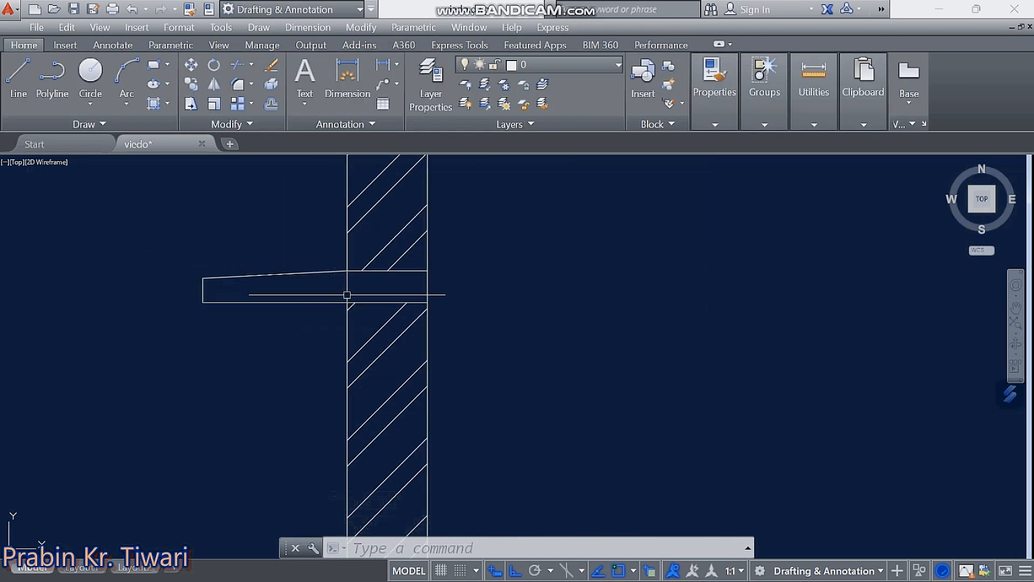
left_click(166, 105)
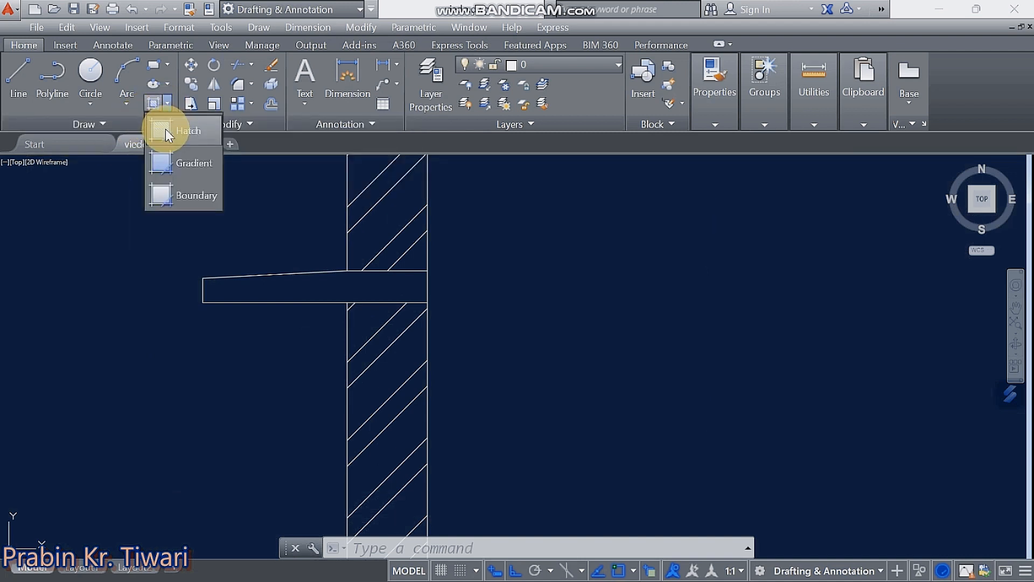
left_click(166, 129)
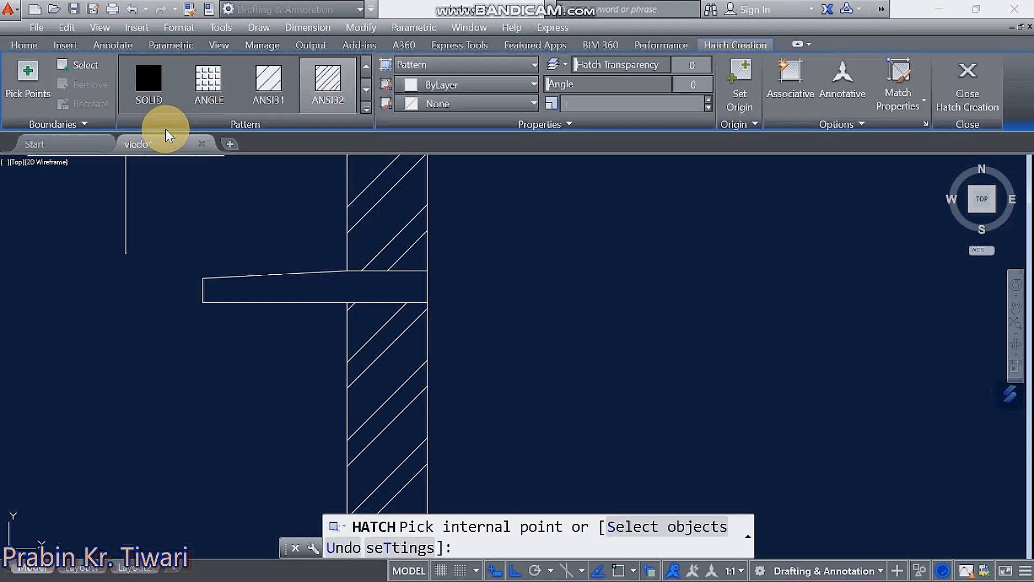
left_click(365, 106)
left_click(331, 273)
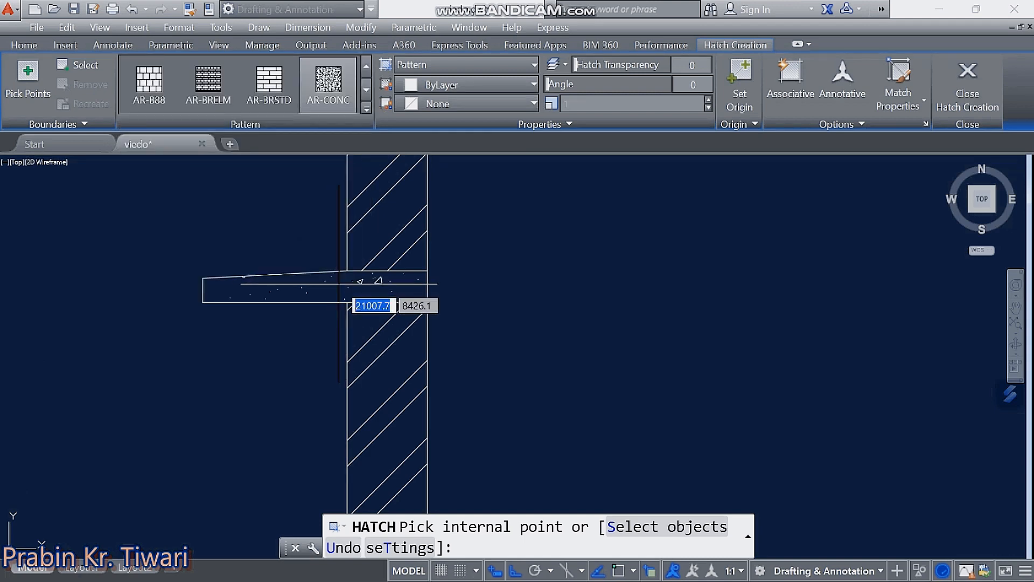
left_click(341, 284)
scroll(341, 284, "down", 4)
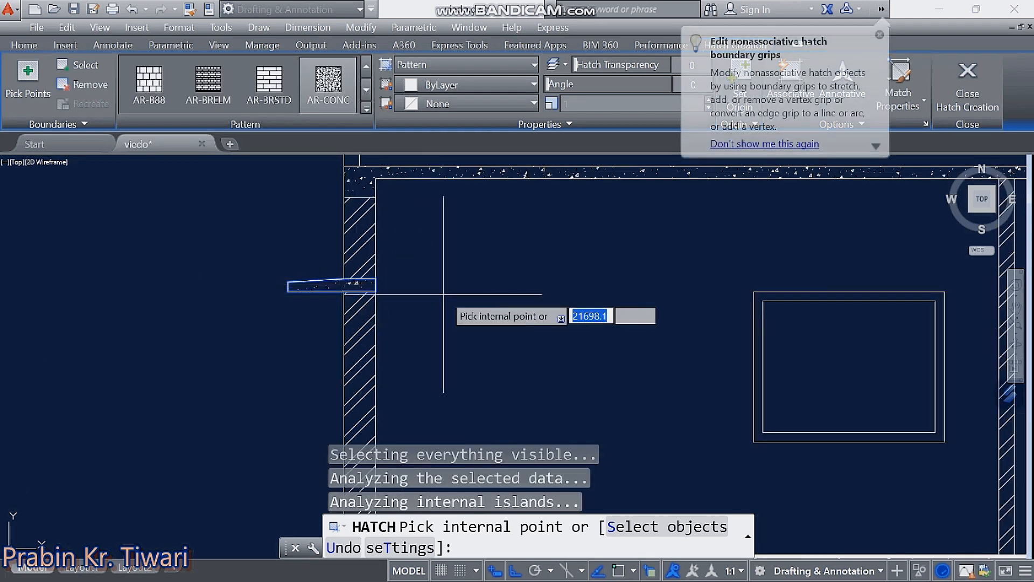
left_click(581, 103)
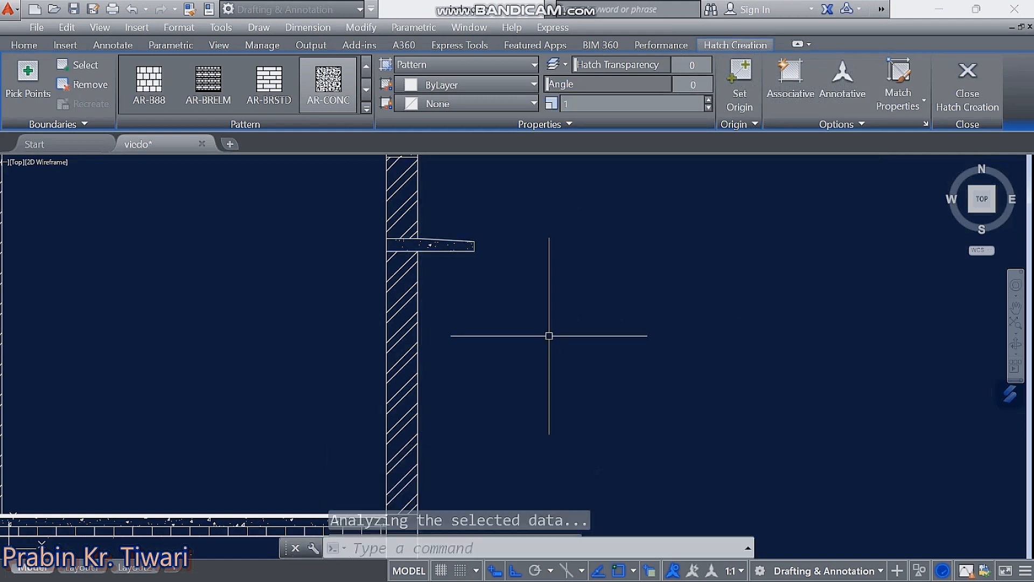
key("Escape")
key("Escape")
key("Escape")
scroll(549, 336, "down", 4)
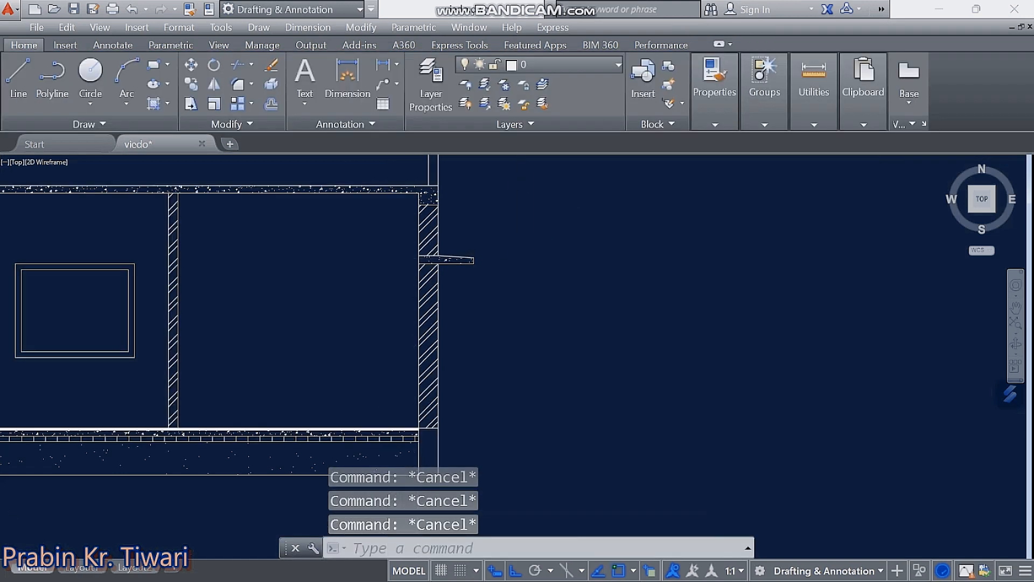
- Examine the hatched section's walls, slab and floor layers and its position above the floor plan
mouse_move(383, 323)
middle_mouse_down()
mouse_move(346, 307)
mouse_move(308, 310)
middle_mouse_up()
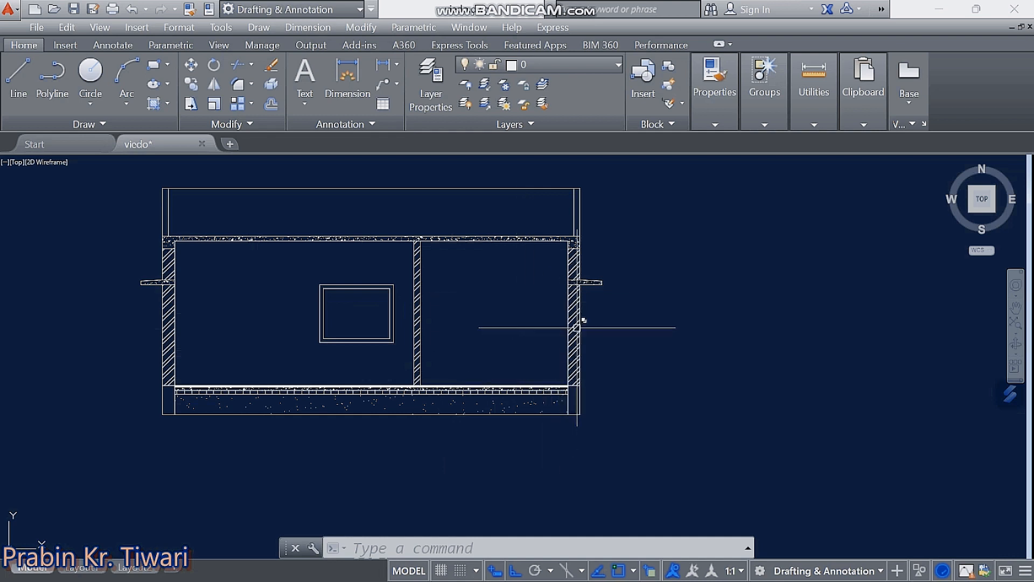
scroll(574, 360, "up", 4)
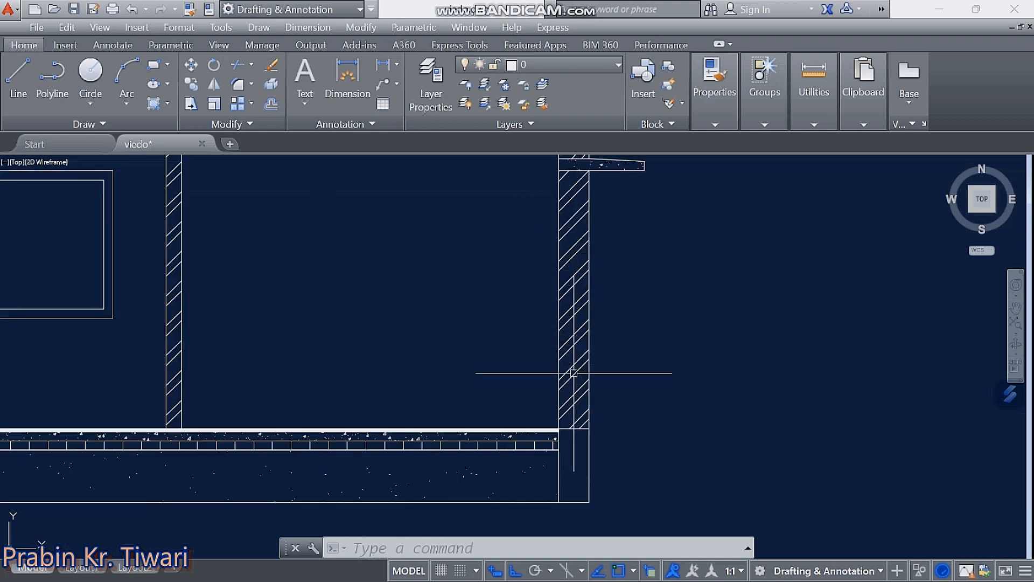
scroll(503, 393, "down", 2)
scroll(324, 367, "down", 2)
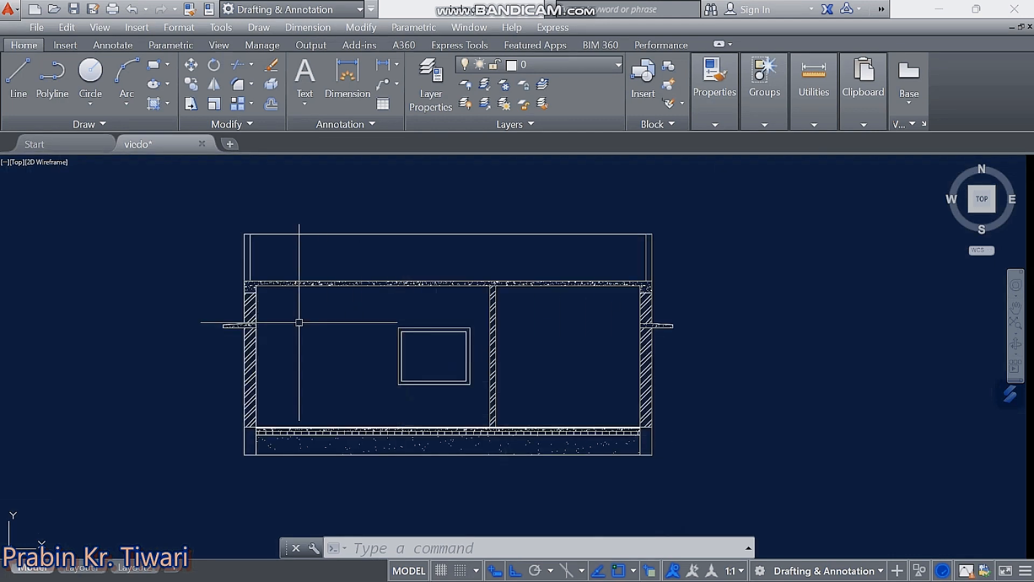
mouse_move(296, 300)
middle_mouse_down()
mouse_move(286, 295)
mouse_move(301, 326)
middle_mouse_up()
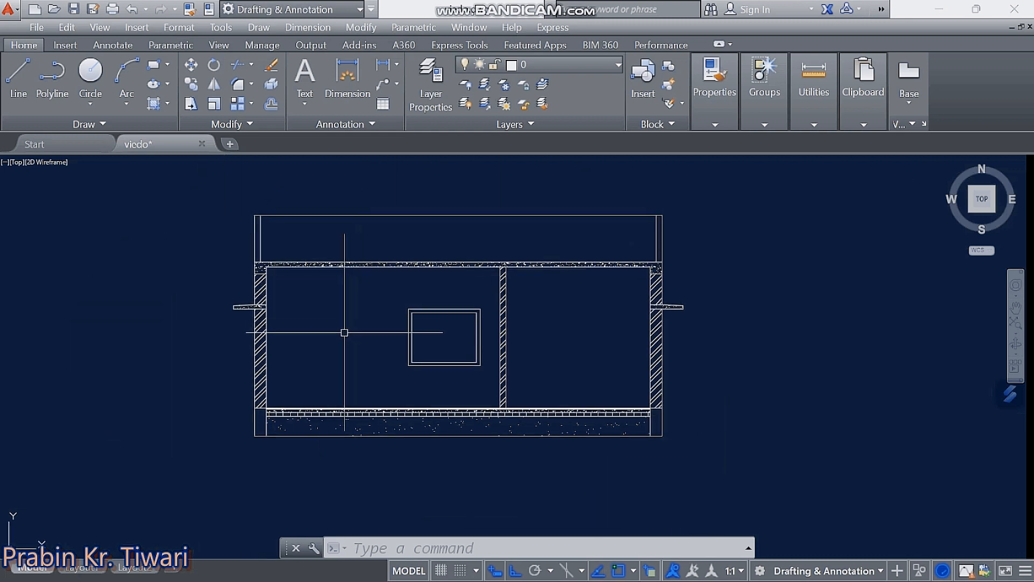
scroll(495, 364, "down", 4)
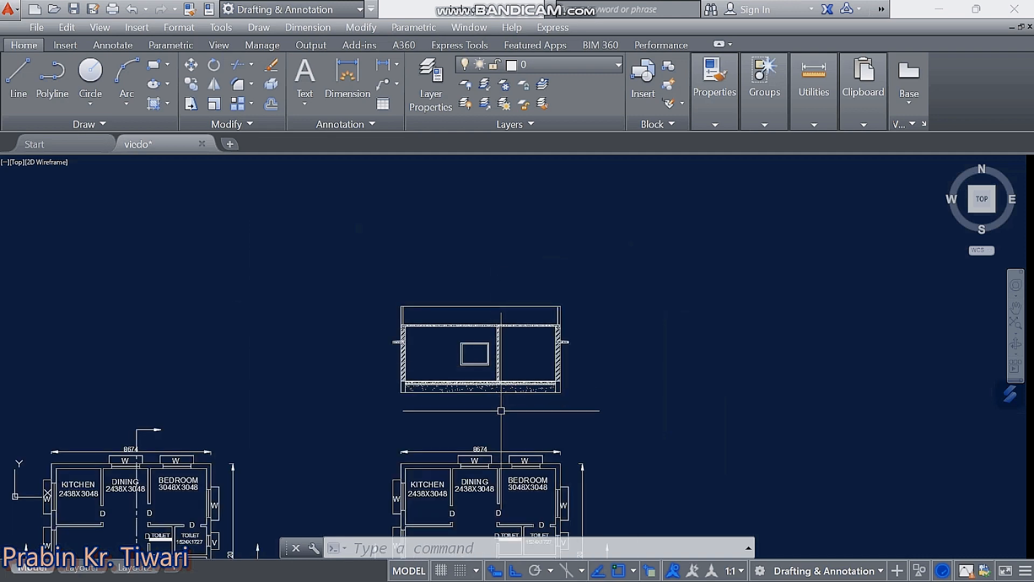
middle_click_drag(501, 411, 480, 385)
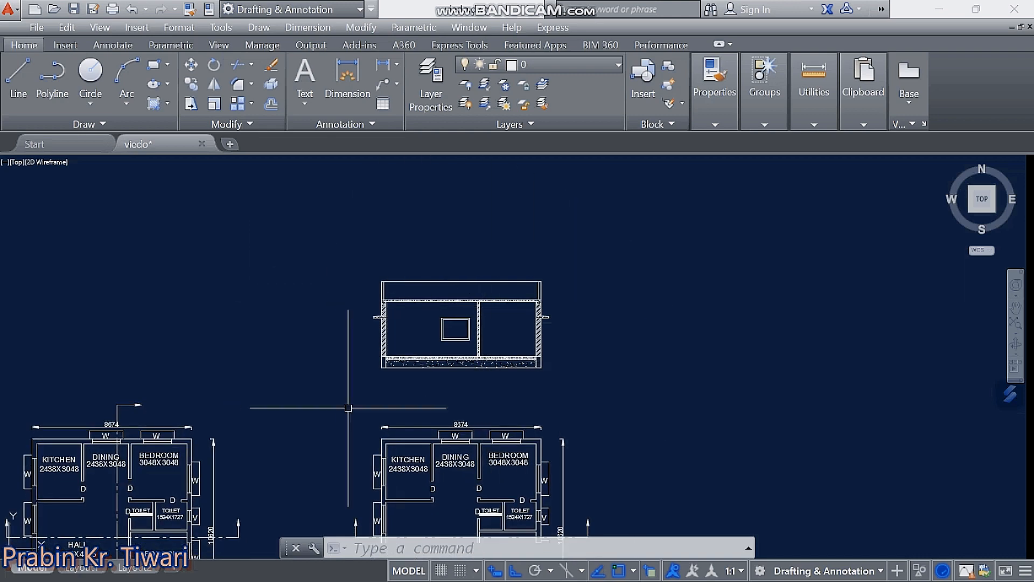
scroll(476, 375, "up", 4)
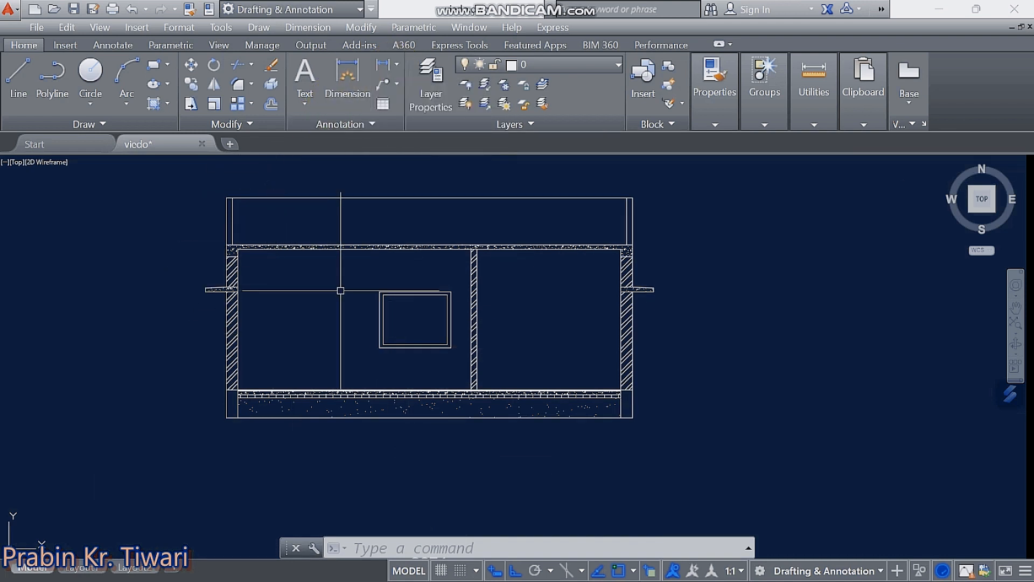
- Dimension the parapet's height near the left wall, from its top edge down to the top of the roof slab
left_click(348, 106)
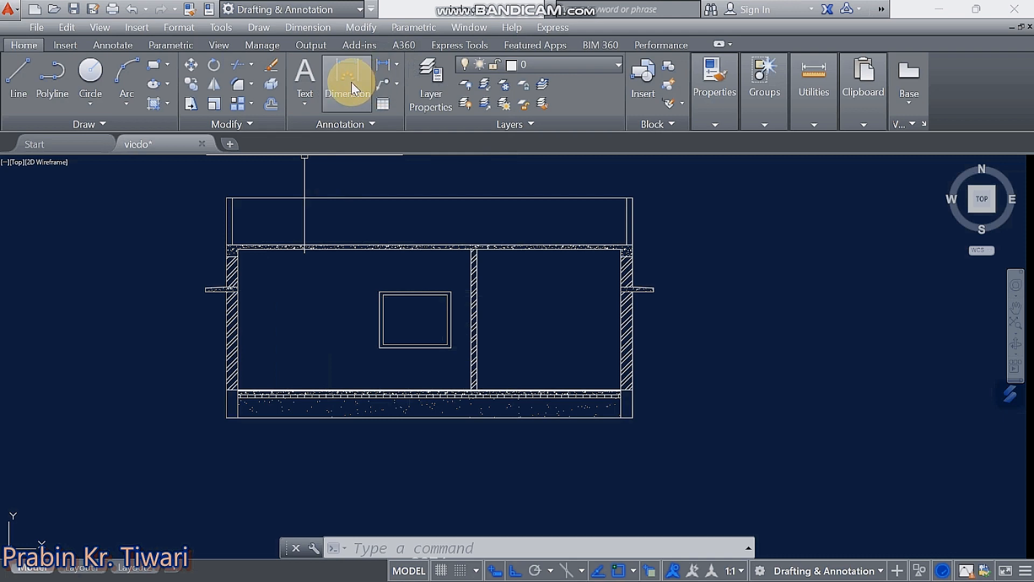
left_click(351, 82)
scroll(211, 195, "up", 5)
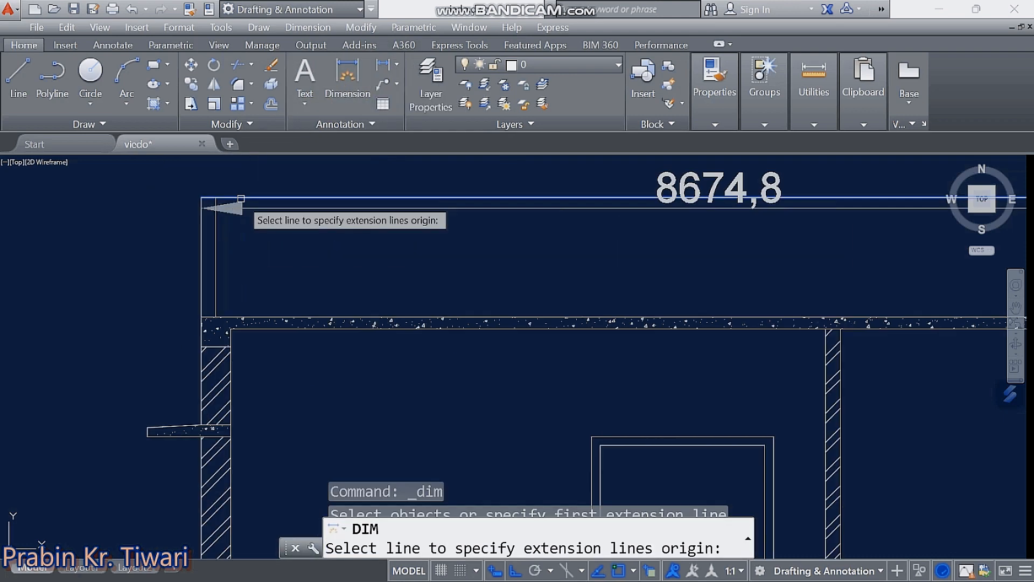
scroll(212, 195, "up", 3)
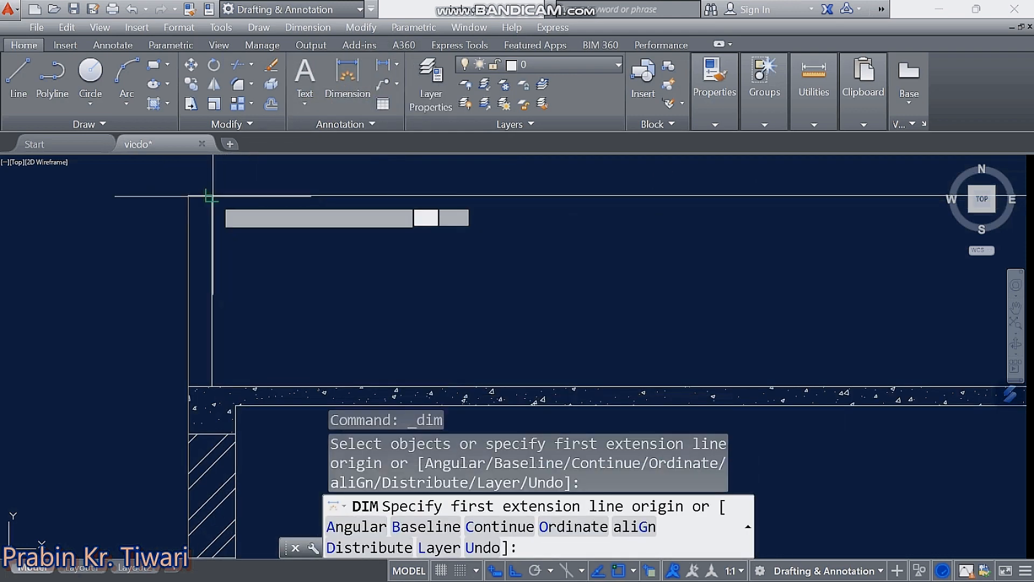
left_click(212, 195)
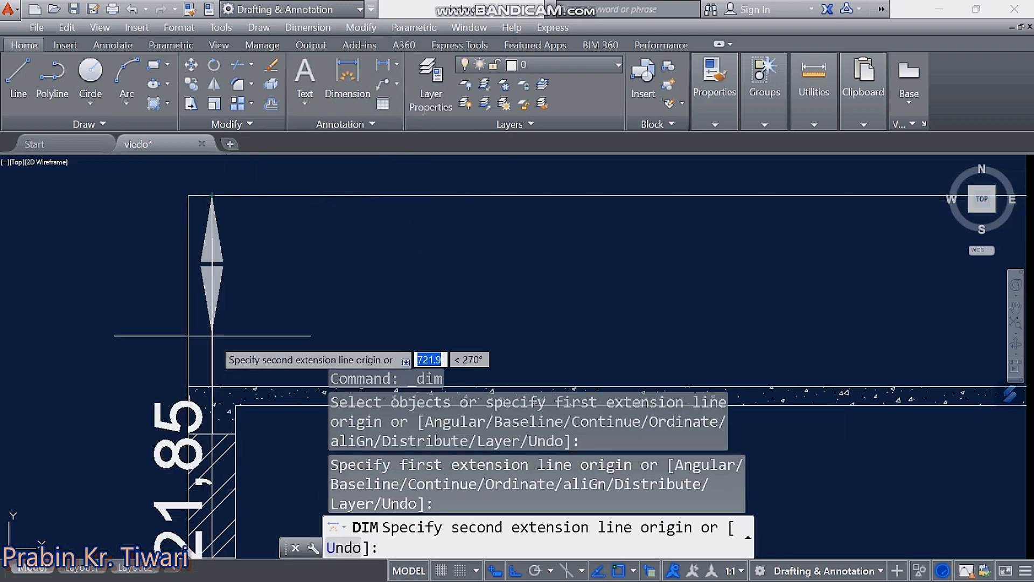
left_click(211, 386)
scroll(228, 340, "down", 2)
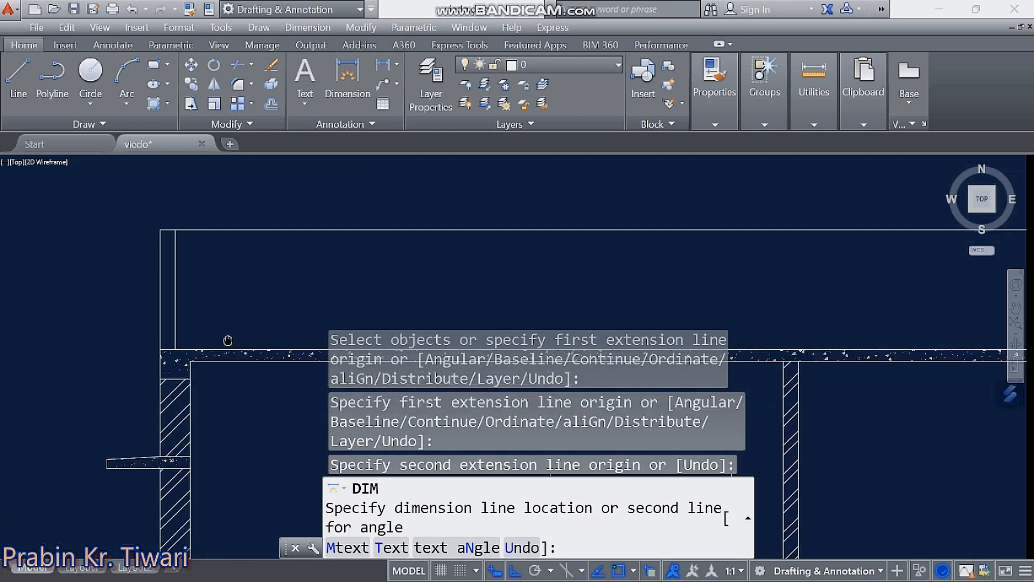
middle_click_drag(228, 340, 156, 311)
left_click(209, 319)
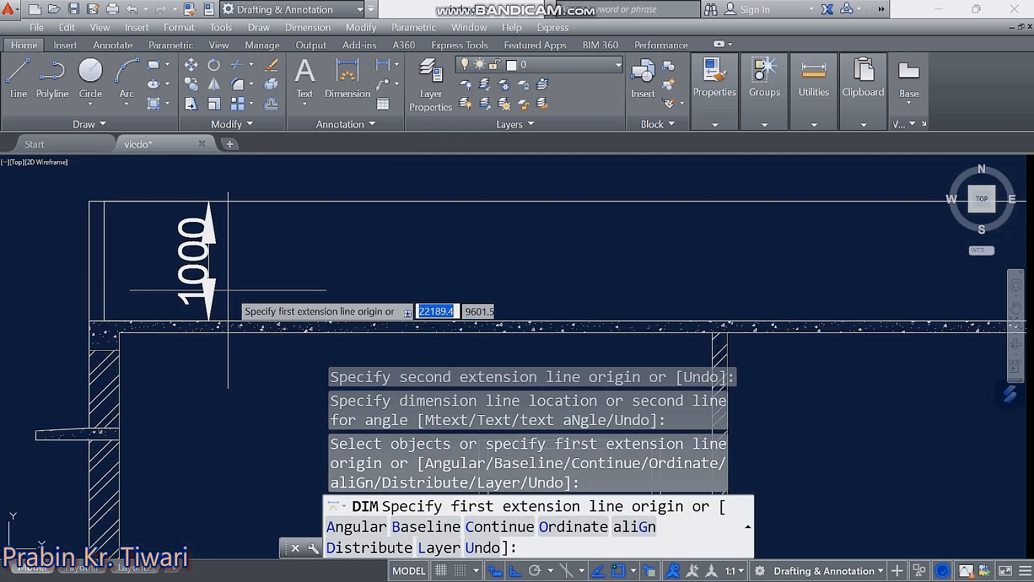
key("Escape")
key("Escape")
key("Escape")
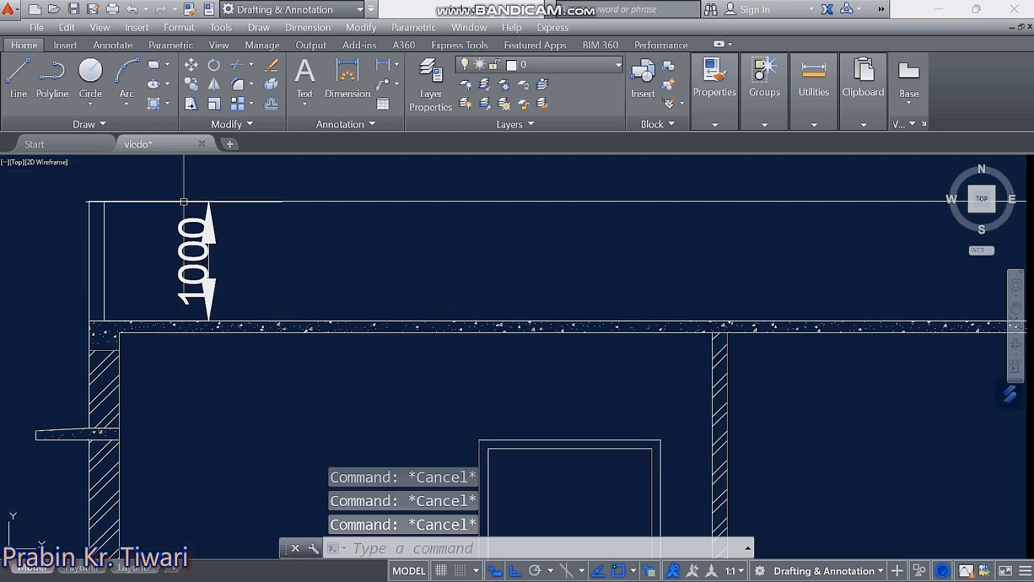
- Dimension the left room's clear height from the underside of the roof slab to the finished floor, with the dimension line inside the room
scroll(202, 216, "down", 4)
scroll(232, 301, "up", 2)
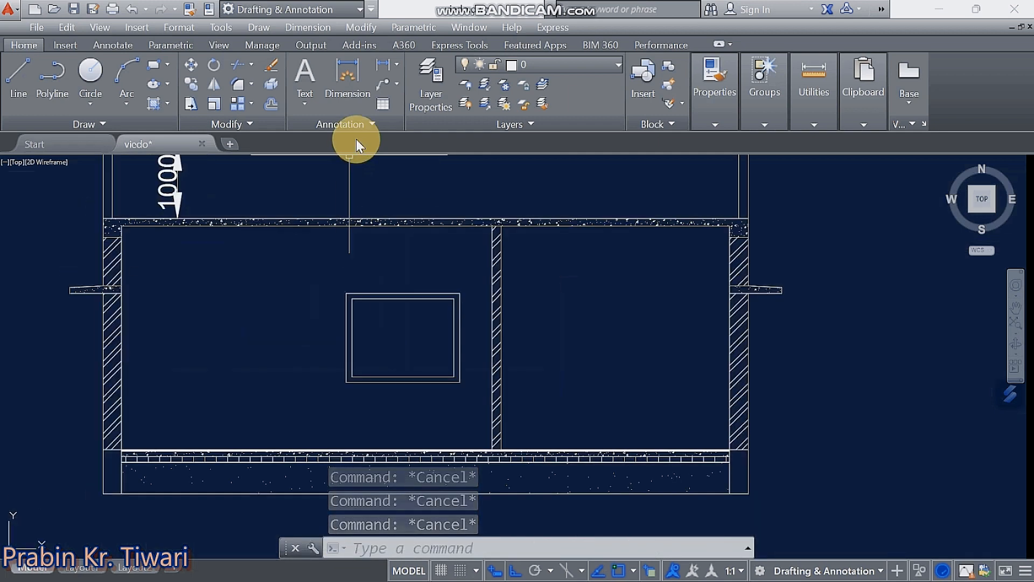
left_click(349, 89)
scroll(147, 248, "up", 5)
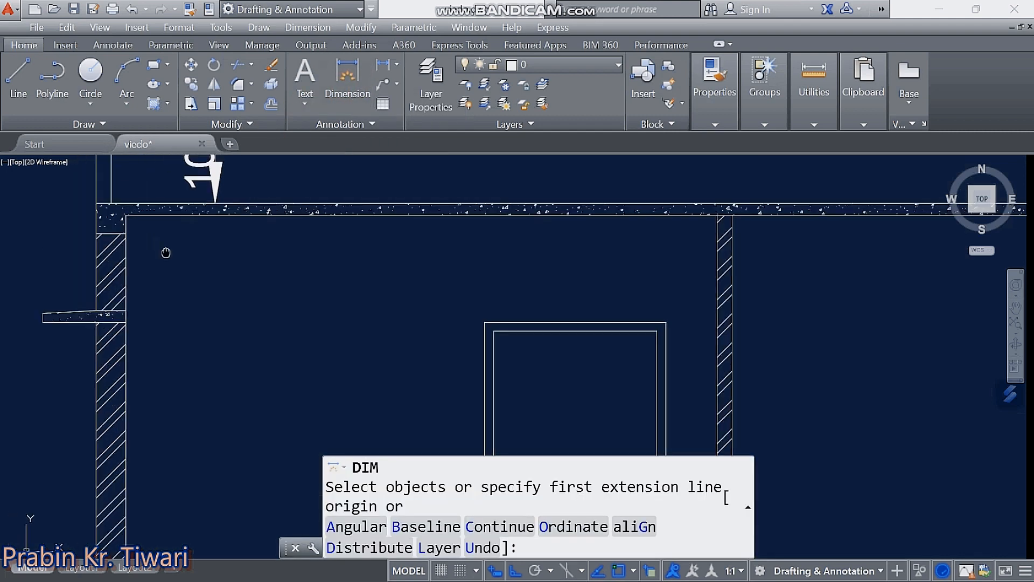
left_click(147, 192)
scroll(150, 269, "down", 5)
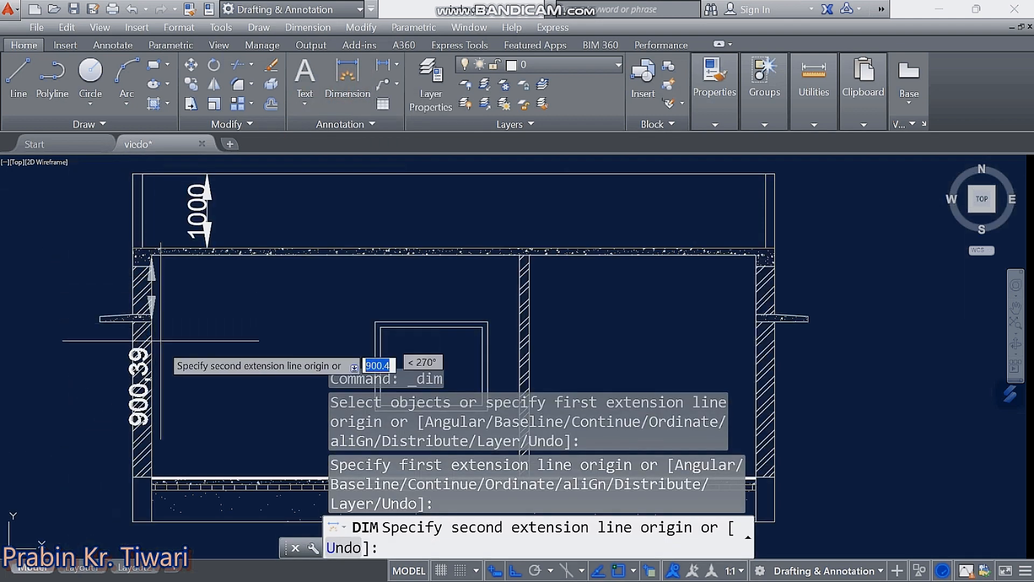
middle_click_drag(165, 362, 195, 161)
scroll(181, 250, "up", 5)
scroll(167, 317, "up", 2)
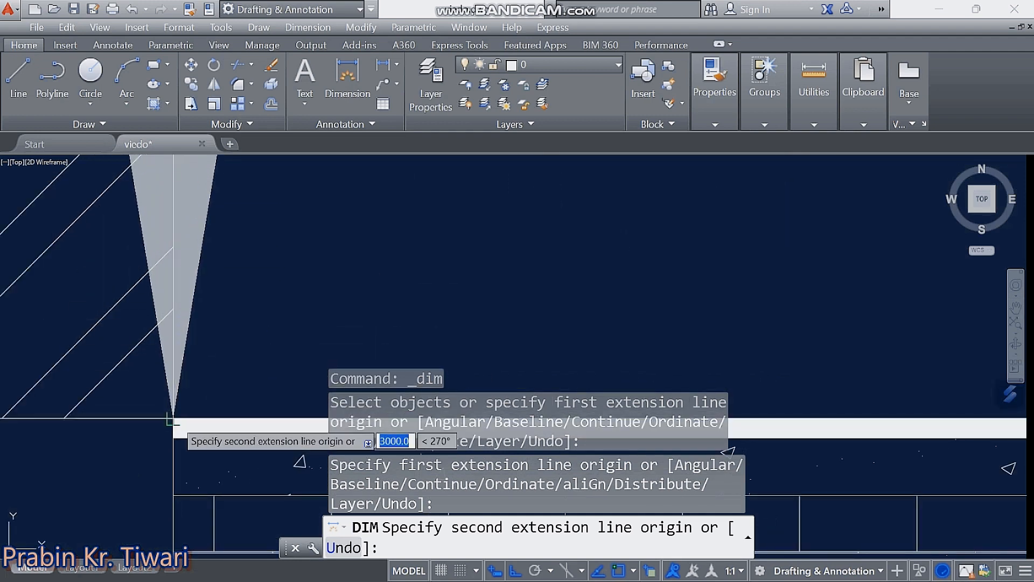
left_click(173, 421)
scroll(291, 393, "down", 3)
scroll(279, 385, "down", 3)
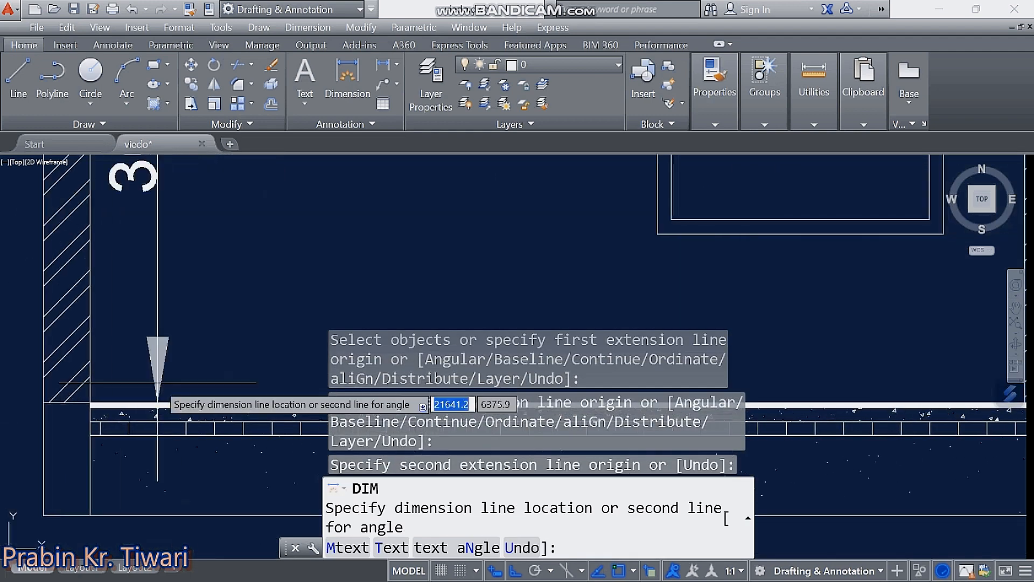
left_click(212, 377)
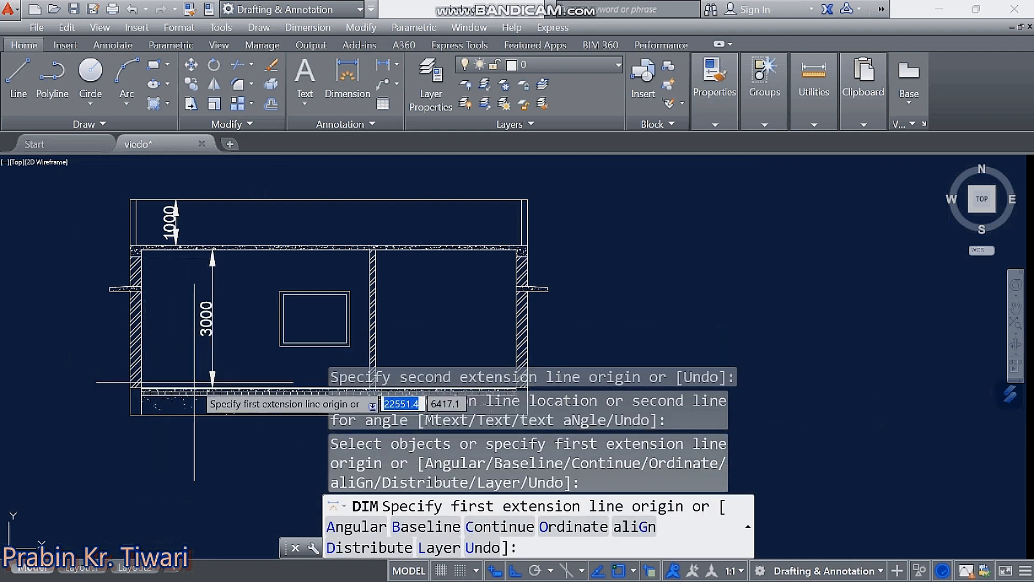
key("Escape")
key("Escape")
key("Escape")
key("Escape")
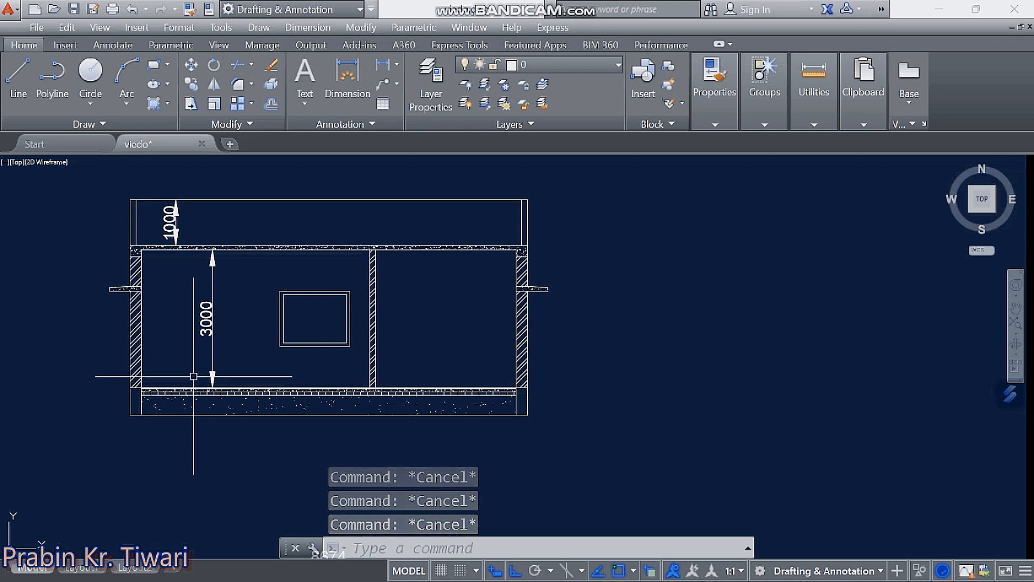
- Dimension the plinth's height outside the right wall, from the bottom of the base to the floor level
middle_click_drag(473, 408, 465, 404)
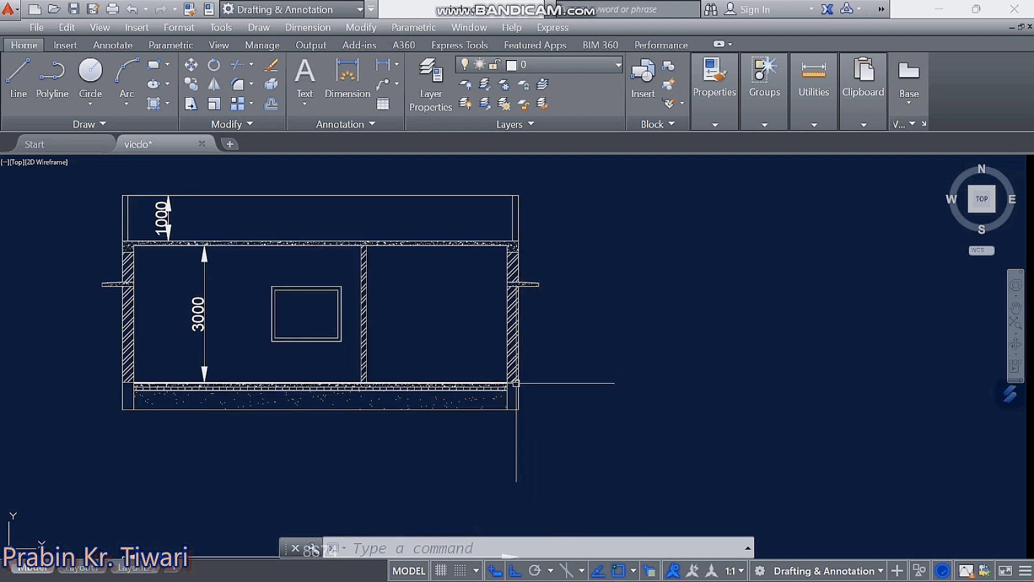
left_click(365, 91)
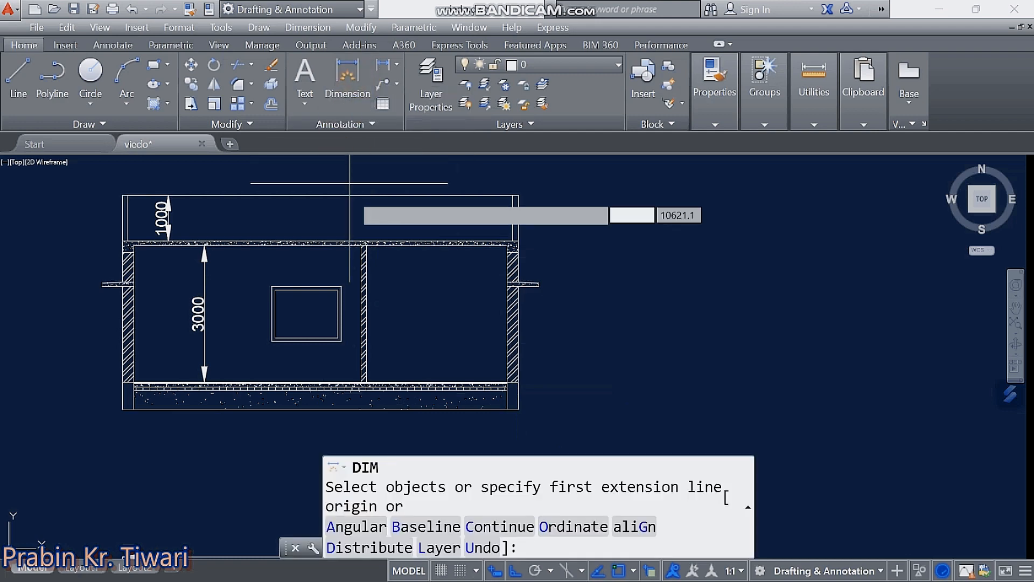
scroll(538, 386, "up", 5)
middle_click_drag(537, 387, 518, 299)
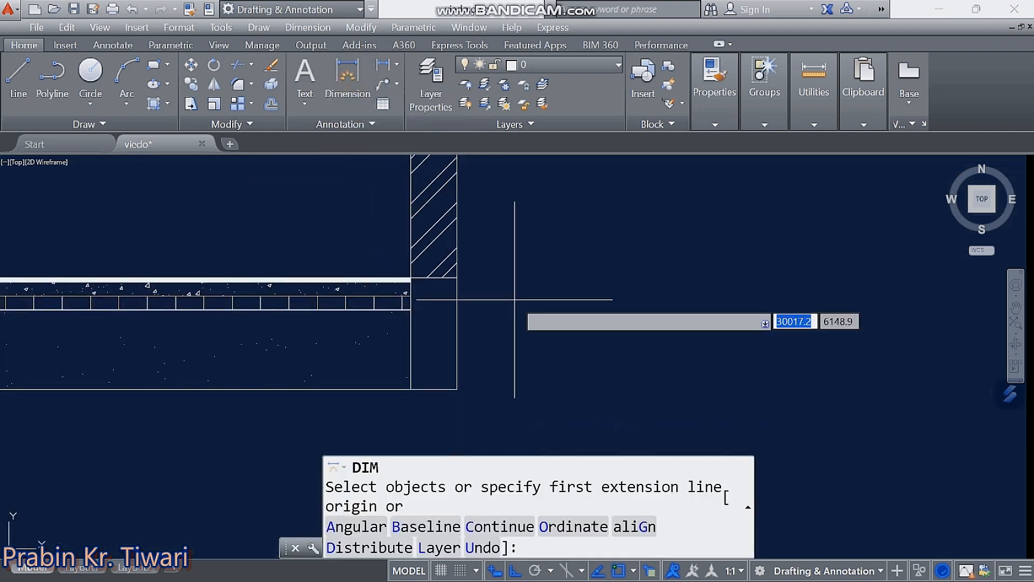
left_click(458, 385)
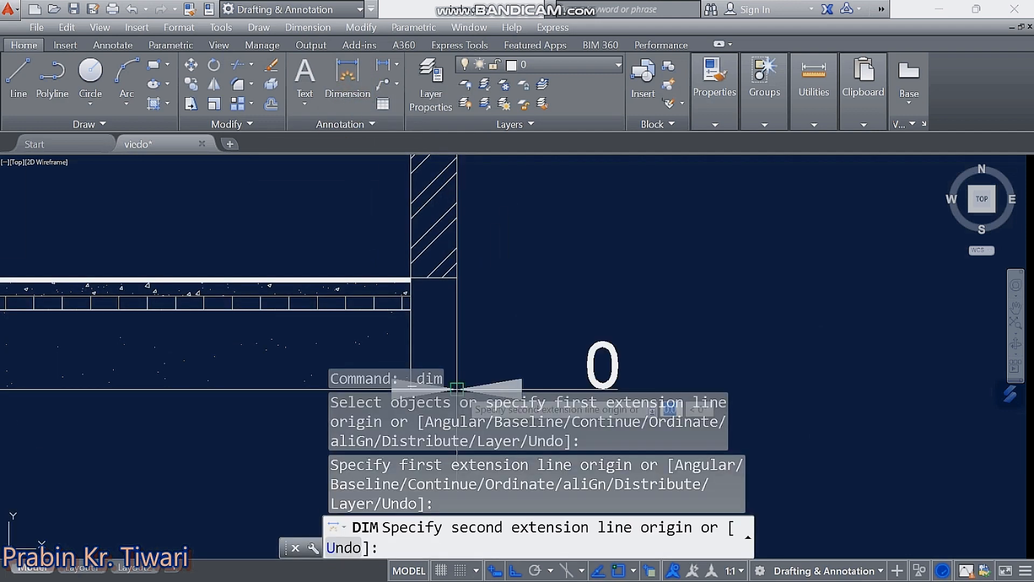
left_click(457, 279)
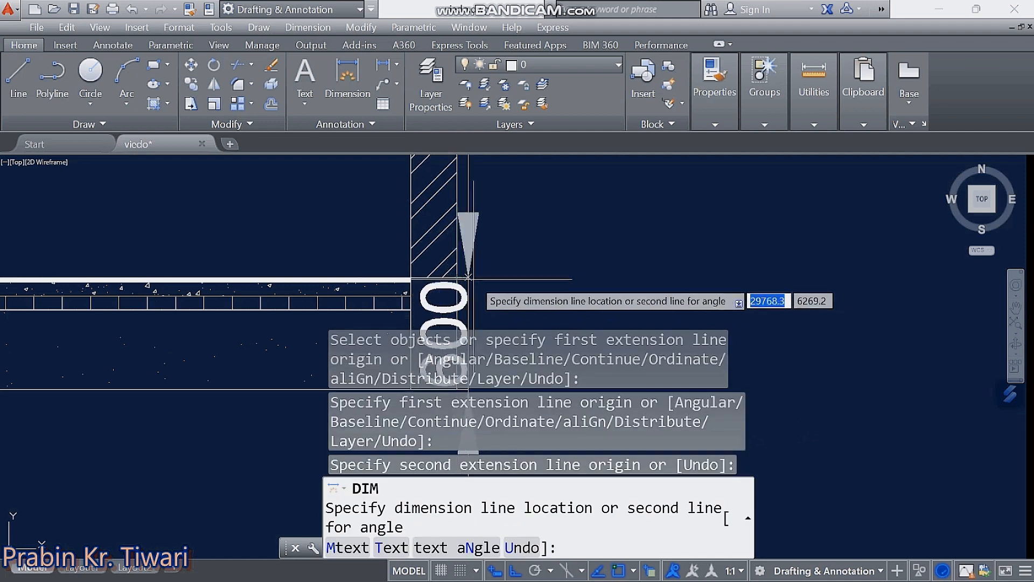
left_click(546, 281)
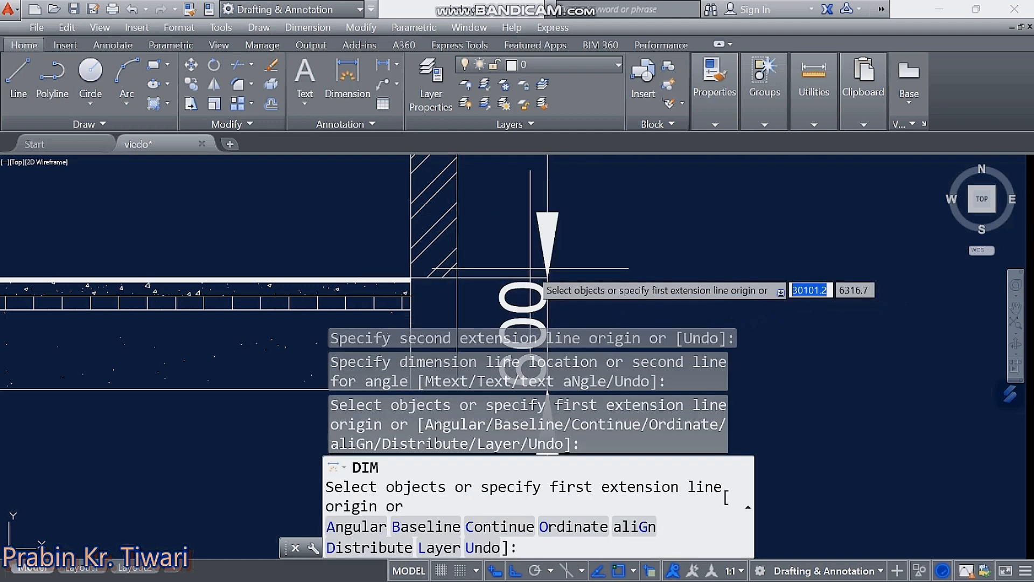
key("Escape")
key("Escape")
key("Escape")
key("Escape")
scroll(767, 457, "down", 6)
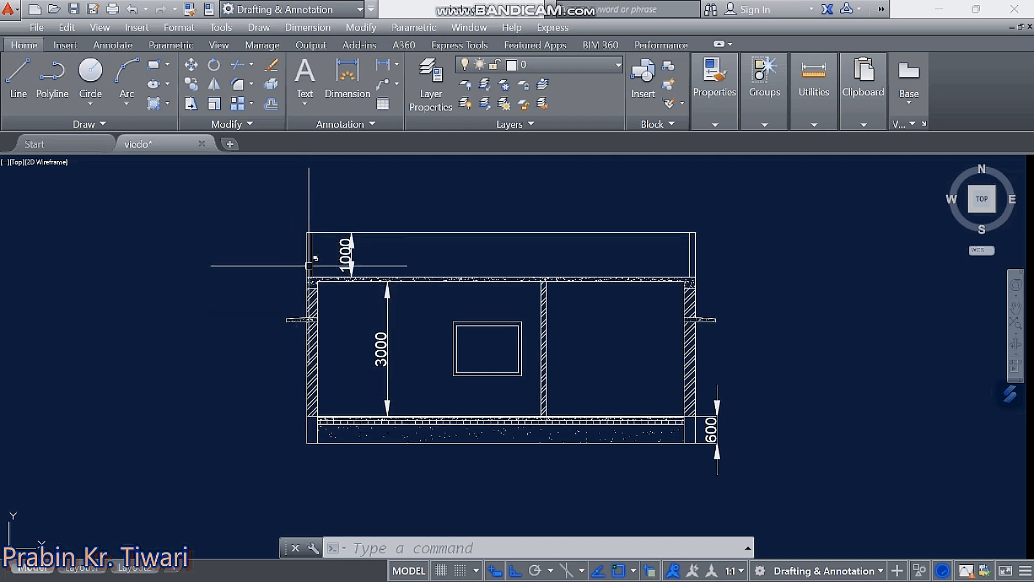
- Dimension the overall height from floor level to the parapet top, with the dimension line outside the left wall
left_click(347, 94)
scroll(306, 421, "up", 4)
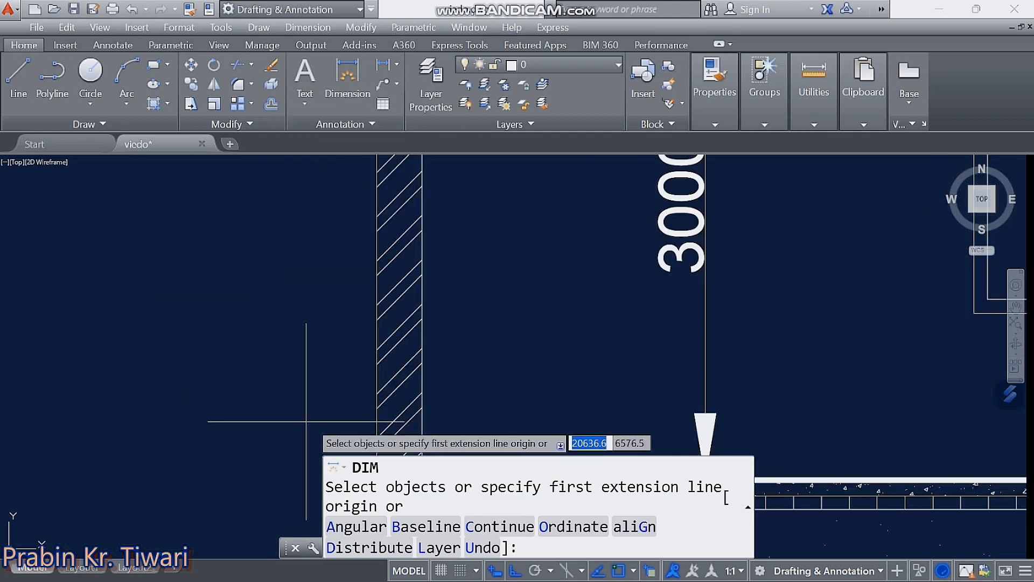
middle_click_drag(306, 421, 223, 234)
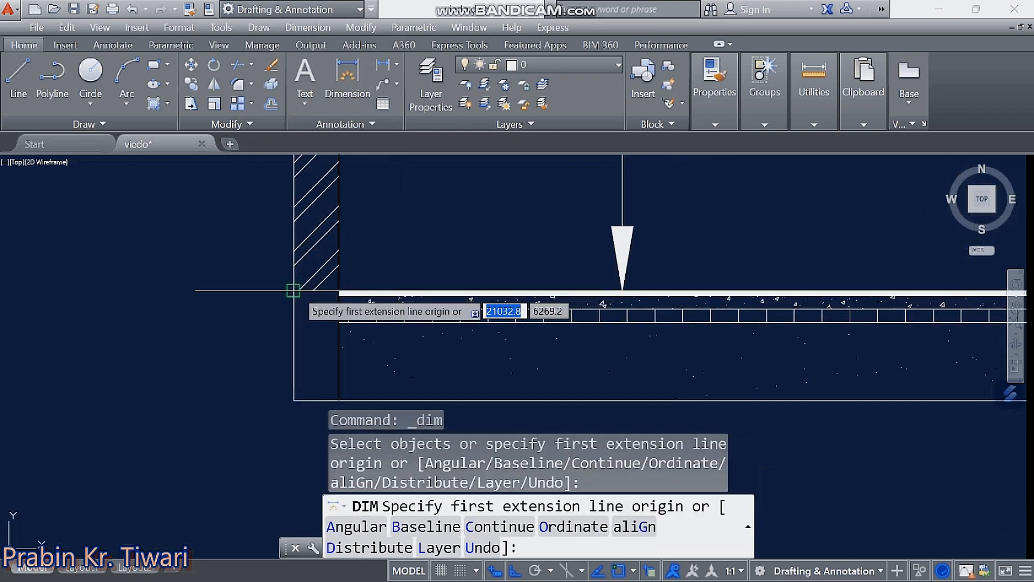
scroll(293, 223, "down", 5)
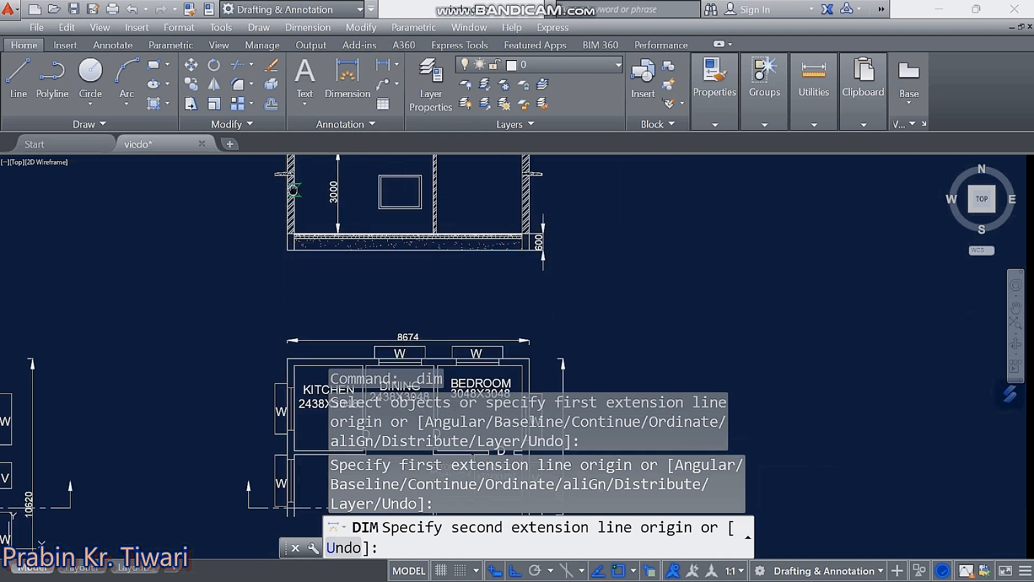
scroll(265, 380, "up", 5)
scroll(253, 345, "up", 3)
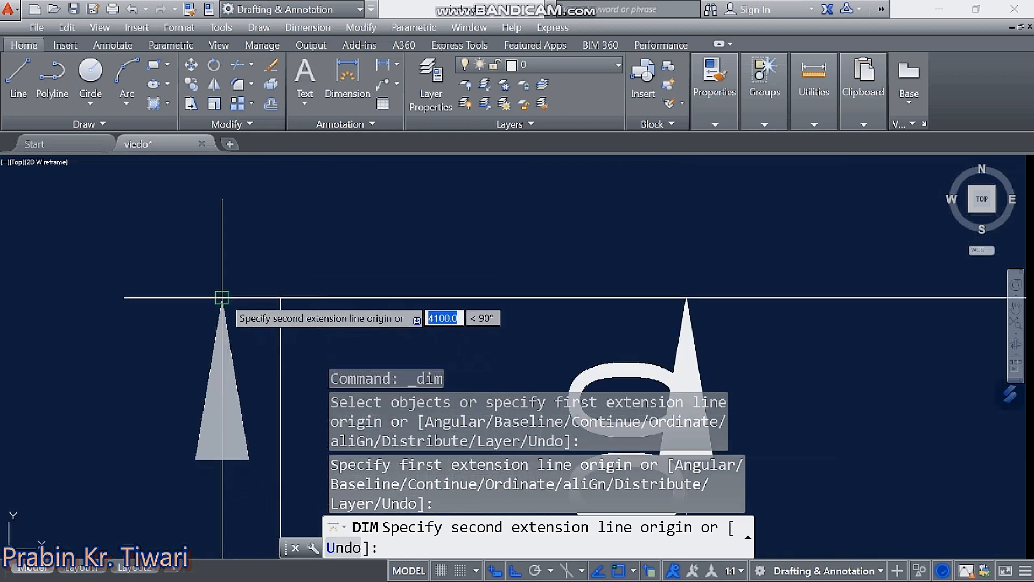
left_click(228, 298)
scroll(188, 305, "down", 3)
scroll(187, 305, "down", 2)
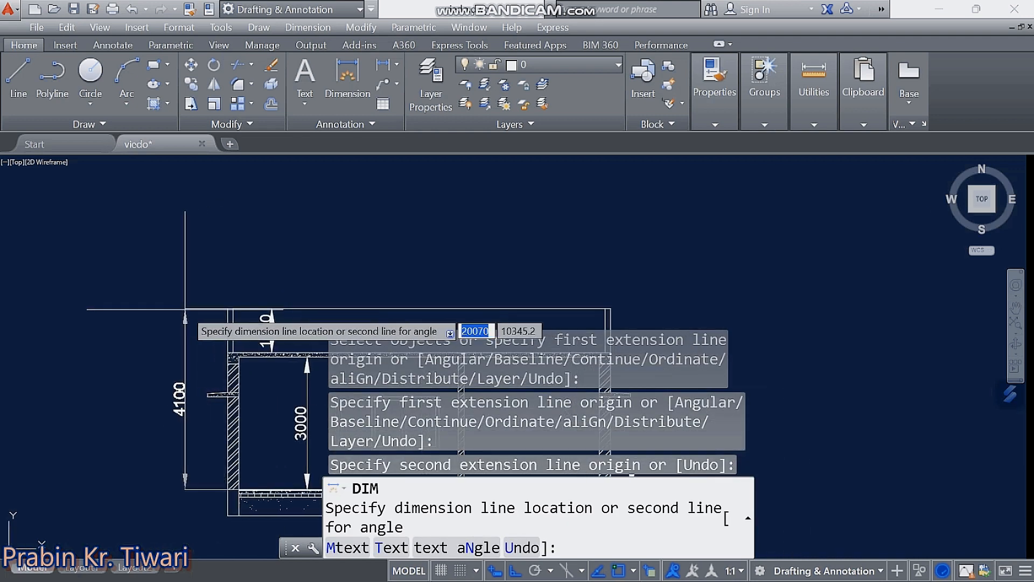
left_click(185, 308)
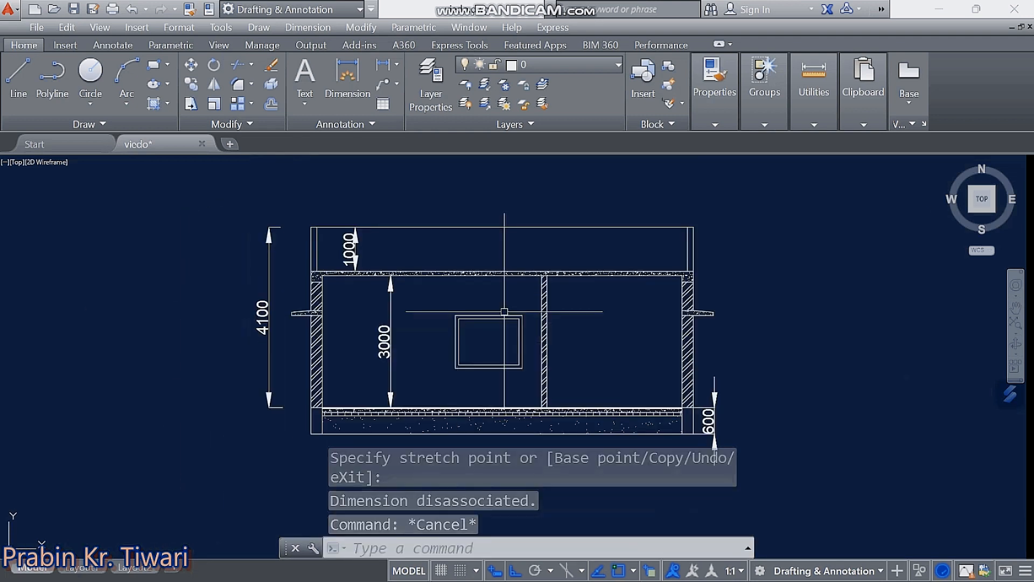
- Add the multiline text note "100 mm THIK RCC SLAB" above the middle of the roof slab
scroll(377, 317, "up", 2)
scroll(378, 317, "up", 1)
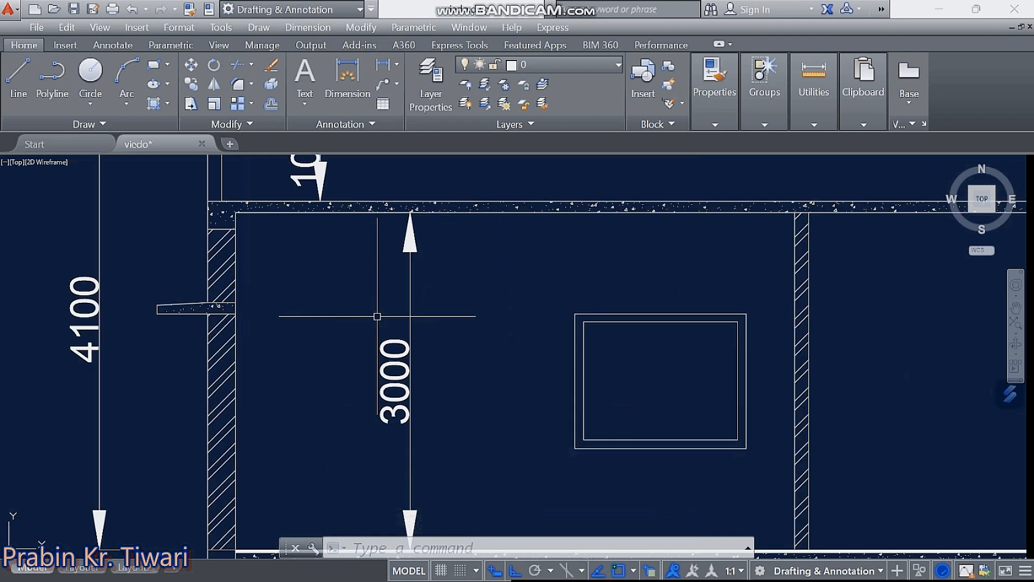
scroll(377, 307, "down", 3)
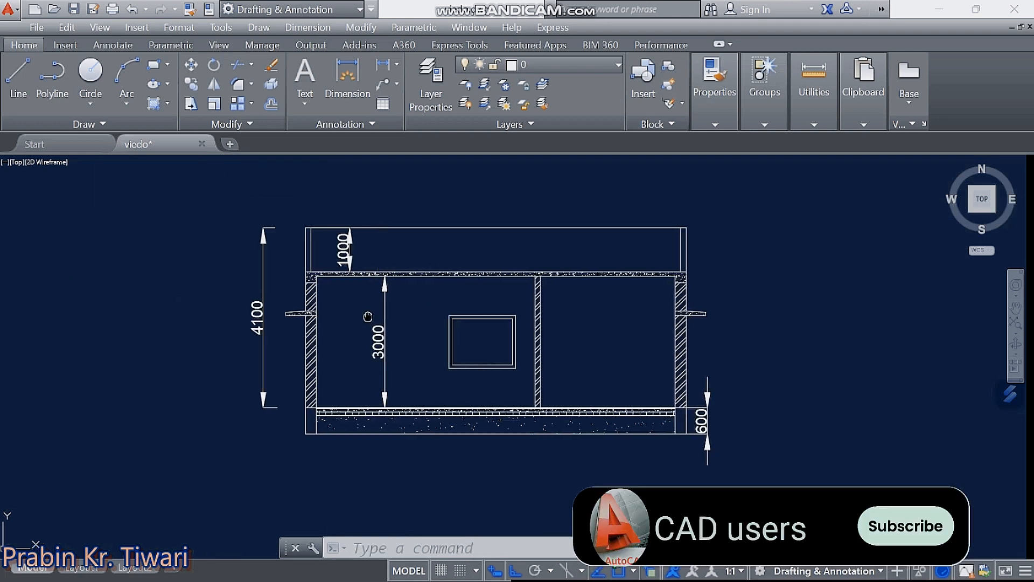
left_click(304, 81)
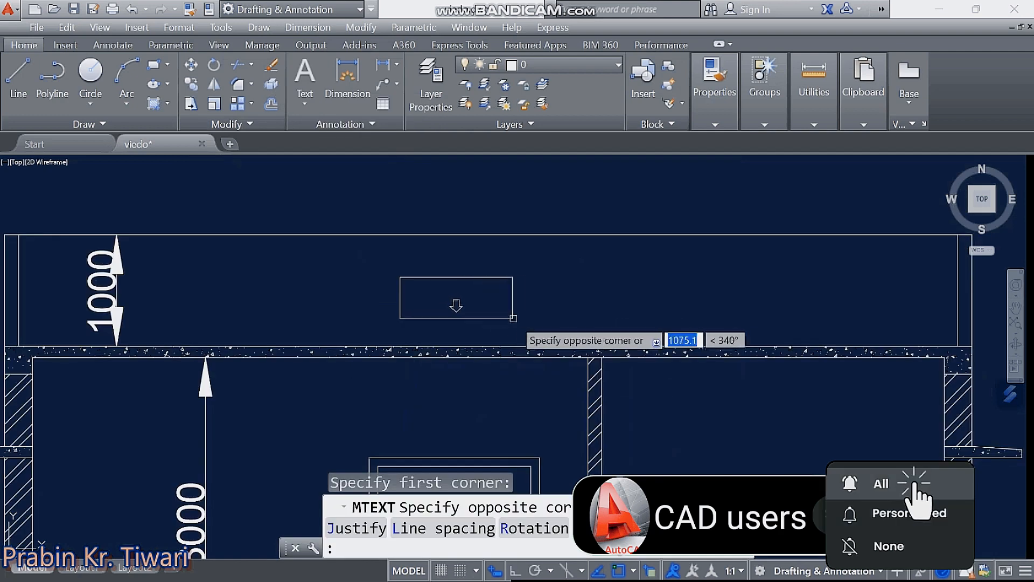
left_click(530, 319)
left_click(393, 355)
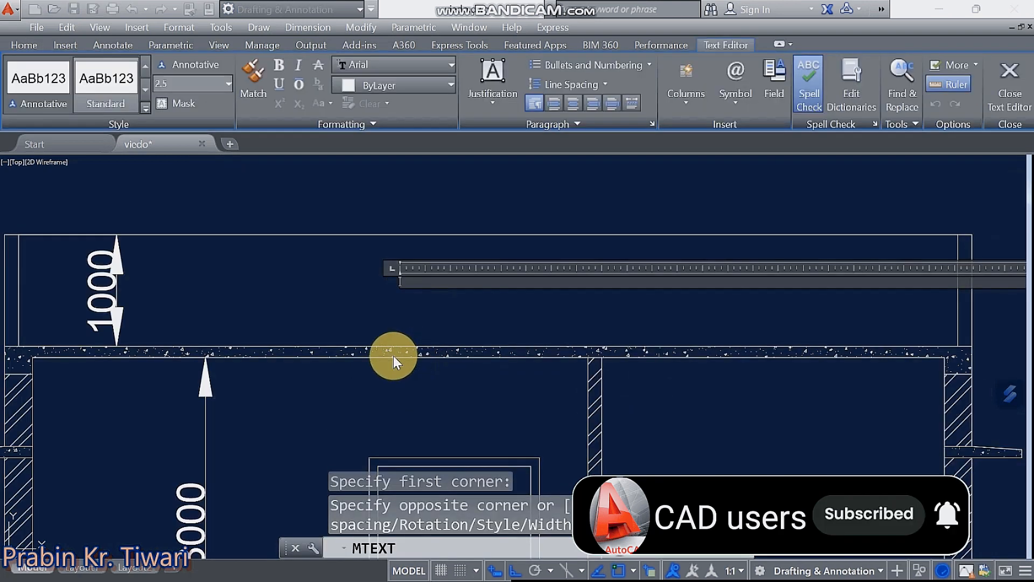
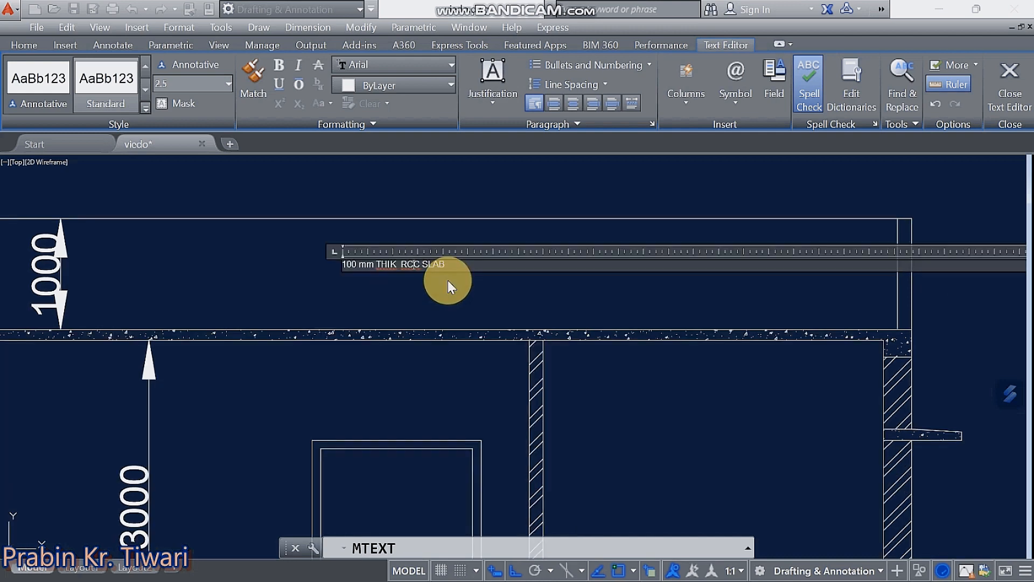
- Set the text height of the whole roof slab note to 25
scroll(445, 282, "up", 2)
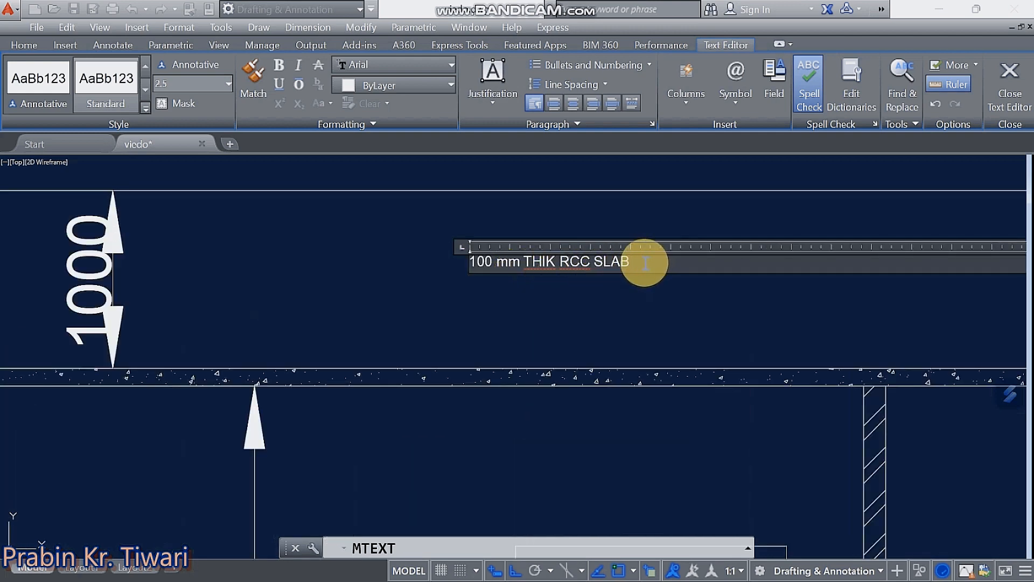
left_click_drag(646, 263, 469, 261)
left_click(161, 82)
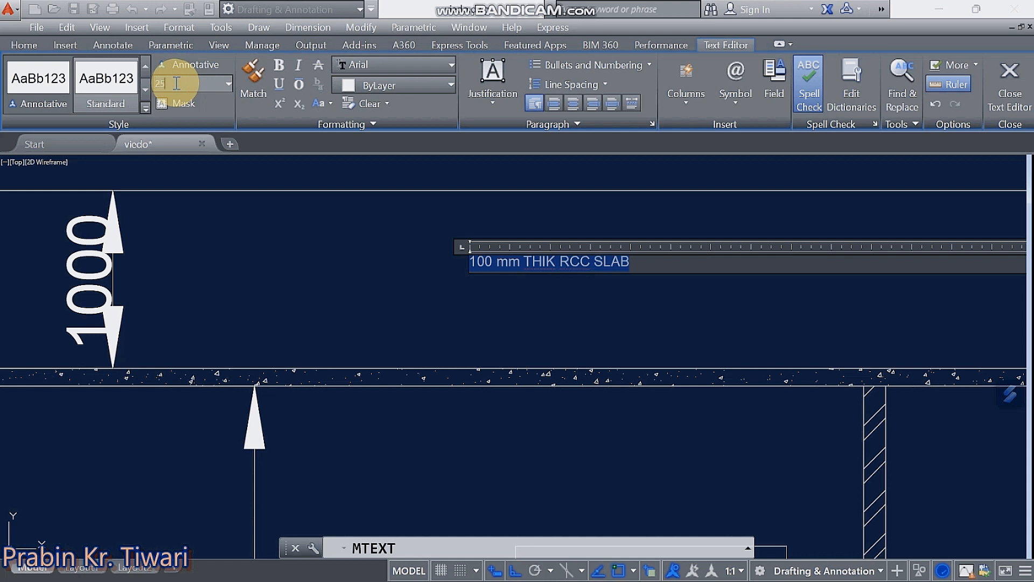
key("Return")
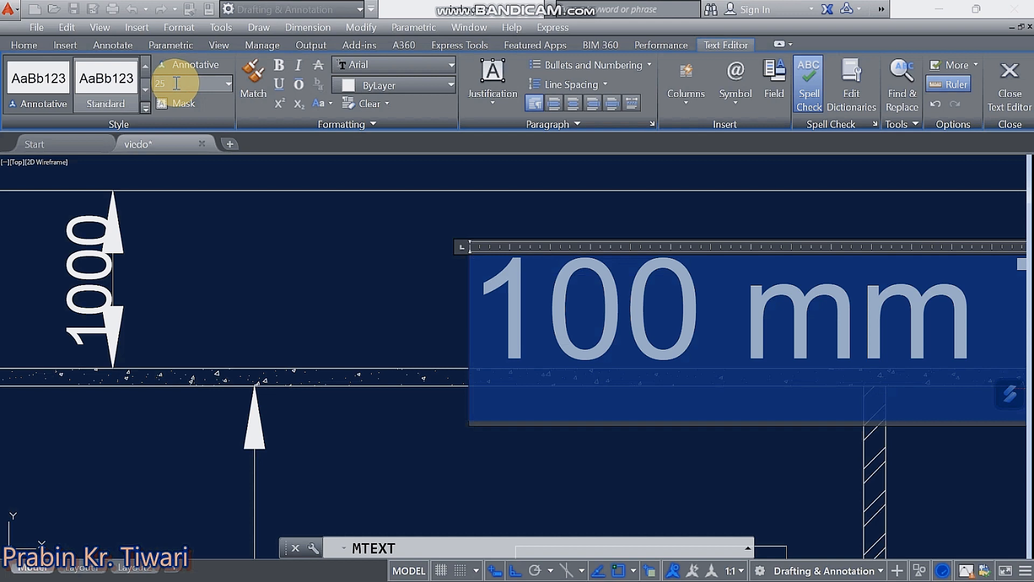
- Change the text height of the "100 mm THIK RCC SLAB" note to 120 in its object properties
left_click(237, 287)
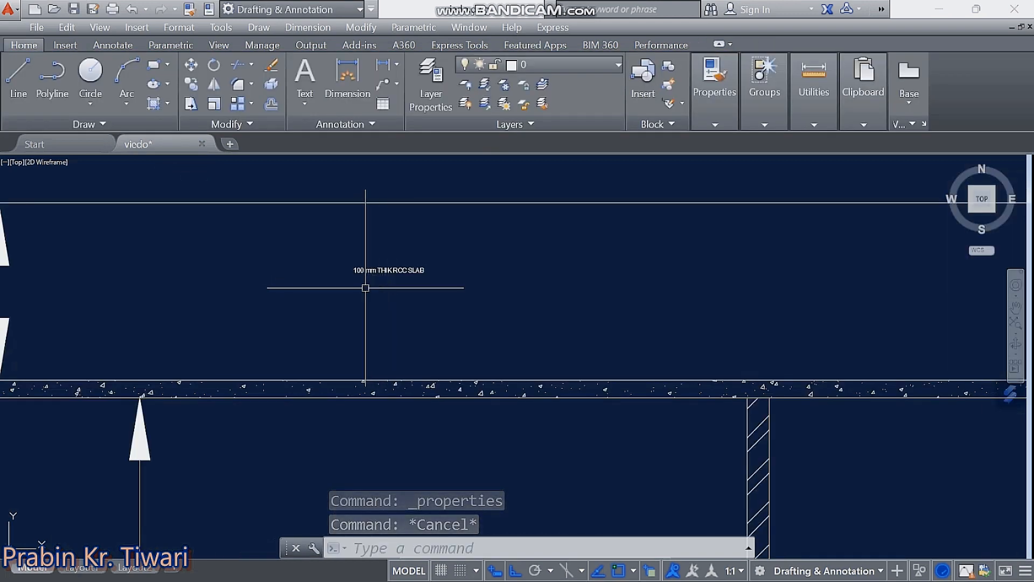
scroll(372, 291, "down", 5)
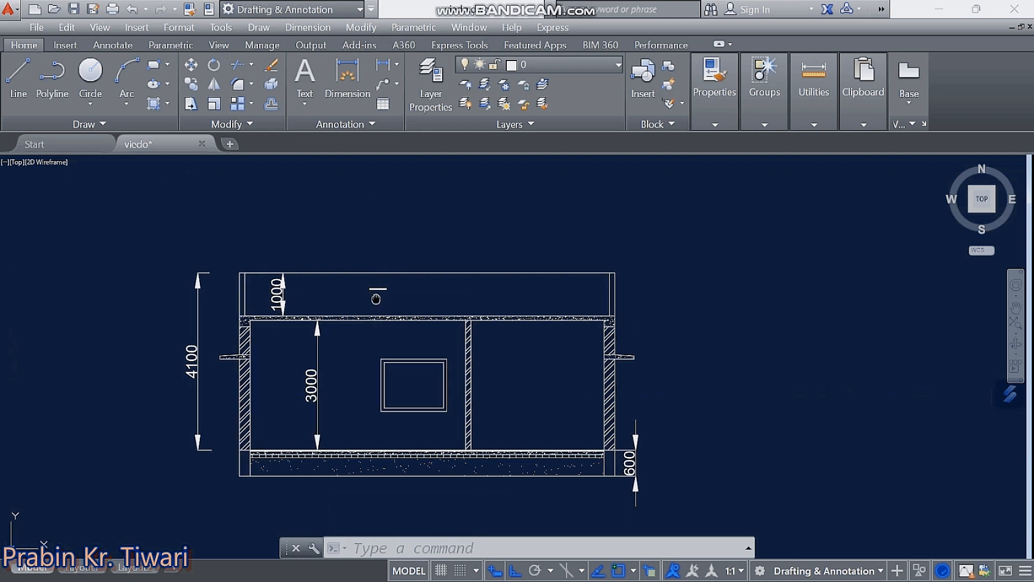
scroll(393, 292, "up", 4)
scroll(388, 296, "down", 2)
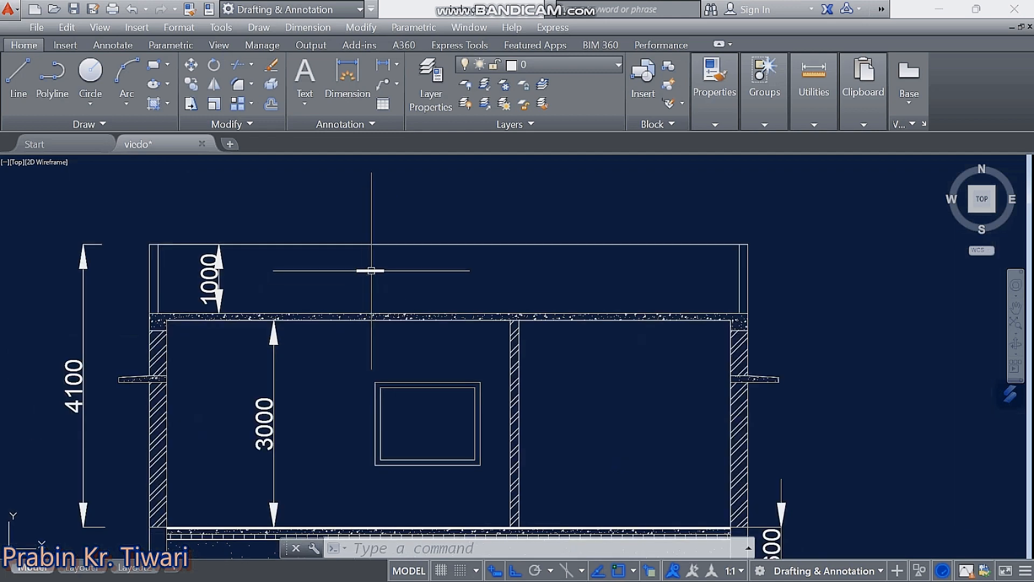
scroll(372, 273, "up", 2)
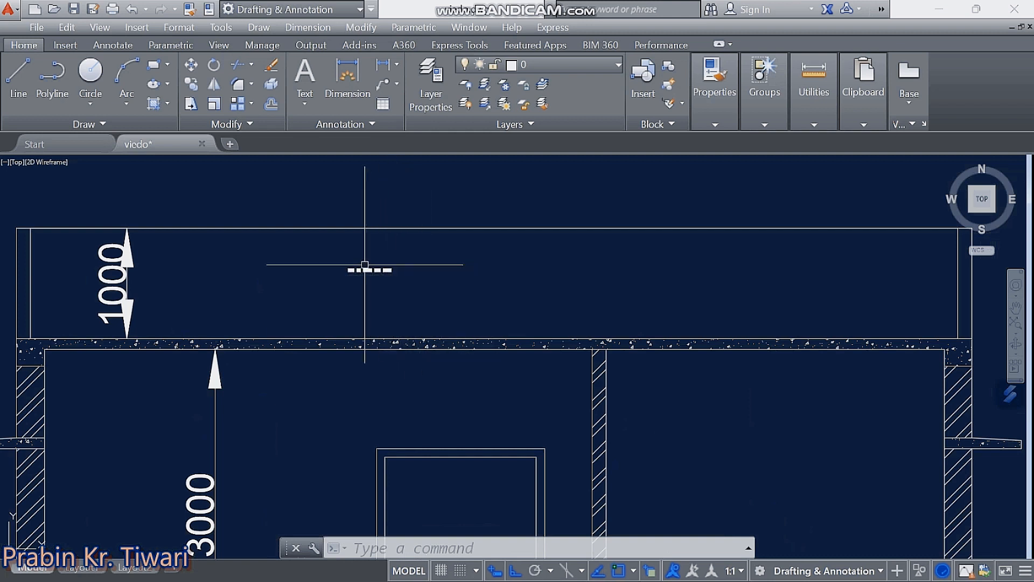
left_click(409, 251)
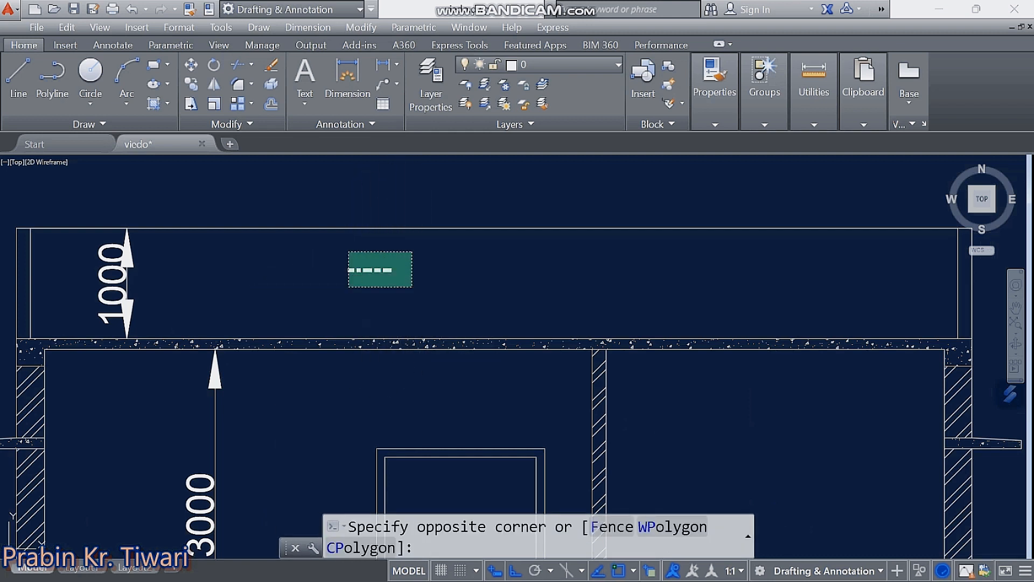
left_click(349, 287)
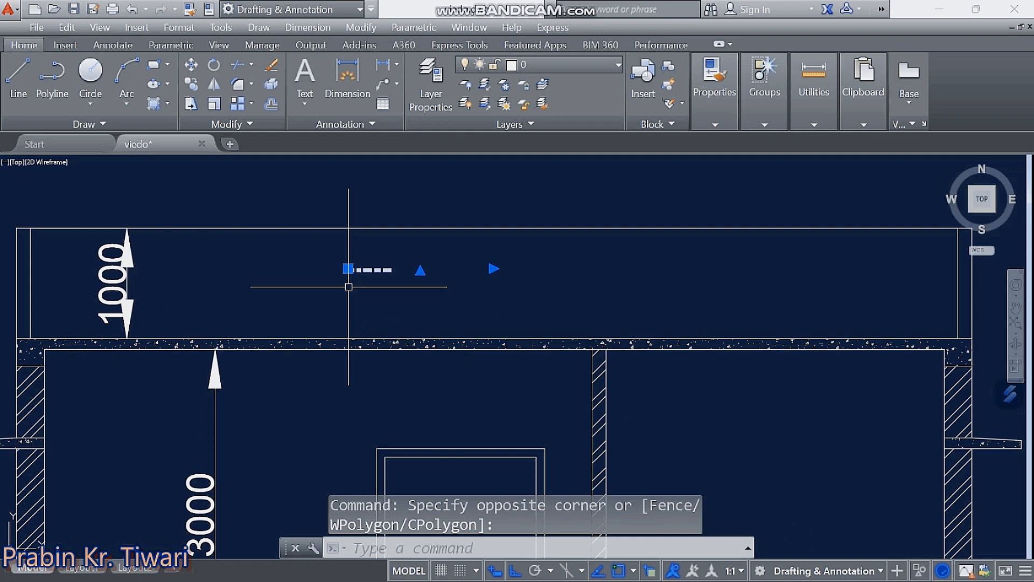
key("ctrl+1")
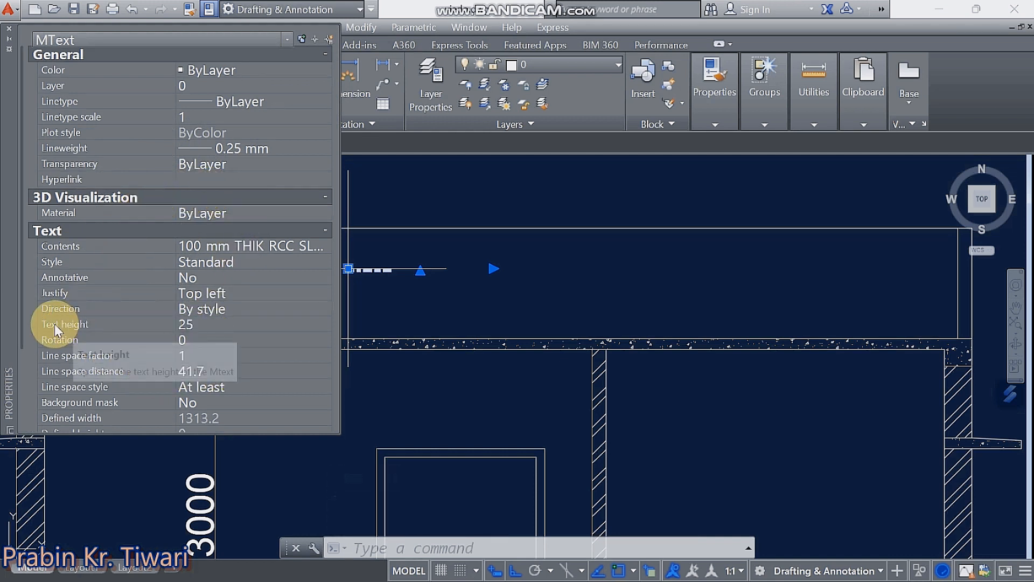
left_click(202, 325)
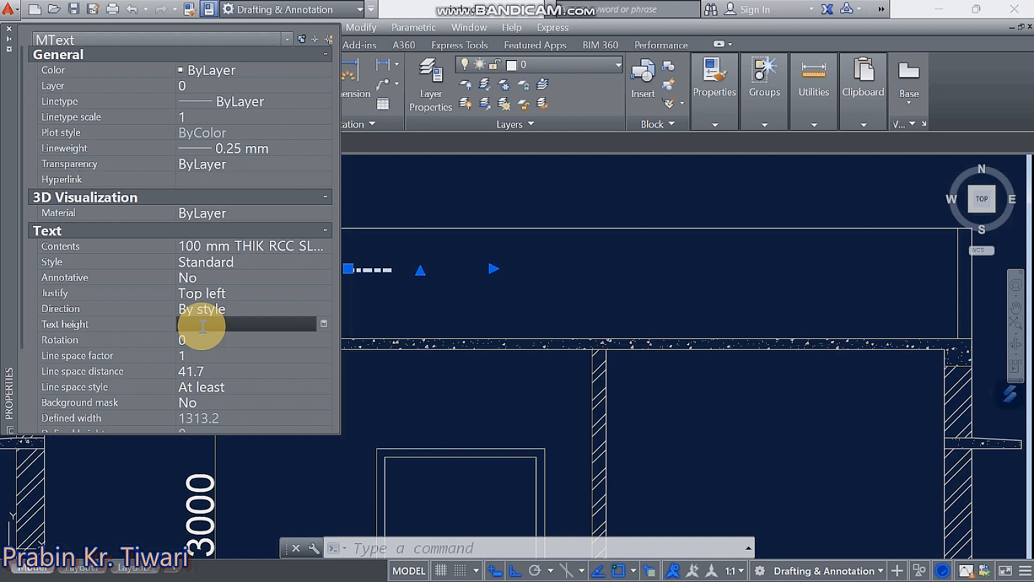
type("12")
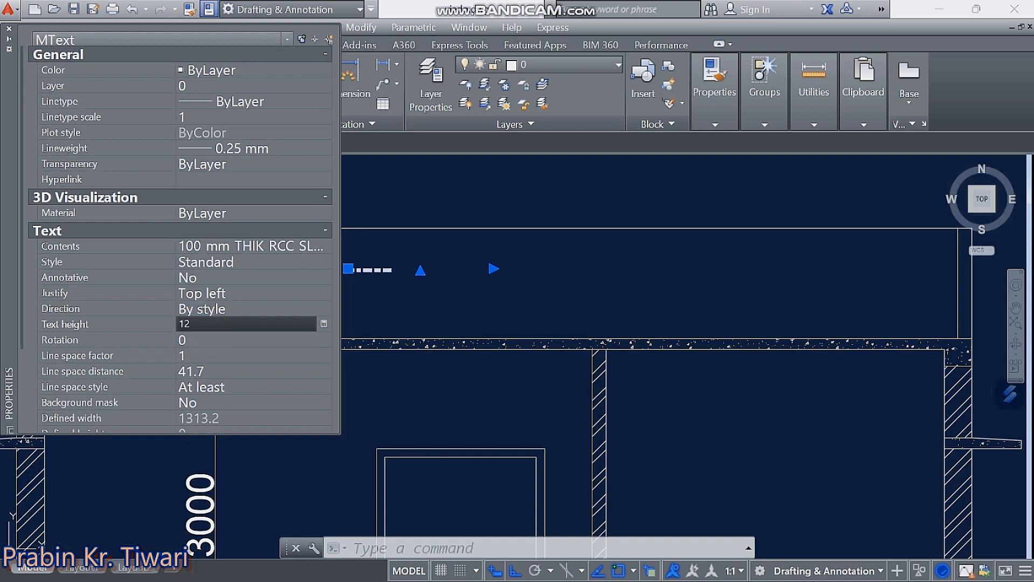
type("0")
key("Return")
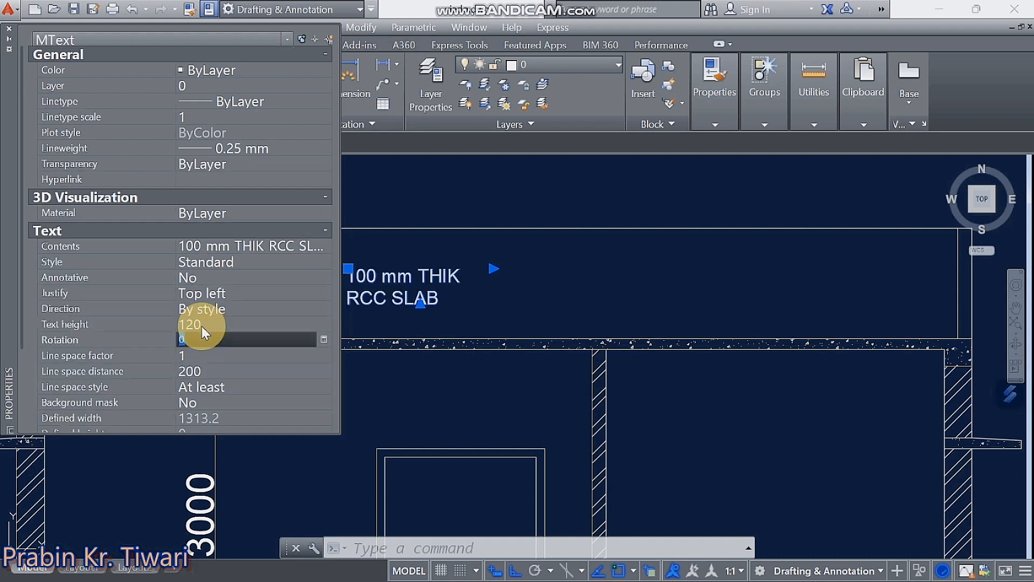
left_click(11, 31)
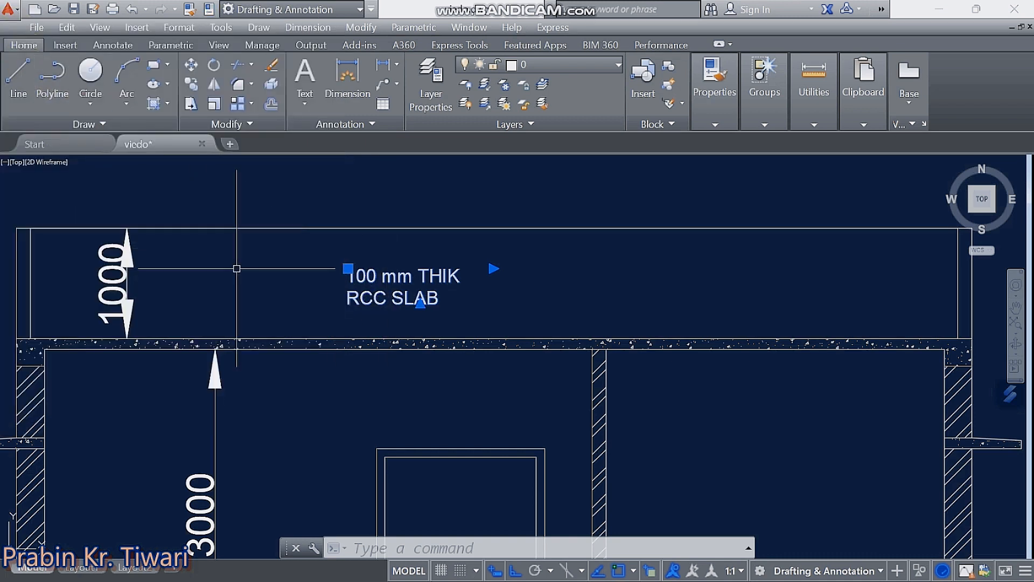
key("Escape")
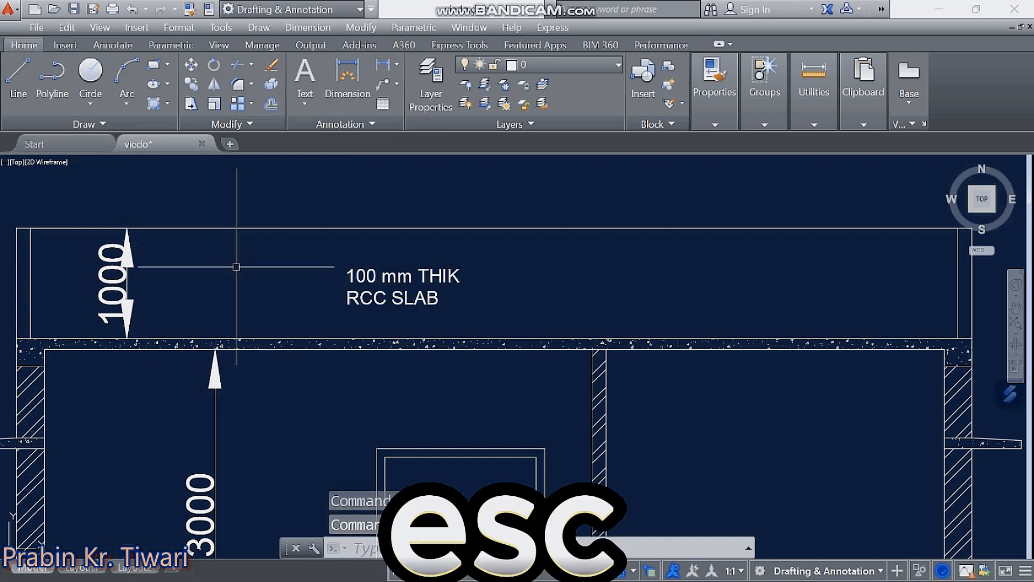
- Draw a quick leader with Ortho off, its arrowhead inside the roof slab and its tail at the slab note
middle_click_drag(236, 267, 250, 259)
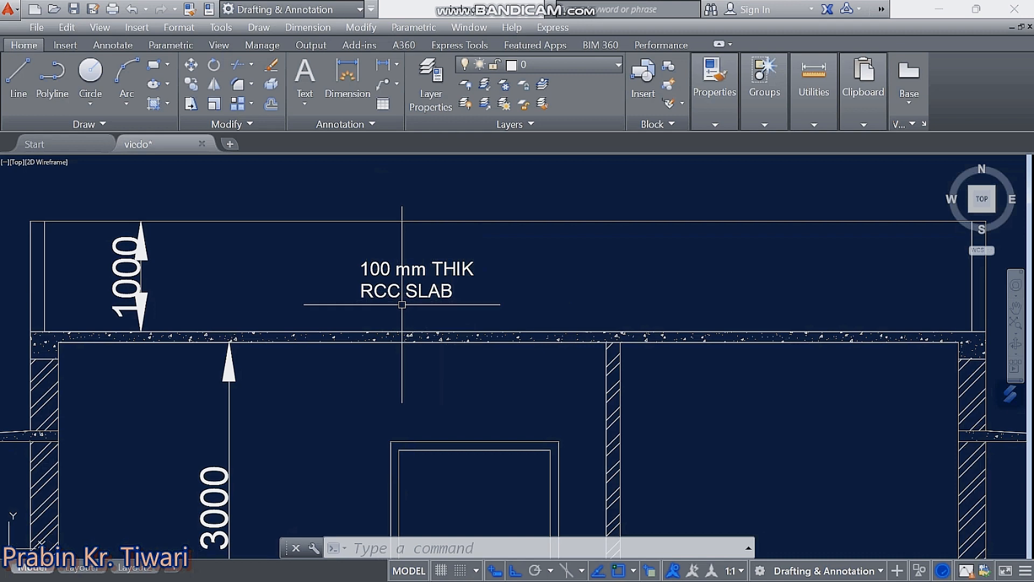
middle_click_drag(402, 305, 391, 271)
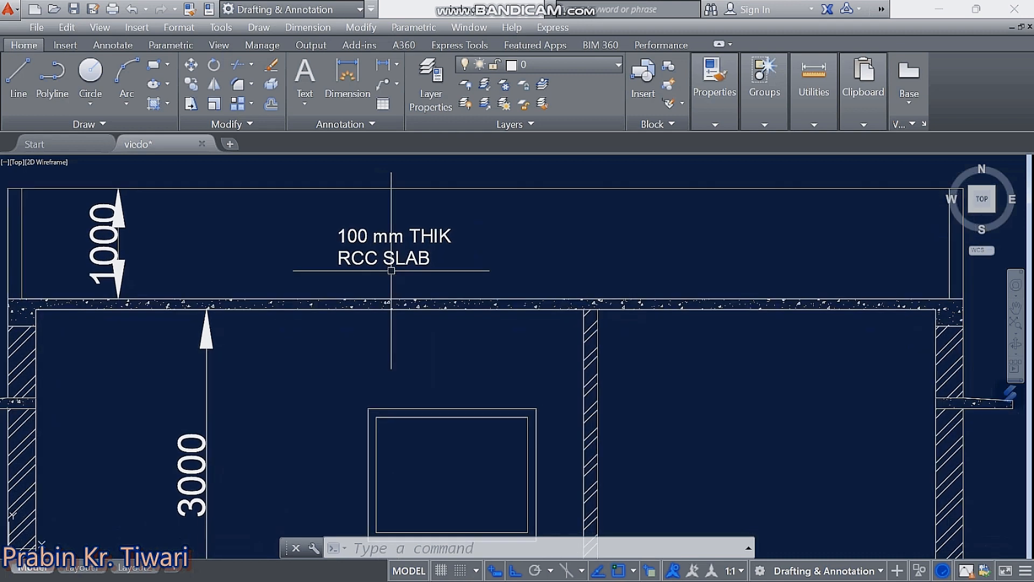
type("LE")
key("Return")
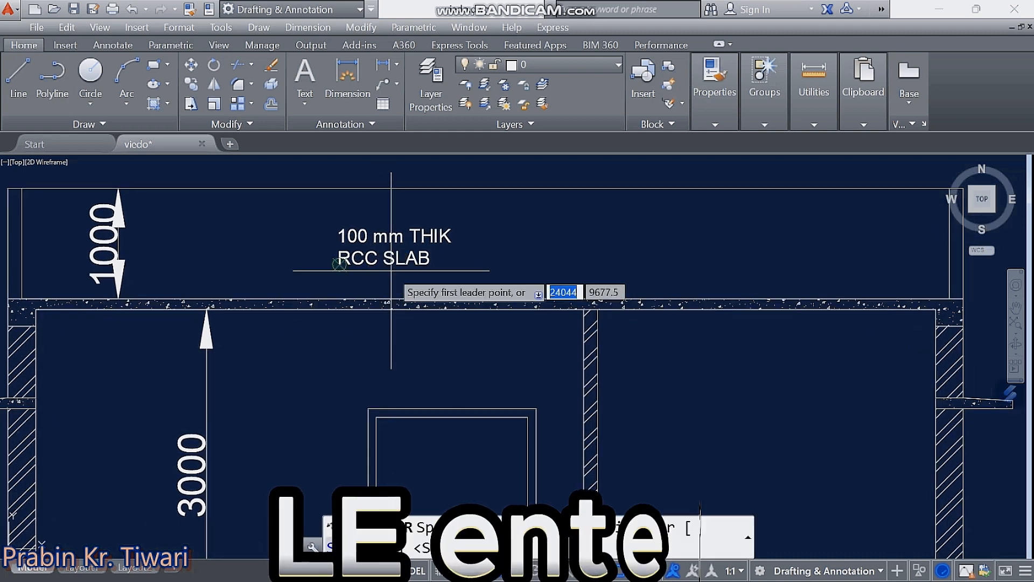
scroll(392, 271, "up", 2)
left_click(583, 323)
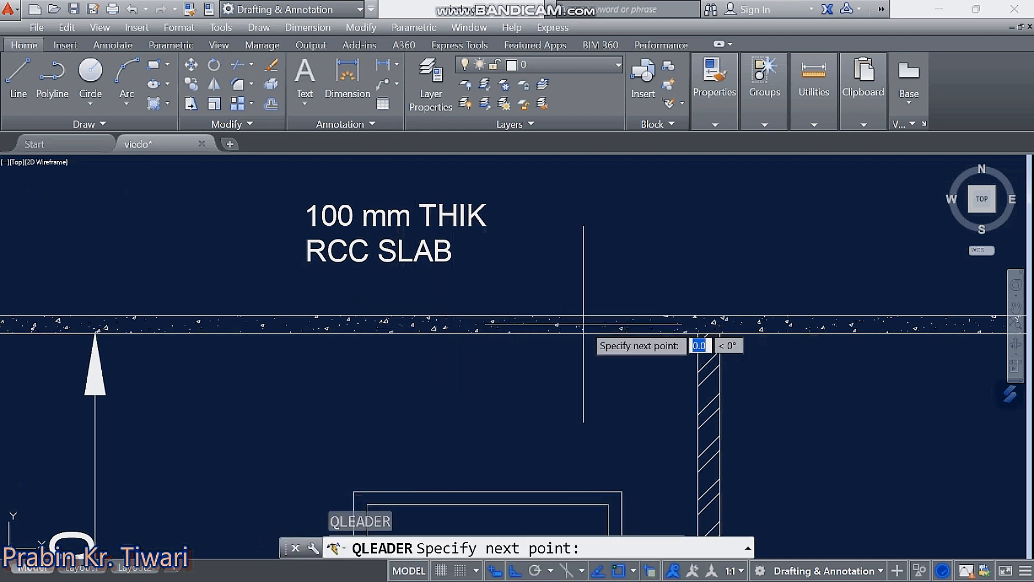
left_click(515, 571)
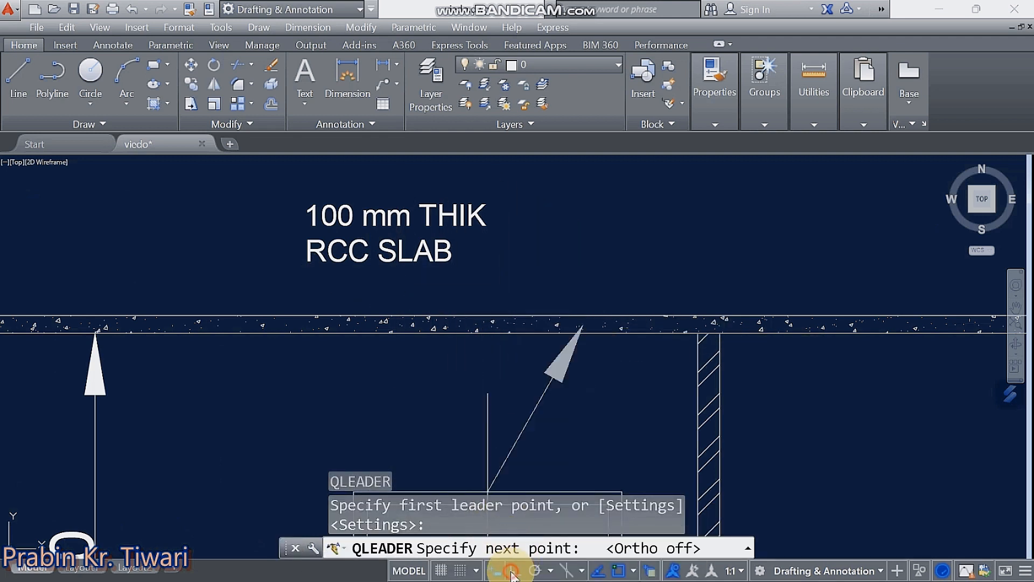
left_click(456, 255)
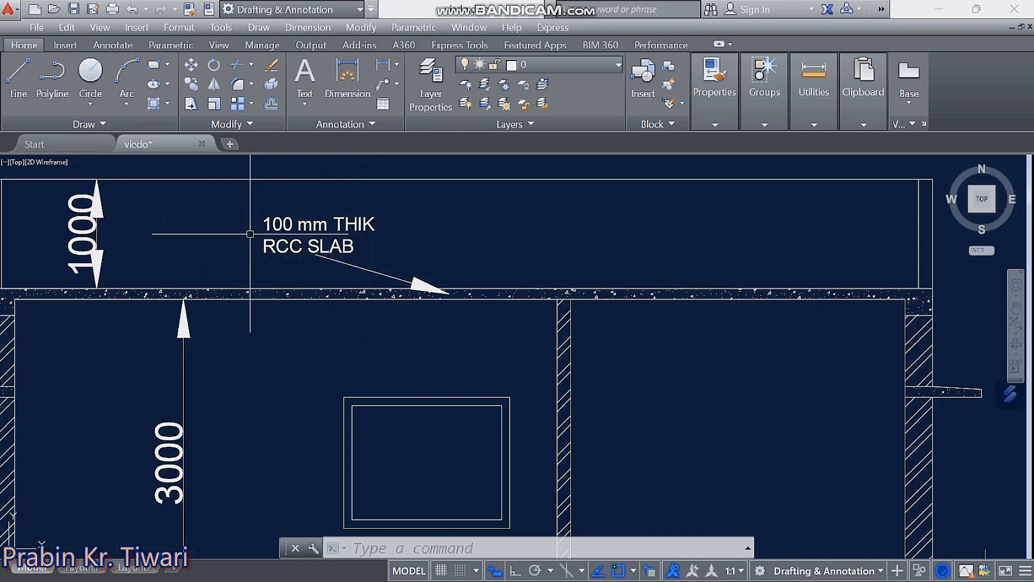
- Draw a quick leader with its arrowhead in the brick layer under the floor and its tail outside the plinth's lower left corner
scroll(362, 283, "down", 5)
scroll(208, 338, "up", 6)
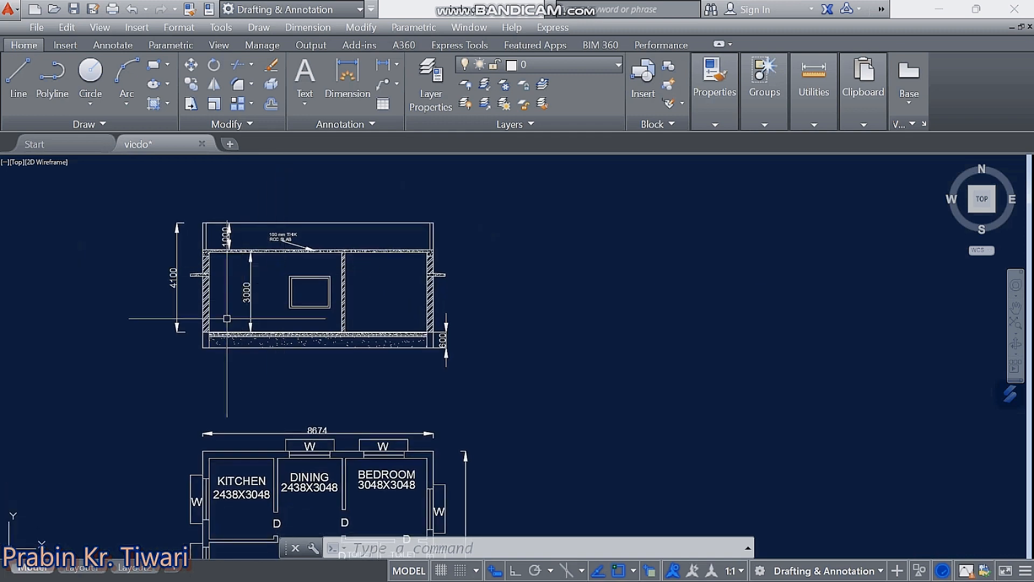
scroll(211, 324, "up", 4)
scroll(353, 269, "down", 2)
type("le")
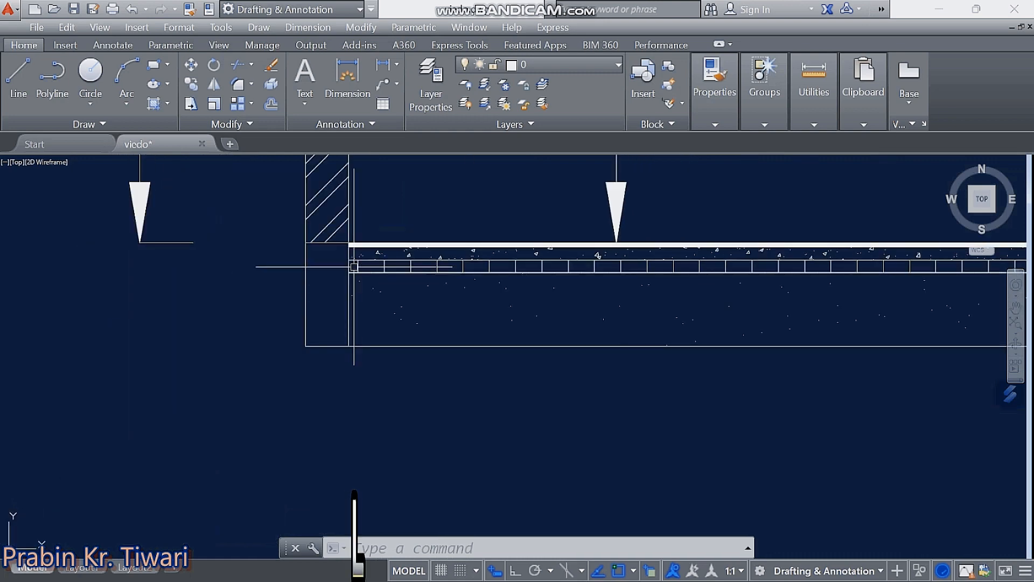
key("Return")
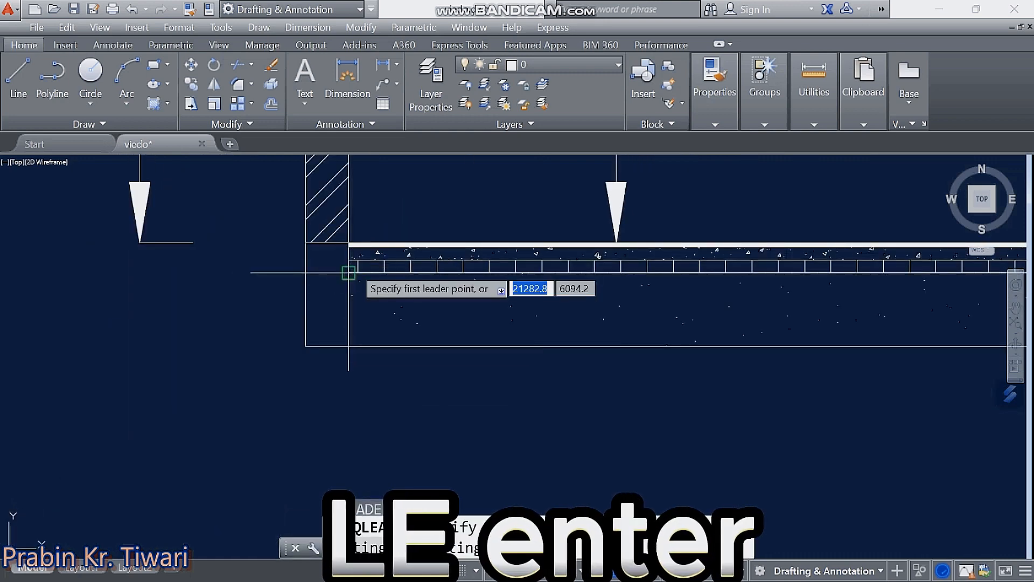
scroll(358, 273, "up", 2)
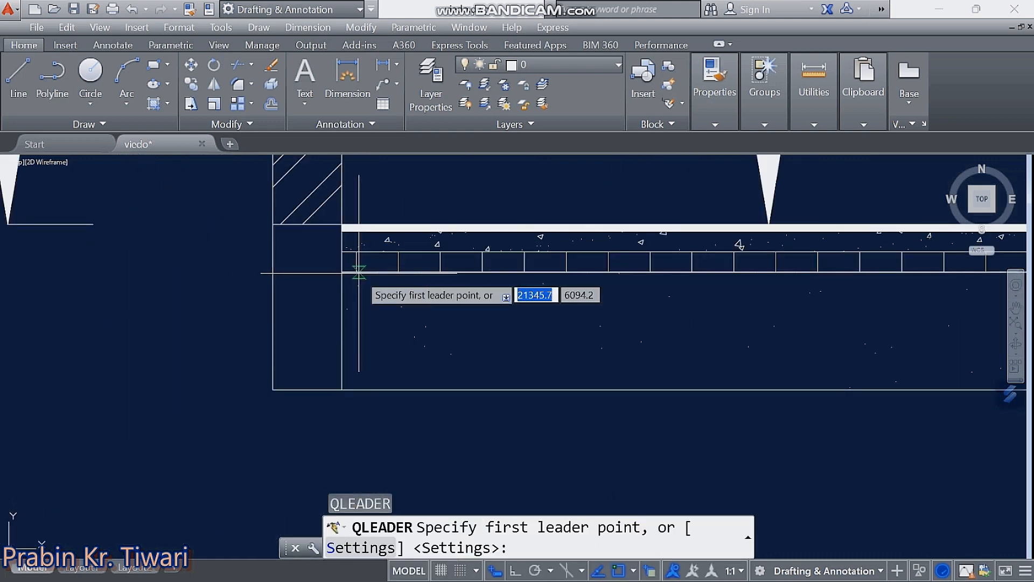
left_click(420, 262)
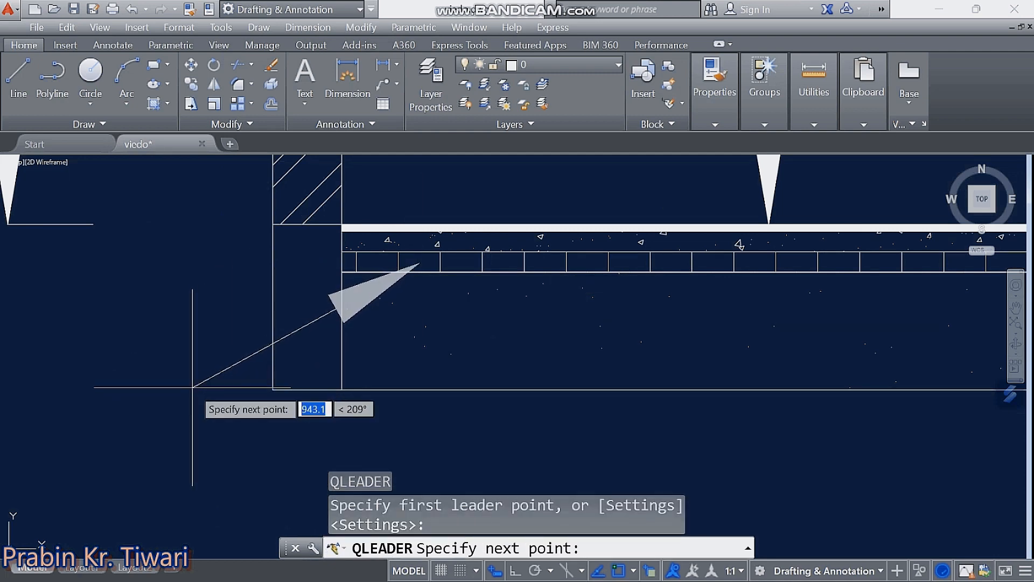
key("Escape")
- Add the multiline text note "75 mm THIK BFS" below the tail of the brick layer's leader
scroll(192, 385, "down", 3)
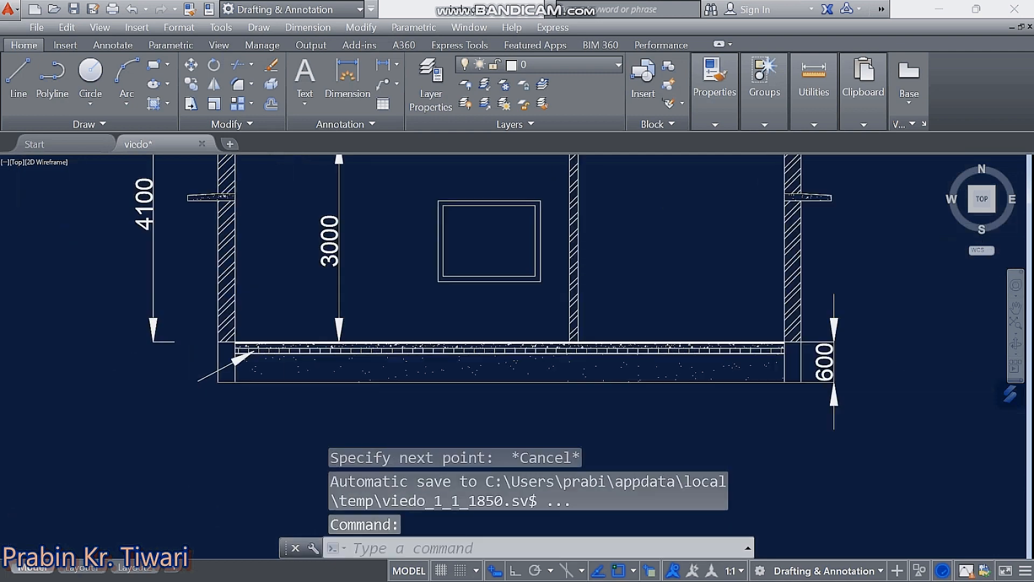
middle_click_drag(195, 392, 322, 354)
scroll(322, 354, "up", 1)
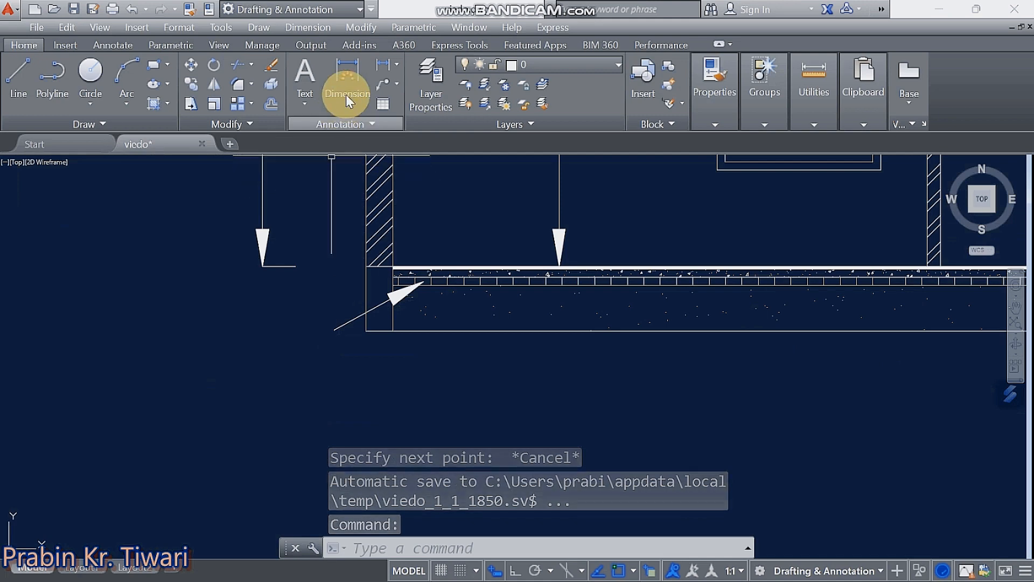
left_click(305, 73)
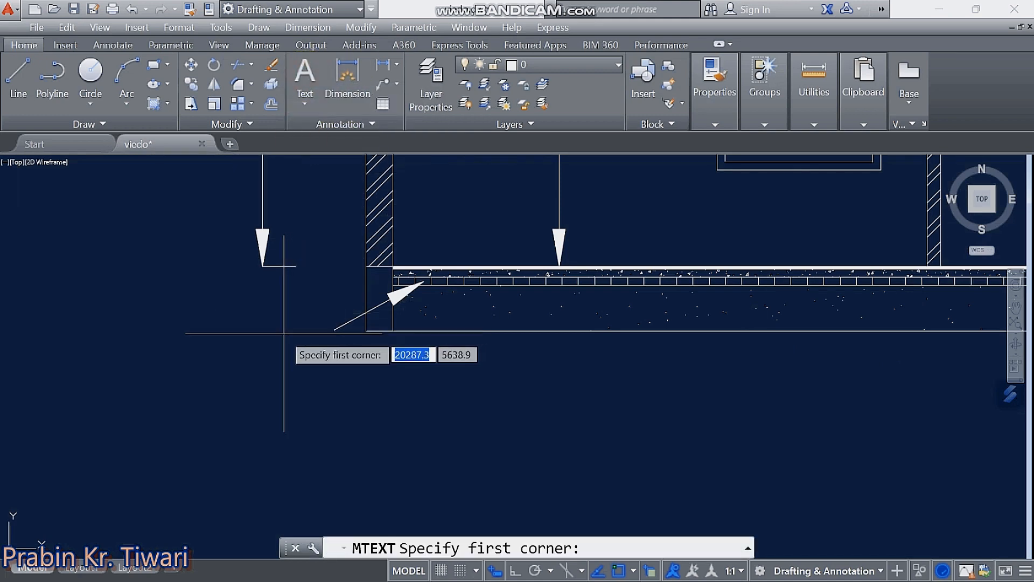
left_click(260, 335)
left_click(310, 388)
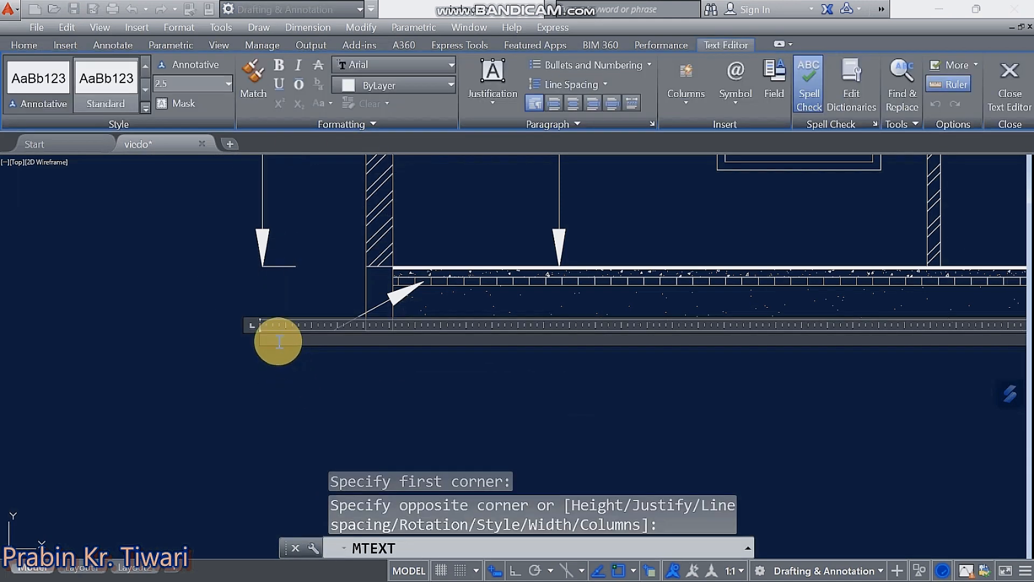
type("7")
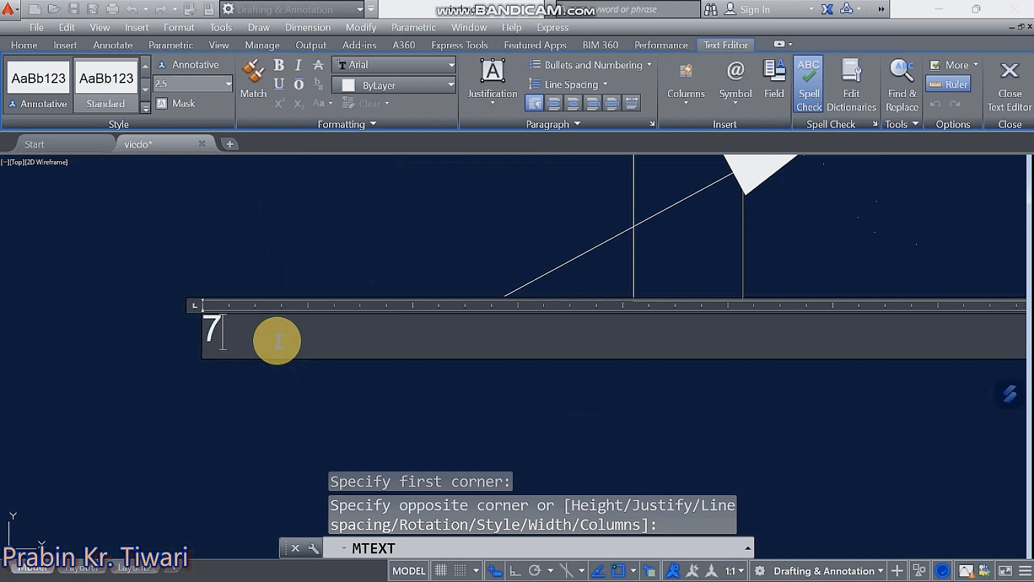
type("5 mm ")
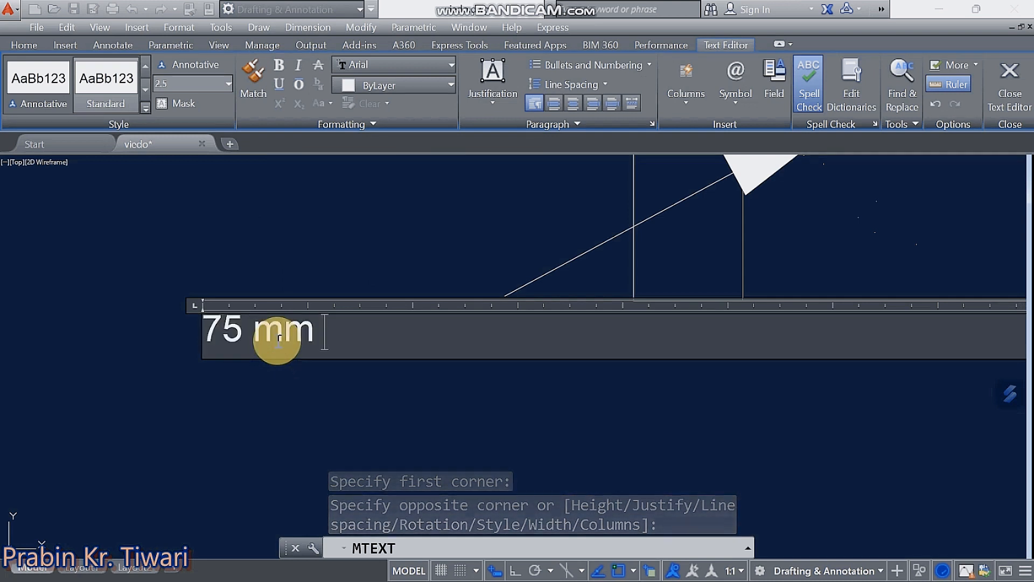
type("THIK")
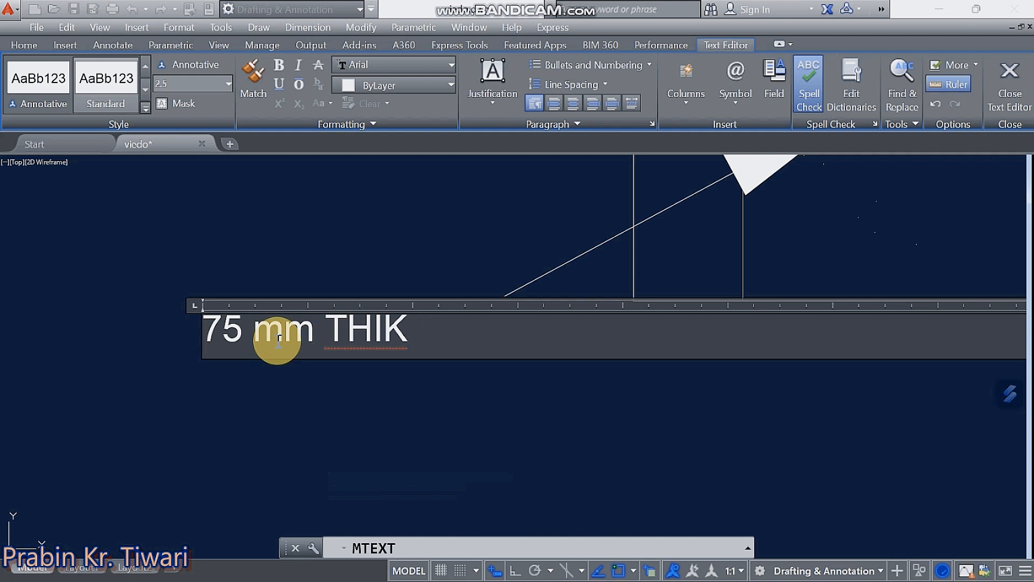
type("FS")
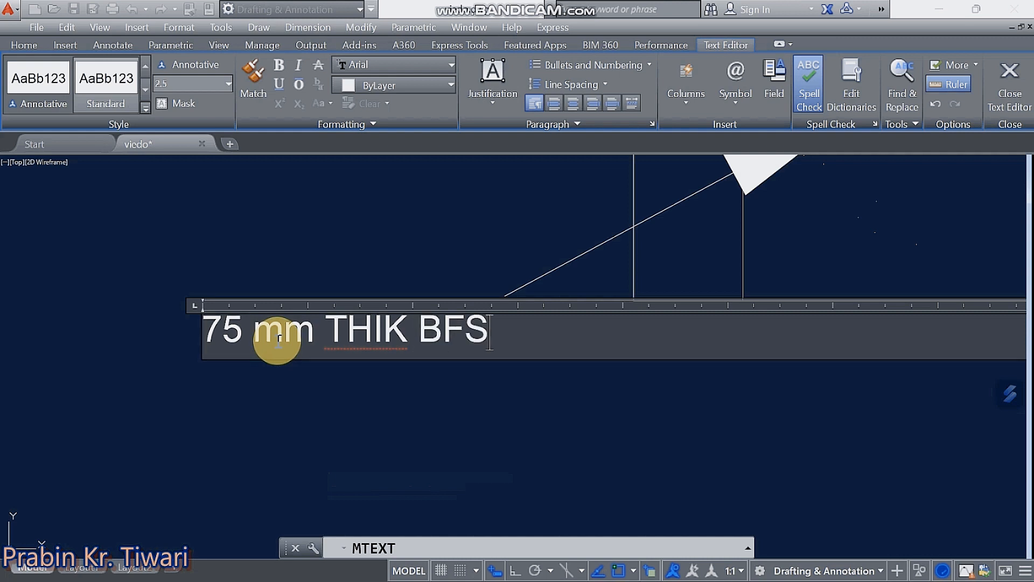
left_click(358, 393)
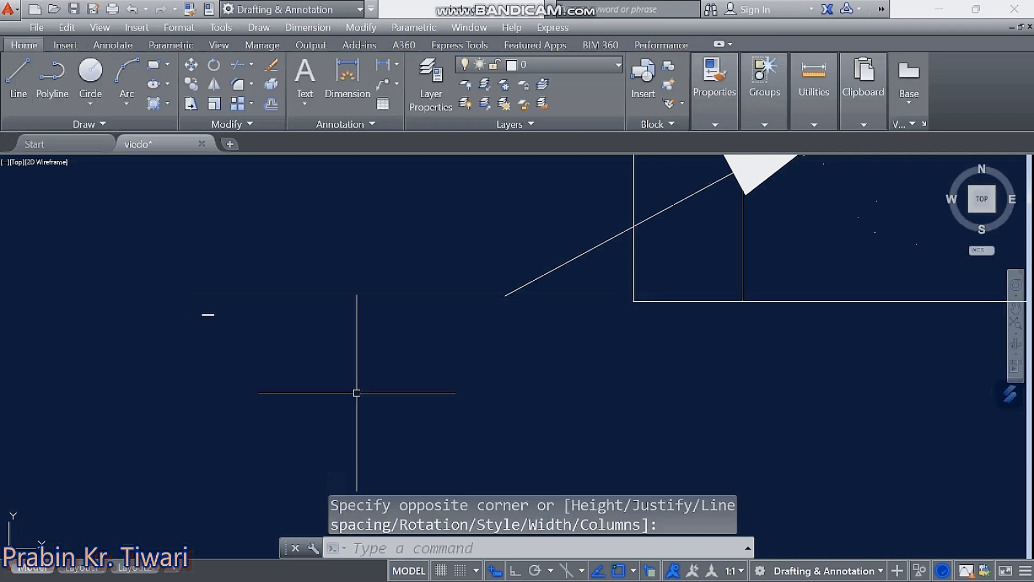
- Change the text height of the "75 mm THIK BFS" note to 120 in its object properties
left_click(286, 266)
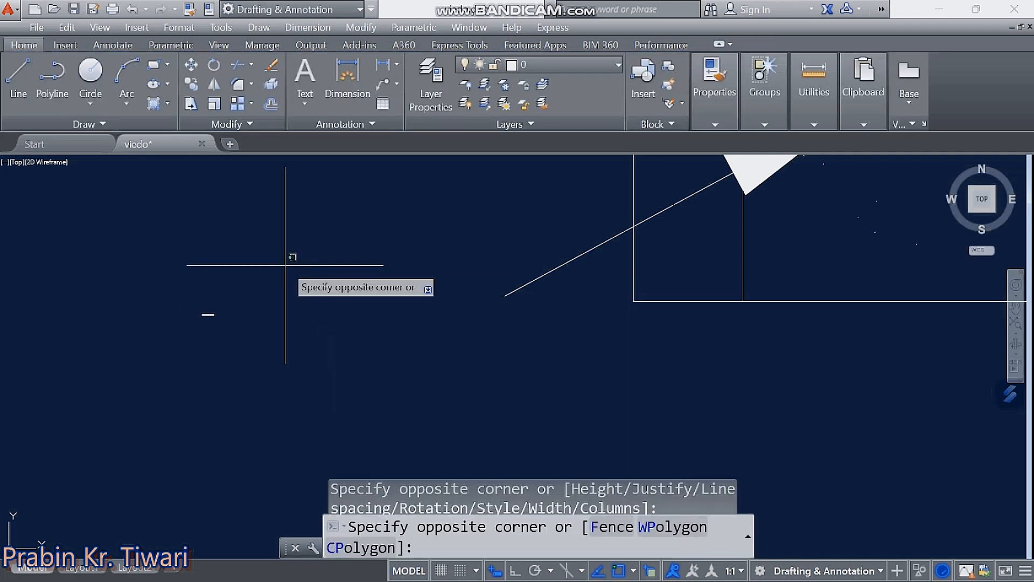
left_click(191, 325)
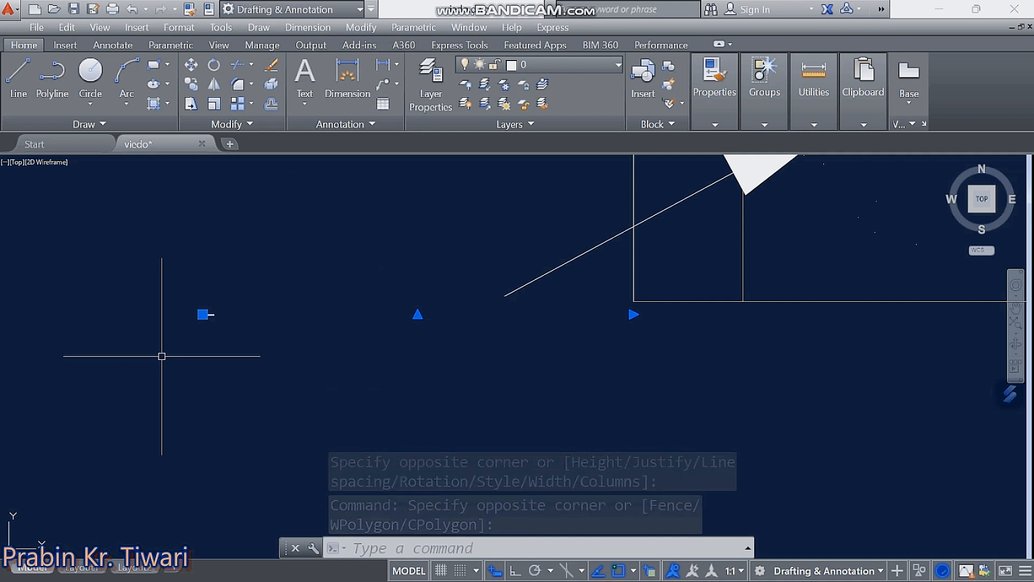
key("ctrl+1")
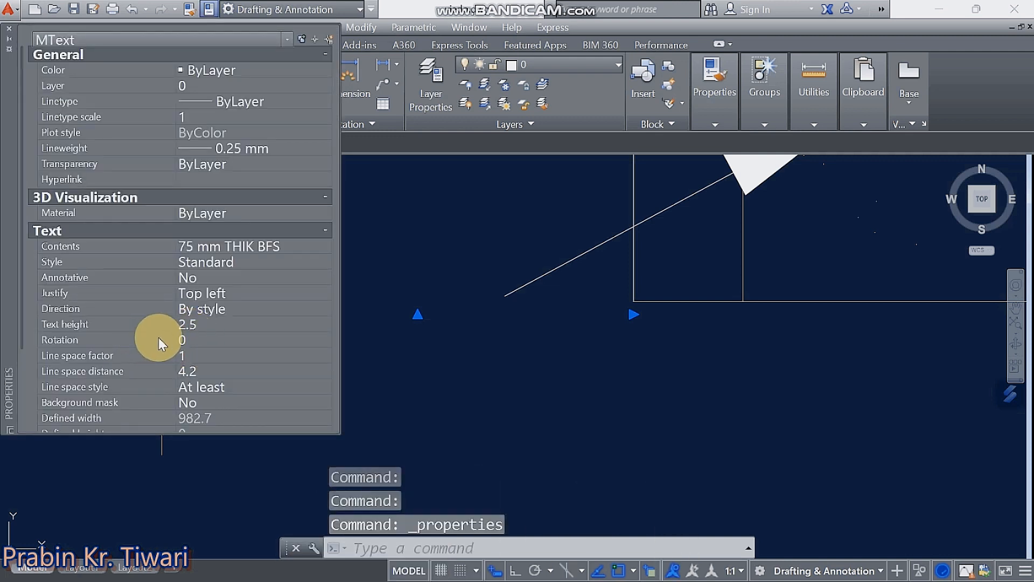
left_click(200, 325)
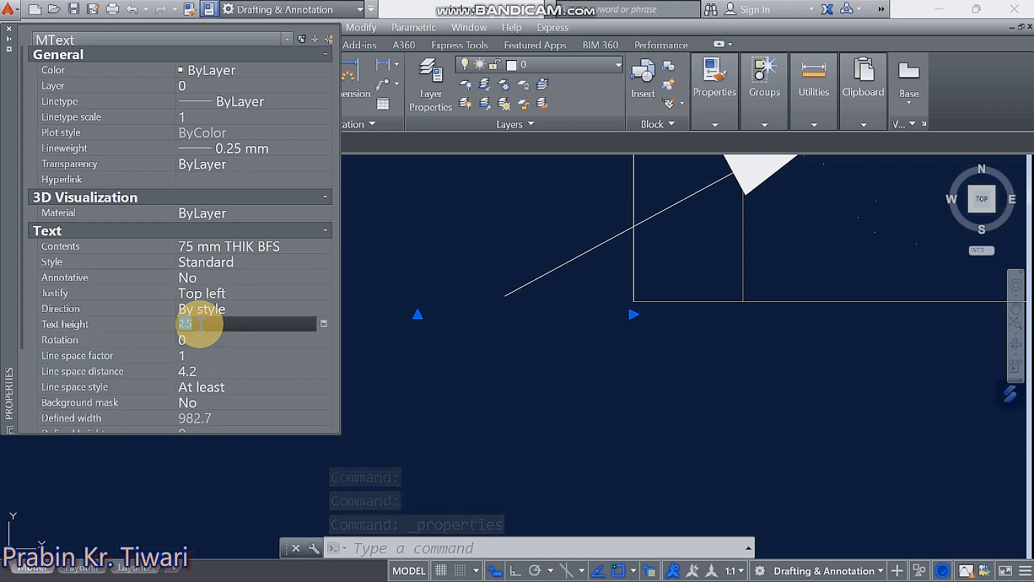
key("BackSpace")
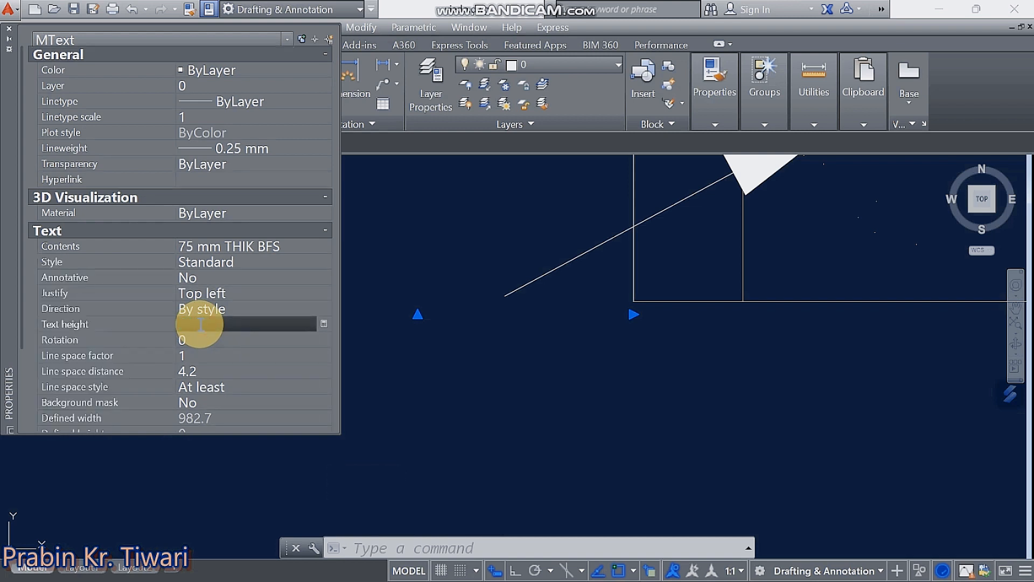
type("120")
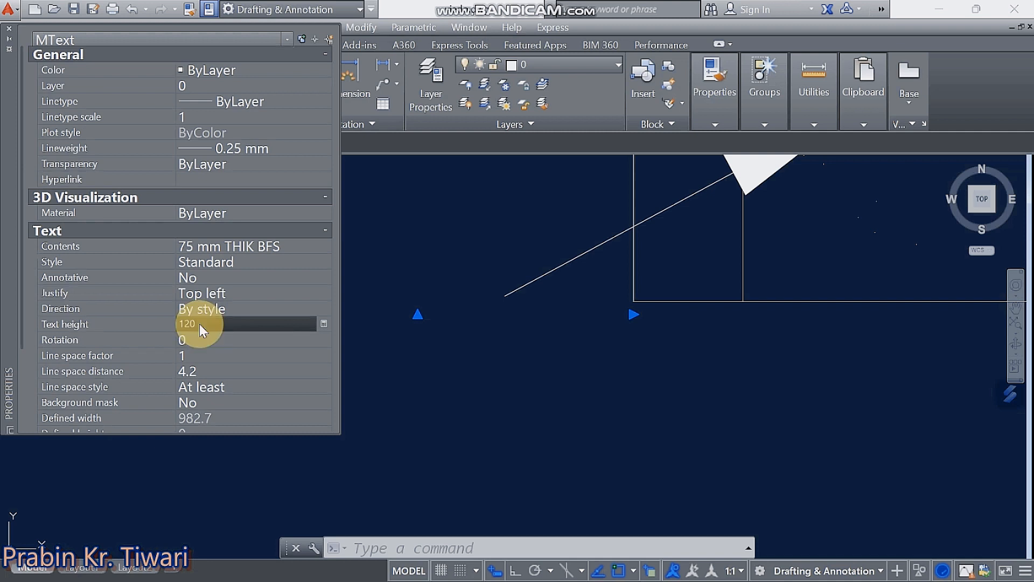
key("Tab")
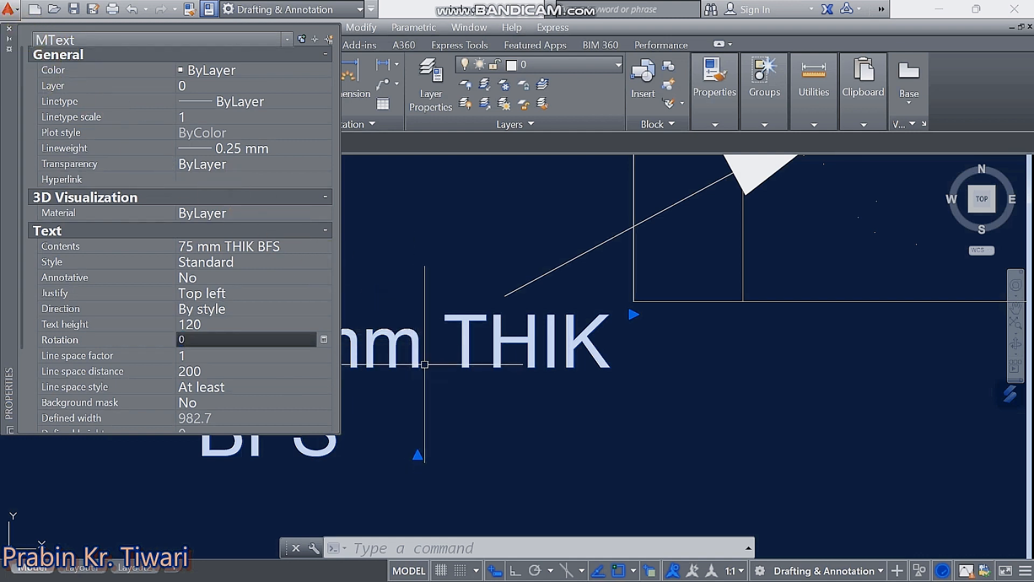
left_click(10, 32)
key("Escape")
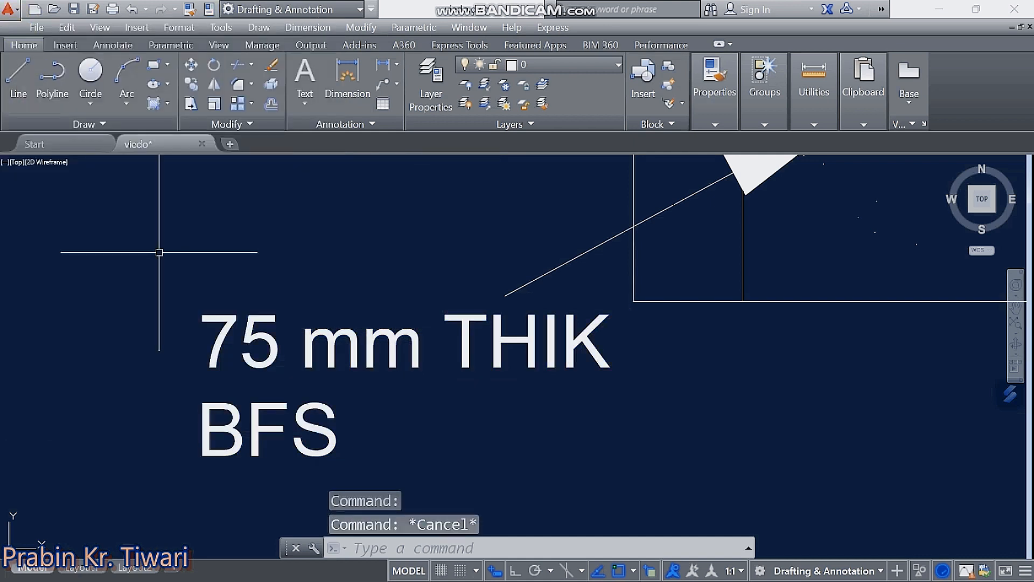
- Draw a quick leader with its arrowhead in the concrete layer above the bricks and its tail outside the plinth's left side
scroll(289, 226, "down", 4)
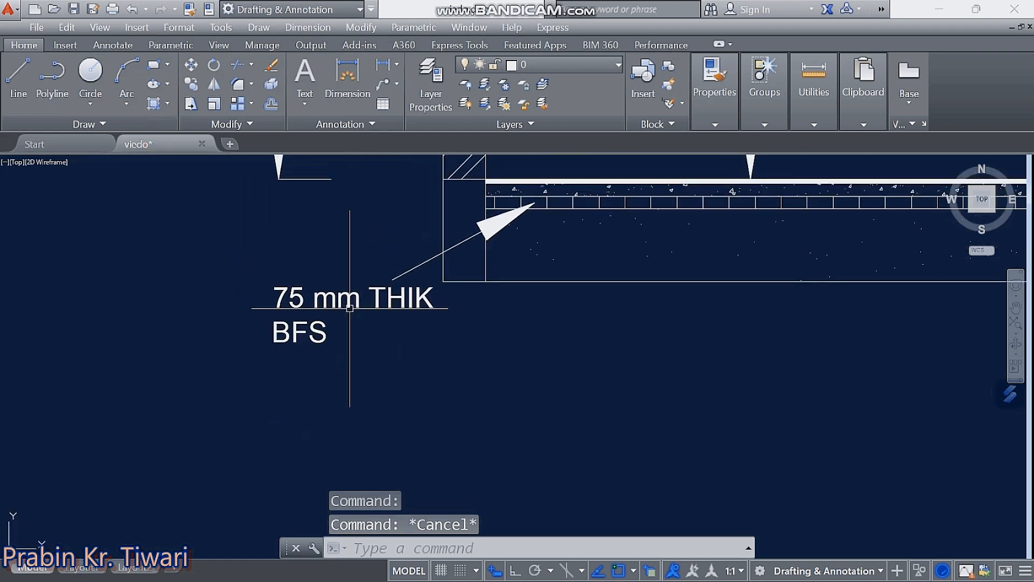
scroll(349, 310, "down", 2)
scroll(381, 319, "up", 2)
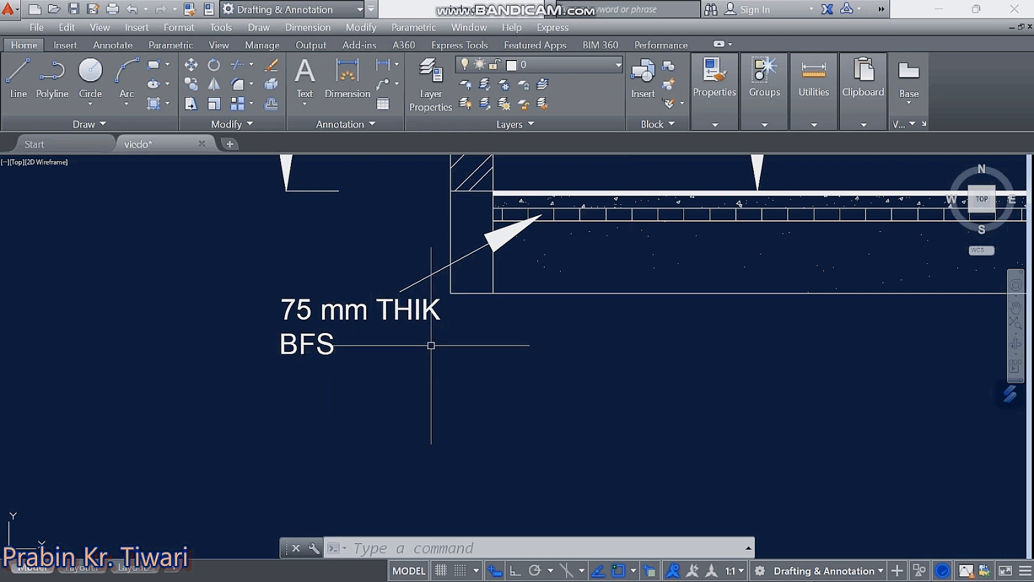
middle_click_drag(533, 203, 377, 249)
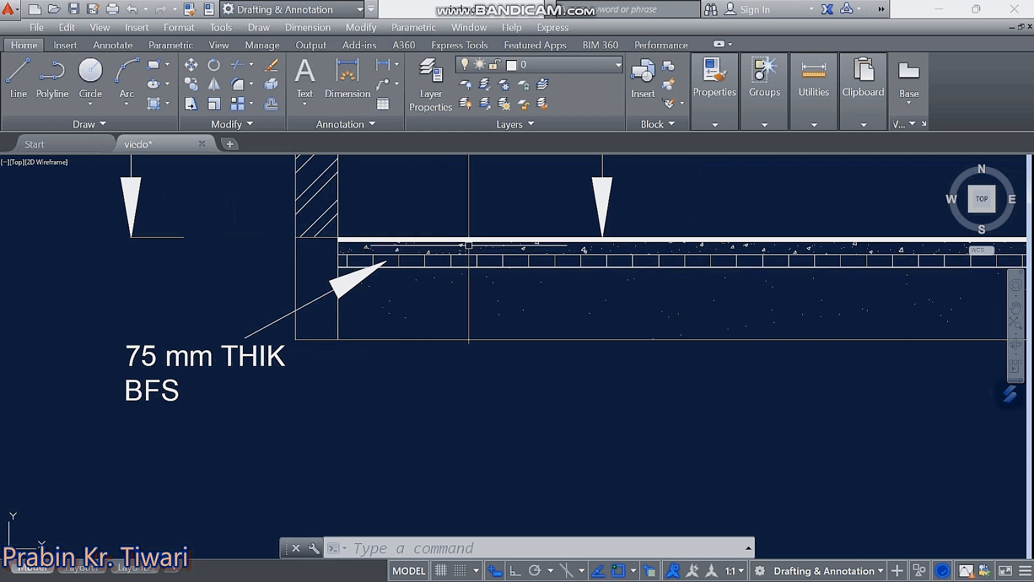
key("Return")
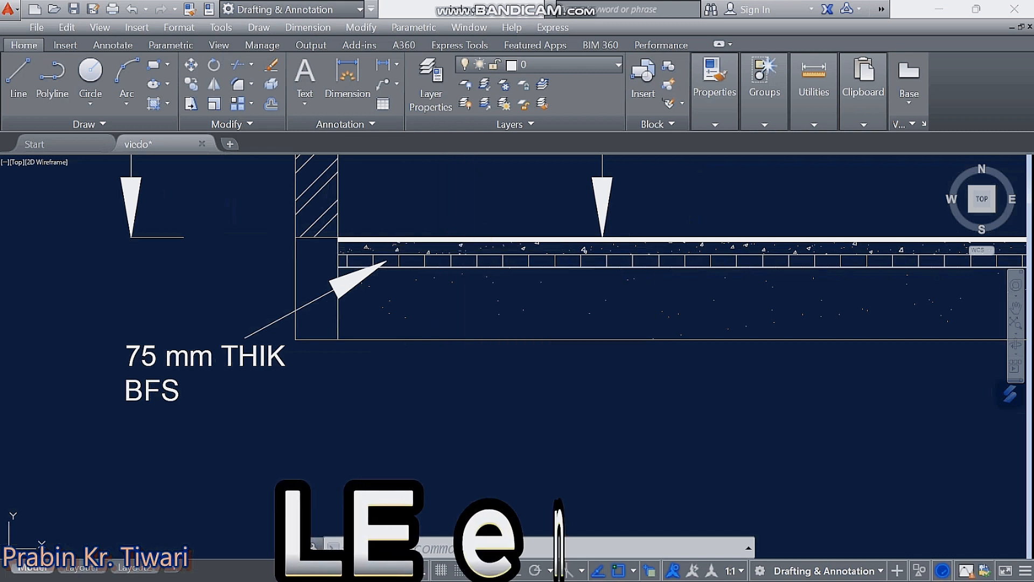
scroll(436, 228, "up", 2)
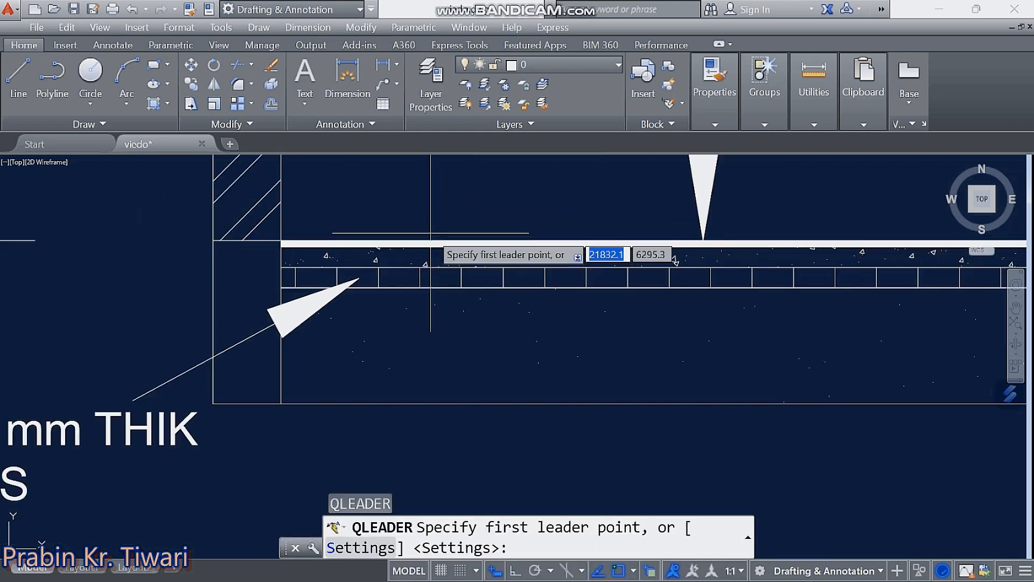
left_click(420, 258)
scroll(185, 283, "down", 2)
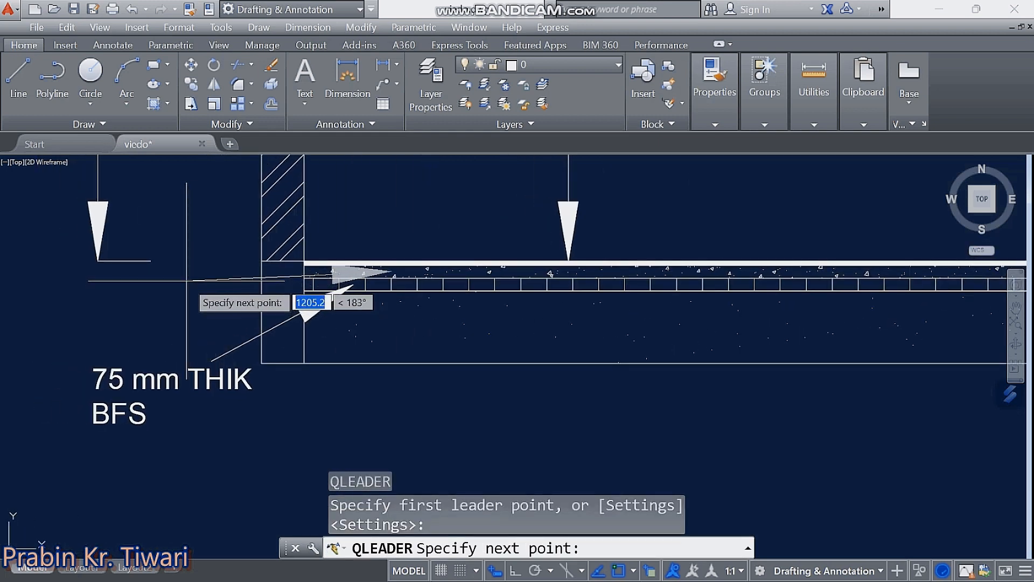
left_click(186, 280)
key("Escape")
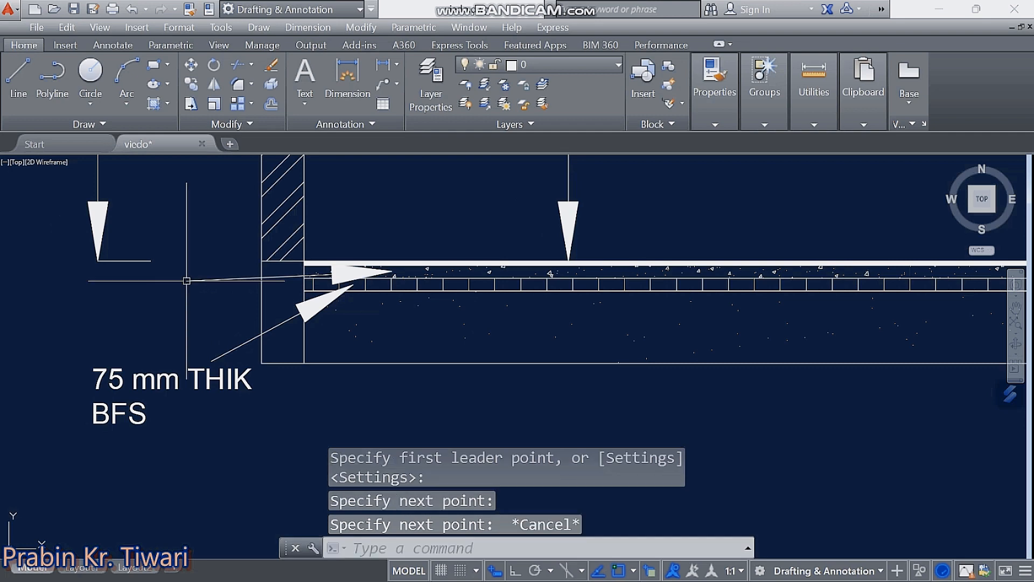
- Copy the "75 mm THIK BFS" note up to the tail of the concrete layer's leader
mouse_move(163, 331)
middle_mouse_down()
mouse_move(316, 326)
mouse_move(335, 302)
mouse_move(343, 336)
middle_mouse_up()
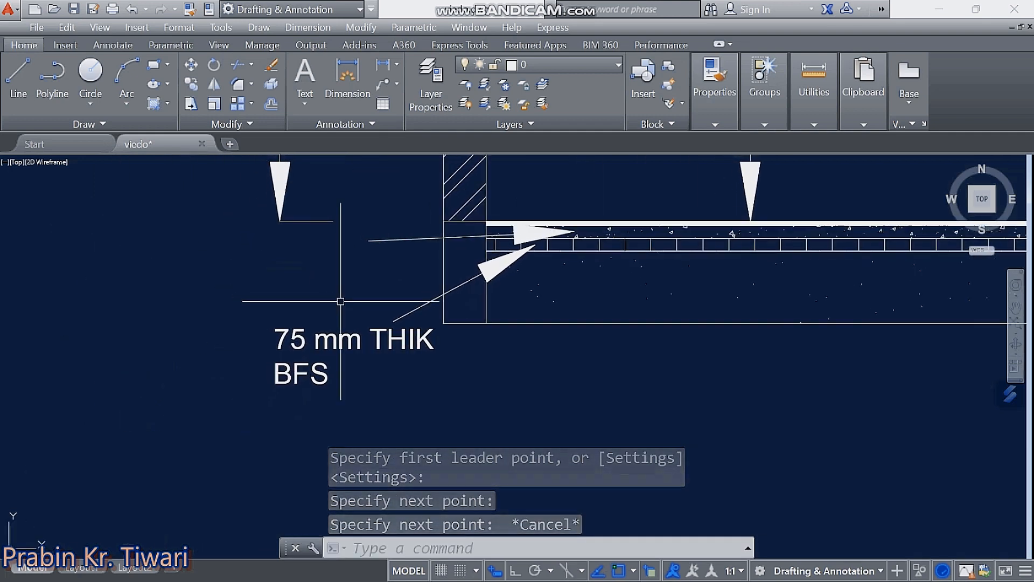
left_click(343, 336)
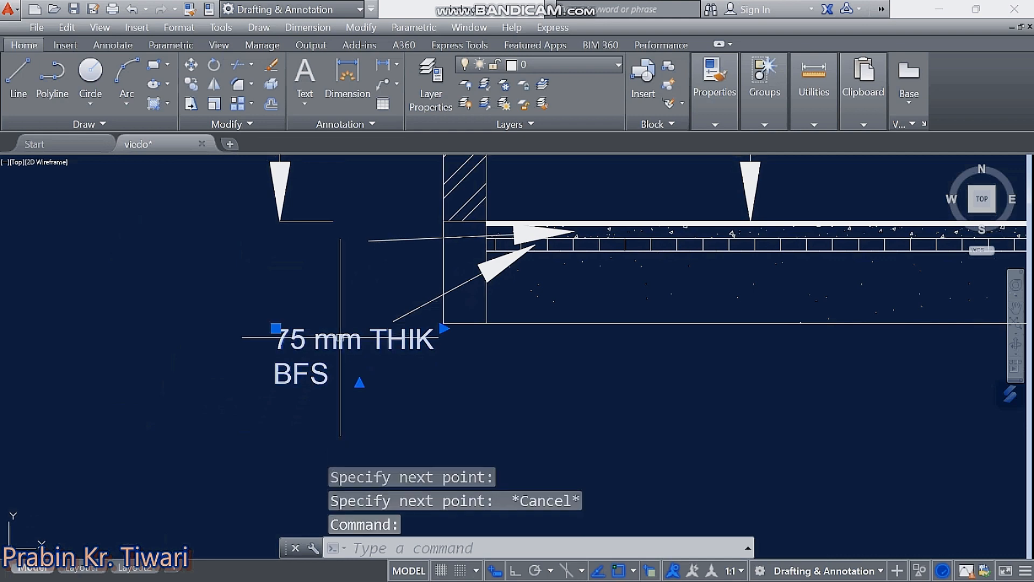
right_click(393, 380)
left_click(455, 328)
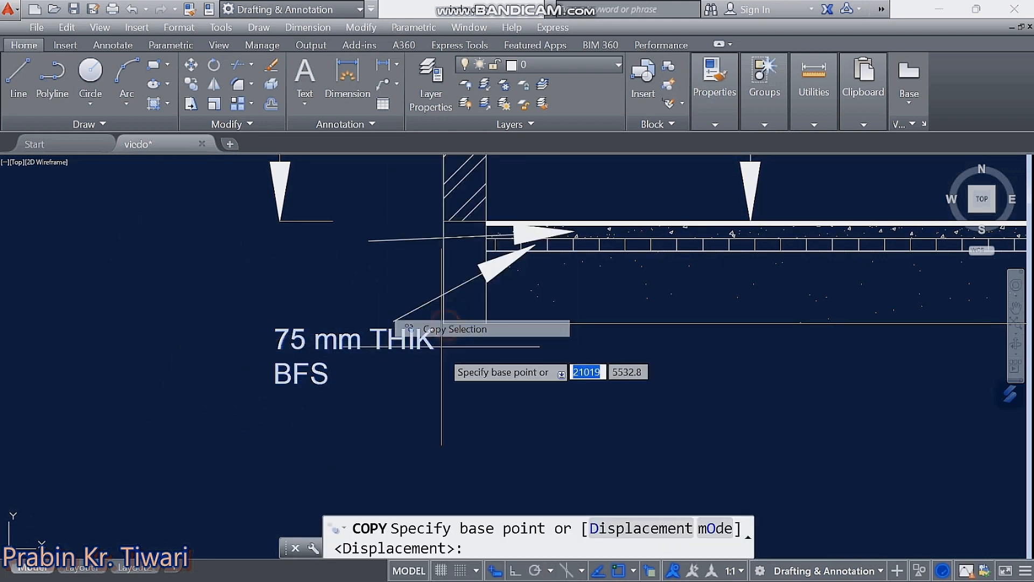
left_click(510, 429)
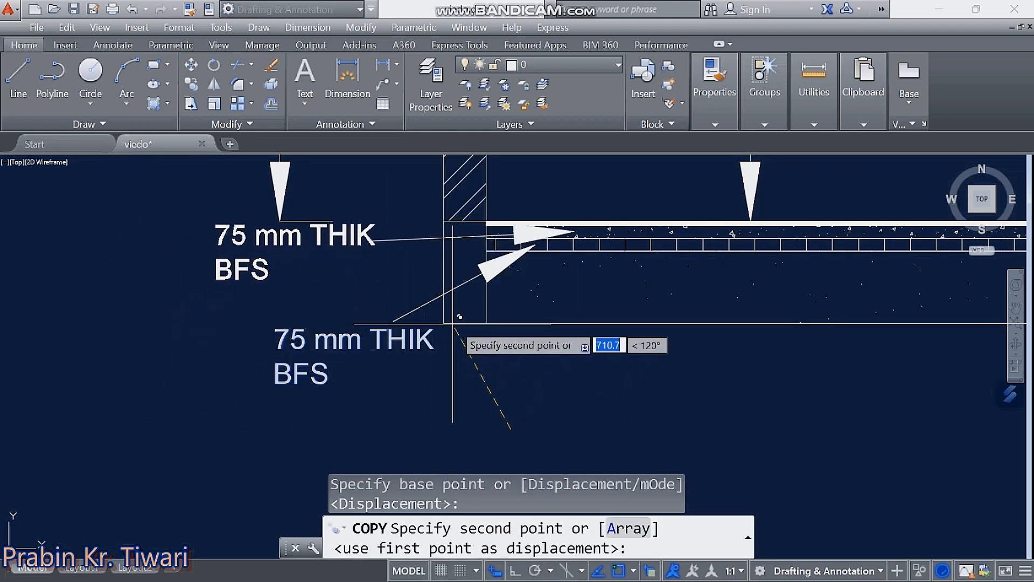
left_click(459, 322)
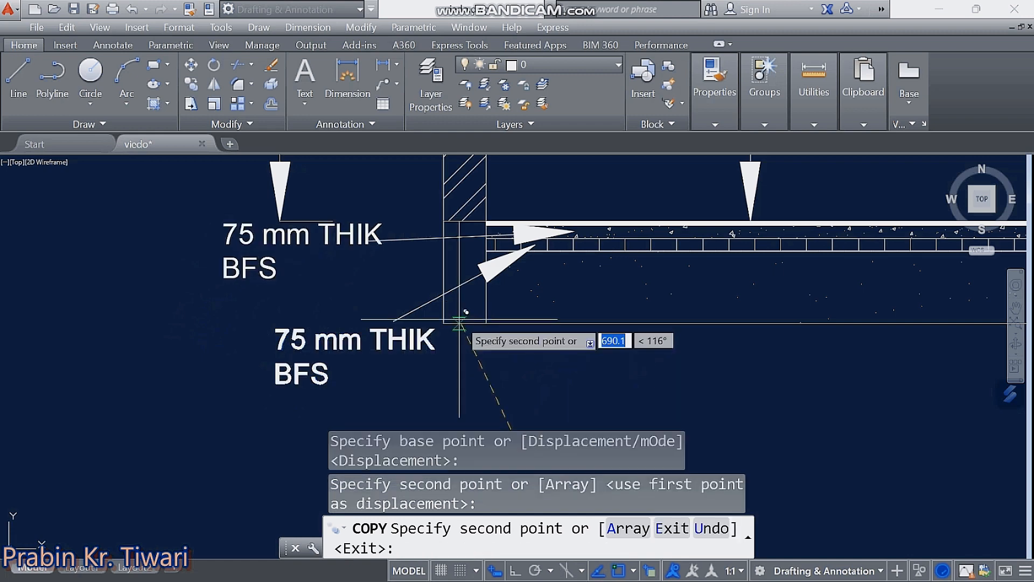
key("Escape")
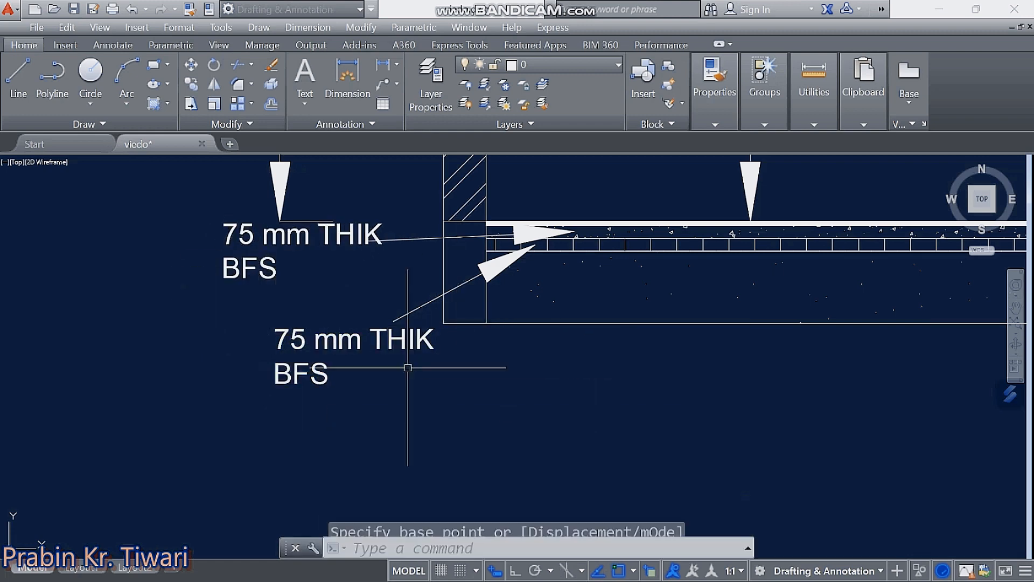
- Edit the copied note at the concrete layer's leader to read "75 mm THIK PCC"
scroll(293, 232, "up", 2)
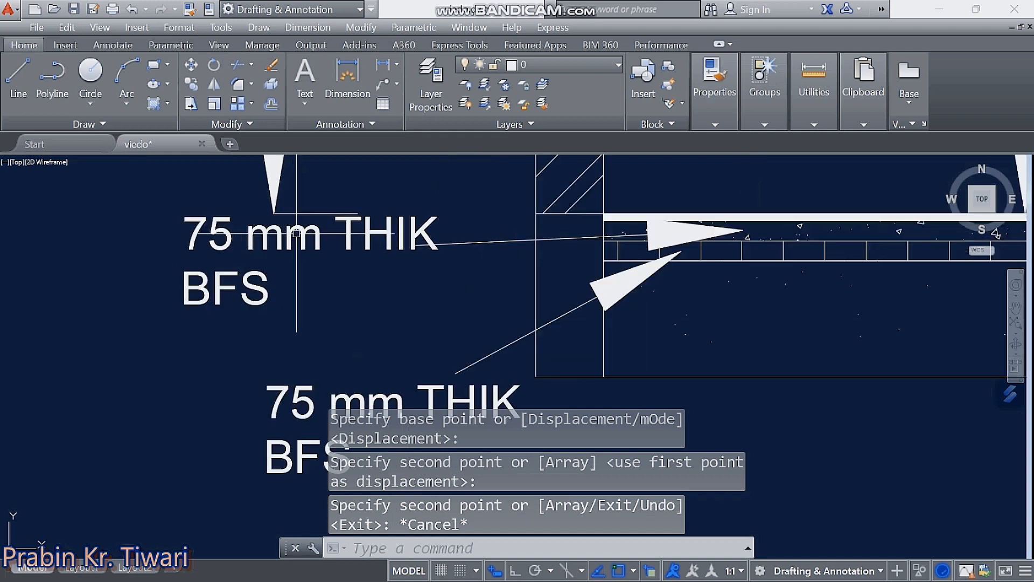
double_click(301, 237)
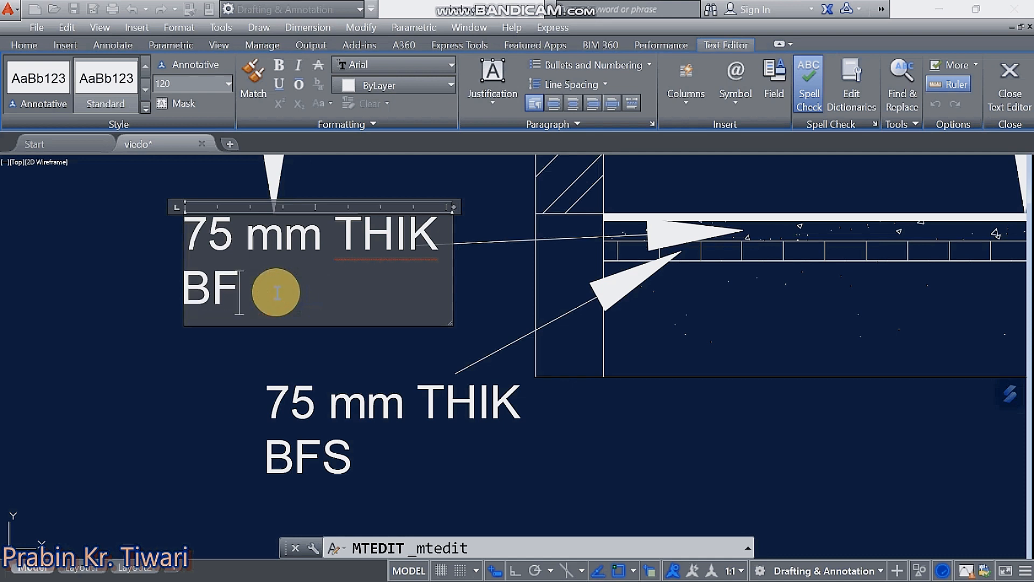
key("BackSpace")
key("BackSpace")
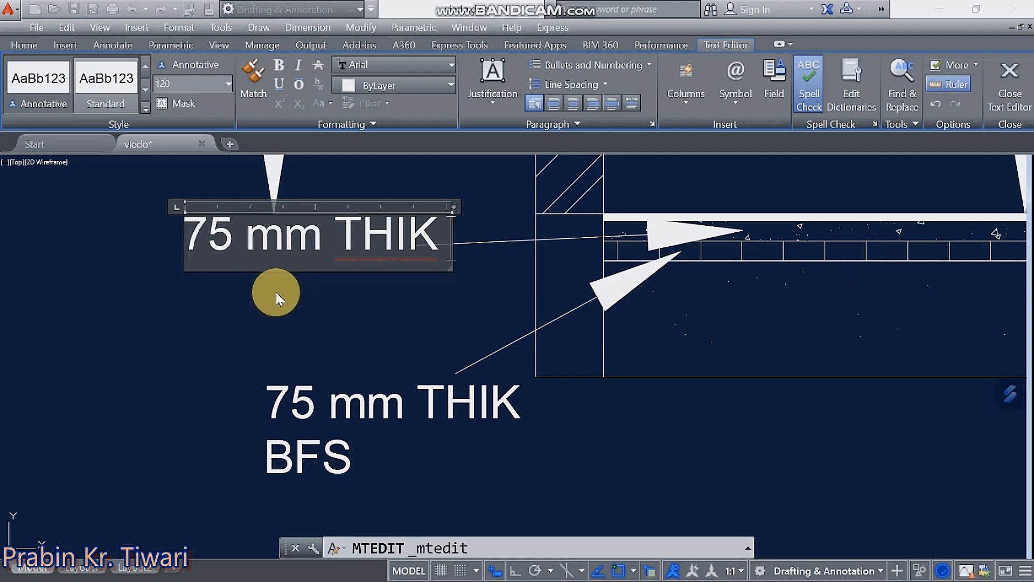
key("Return")
type("PC")
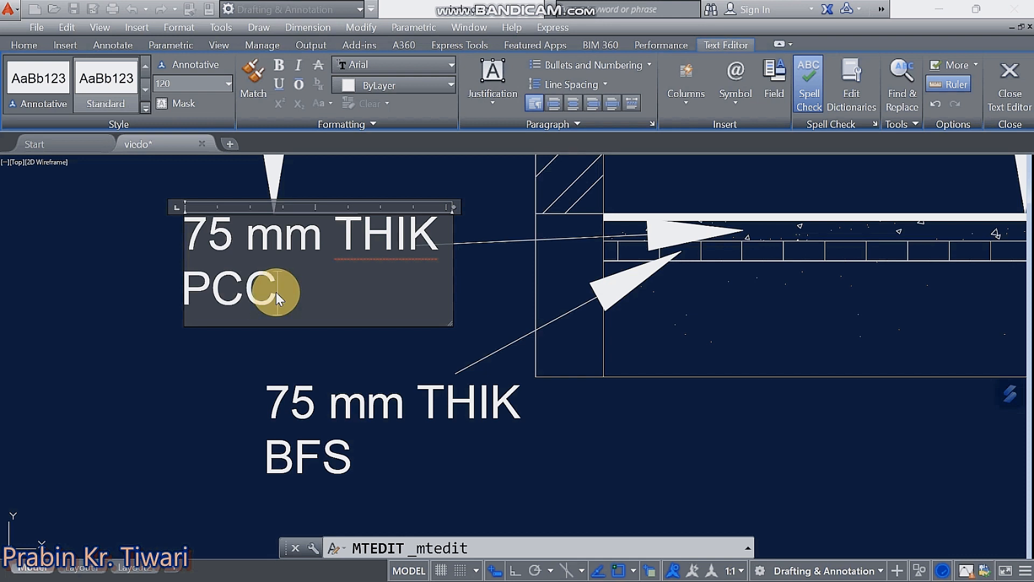
type("C")
left_click(266, 334)
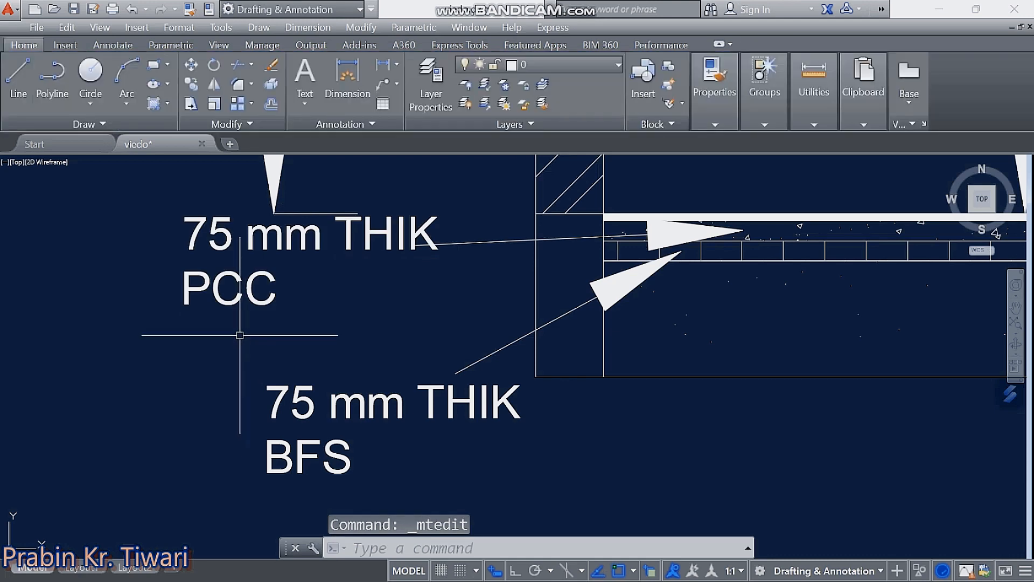
- Examine the annotated section as a whole and its alignment with the floor plan below it
scroll(240, 335, "down", 5)
scroll(296, 321, "up", 3)
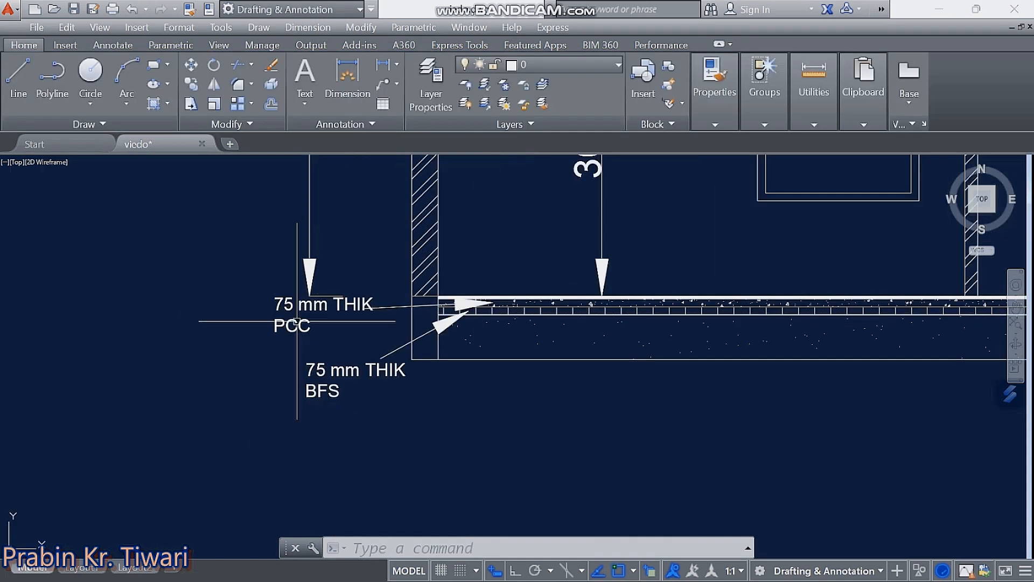
scroll(298, 335, "down", 1)
middle_click_drag(326, 340, 282, 433)
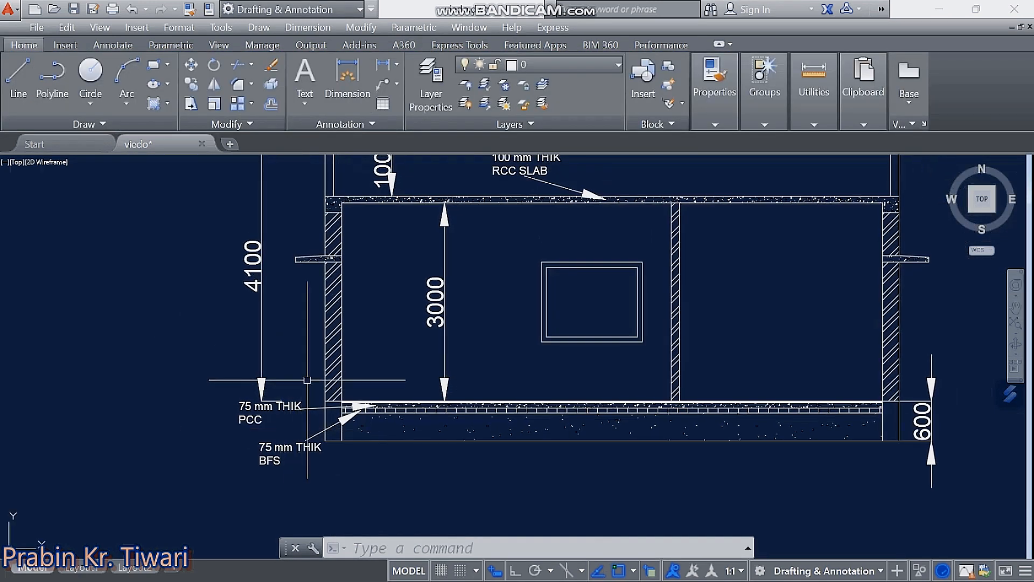
scroll(307, 380, "down", 1)
middle_click_drag(413, 348, 313, 345)
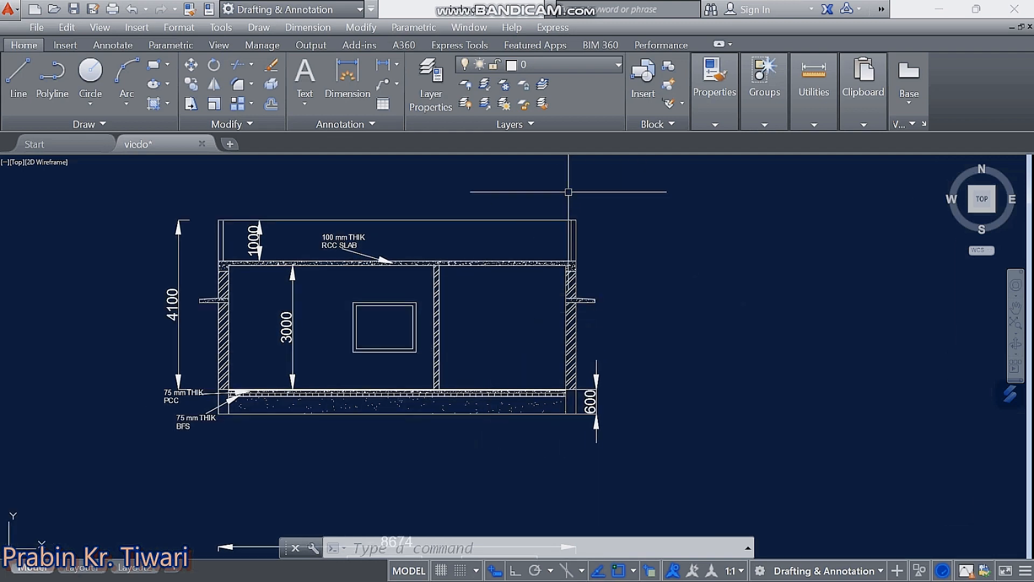
scroll(440, 490, "down", 2)
middle_click_drag(440, 491, 370, 327)
scroll(407, 328, "down", 2)
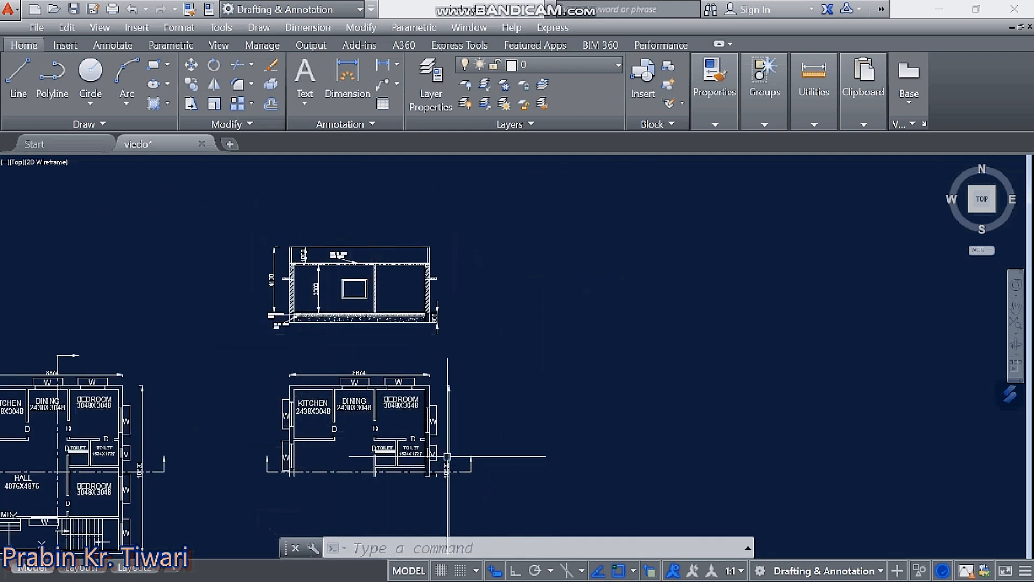